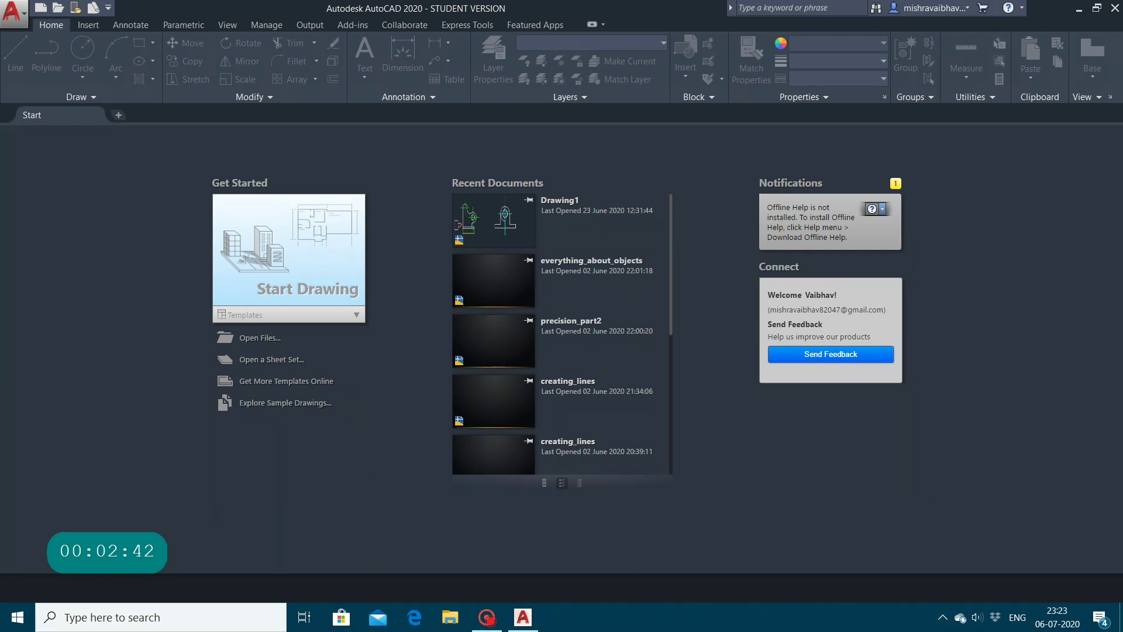
Start a new drawing and turn on the grid display
left_click(317, 288)
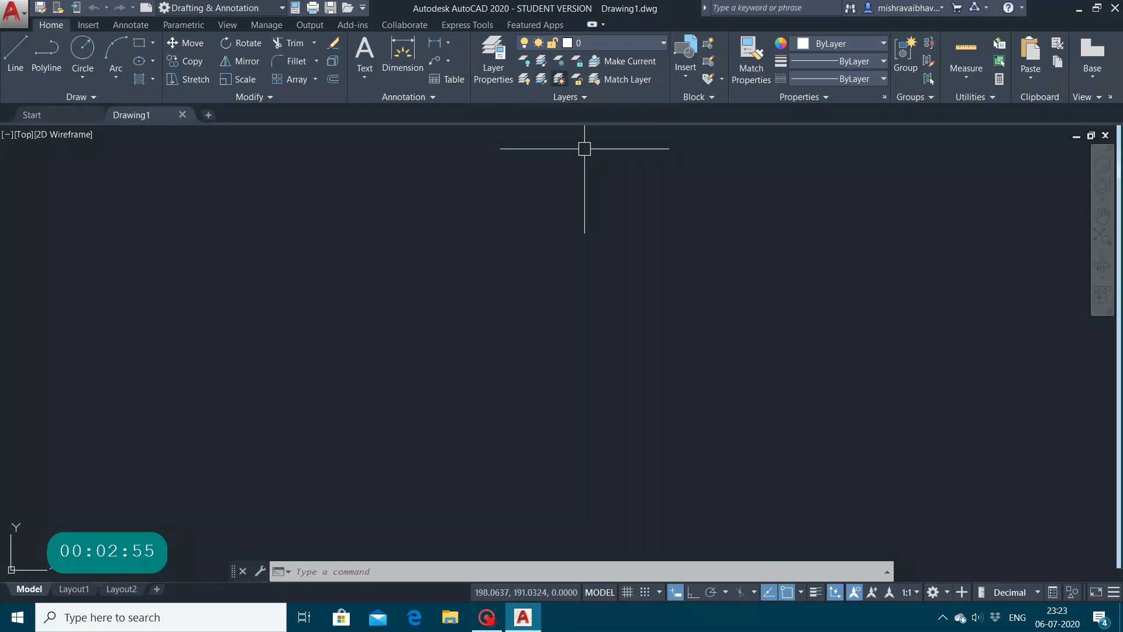
key("F7")
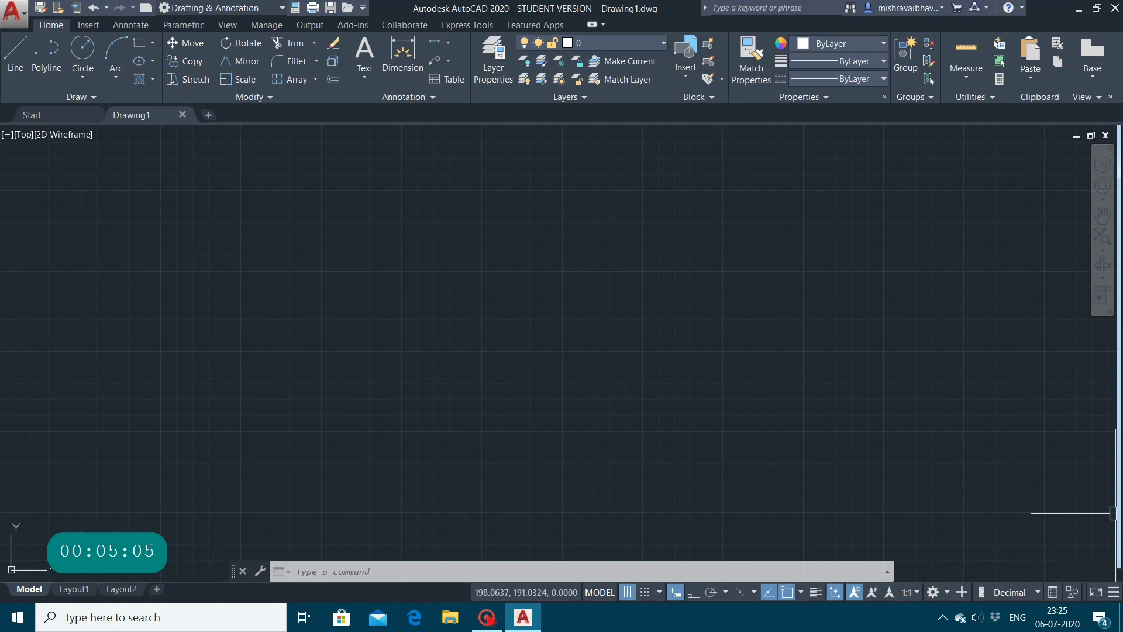
Examine which status bar tools are enabled in the customization list, including the Model Space entry
left_click(1114, 592)
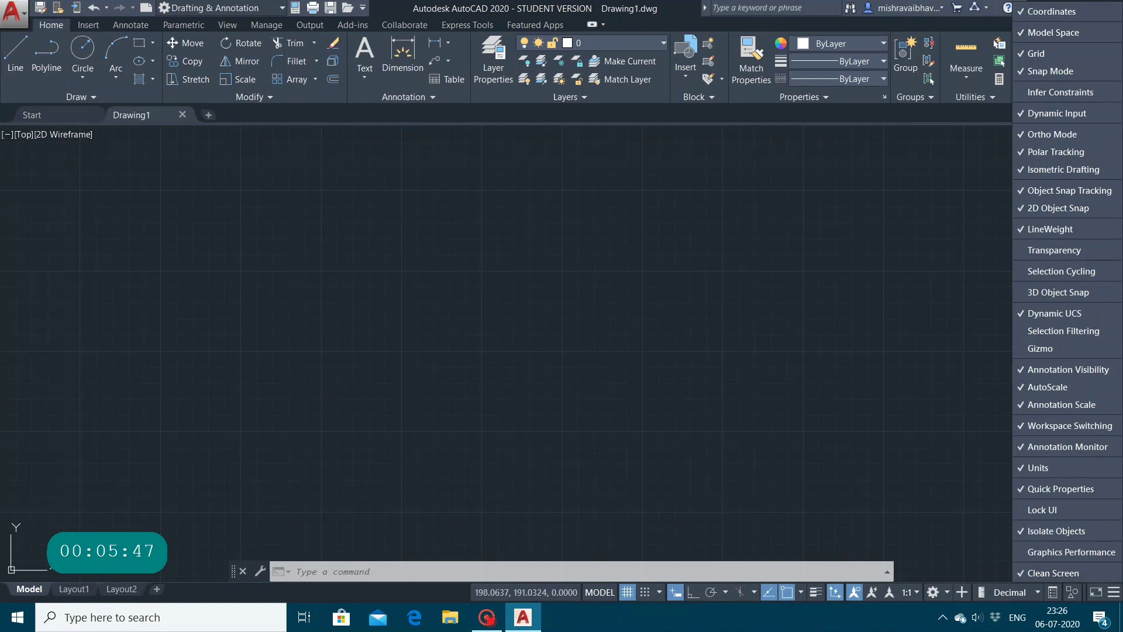
left_click(902, 508)
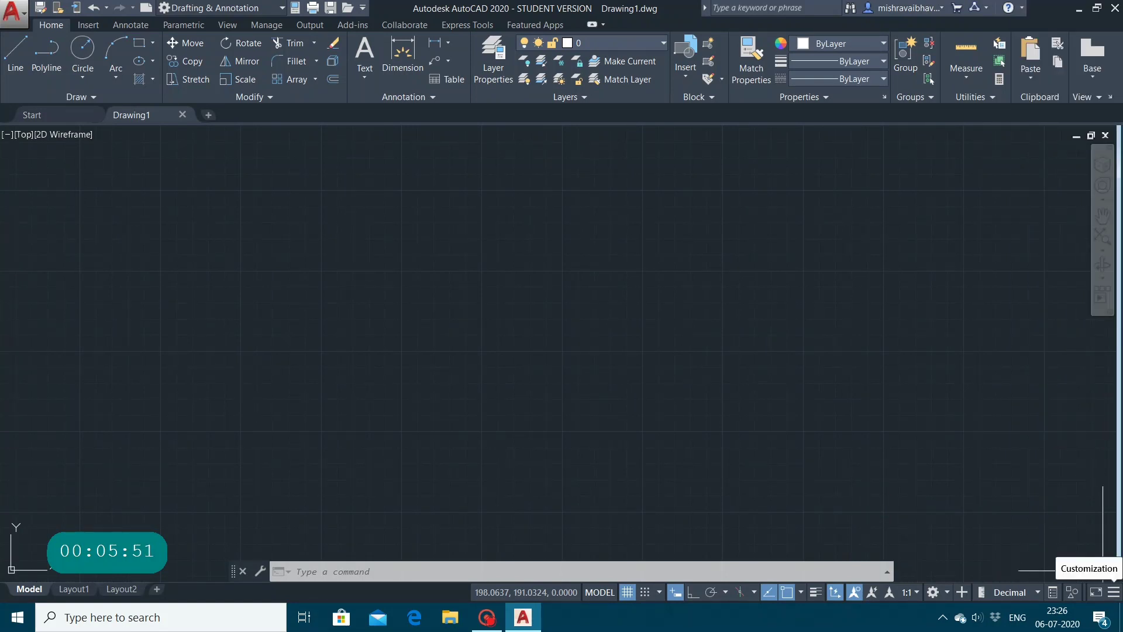
left_click(1113, 593)
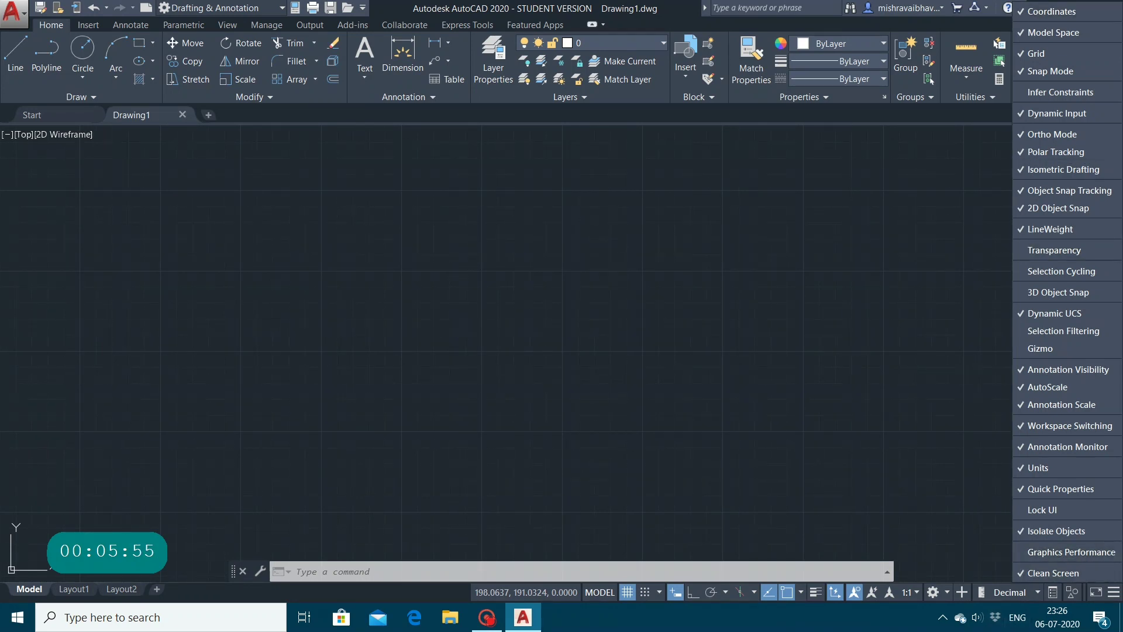
left_click(1054, 32)
left_click(1113, 591)
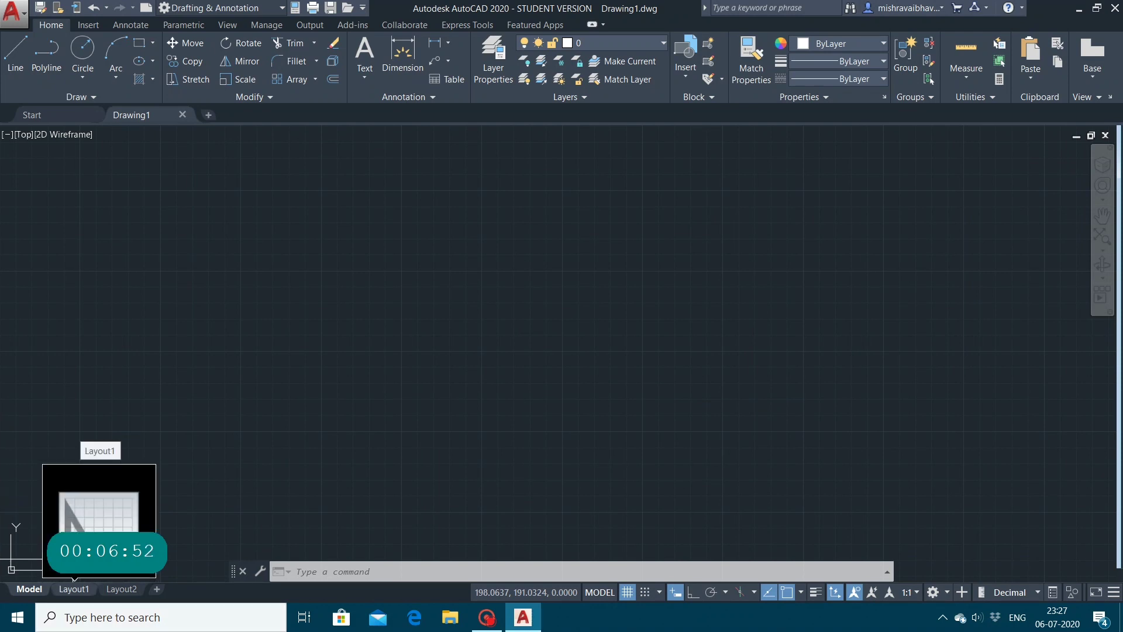
View the Layout1 and Layout2 paper sheets and return to model space
left_click(71, 589)
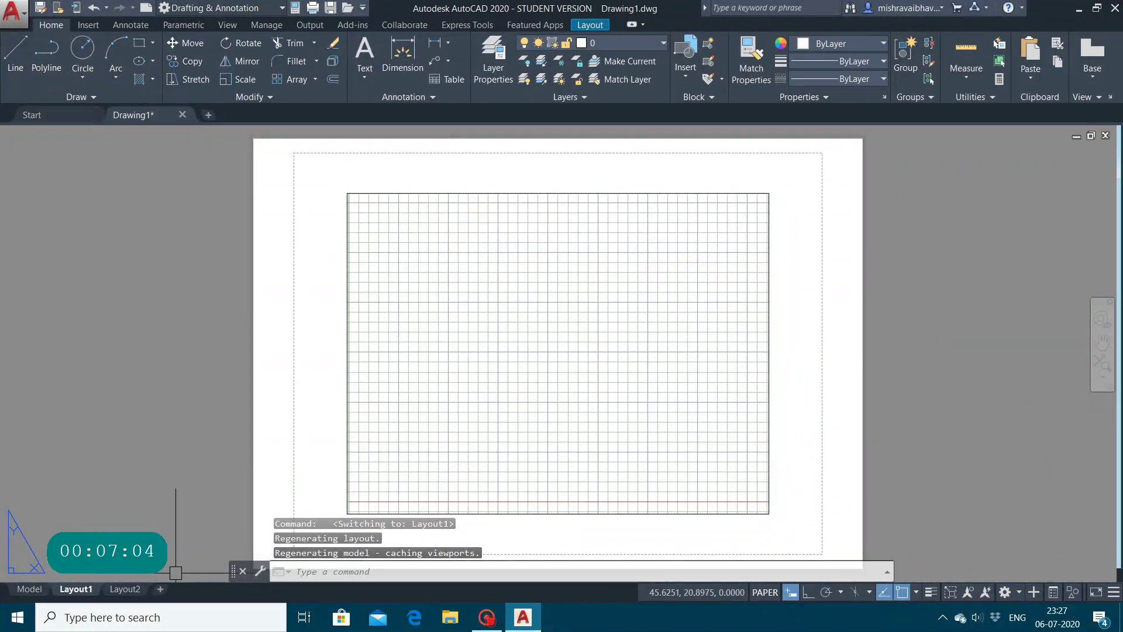
mouse_move(125, 589)
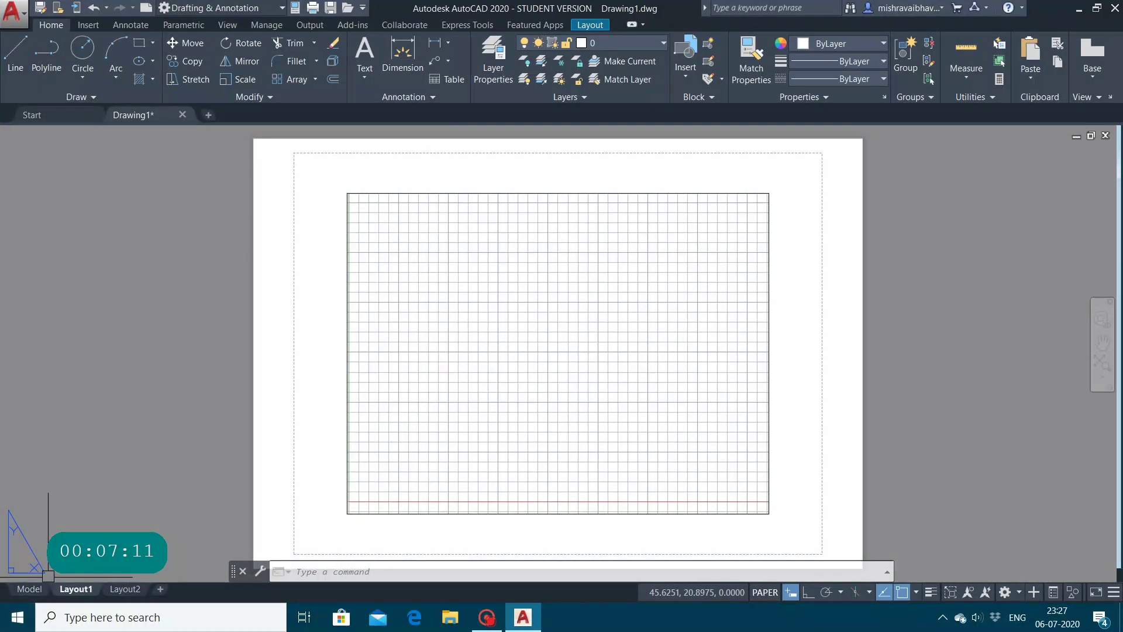
left_click(125, 589)
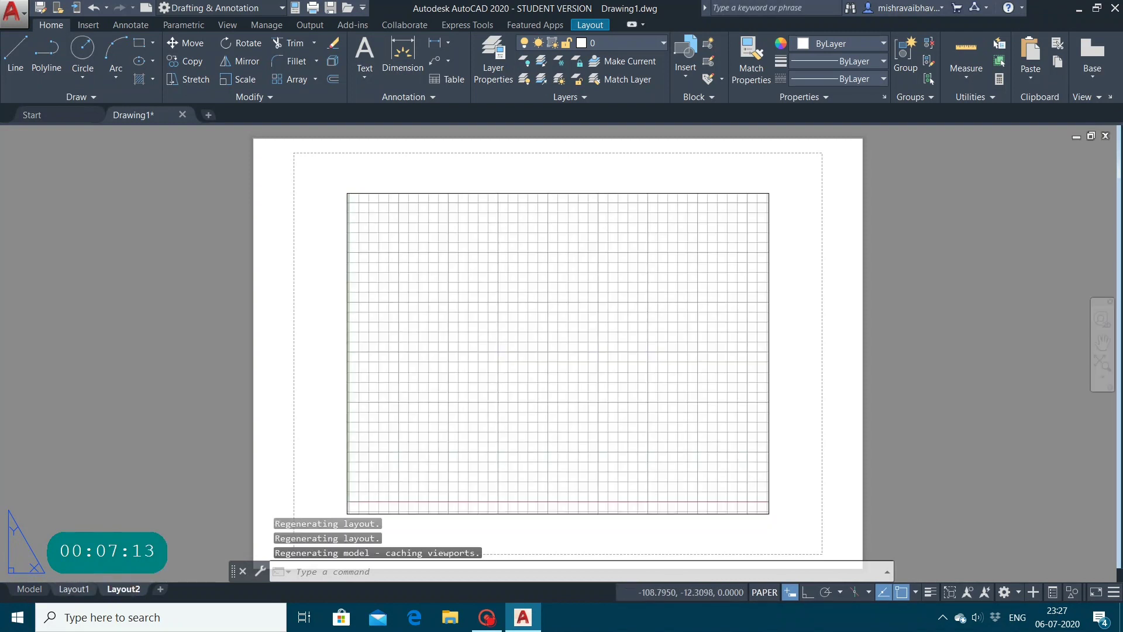
left_click(76, 589)
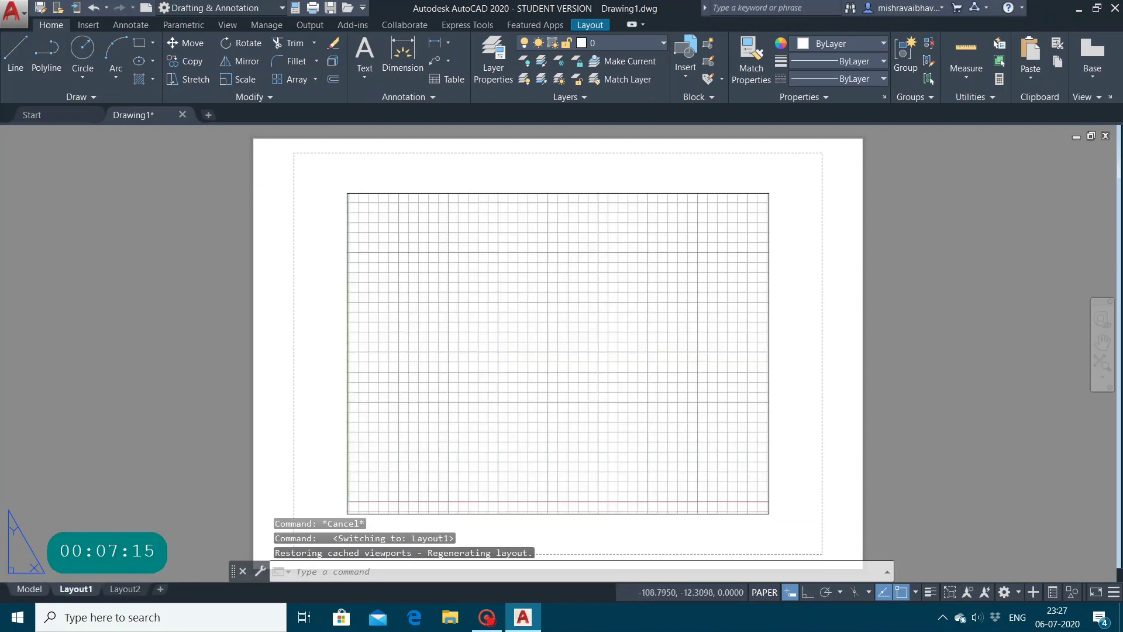
left_click(29, 590)
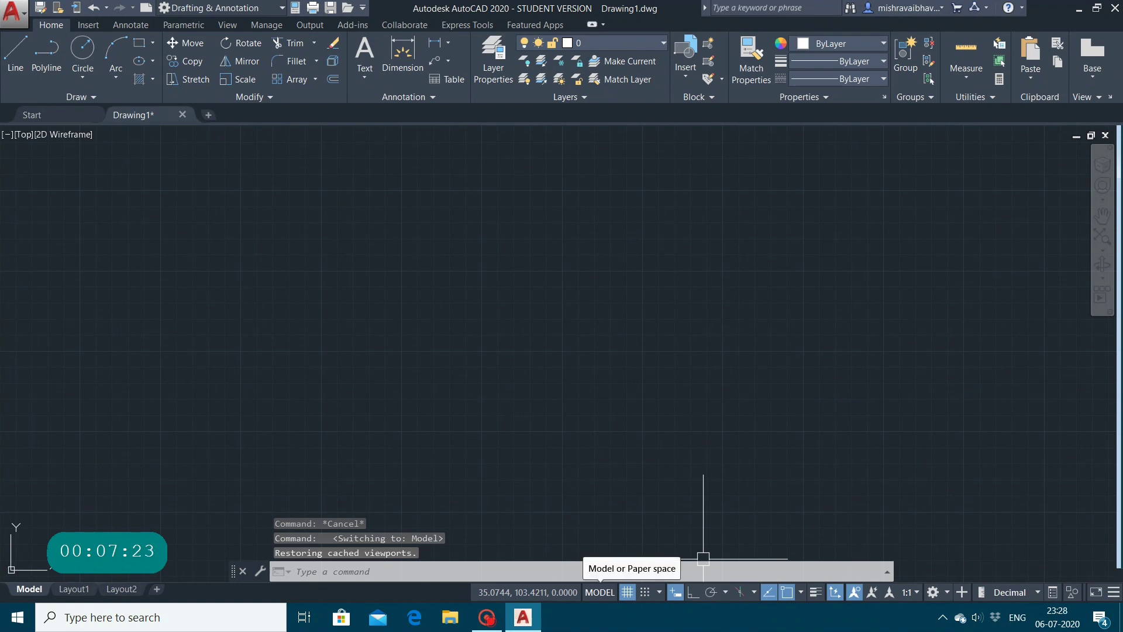
Turn off the grid display in model space
mouse_move(133, 115)
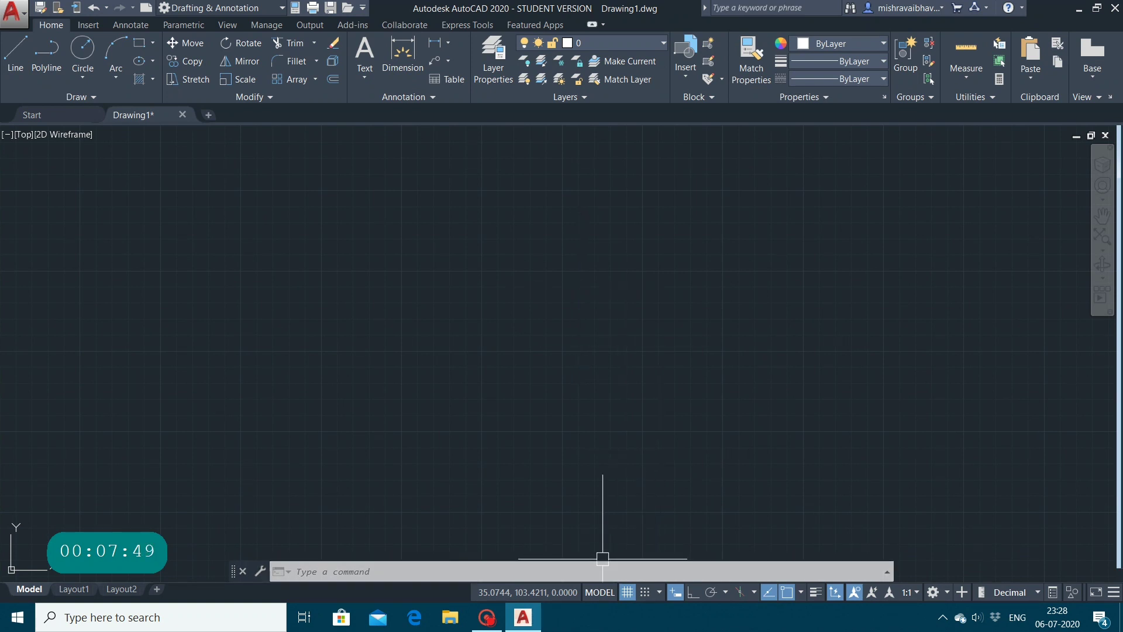
left_click(627, 592)
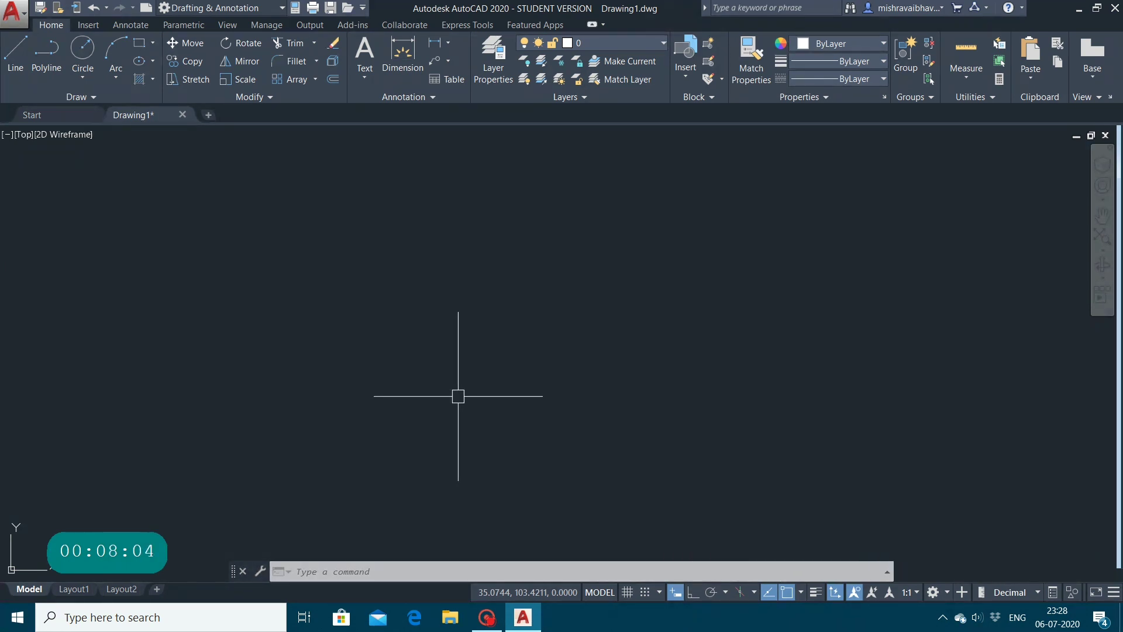
Compare command entry with dynamic input on and off using the partial entries "limit" and "li", and turn dynamic input back on
type("limit")
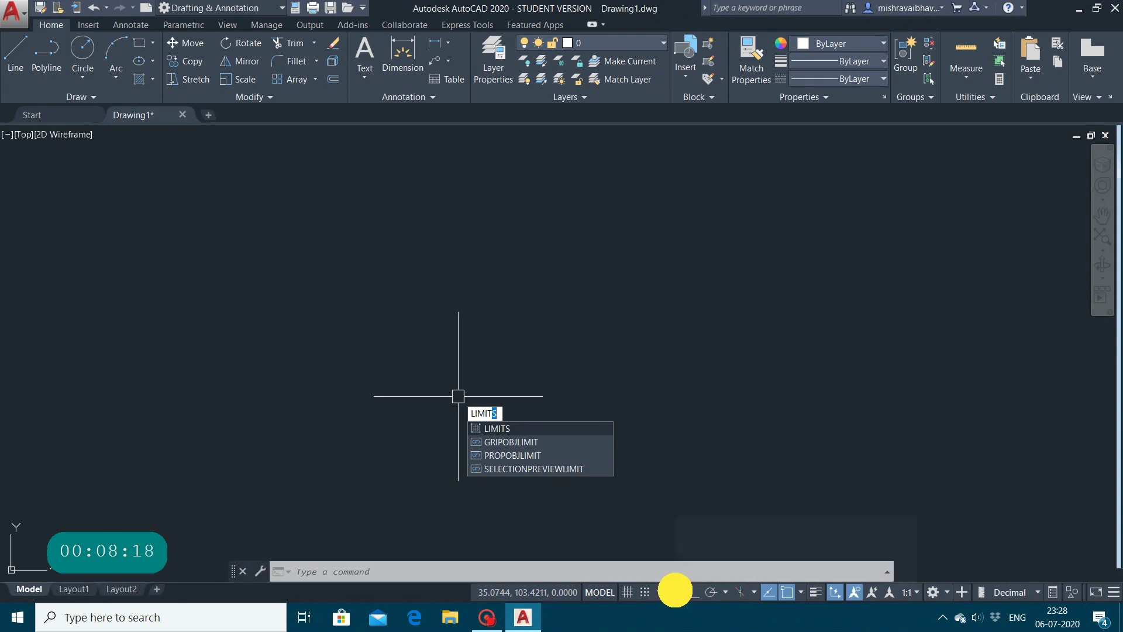
left_click(675, 591)
left_click(675, 591)
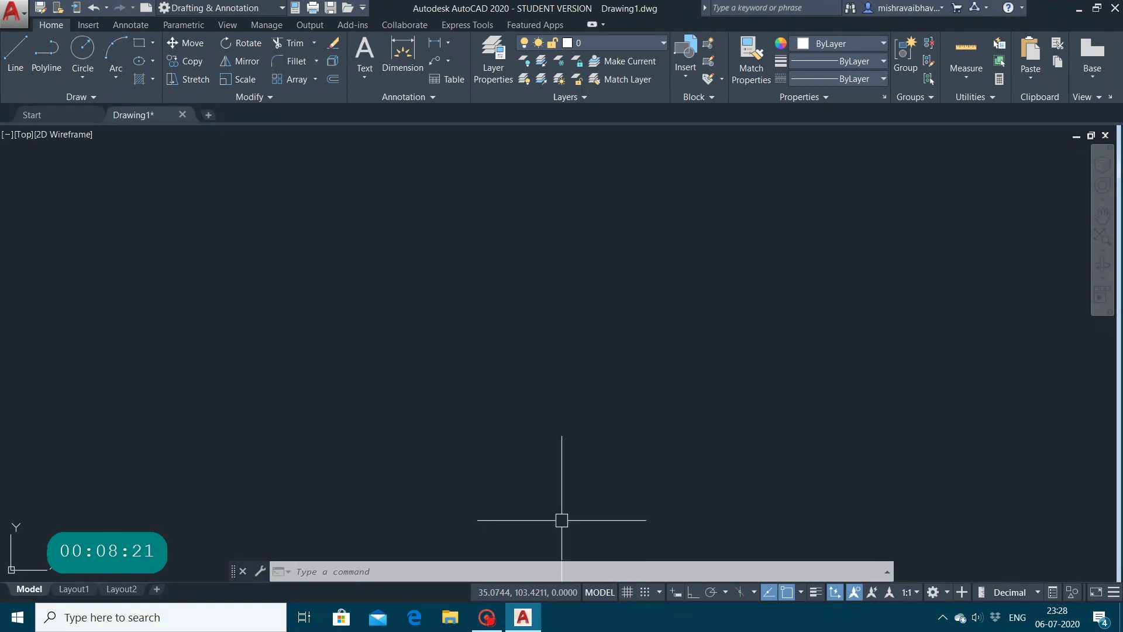
type("li")
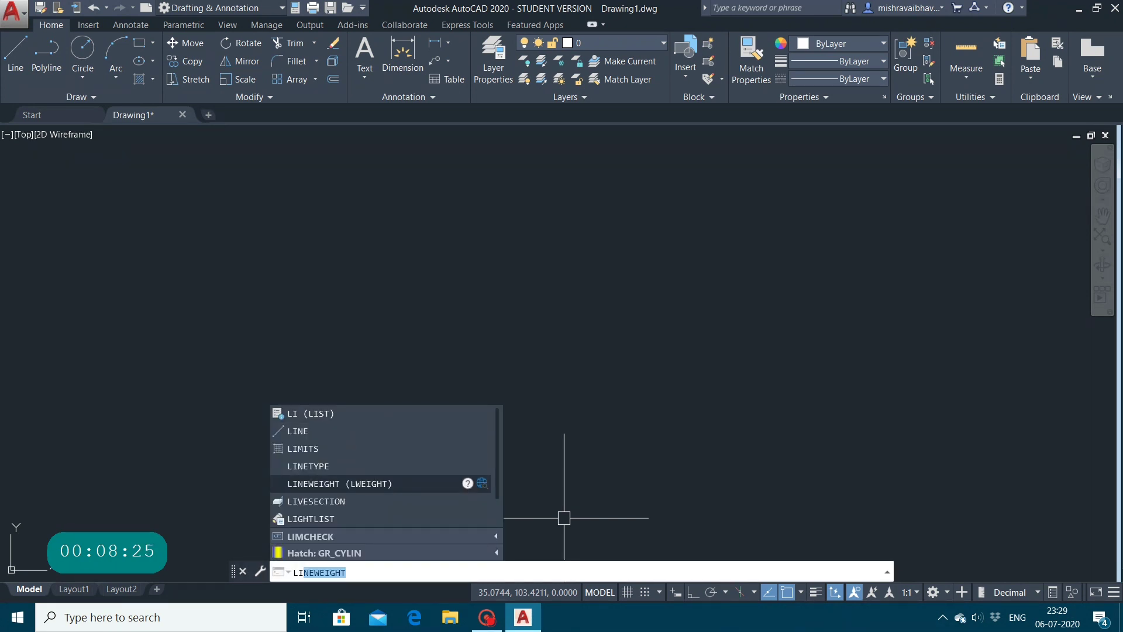
left_click(530, 392)
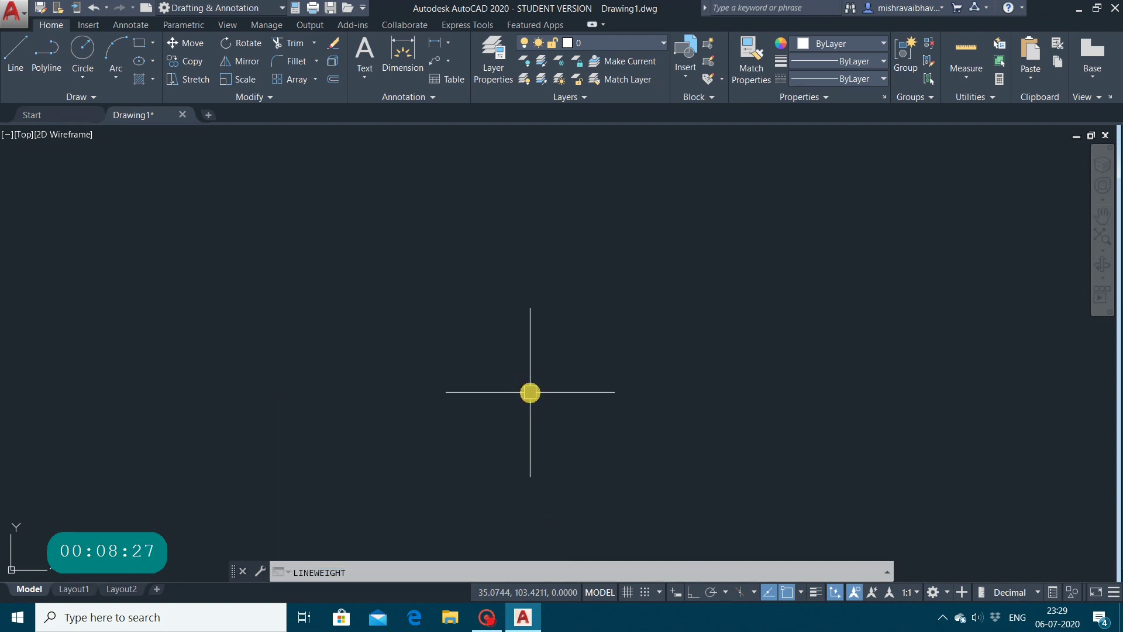
key("Escape")
key("Escape")
key("Escape")
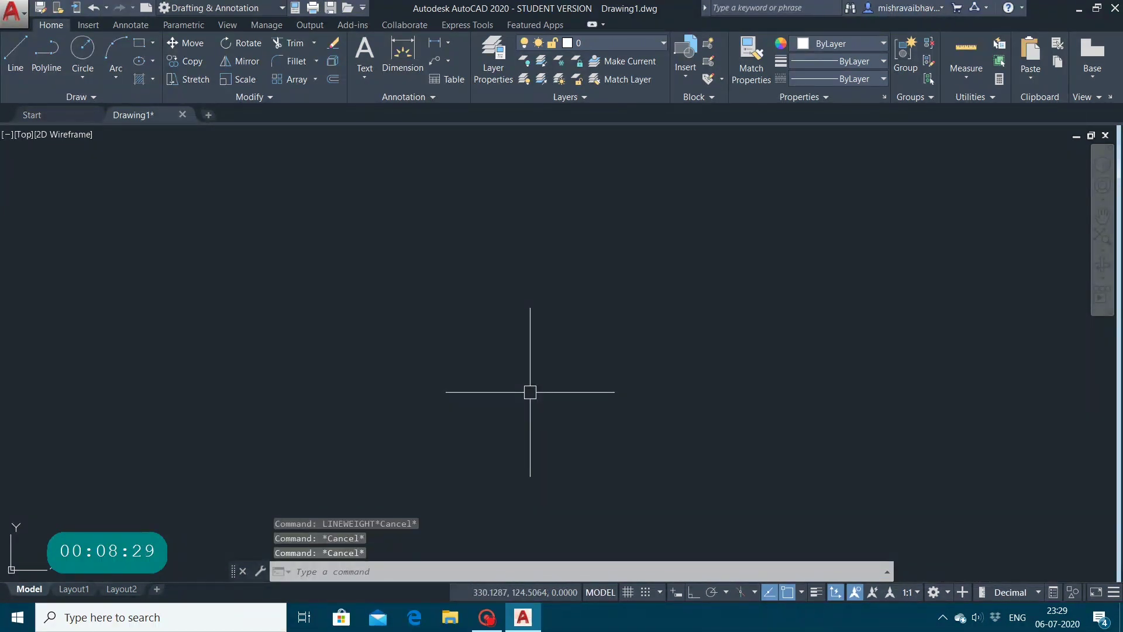
key("F12")
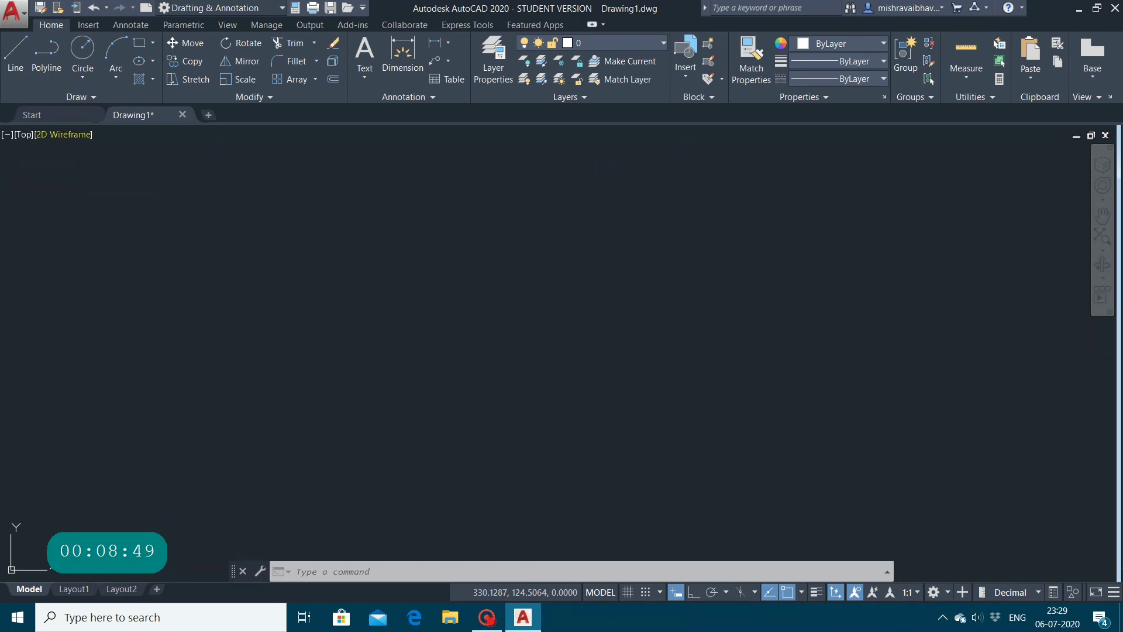
Start a line in the upper part of the drawing area and try Ortho mode and Polar Tracking on and off for its next point
left_click(15, 56)
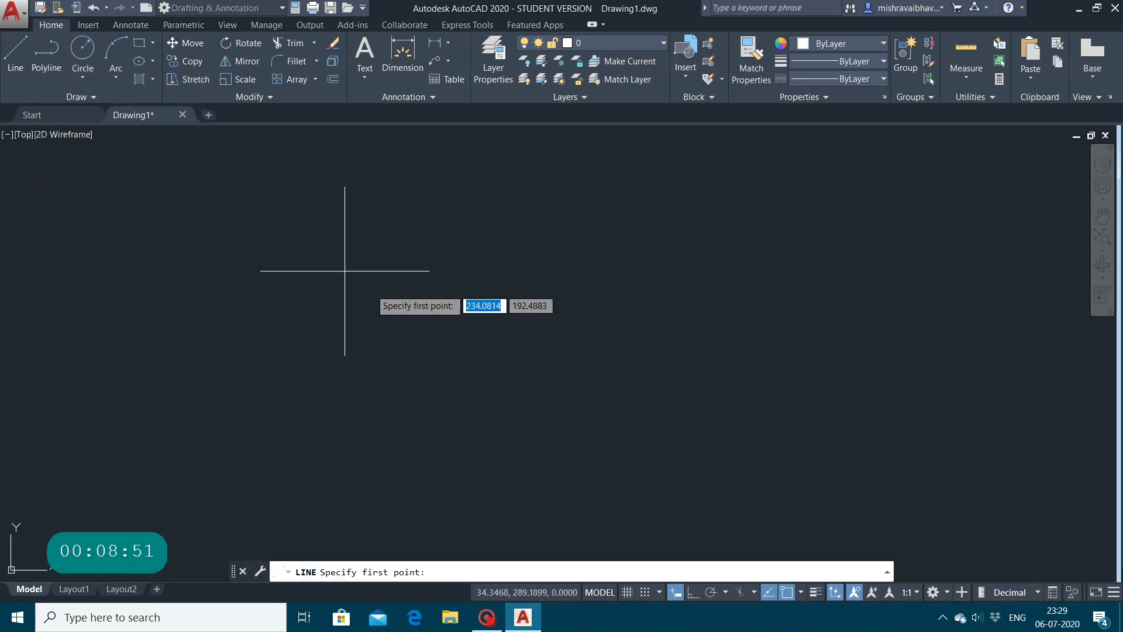
left_click(322, 258)
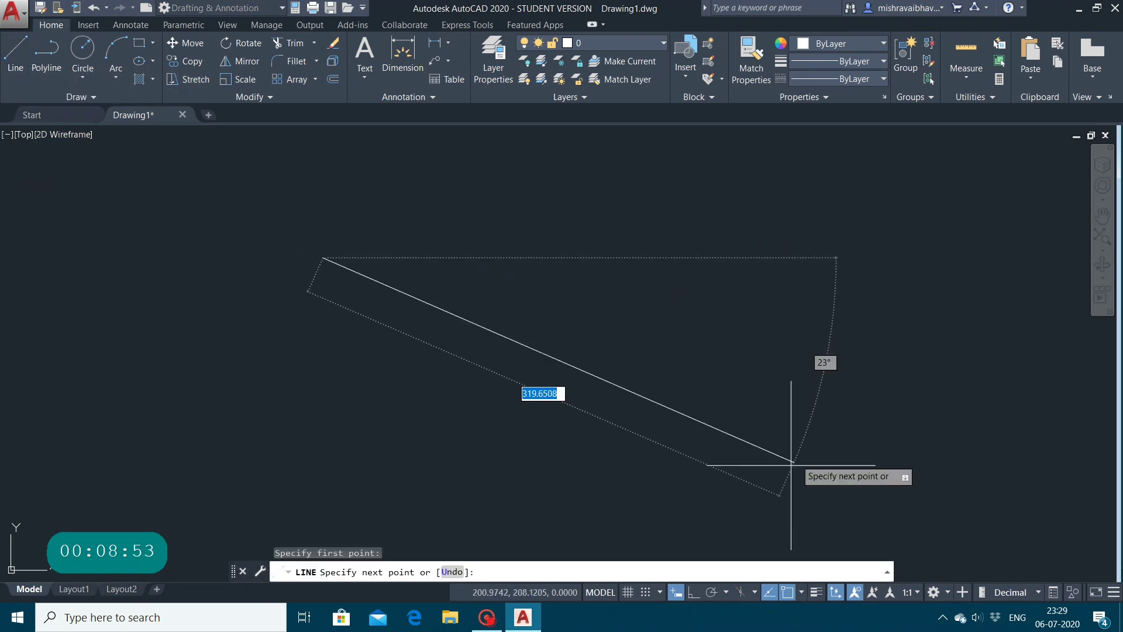
left_click(694, 592)
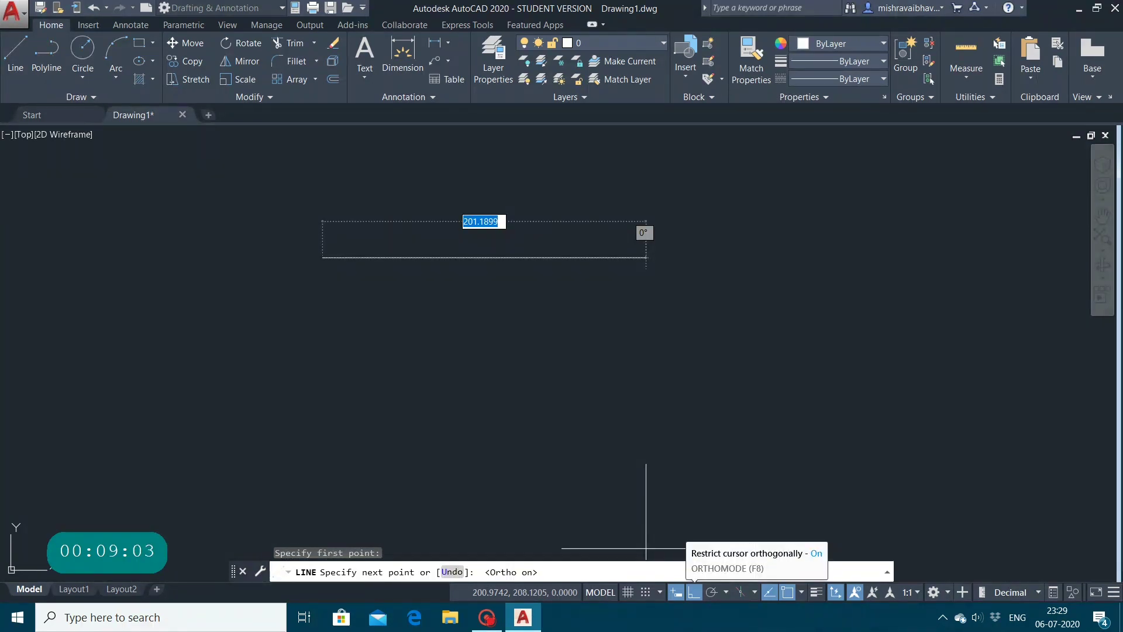
left_click(694, 592)
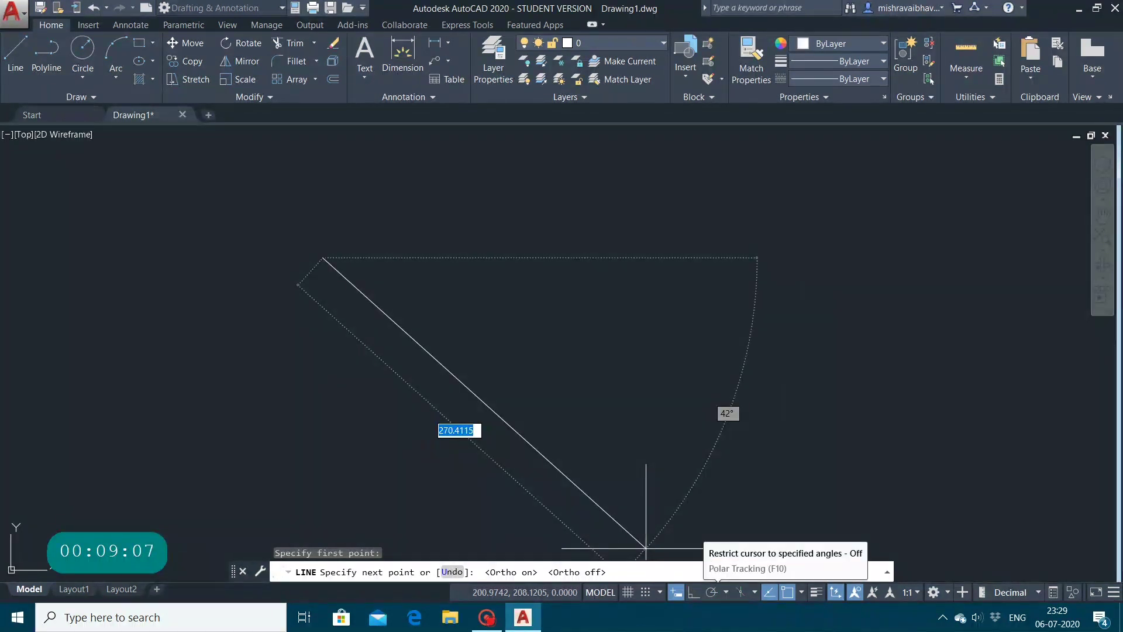
left_click(712, 593)
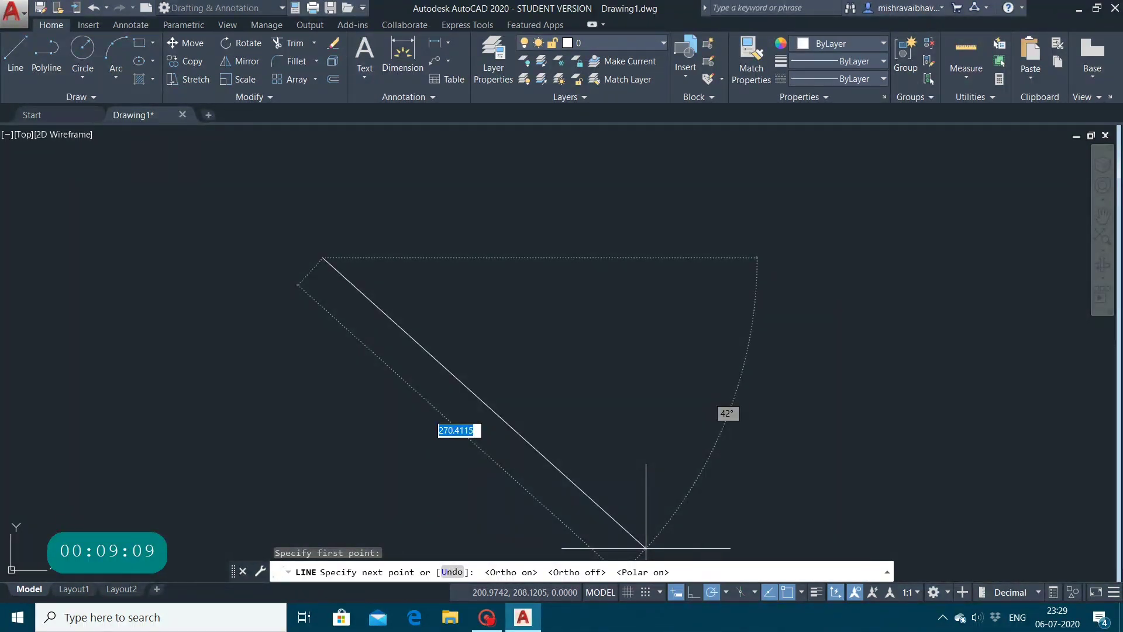
left_click(712, 592)
Review the Object Snap modes in the drafting settings during the line command, and cancel the line
left_click(726, 592)
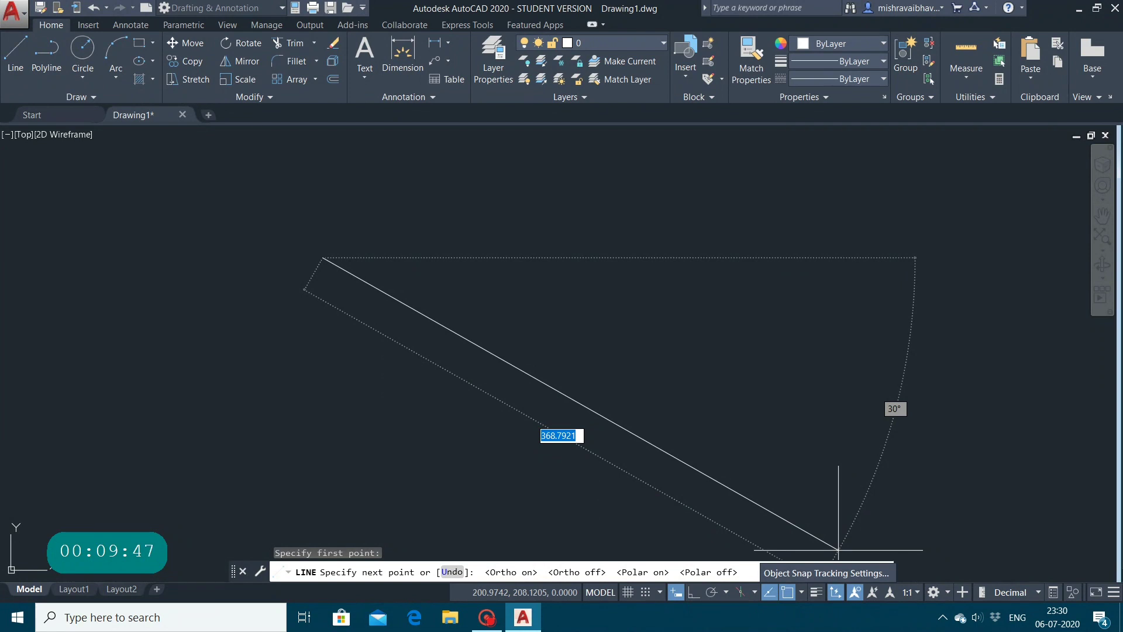
left_click(785, 571)
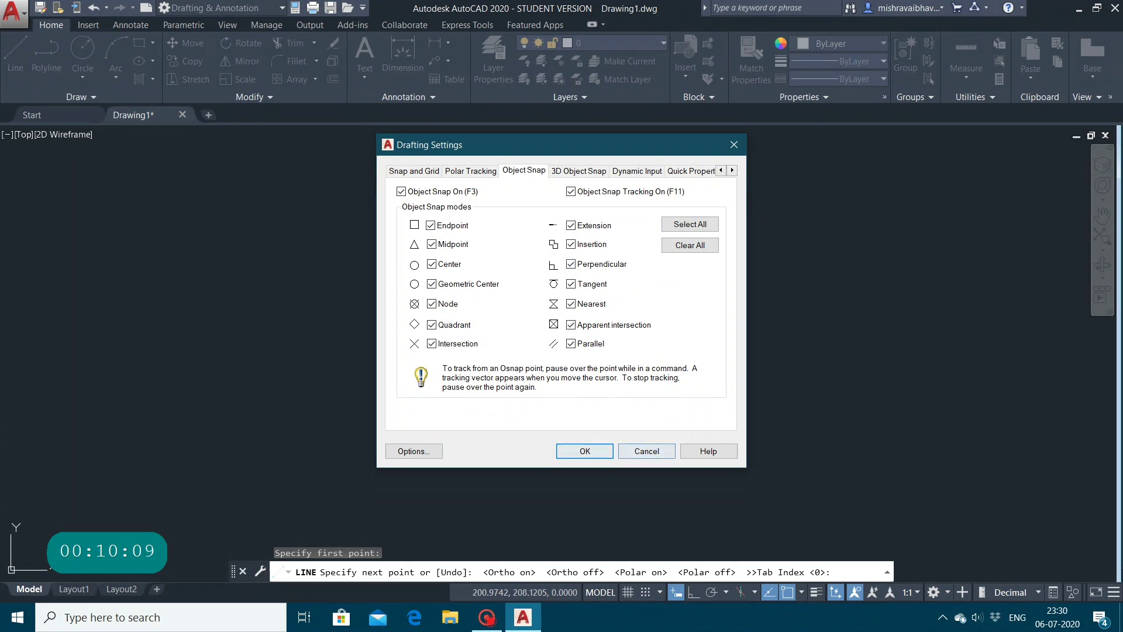
left_click(576, 454)
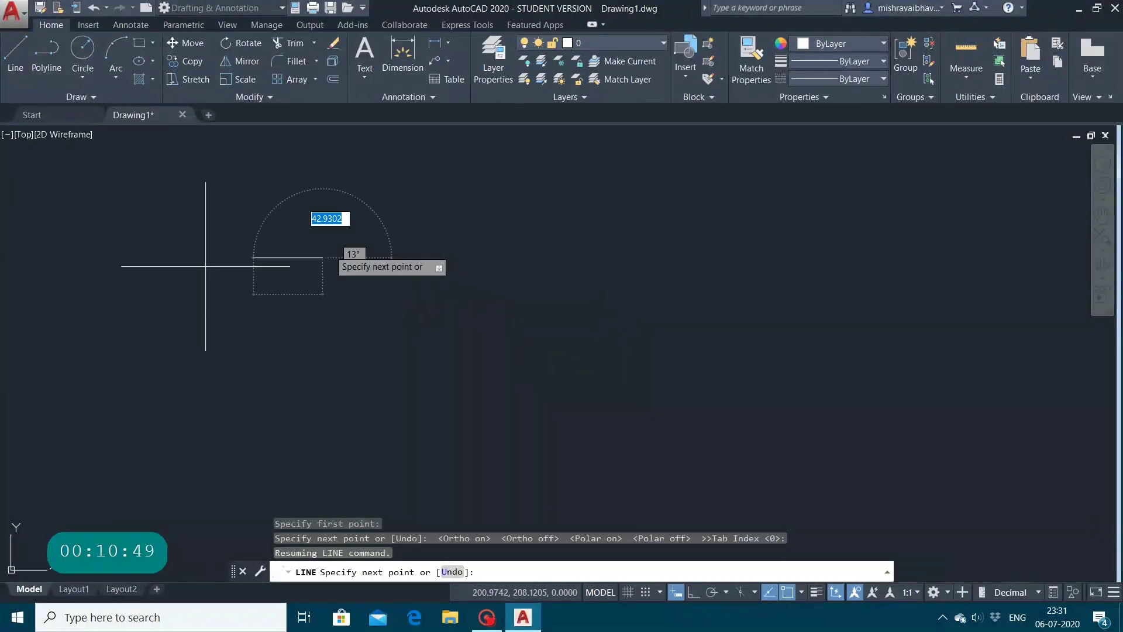
key("Escape")
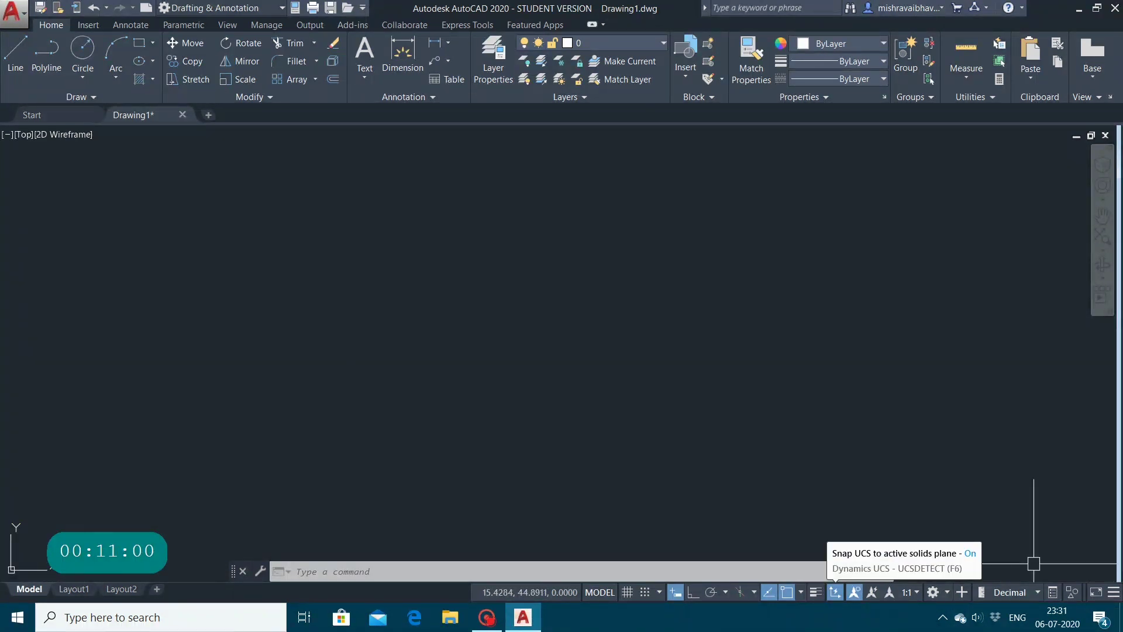
Move the UCS origin from the lower-left corner to the upper-left part of the drawing area and clear the selection
left_click(12, 569)
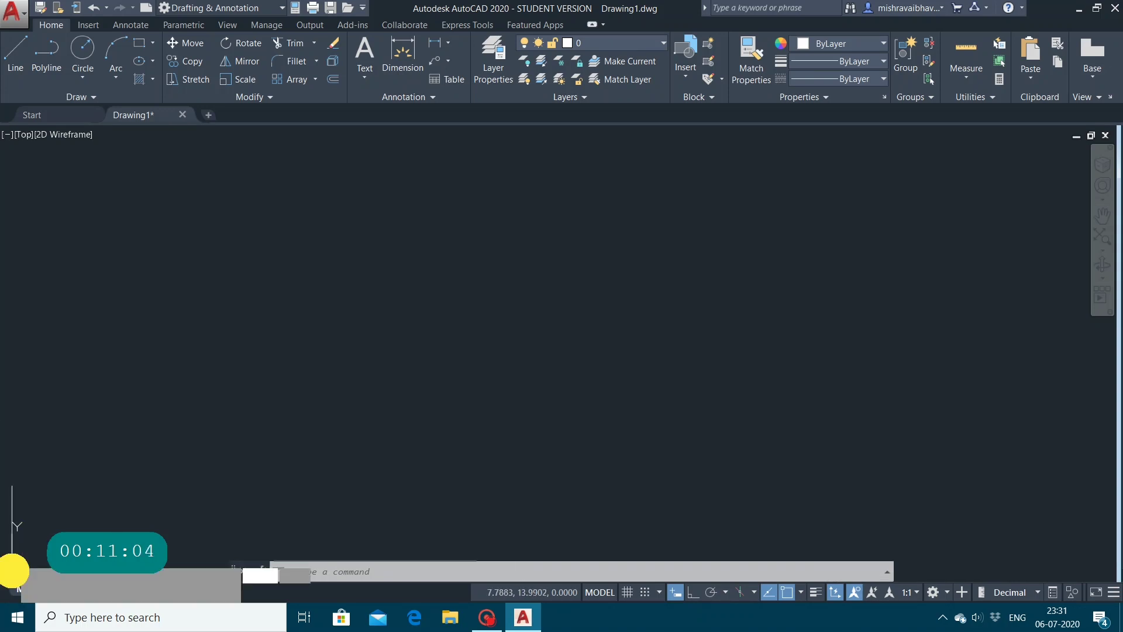
left_click(12, 570)
left_click(332, 267)
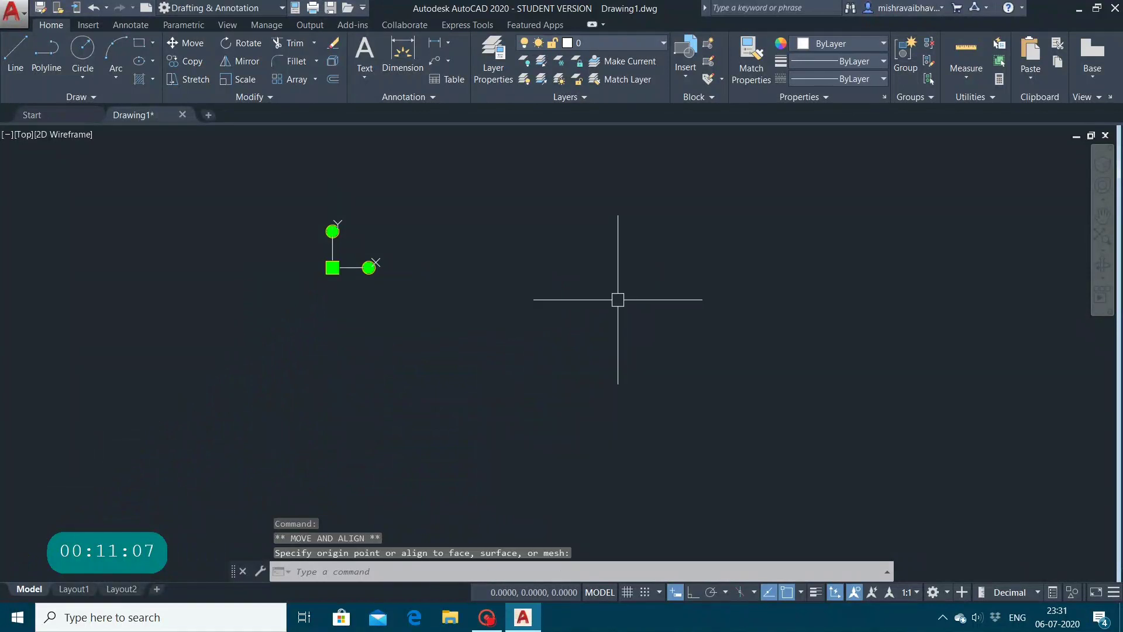
left_click(475, 250)
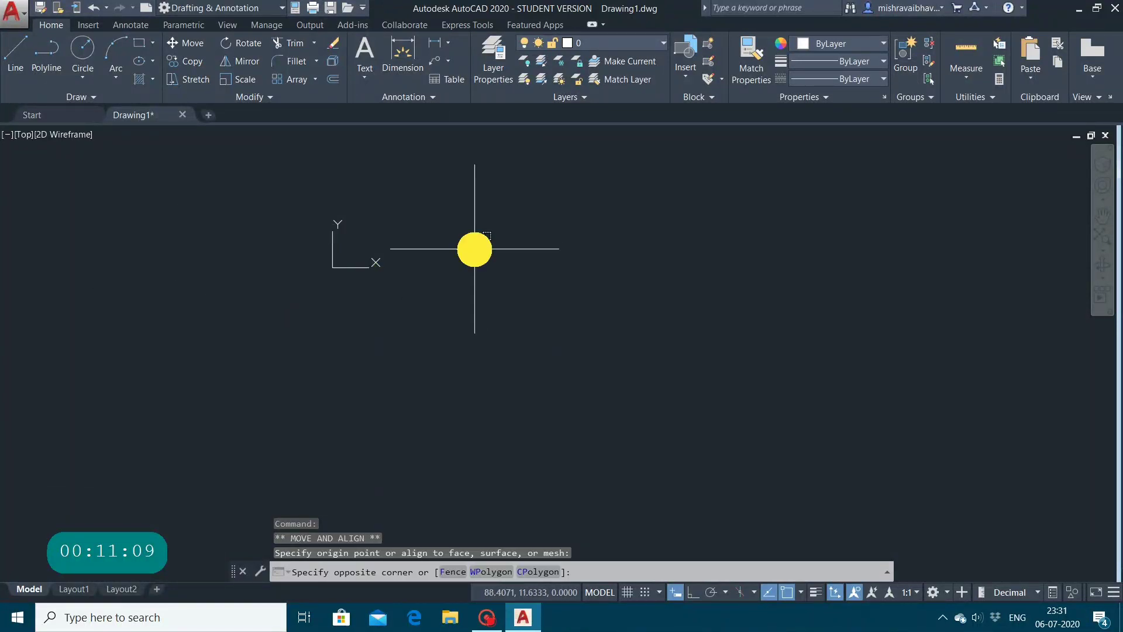
key("Escape")
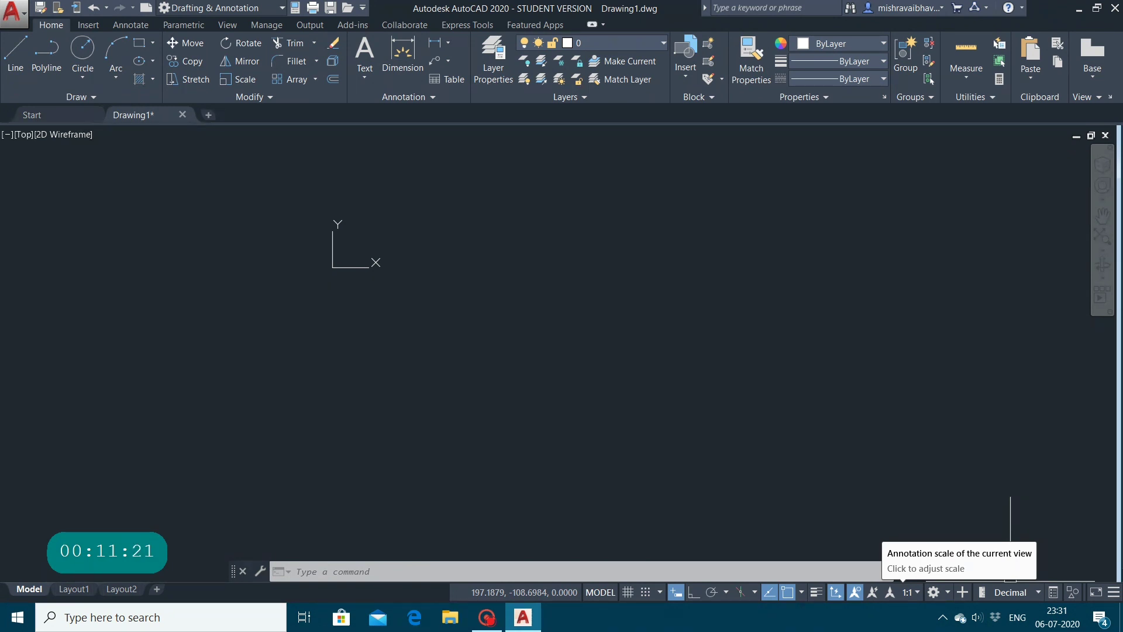
Review the available annotation scales and the workspace switching options without changing either setting
left_click(907, 592)
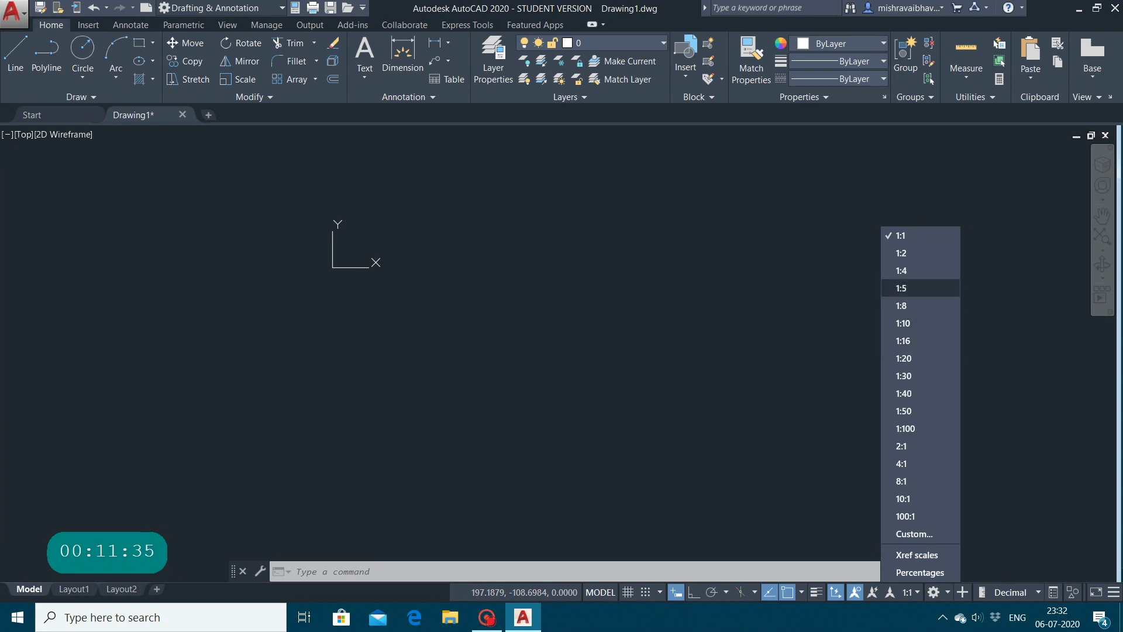
left_click(797, 492)
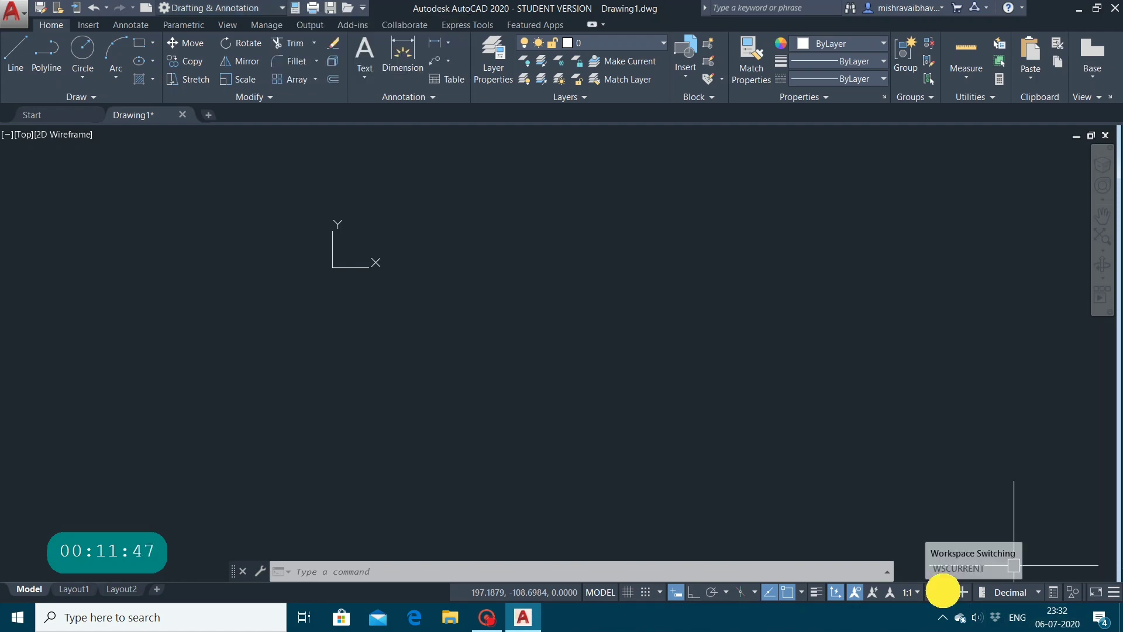
left_click(934, 592)
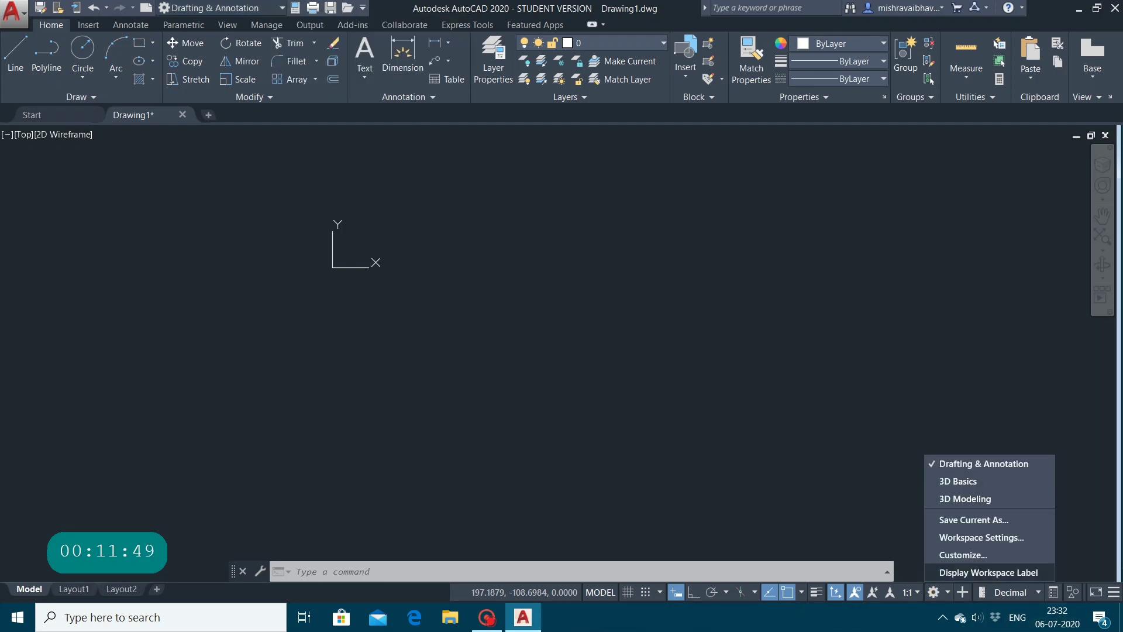
left_click(792, 472)
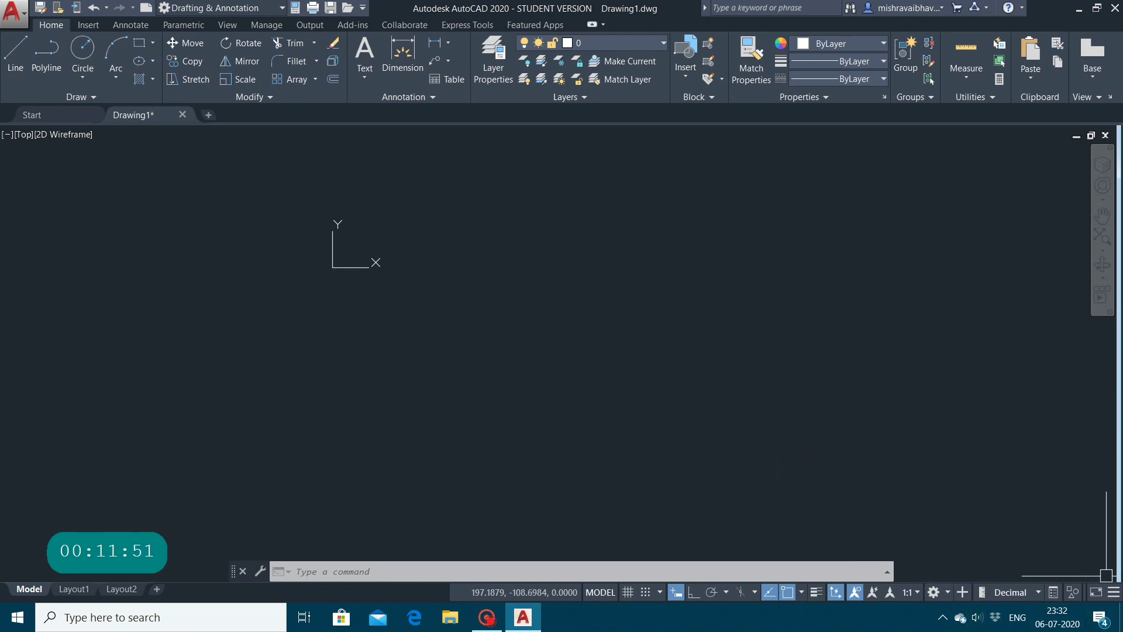
left_click(934, 592)
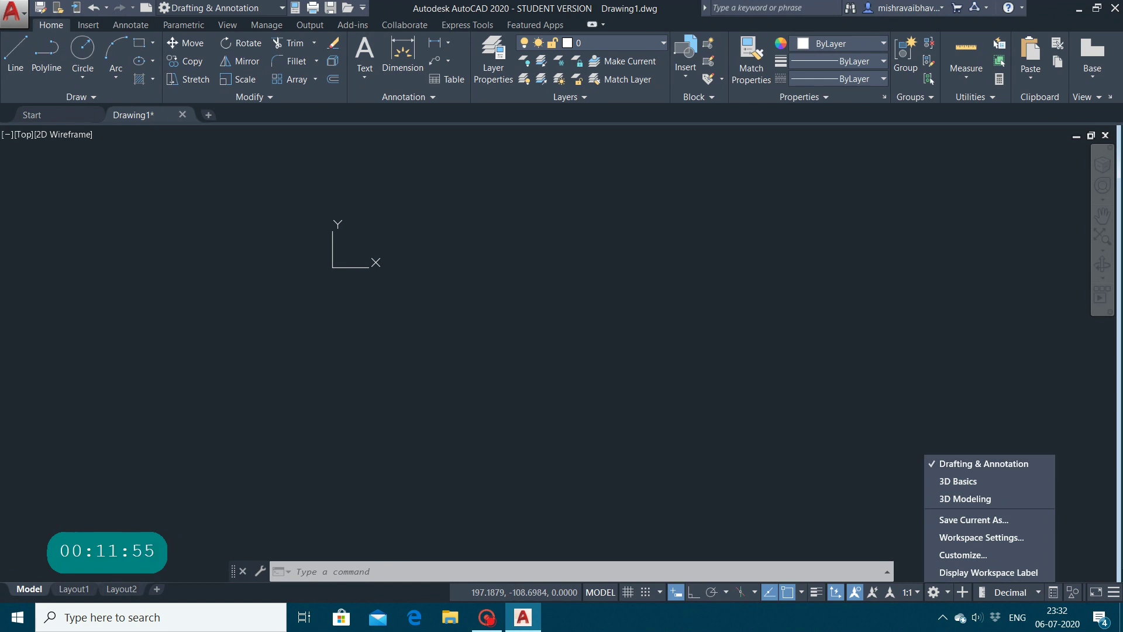
left_click(951, 357)
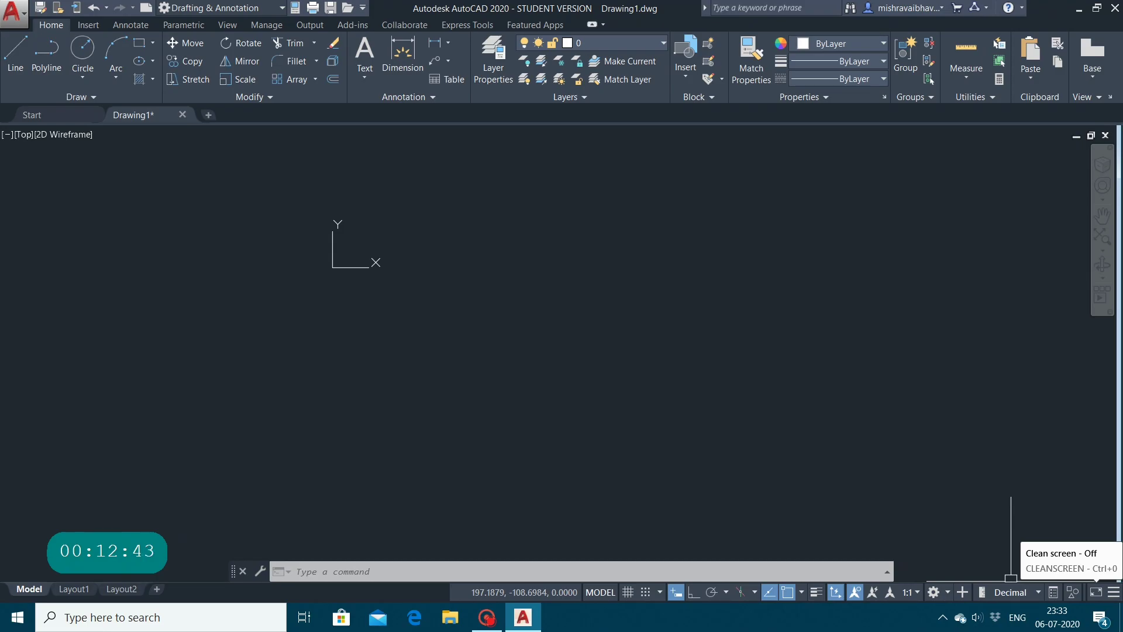
Turn Clean Screen on for the drawing window, and restore the full interface
left_click(1096, 592)
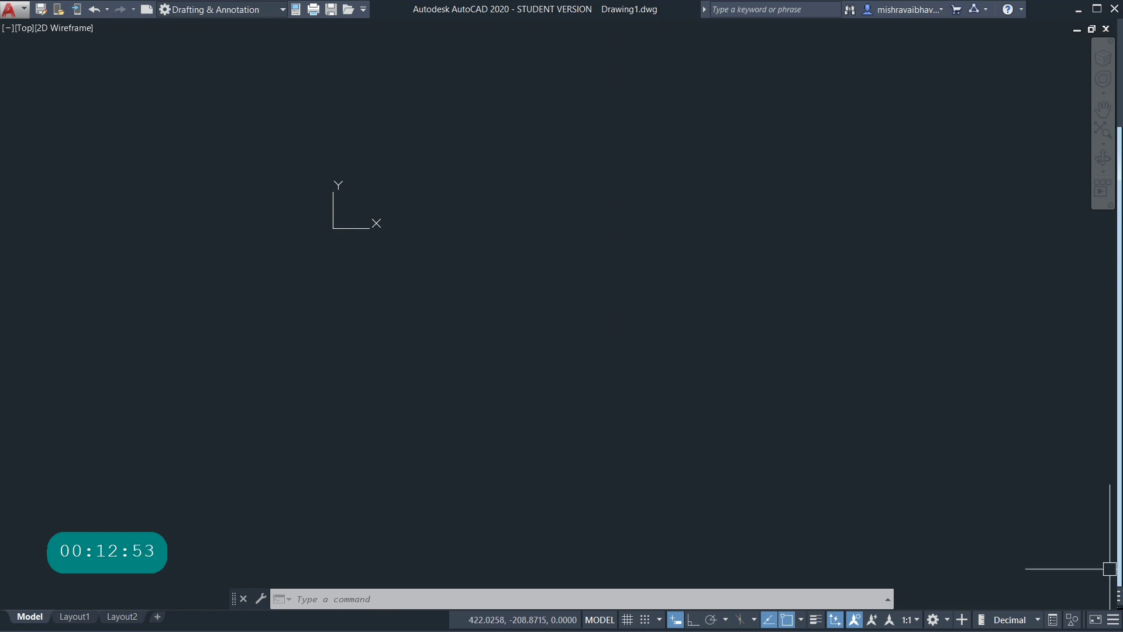
key("ctrl+0")
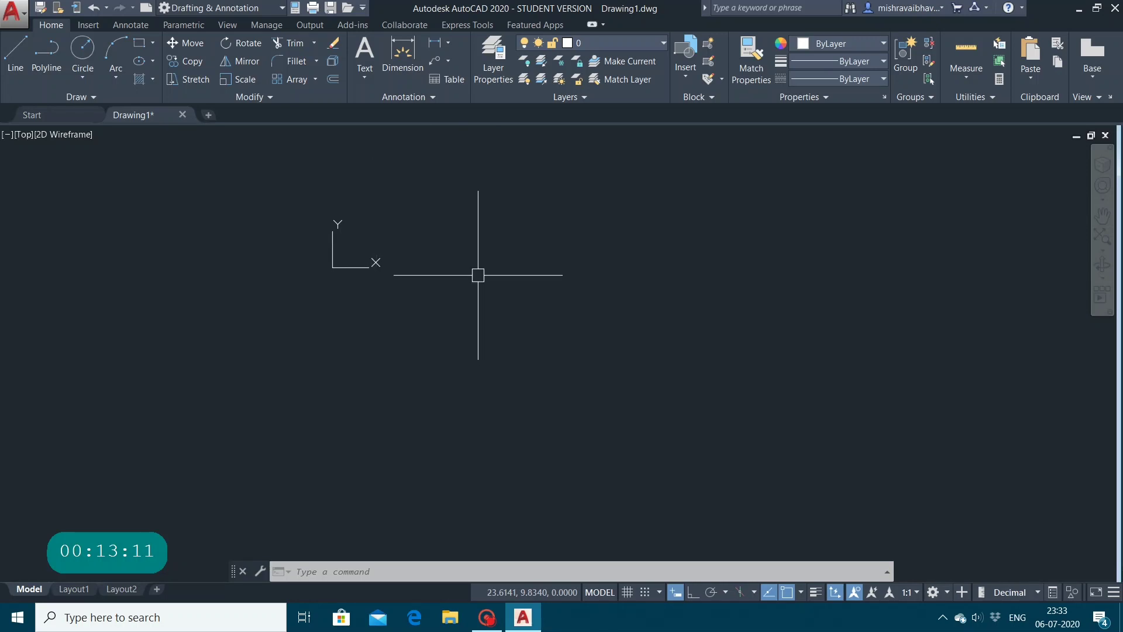
Open the program options, apply the Display settings, and review the Drafting and 3D Modeling settings
right_click(494, 248)
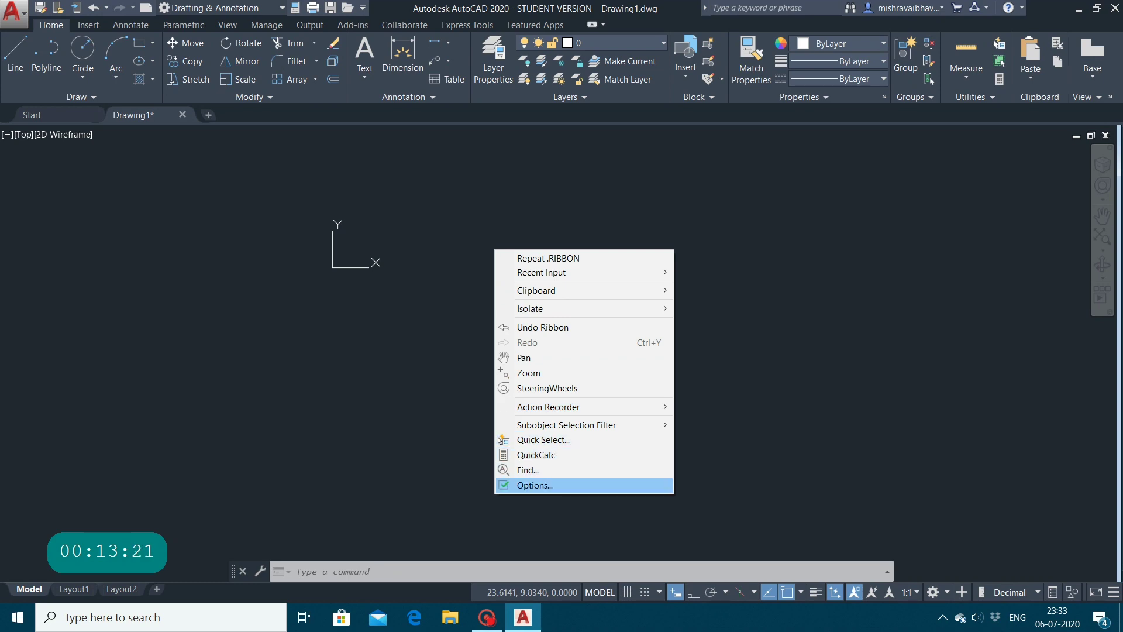
left_click(546, 484)
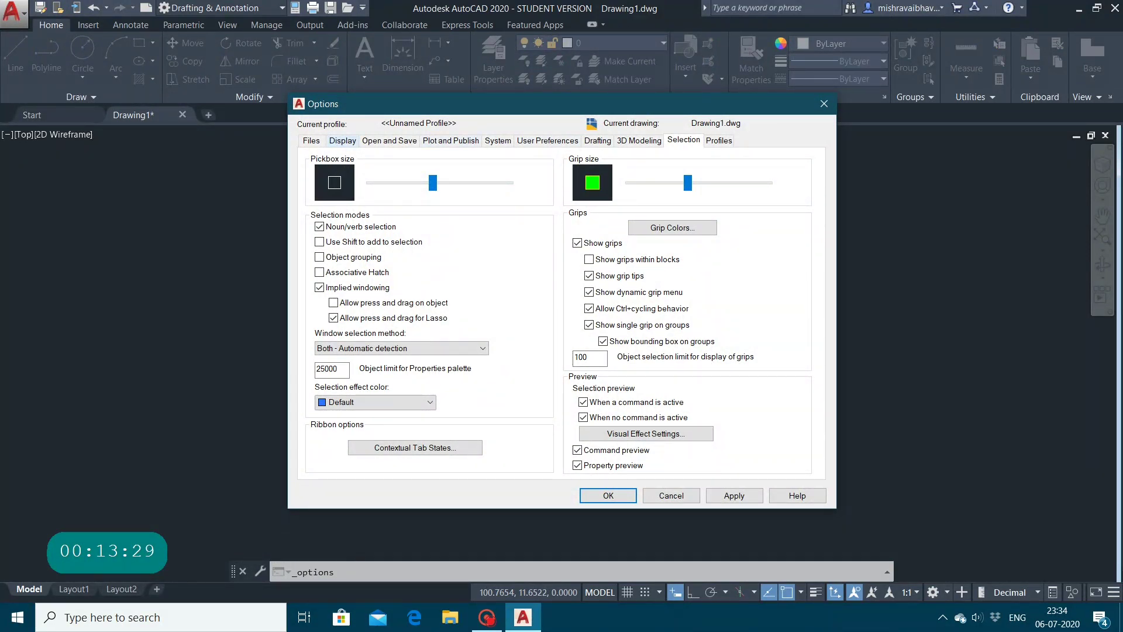
left_click(343, 141)
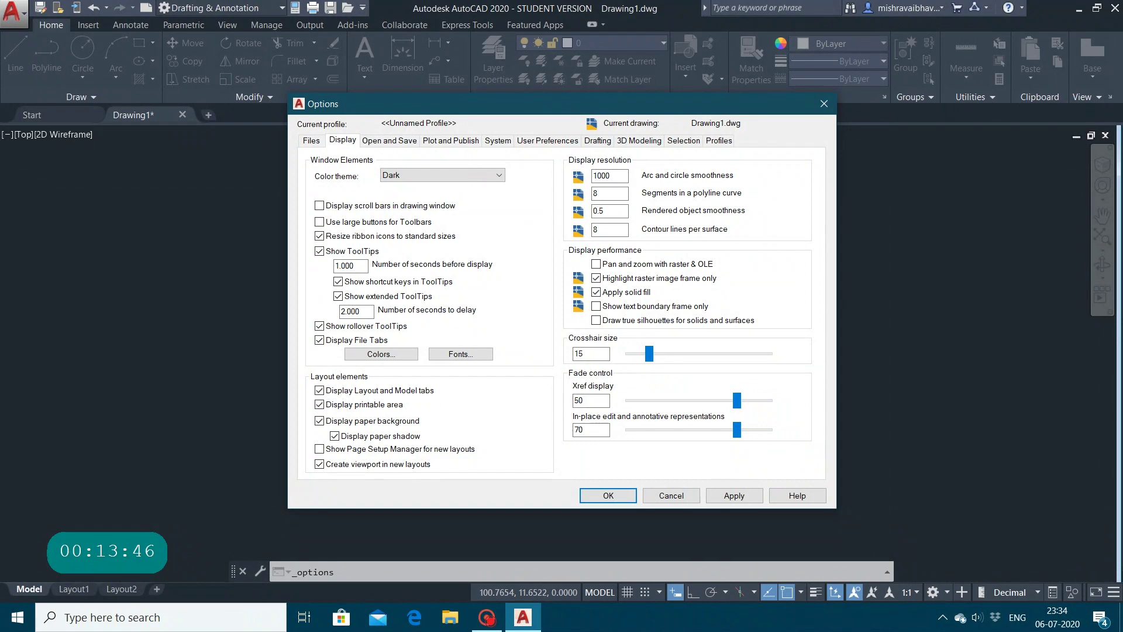
left_click(734, 496)
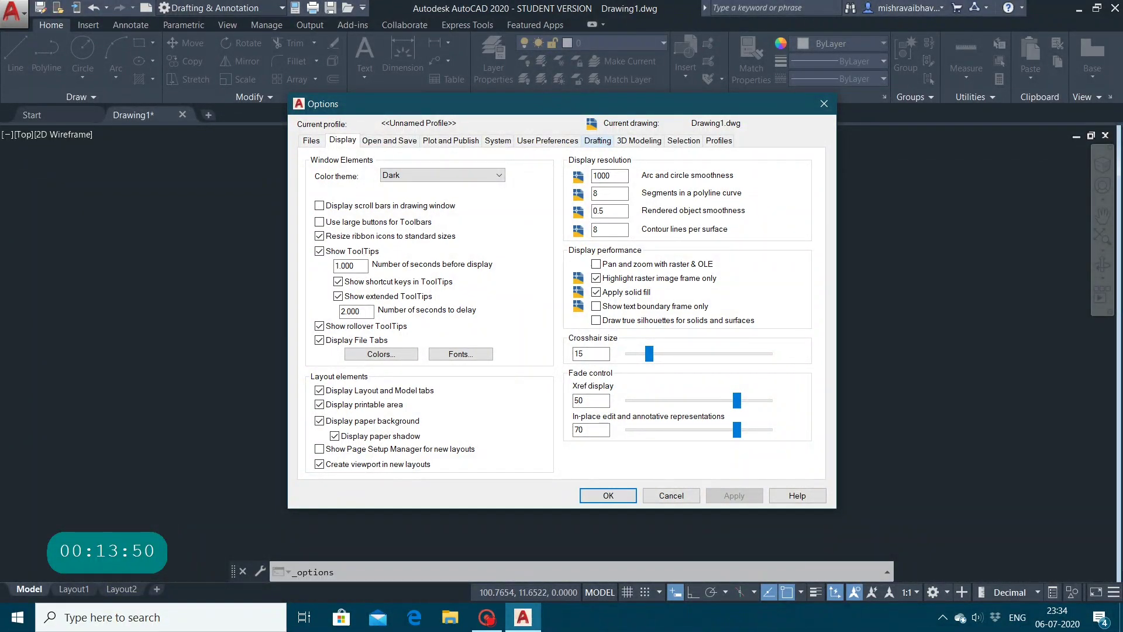
left_click(597, 140)
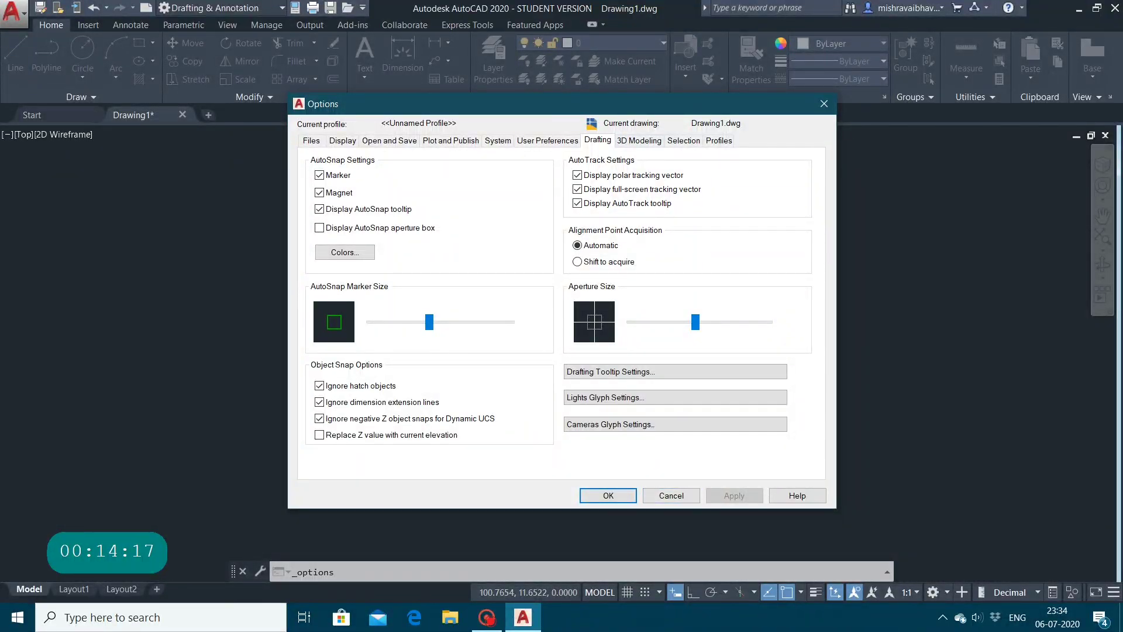
left_click(640, 141)
Slightly increase the pickbox size and the grip size in the Selection options, apply the changes and close the options
left_click(684, 141)
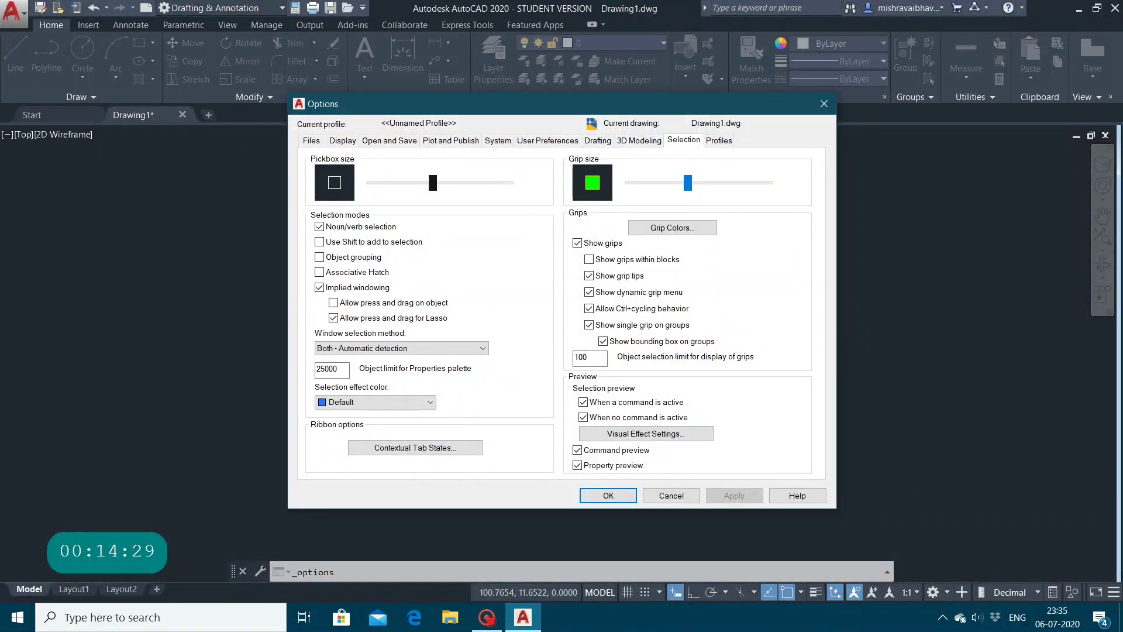
left_click_drag(433, 182, 440, 183)
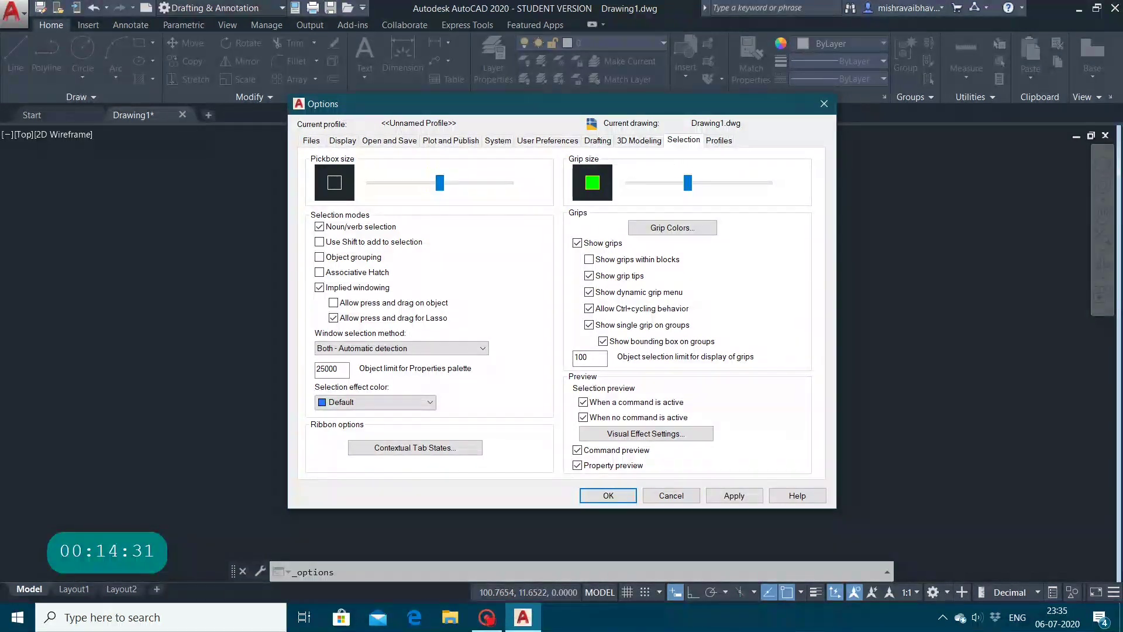
left_click_drag(688, 182, 695, 183)
left_click(724, 495)
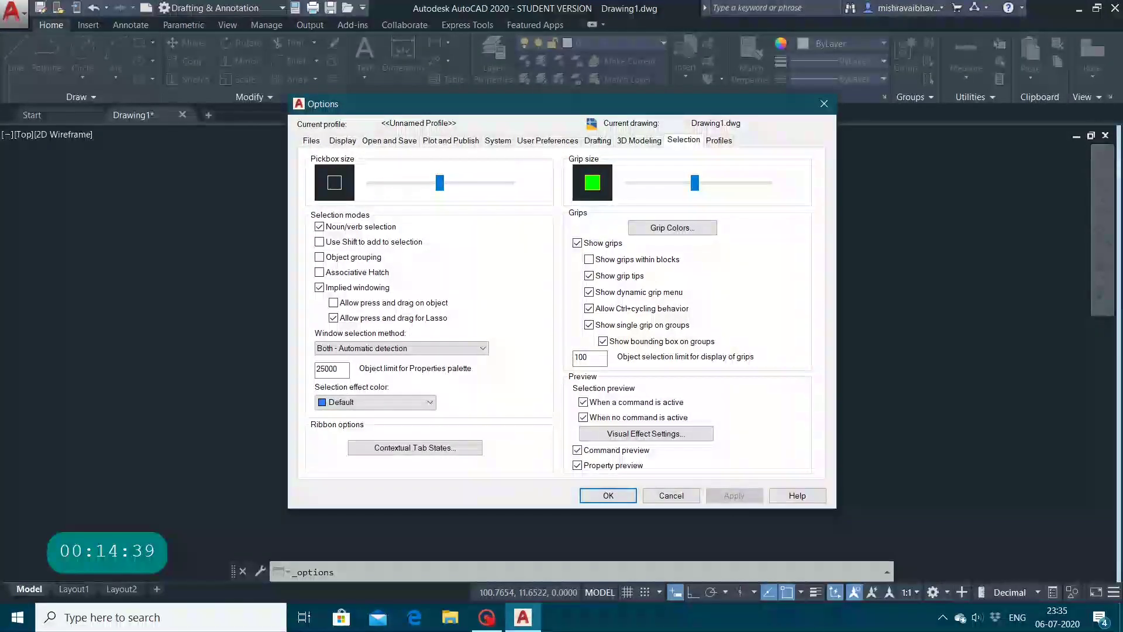
left_click(609, 495)
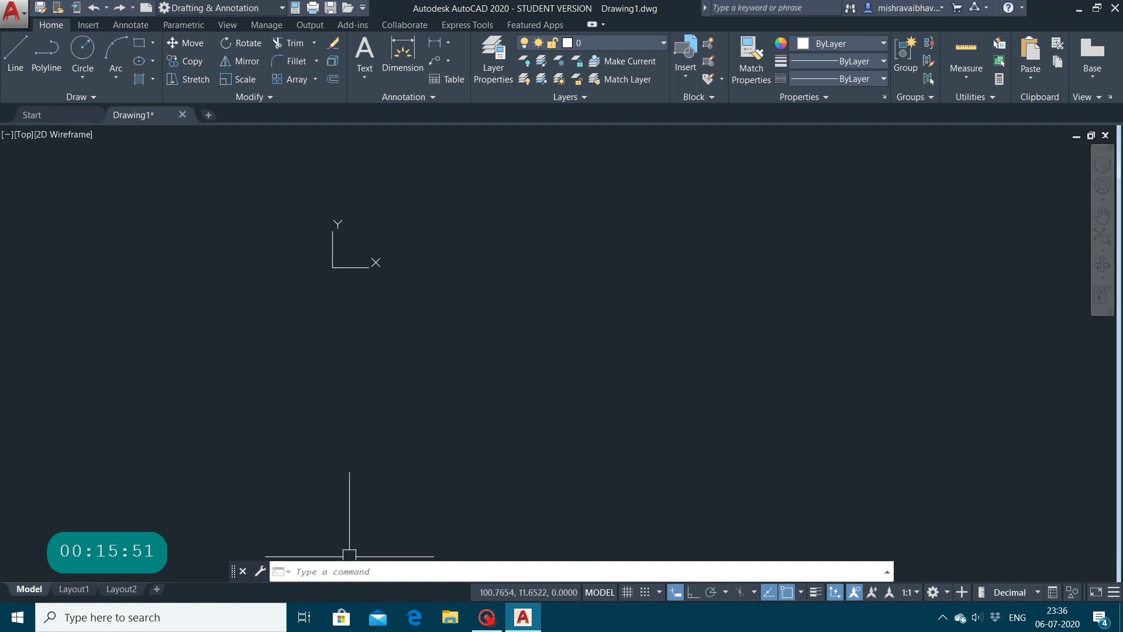
Set the model space limits with the lower left corner at 0,0 and the upper right corner at 420,297
type("limits")
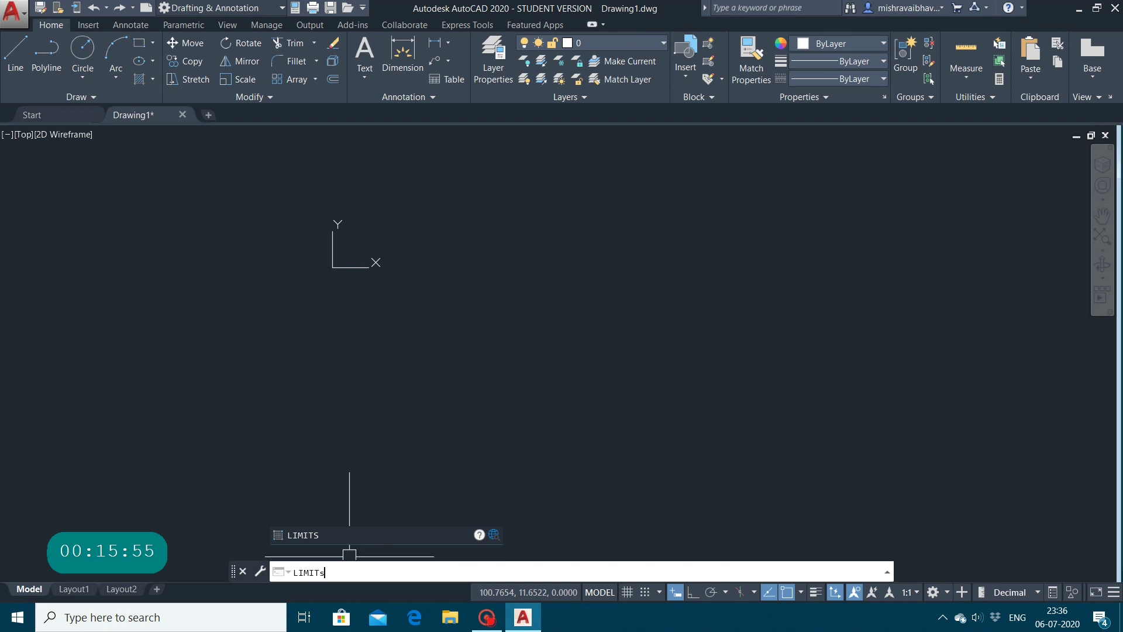
key("Return")
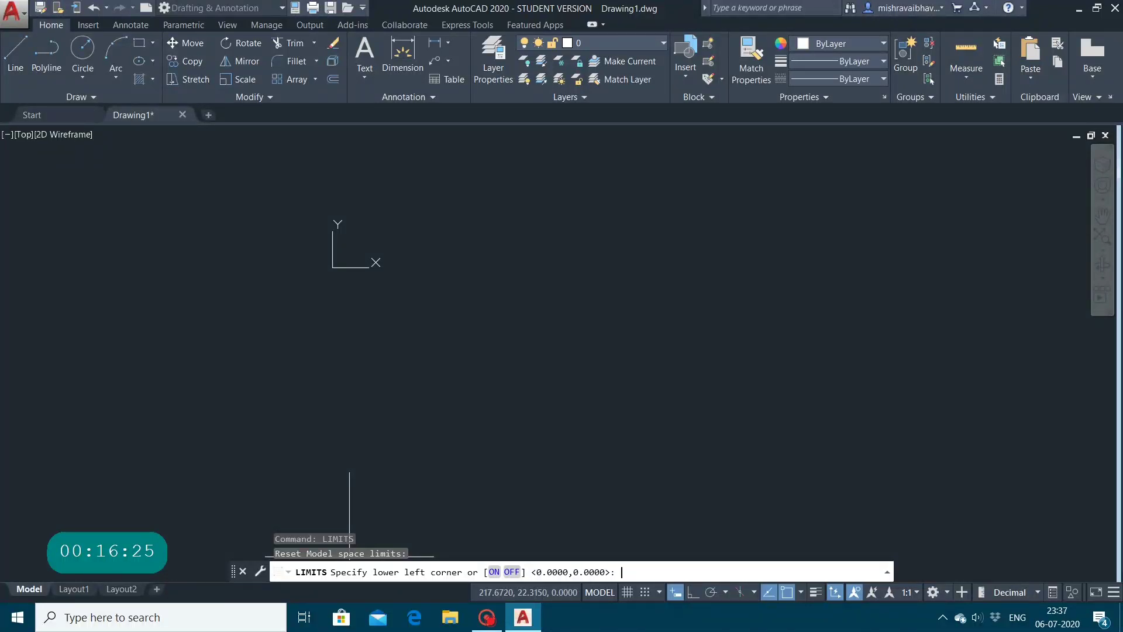
type("0,0")
key("Return")
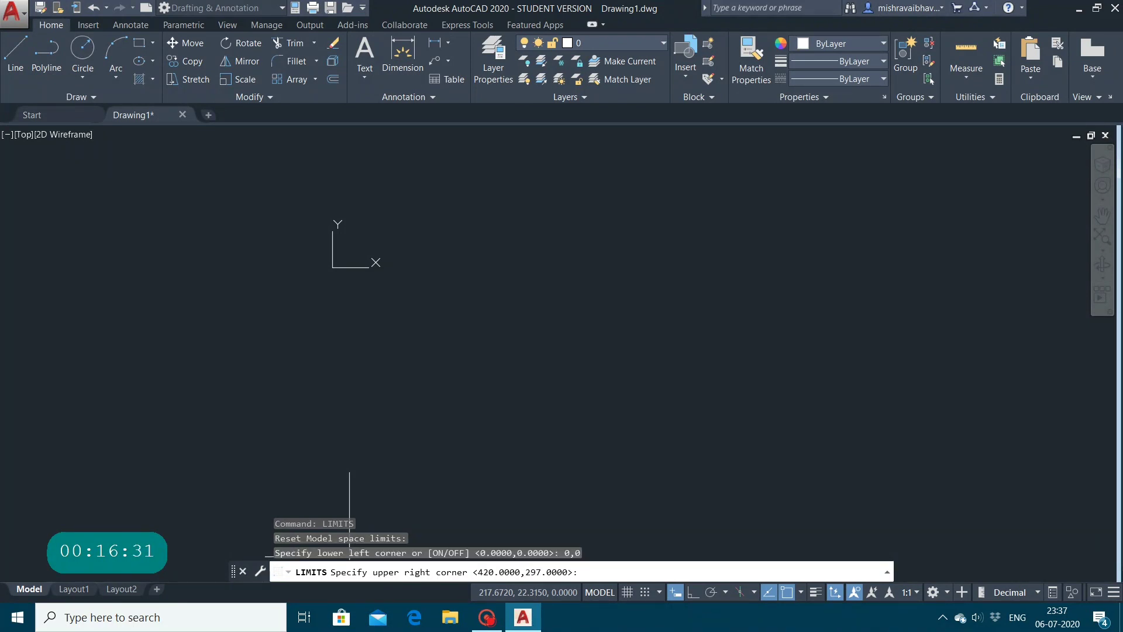
type("420,297")
key("Return")
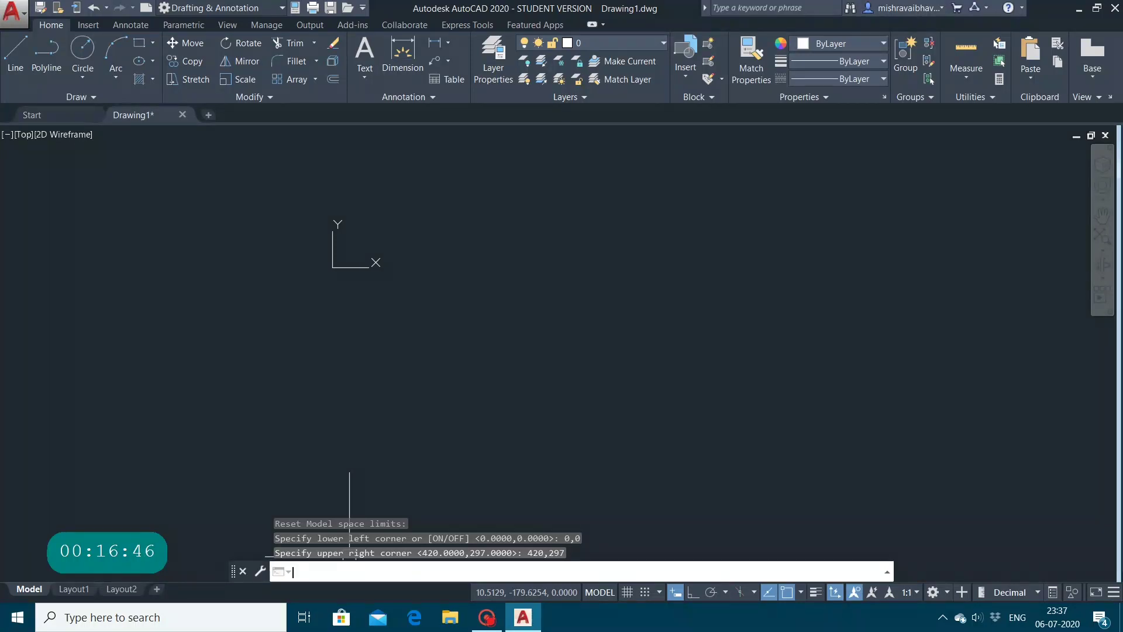
Zoom the drawing with the All option to fit the drawing limits
type("z")
key("Return")
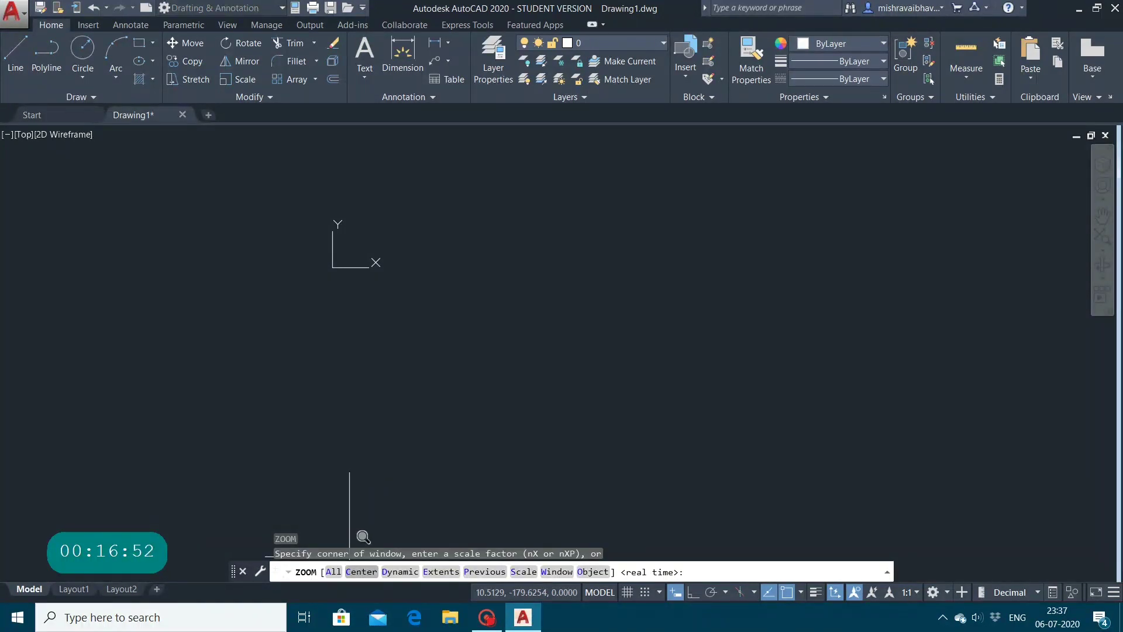
left_click(338, 571)
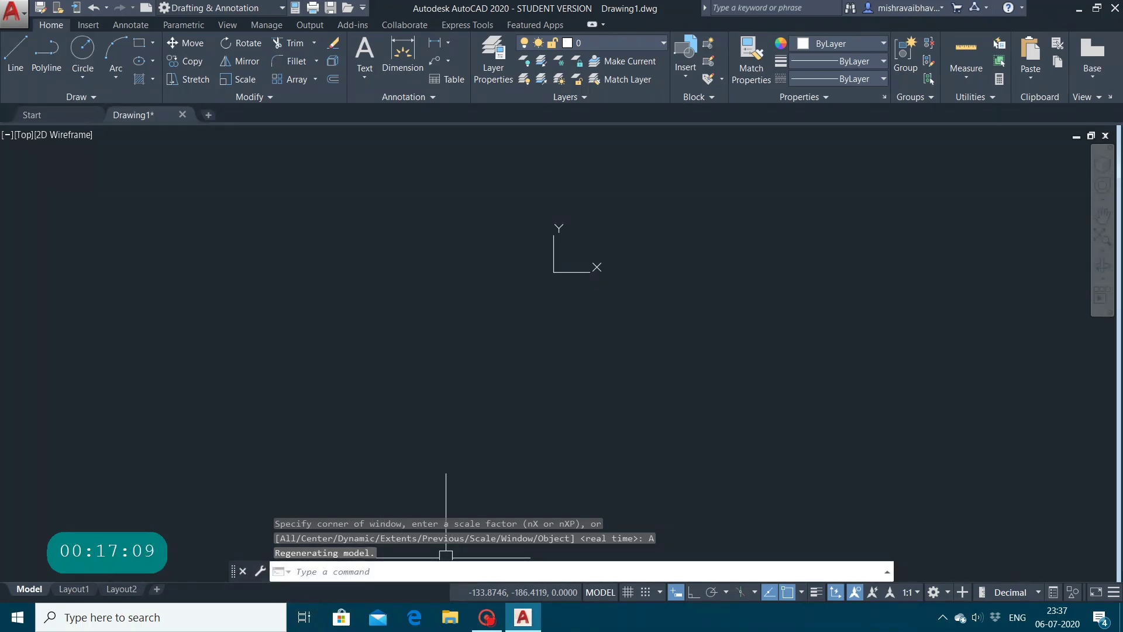
Open the Drawing Units settings, keep the length type Decimal and set the length precision to 0.00
left_click(300, 572)
type("umits")
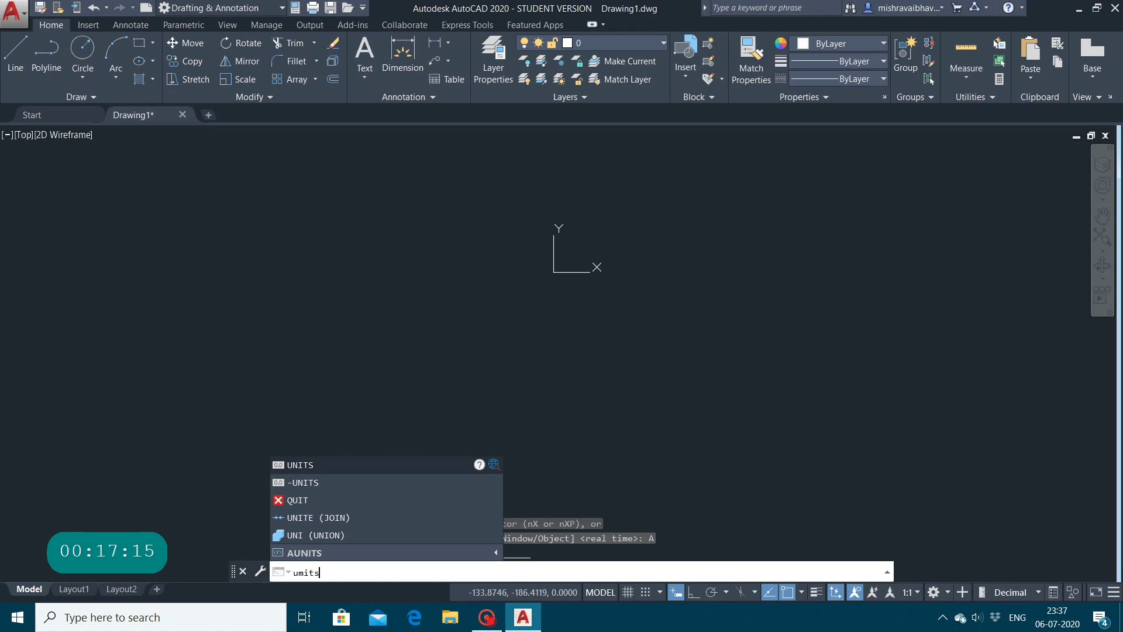
key("Return")
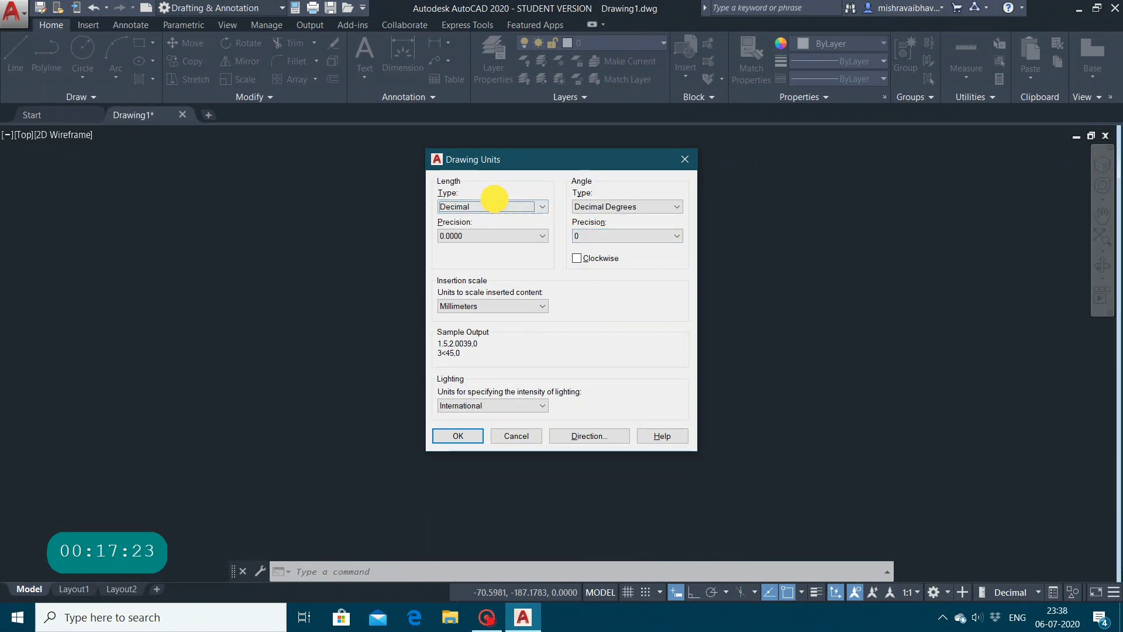
left_click(498, 206)
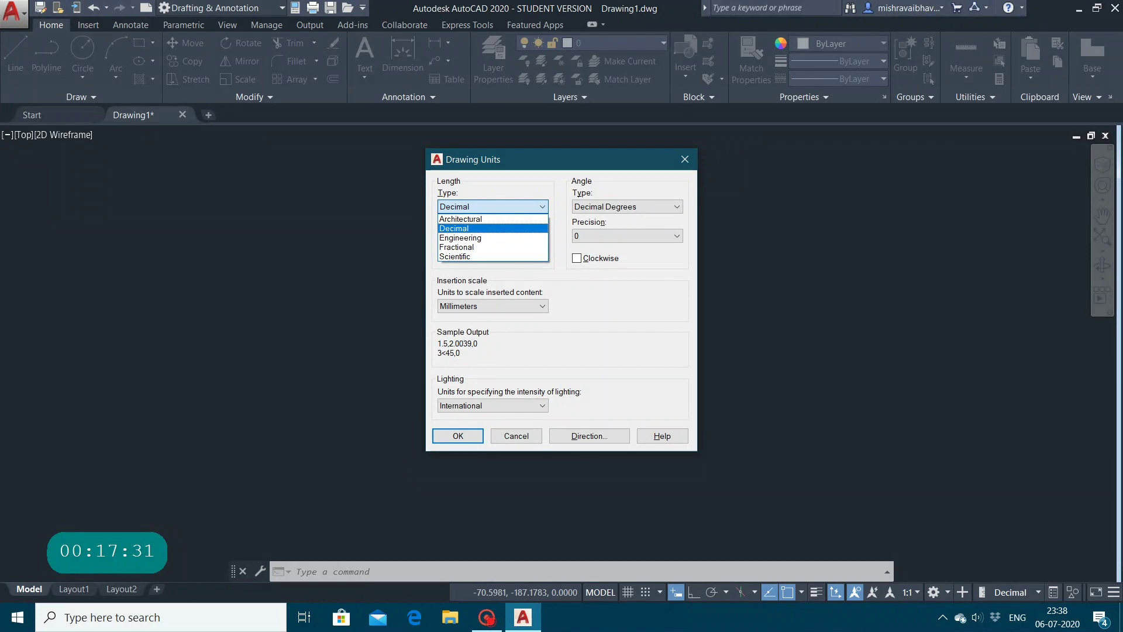
key("Return")
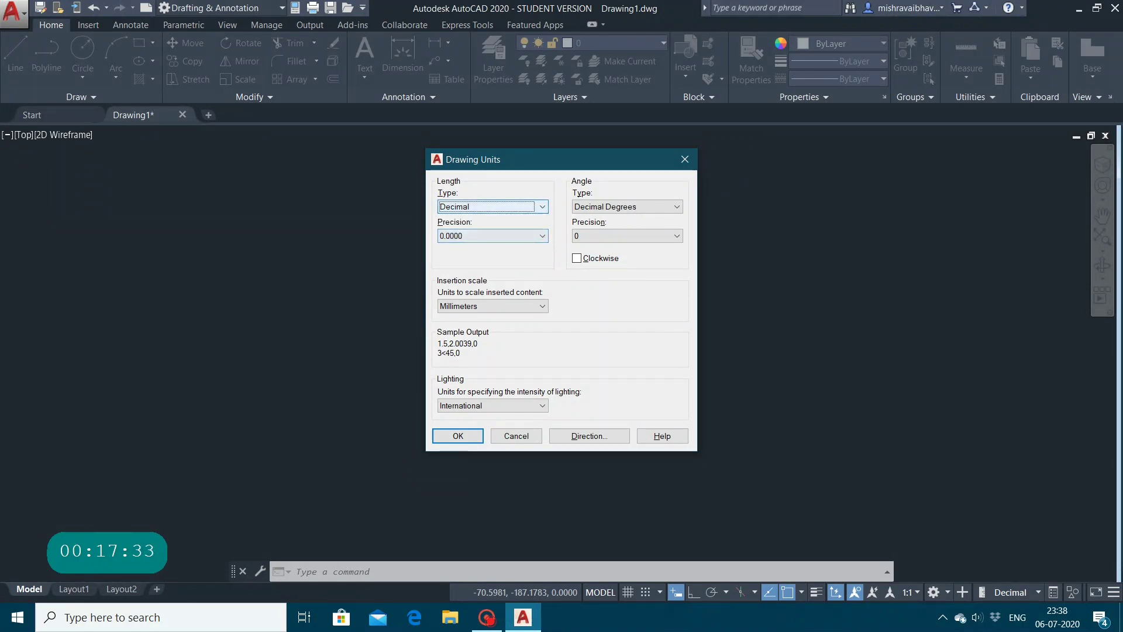
left_click(475, 207)
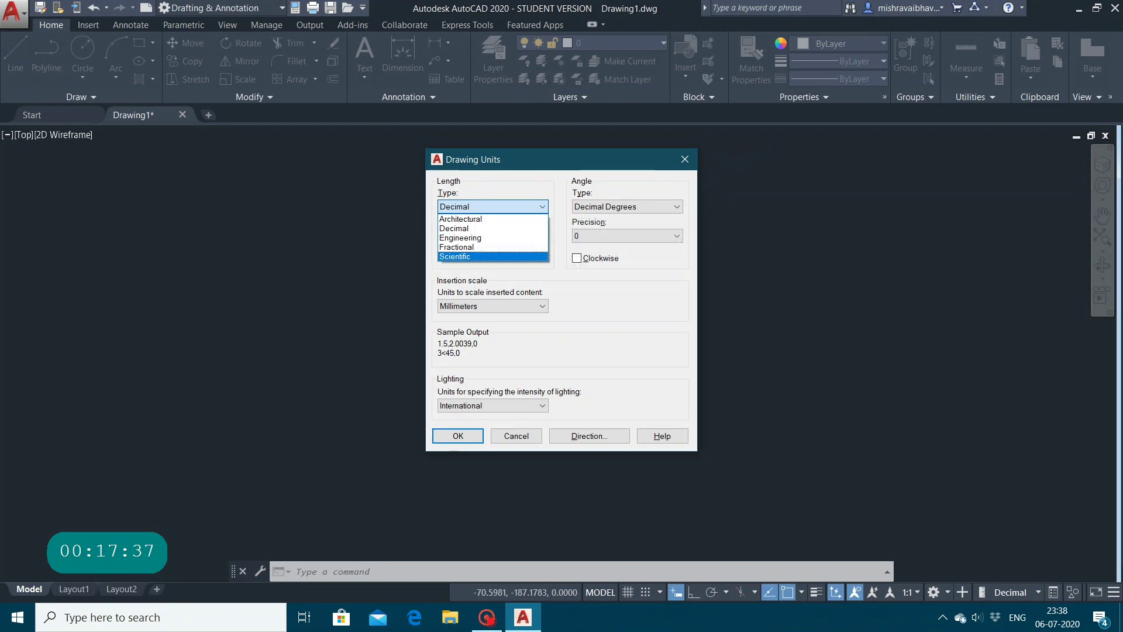
left_click(500, 283)
left_click(494, 236)
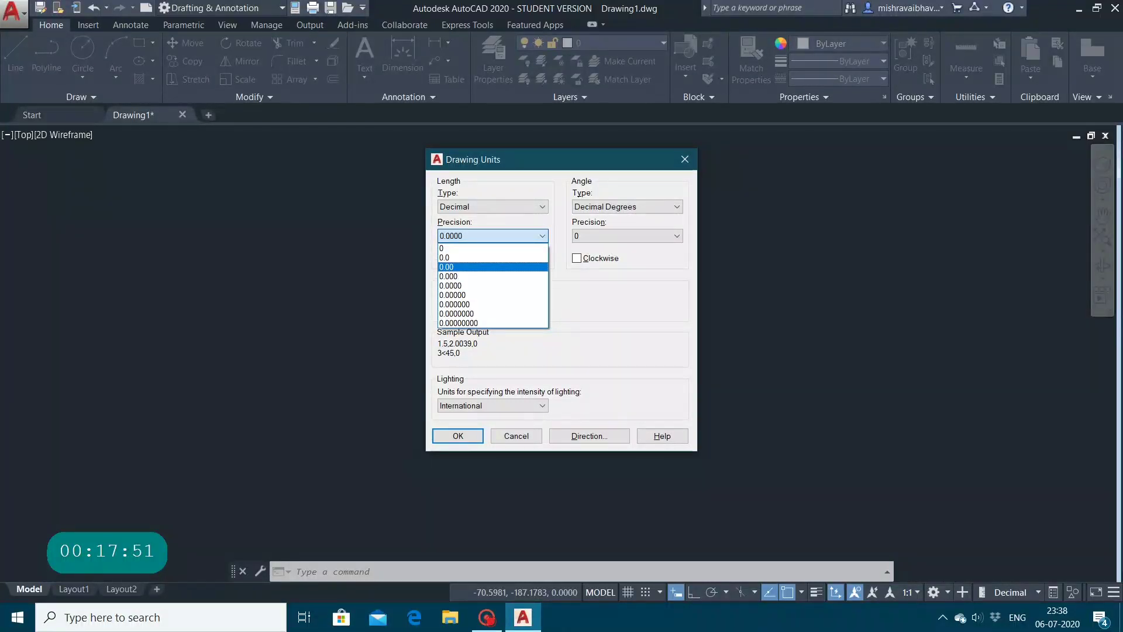
key("Return")
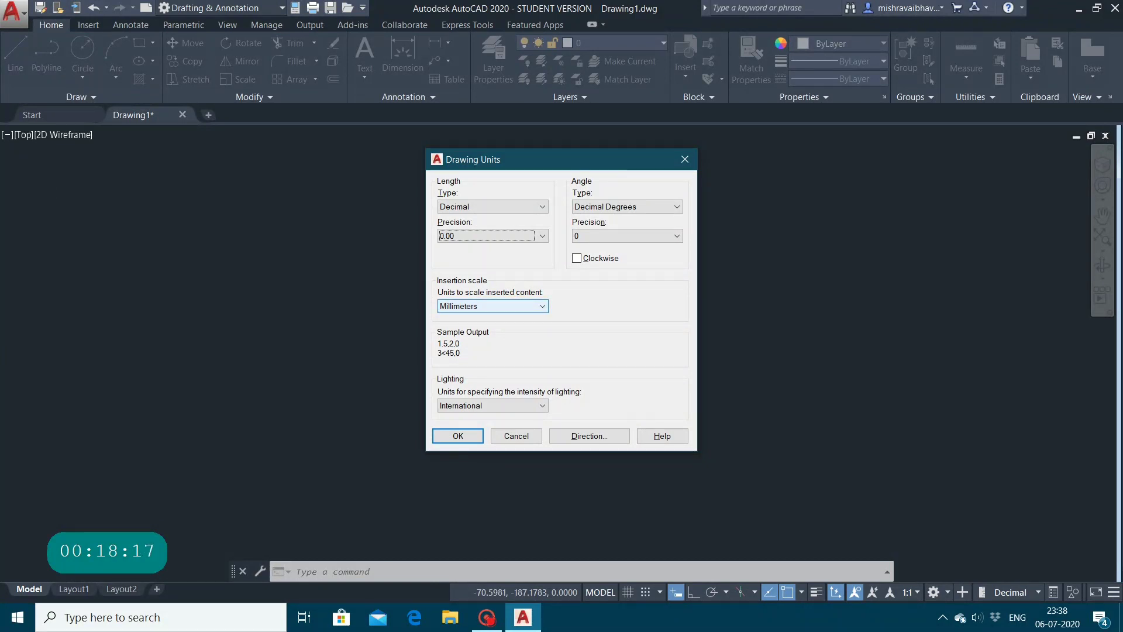
Keep Millimeters as the insertion scale unit and accept the drawing units
left_click(492, 307)
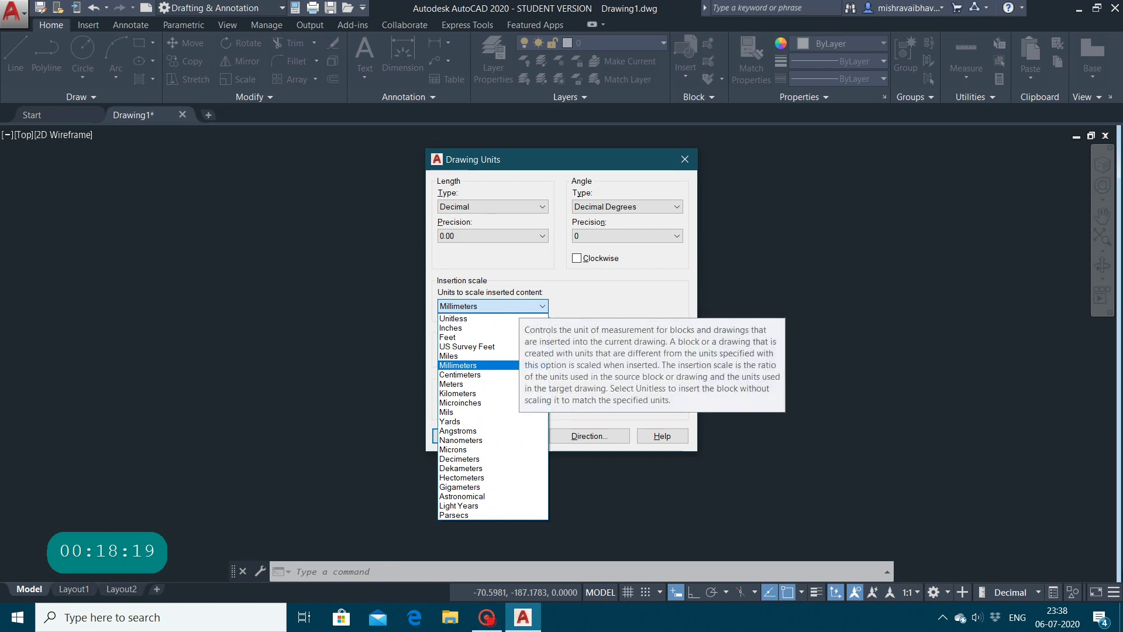
left_click(492, 366)
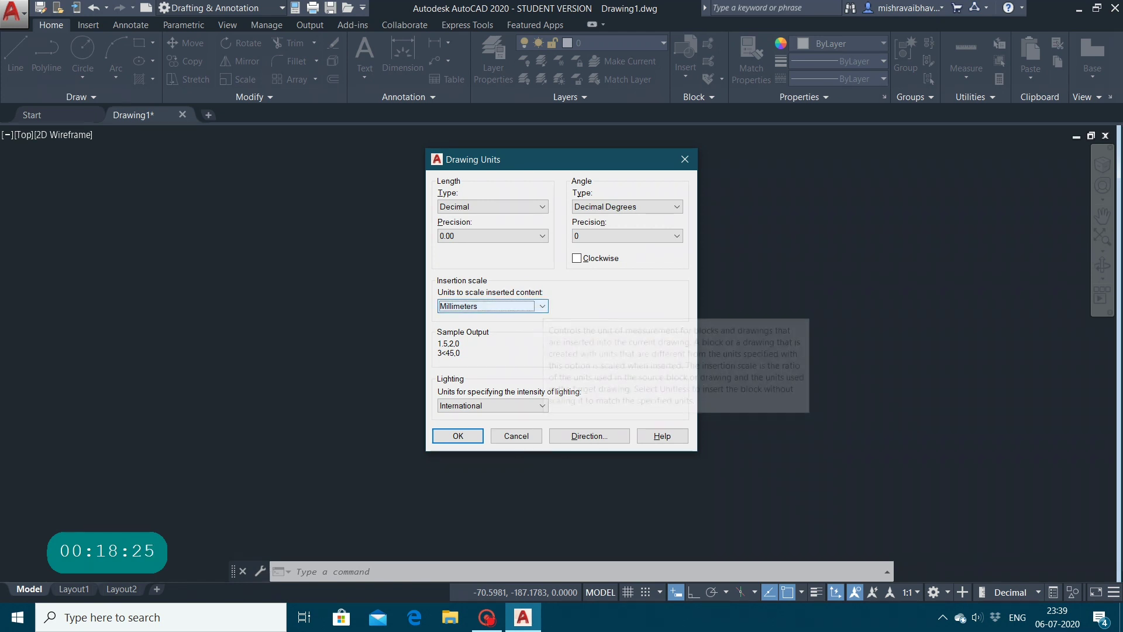
left_click(492, 306)
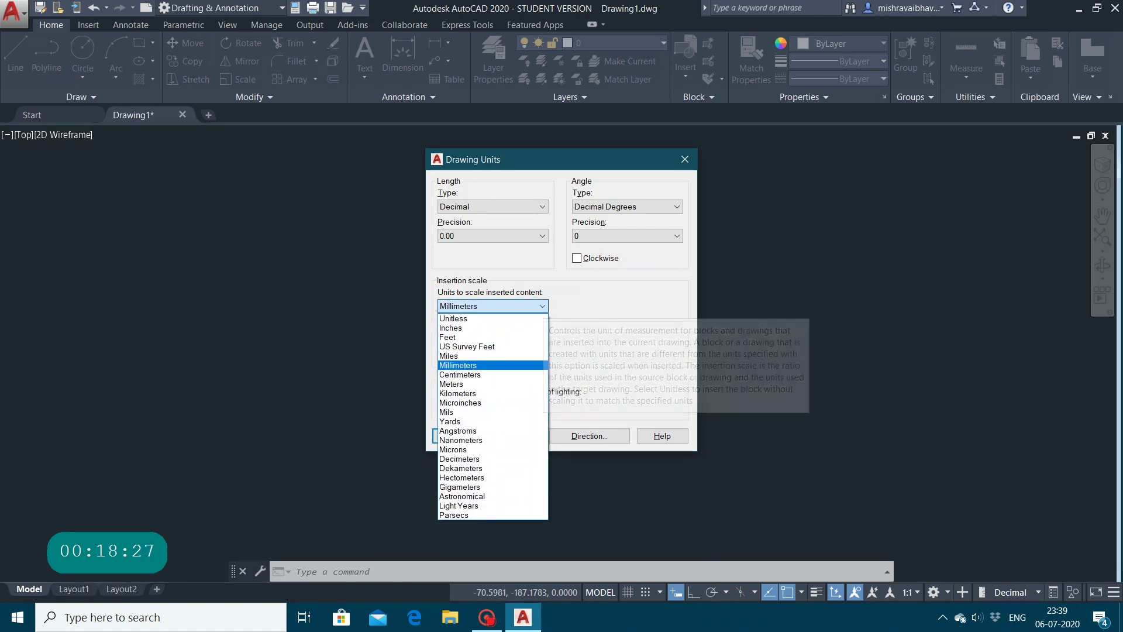
left_click(627, 293)
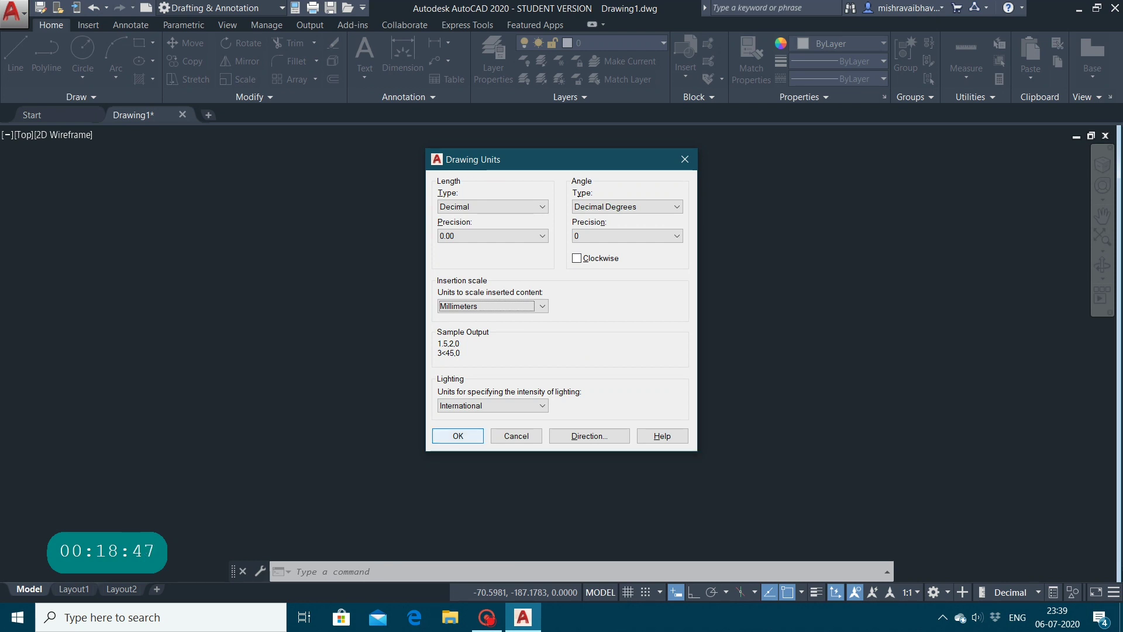
key("Return")
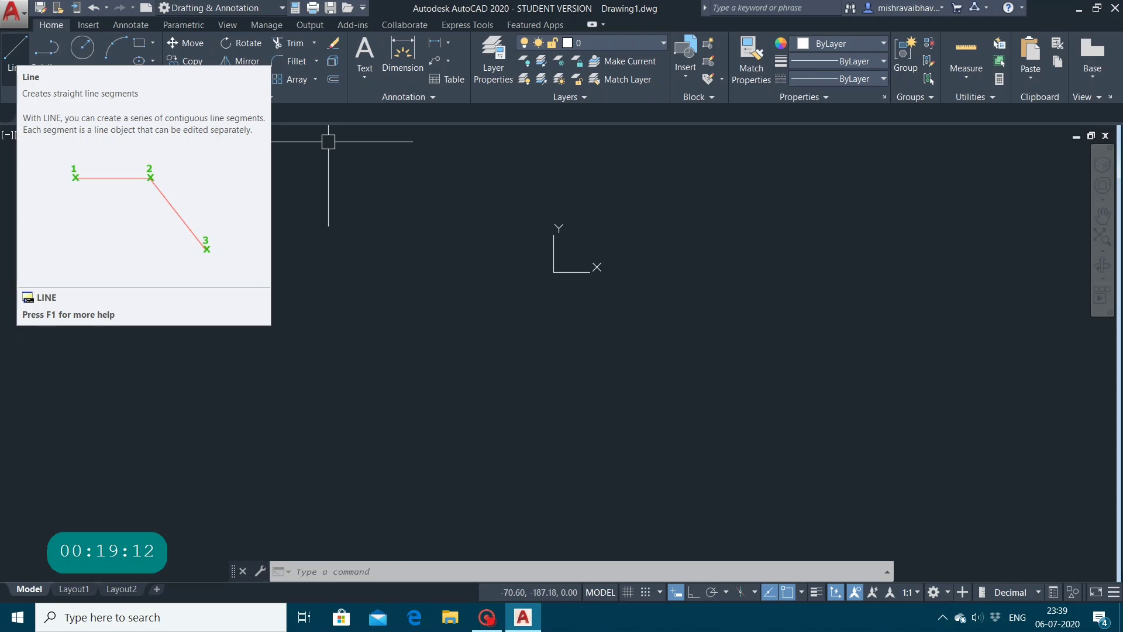
Draw a long, slightly sloping line freehand below the origin, and turn on the drawing grid display
left_click(15, 50)
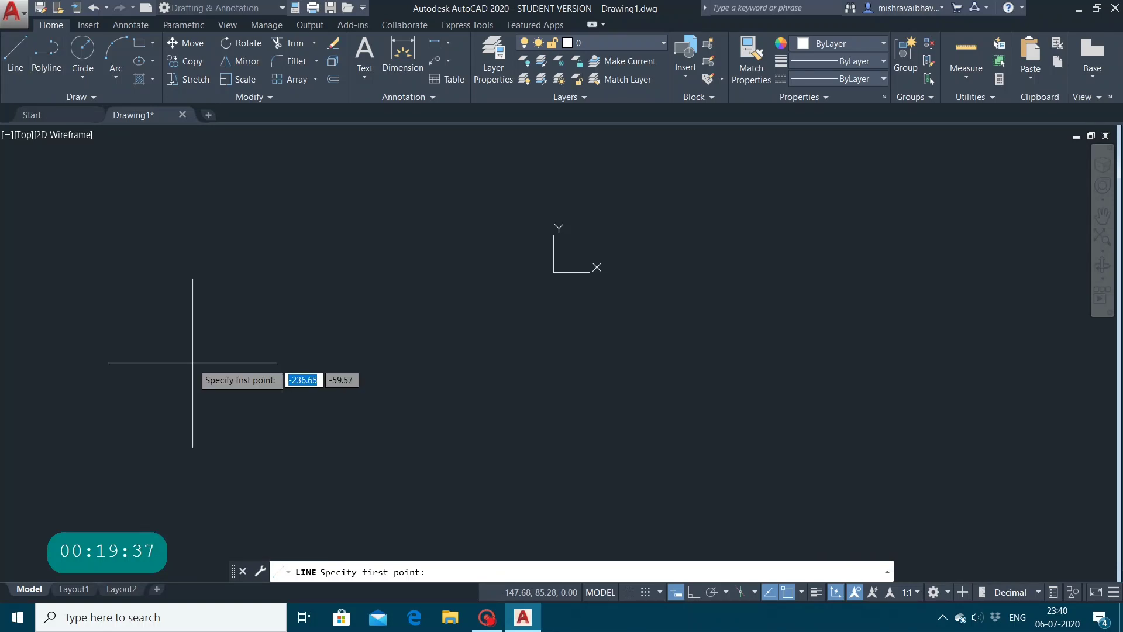
left_click(232, 360)
left_click(808, 368)
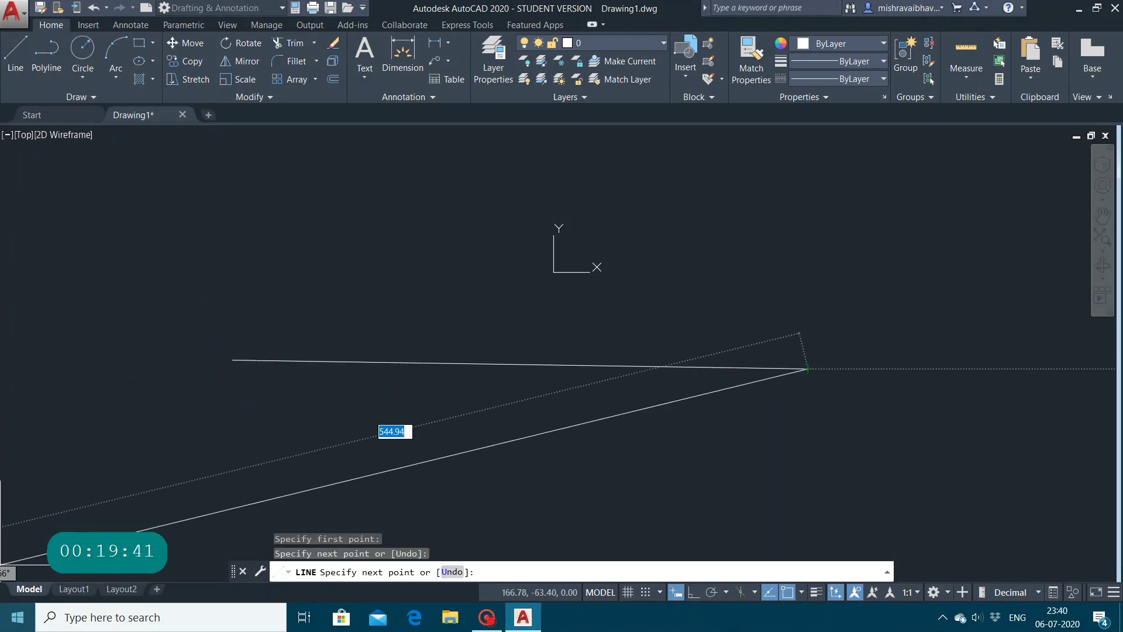
key("Escape")
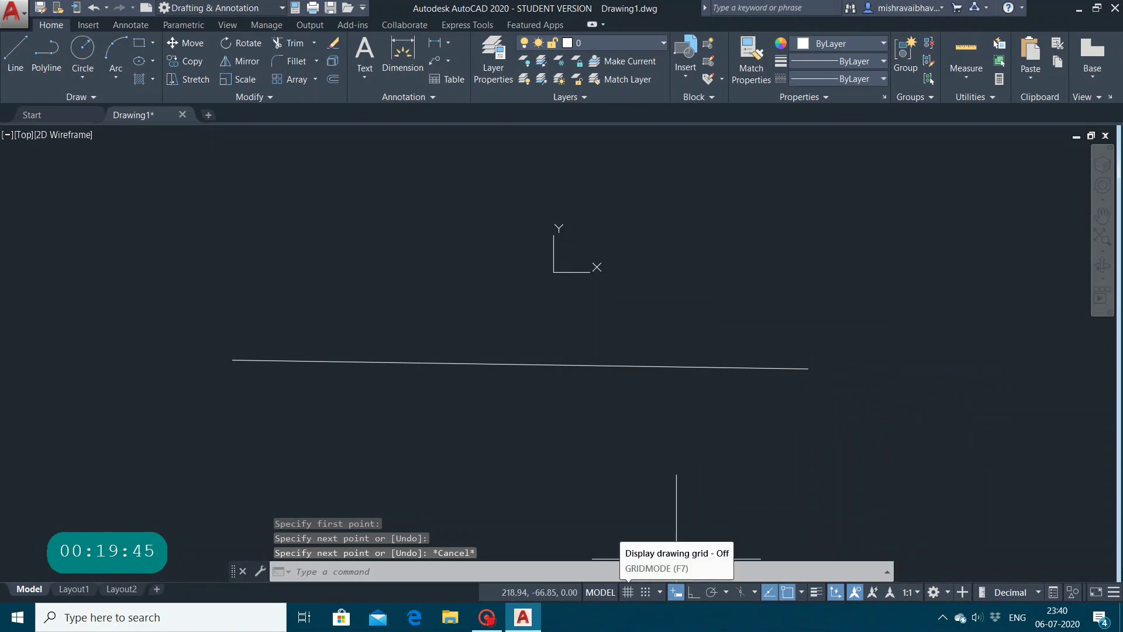
left_click(628, 592)
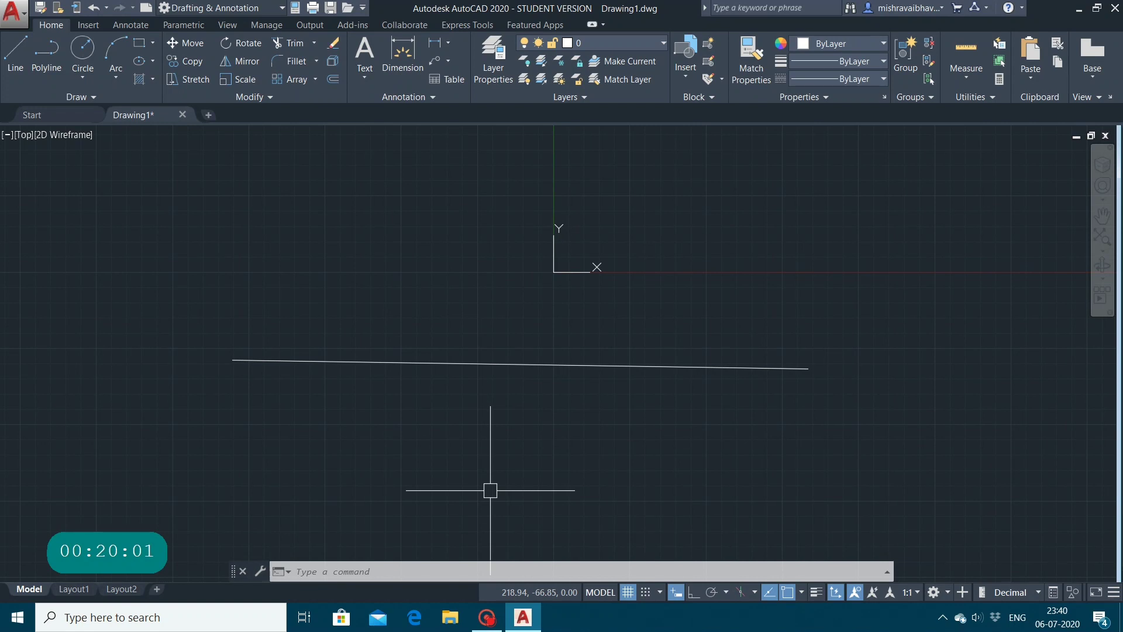
Turn on Ortho mode and draw a horizontal line about 420 mm long just below the X axis, above the sloping line
key("Escape")
type("l")
key("Return")
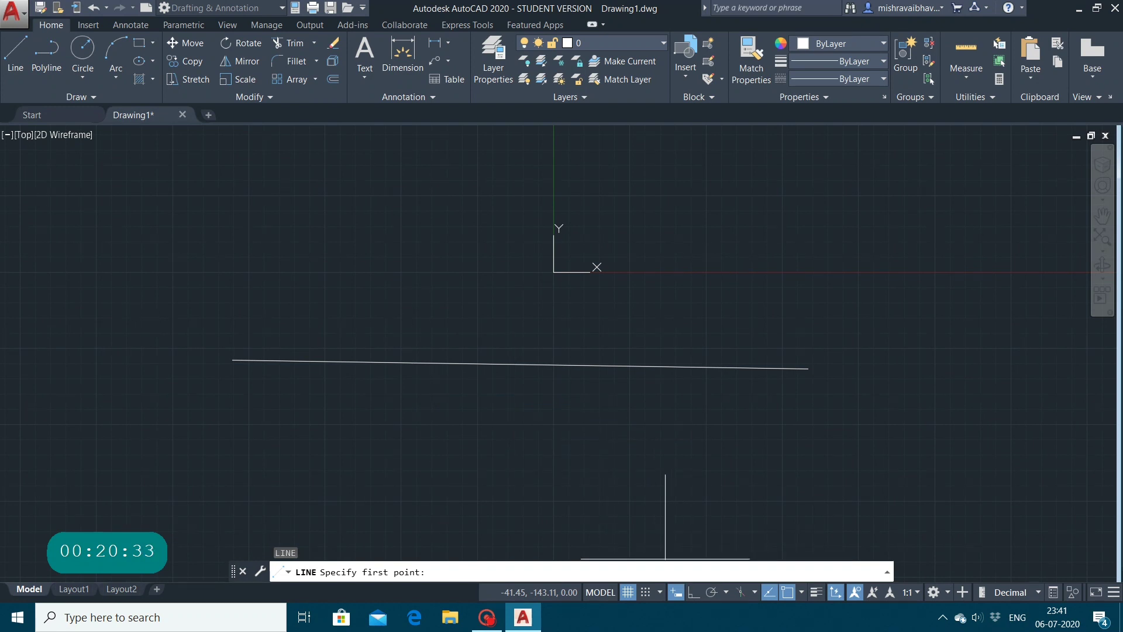
left_click(694, 592)
left_click(247, 288)
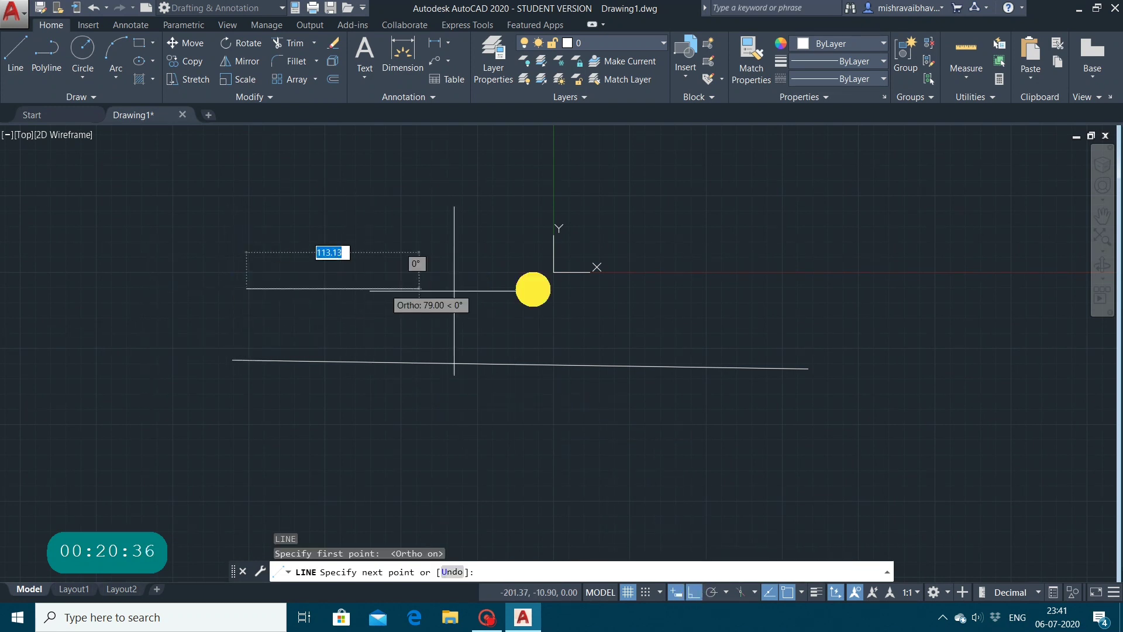
left_click(886, 289)
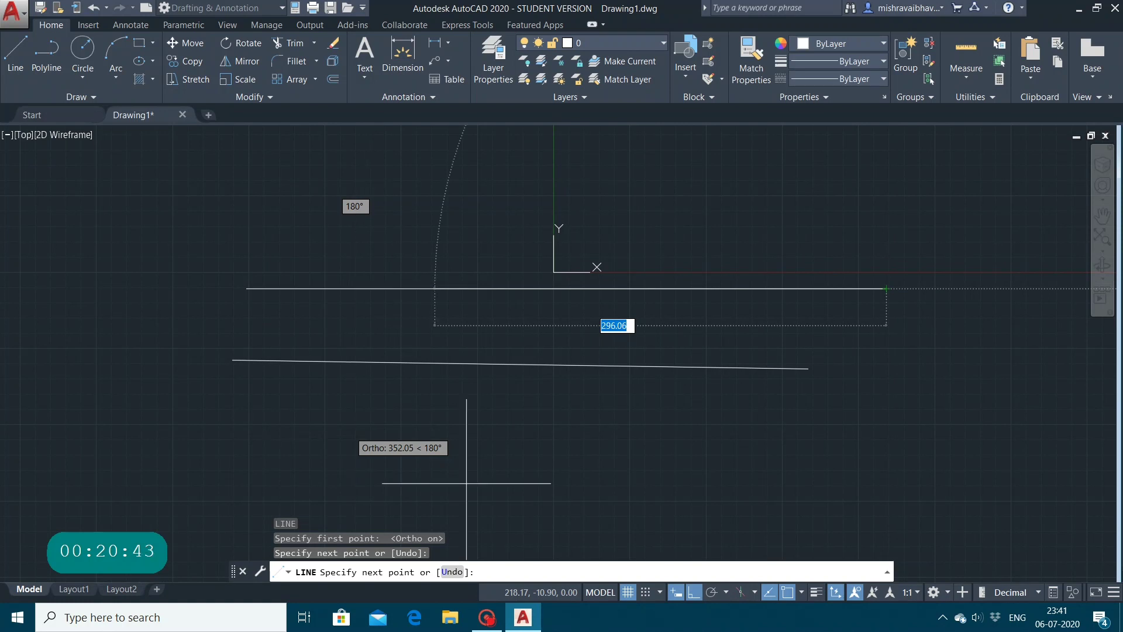
key("Escape")
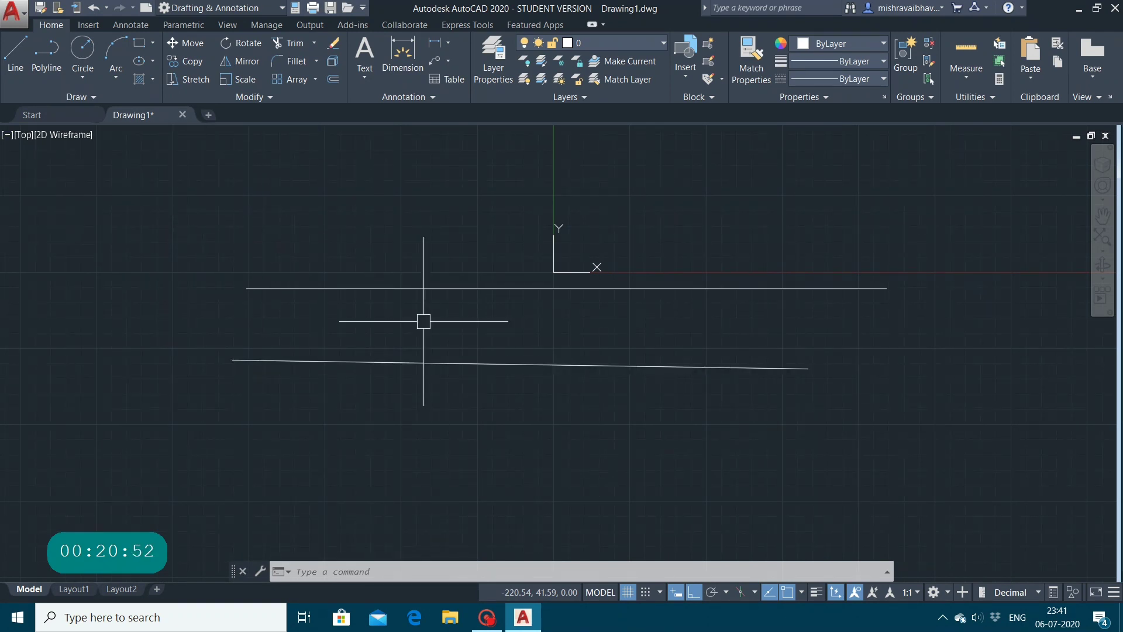
Delete both the horizontal line and the sloping line
left_click(436, 283)
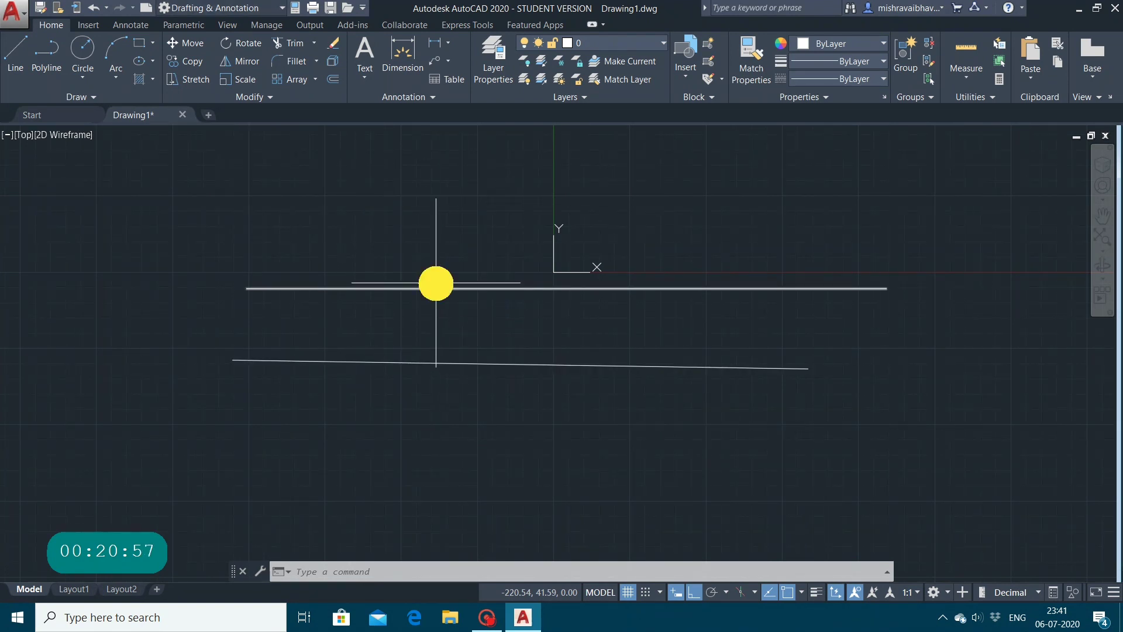
left_click(494, 364)
key("Delete")
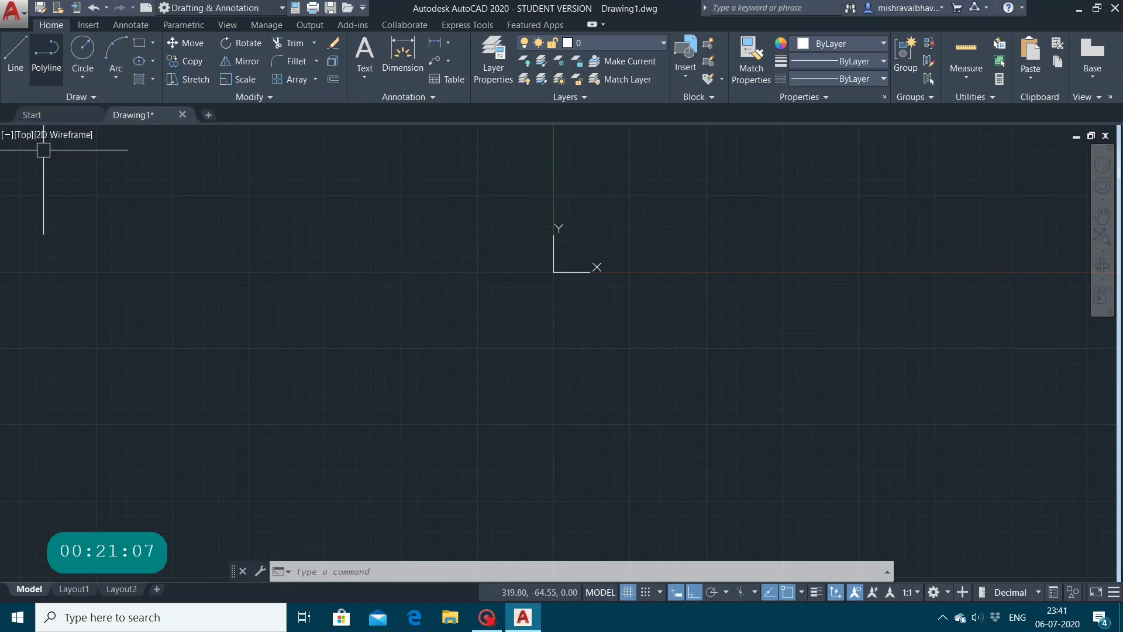
Start a new line with its first point at the coordinates 10,50
left_click(12, 68)
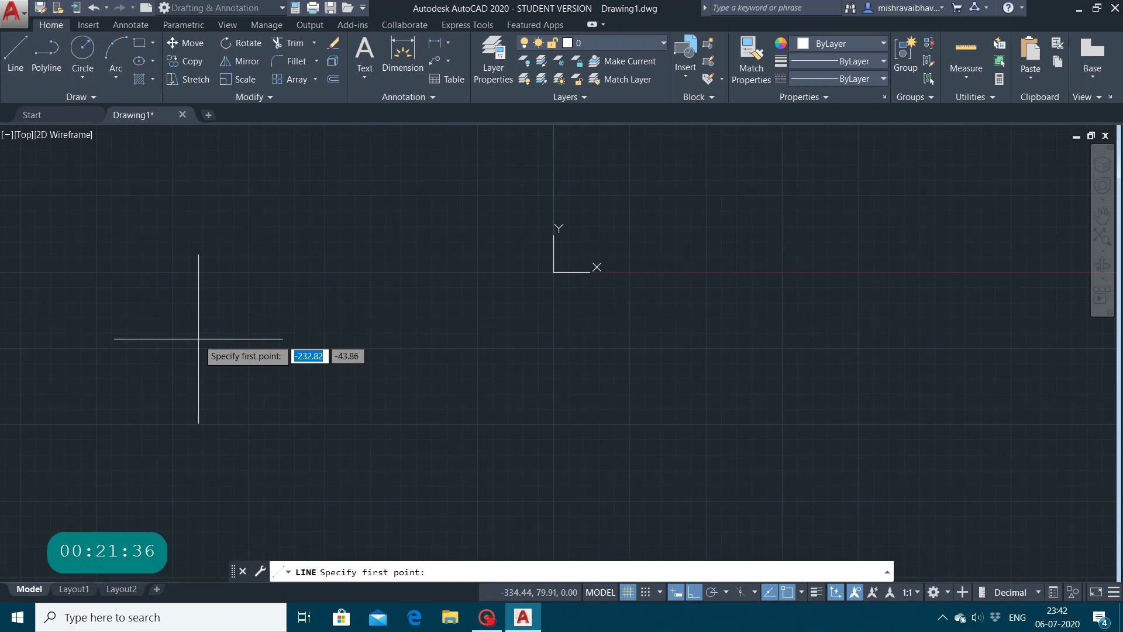
type("10")
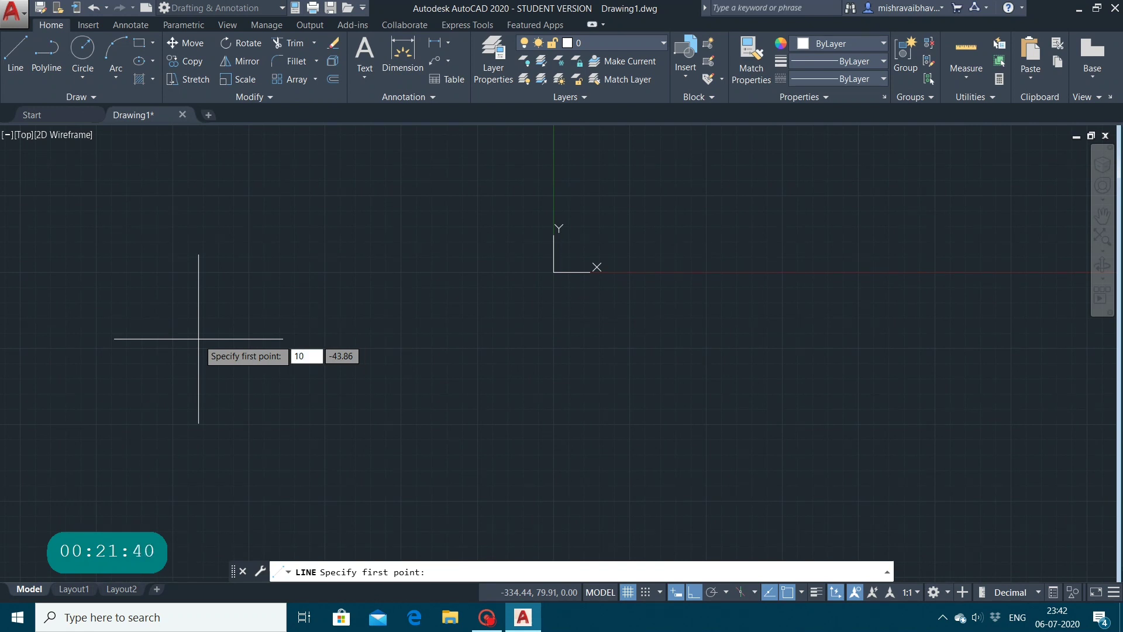
type("50")
key("BackSpace")
key("BackSpace")
key("Tab")
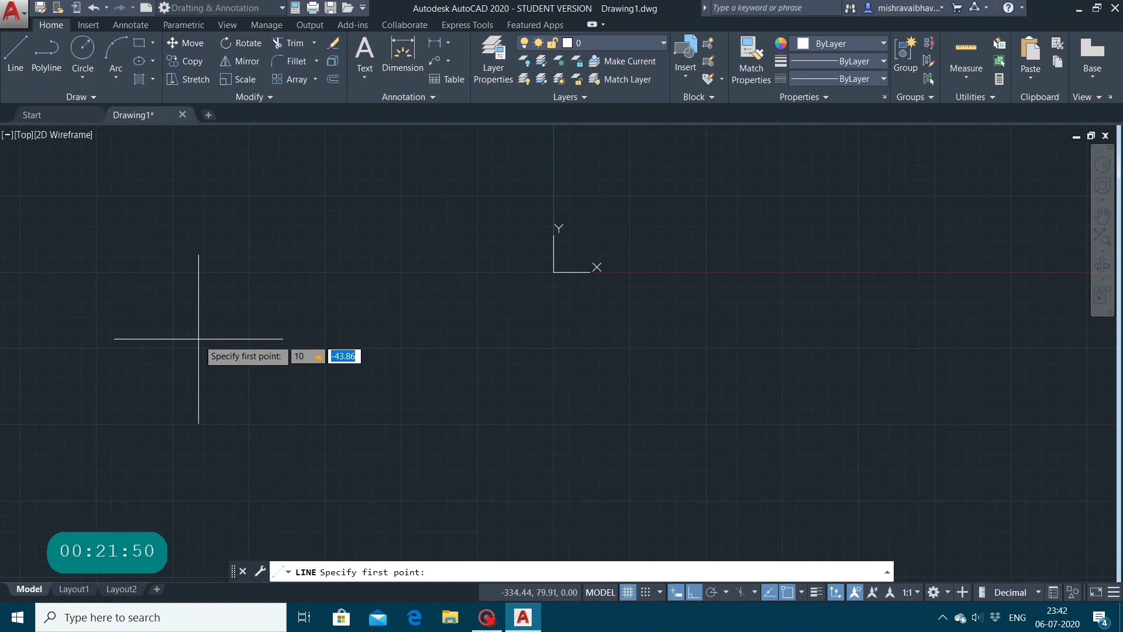
type("50")
key("Return")
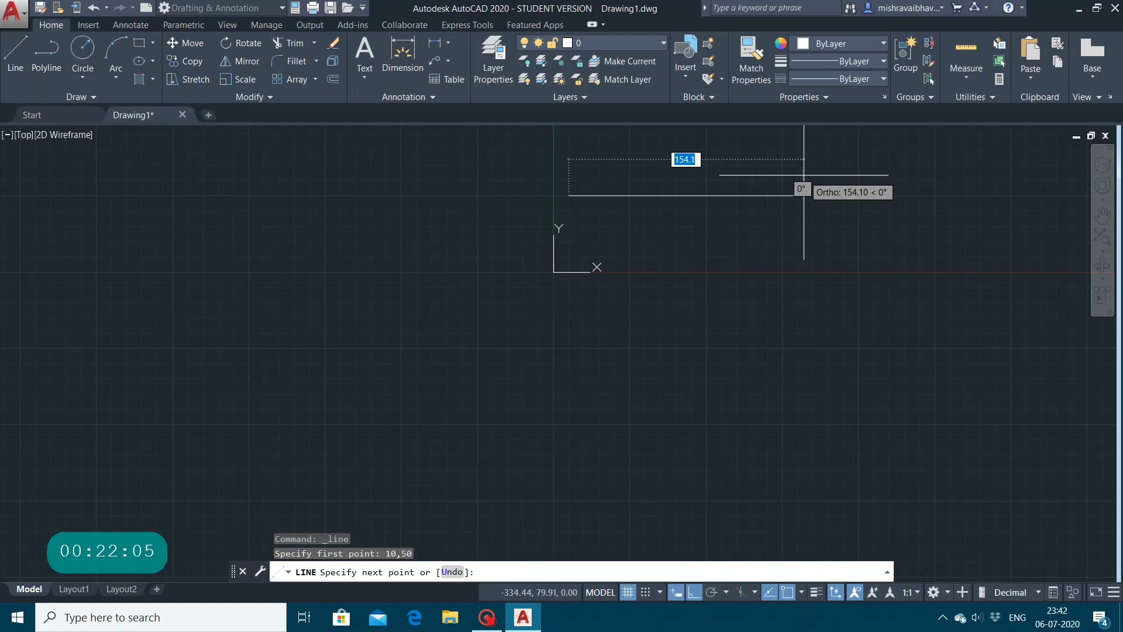
Place the line's next point at a relative offset of 50 in X and 60 in Y
type("5")
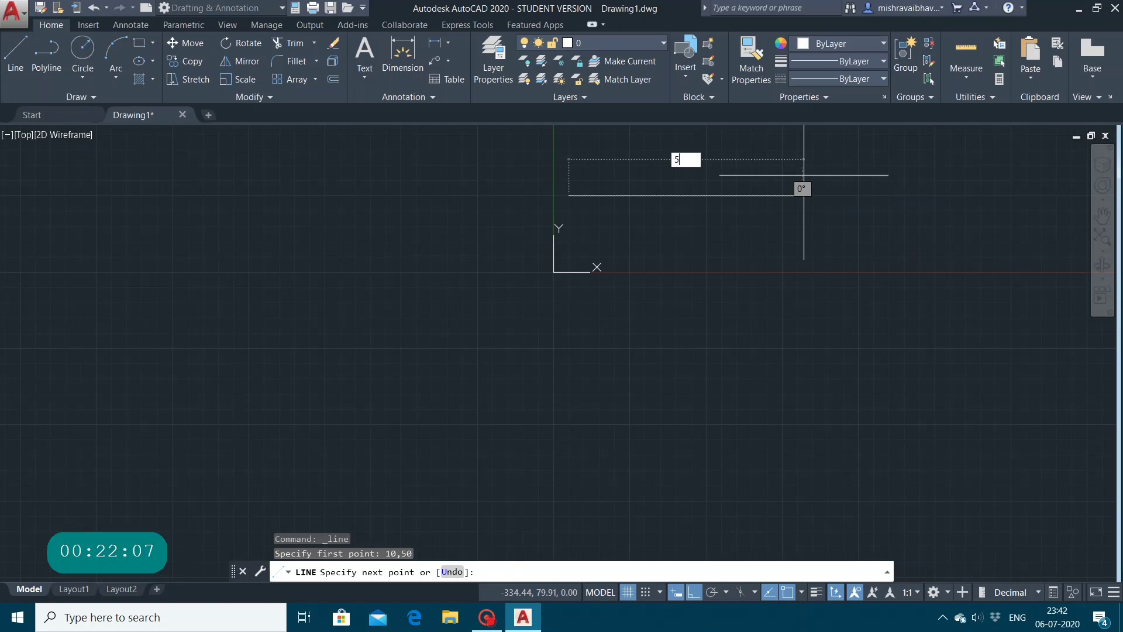
type("0")
key("Tab")
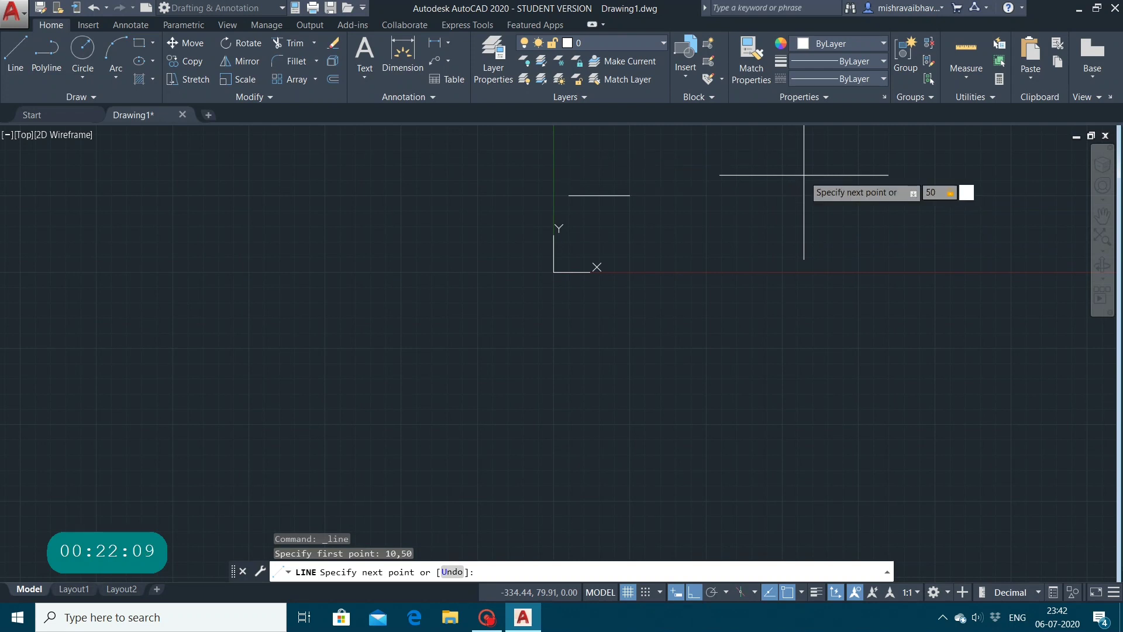
type("60")
key("Return")
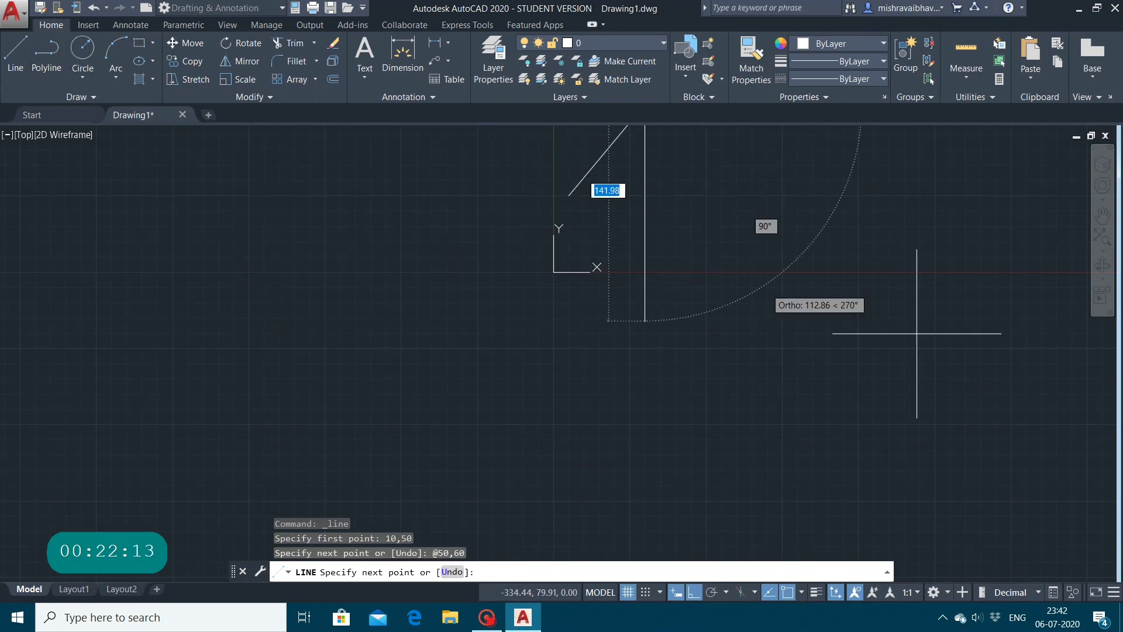
Pan the drawing until the origin and the whole inclined line are in view, and end the Line command
left_click(1103, 215)
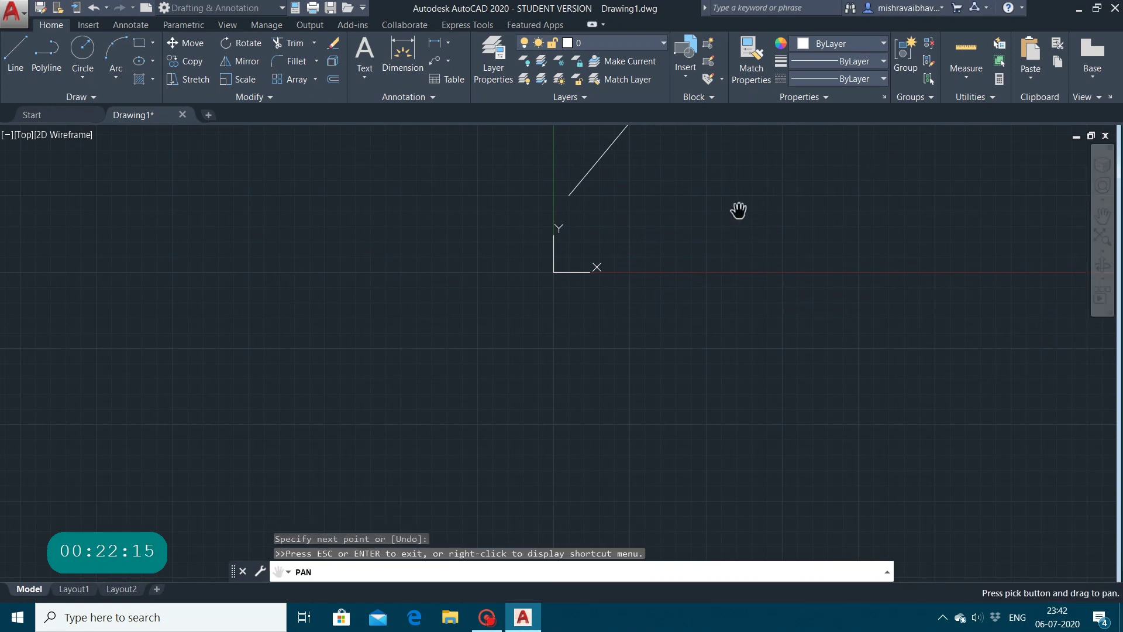
left_click_drag(740, 211, 535, 386)
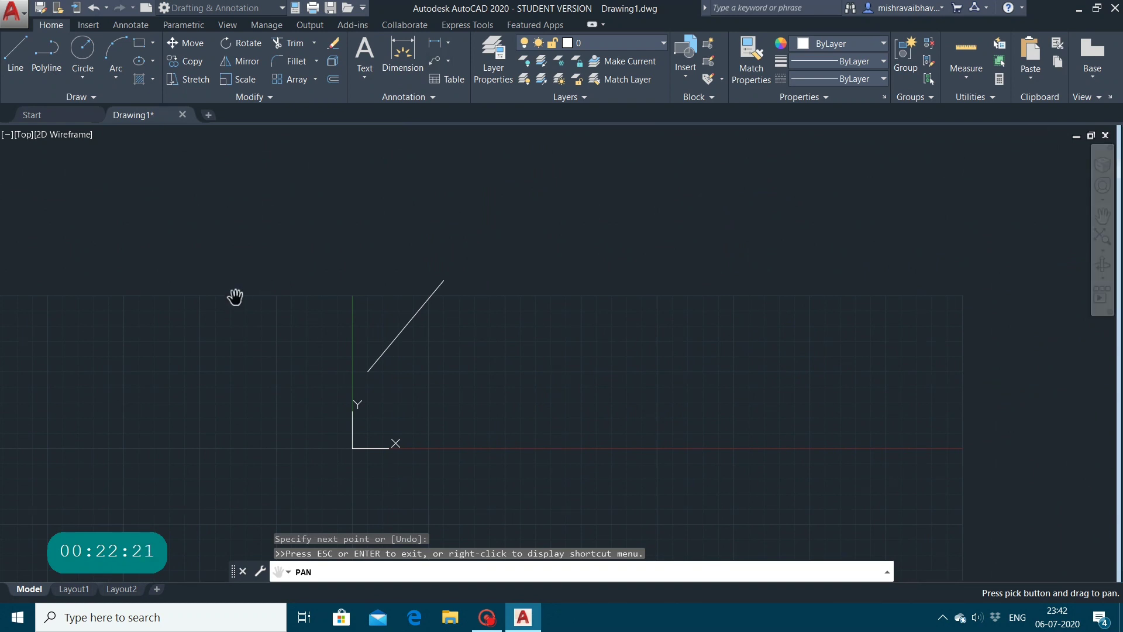
key("Escape")
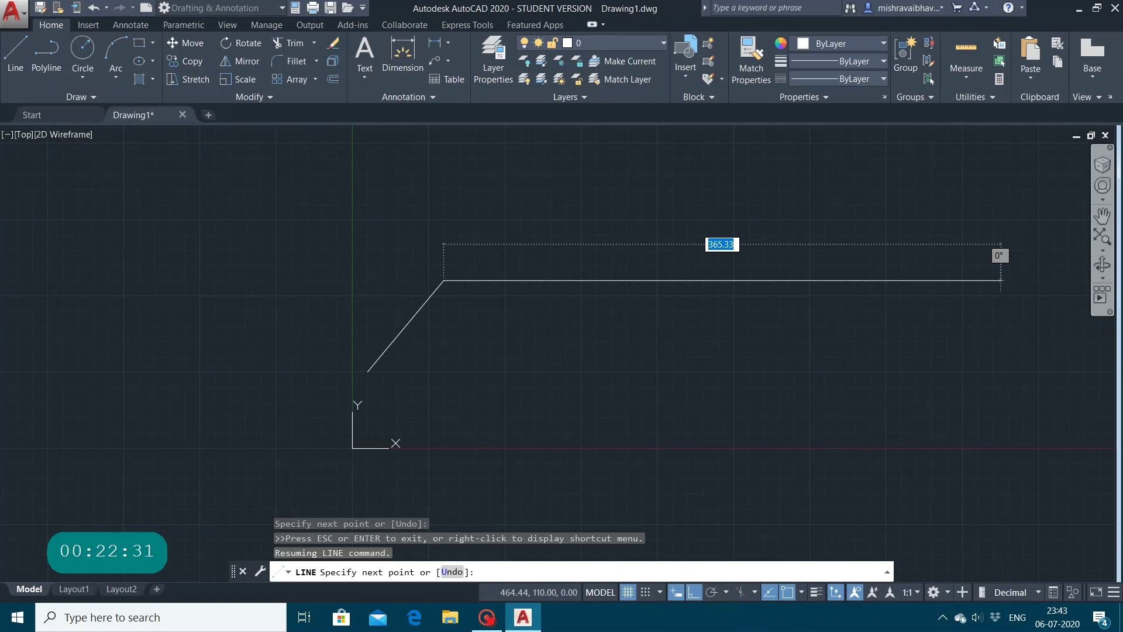
left_click(1103, 216)
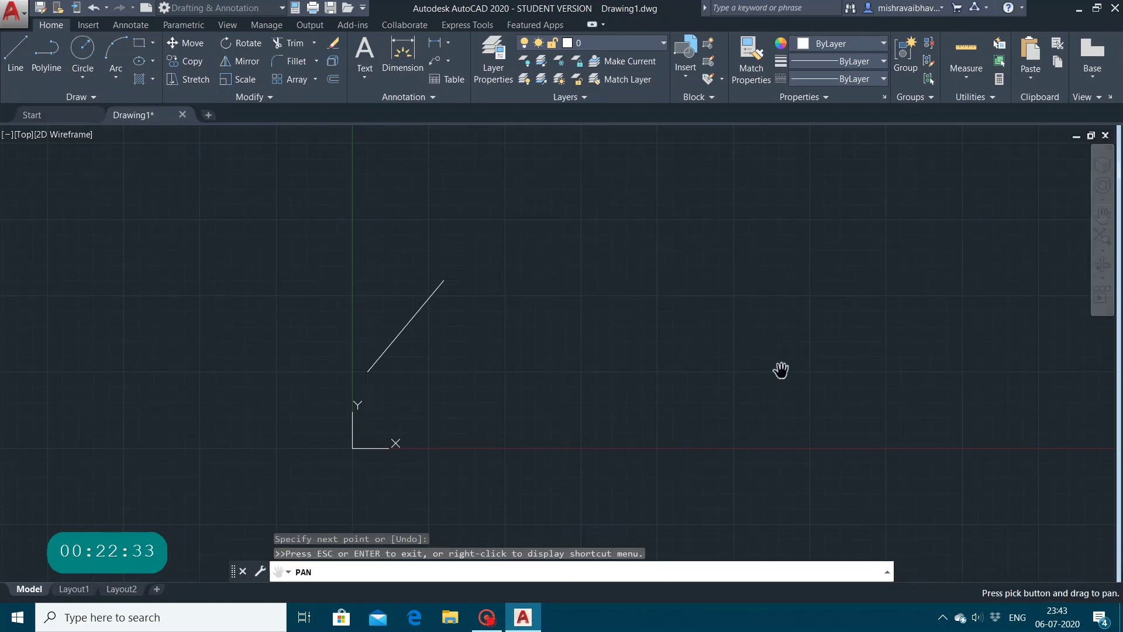
mouse_move(529, 275)
left_mouse_down()
mouse_move(659, 270)
mouse_move(832, 286)
mouse_move(166, 271)
mouse_move(297, 278)
left_mouse_up()
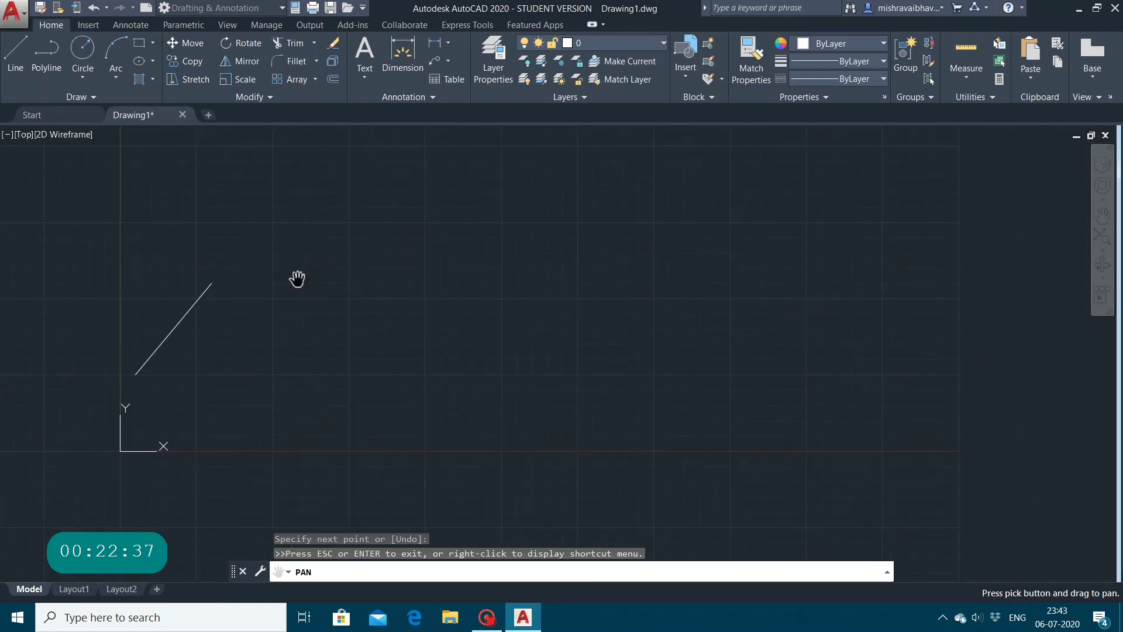
left_click(297, 279)
left_click_drag(297, 279, 514, 228)
left_click_drag(583, 261, 353, 221)
key("Escape")
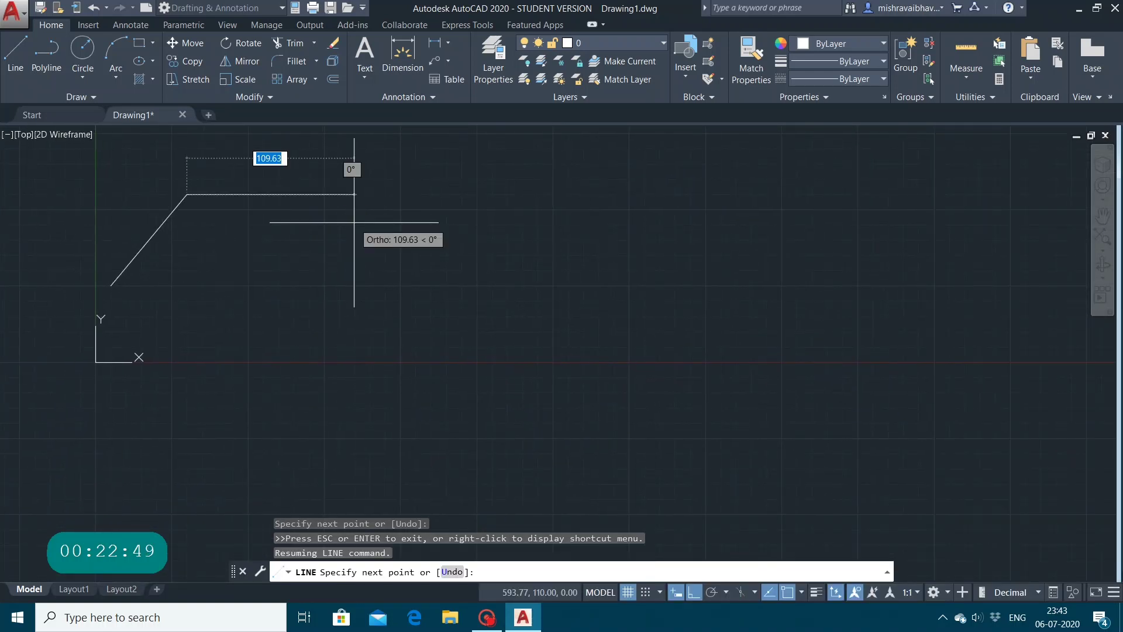
key("Escape")
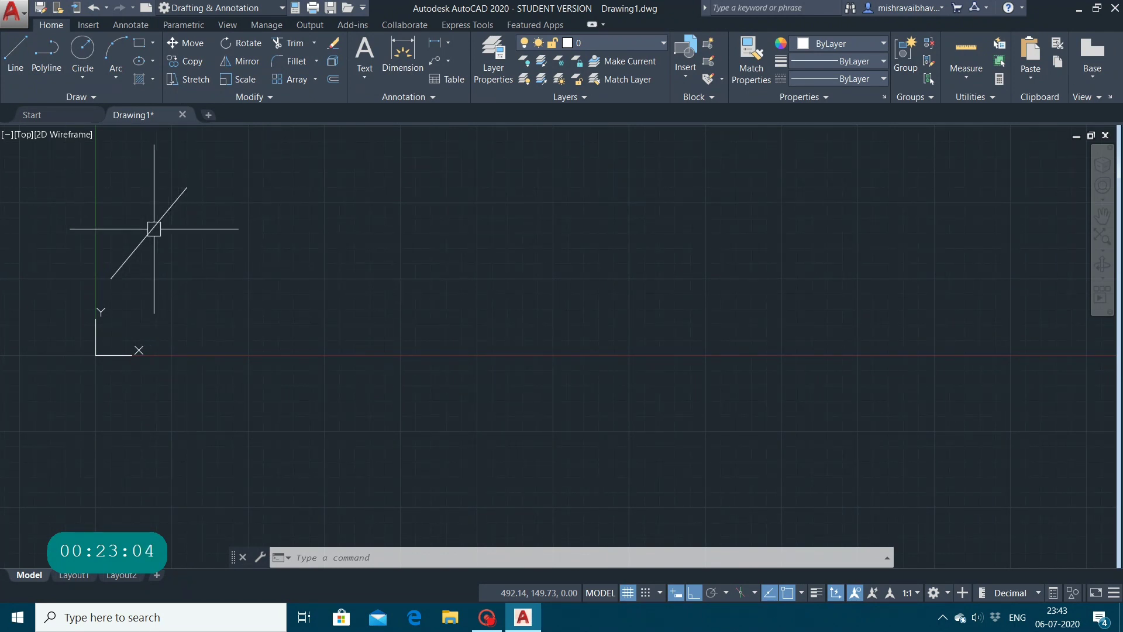
Draw a 50 mm horizontal line in the positive X direction from the upper endpoint of the inclined line
mouse_move(153, 228)
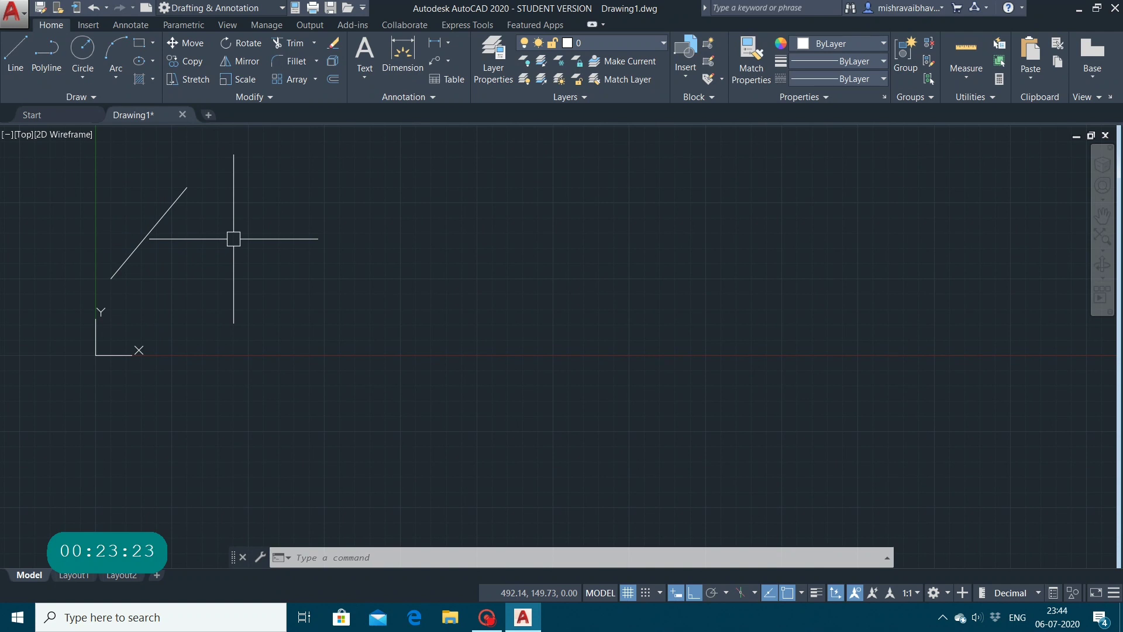
type("l")
key("Return")
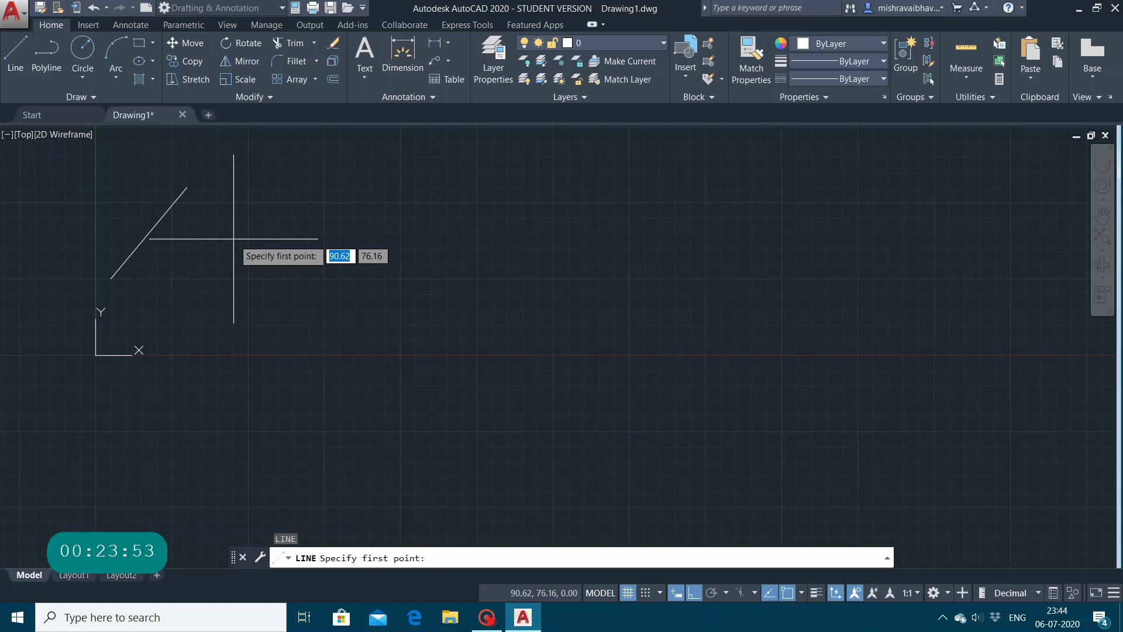
type("@")
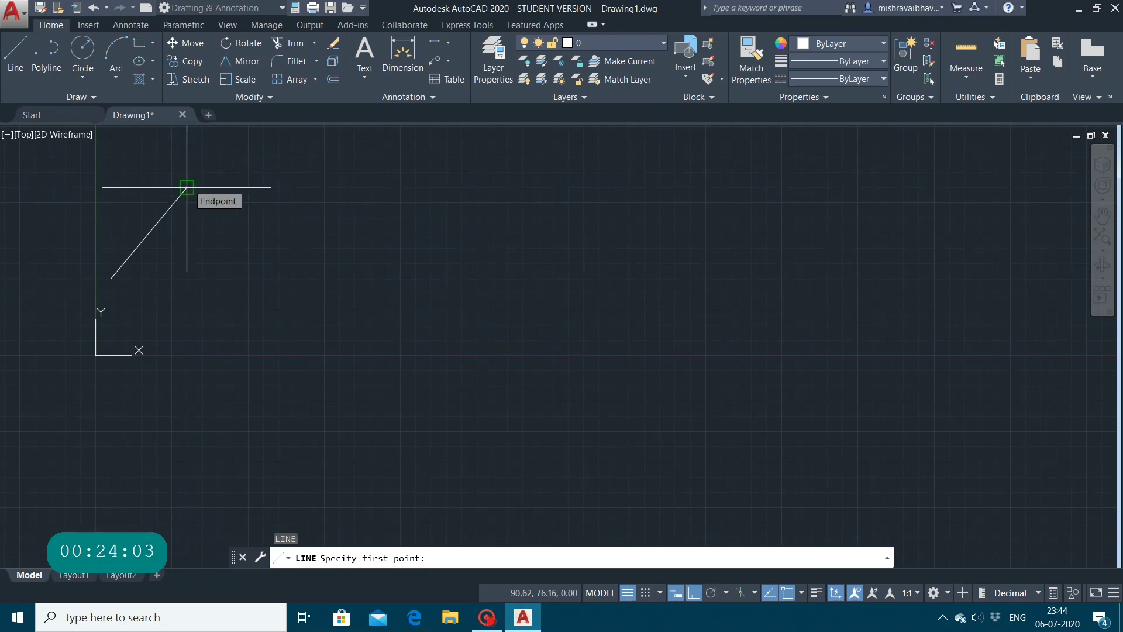
left_click(187, 188)
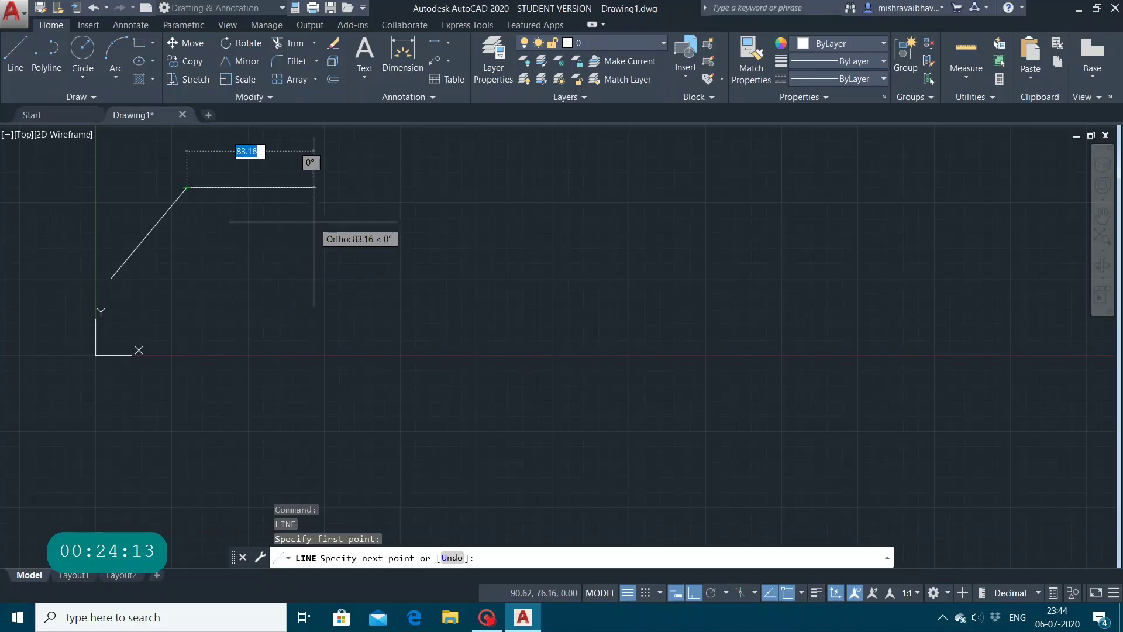
type("50")
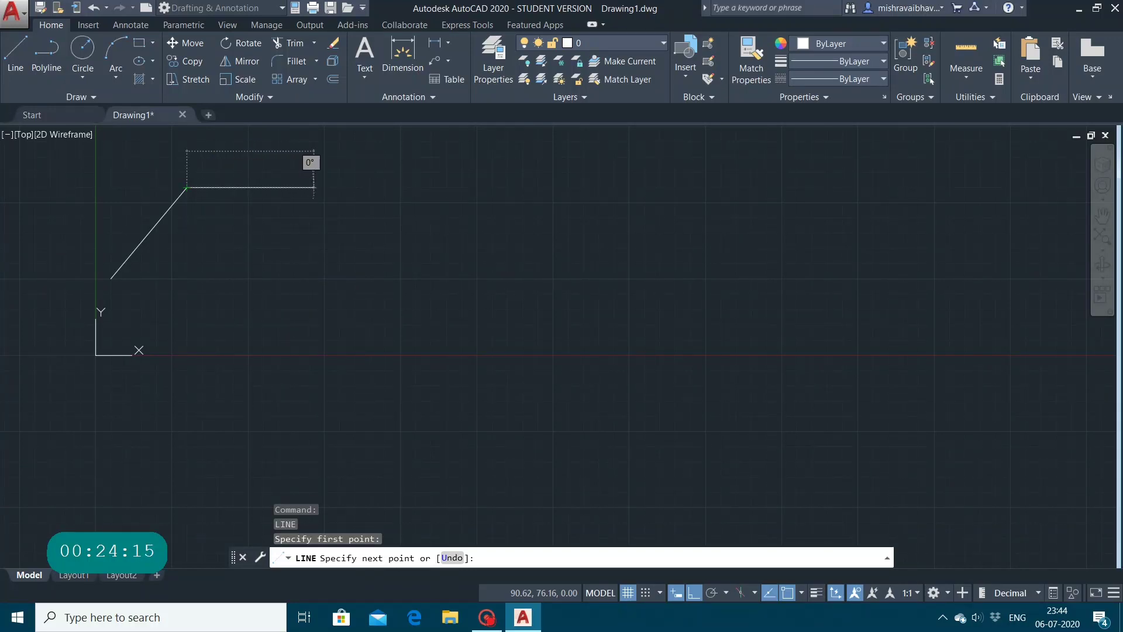
key("Return")
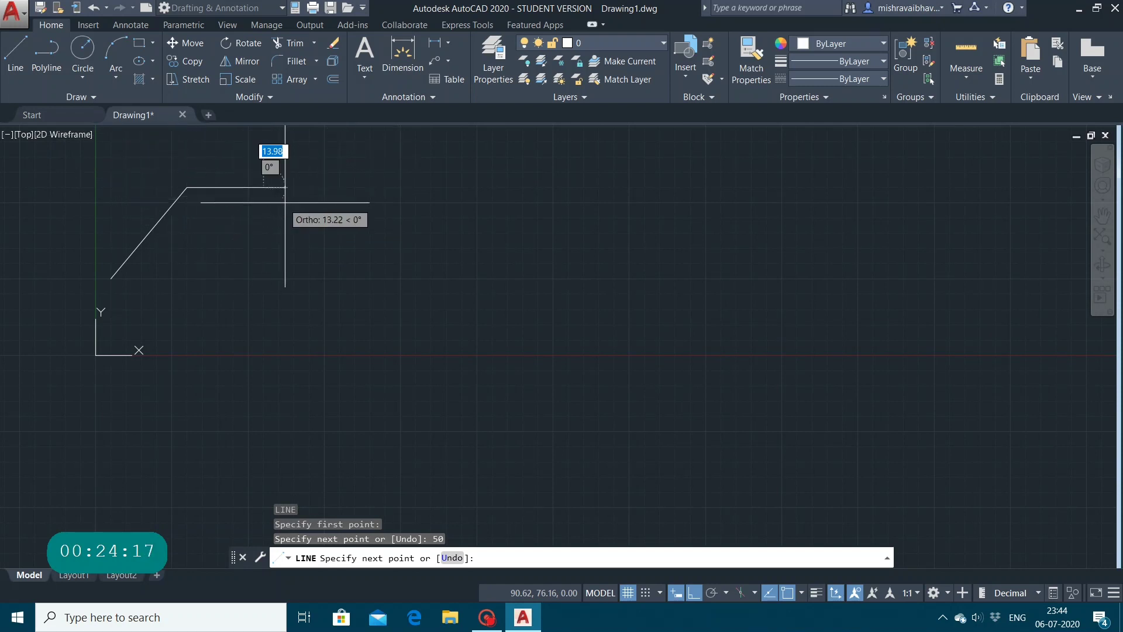
key("Escape")
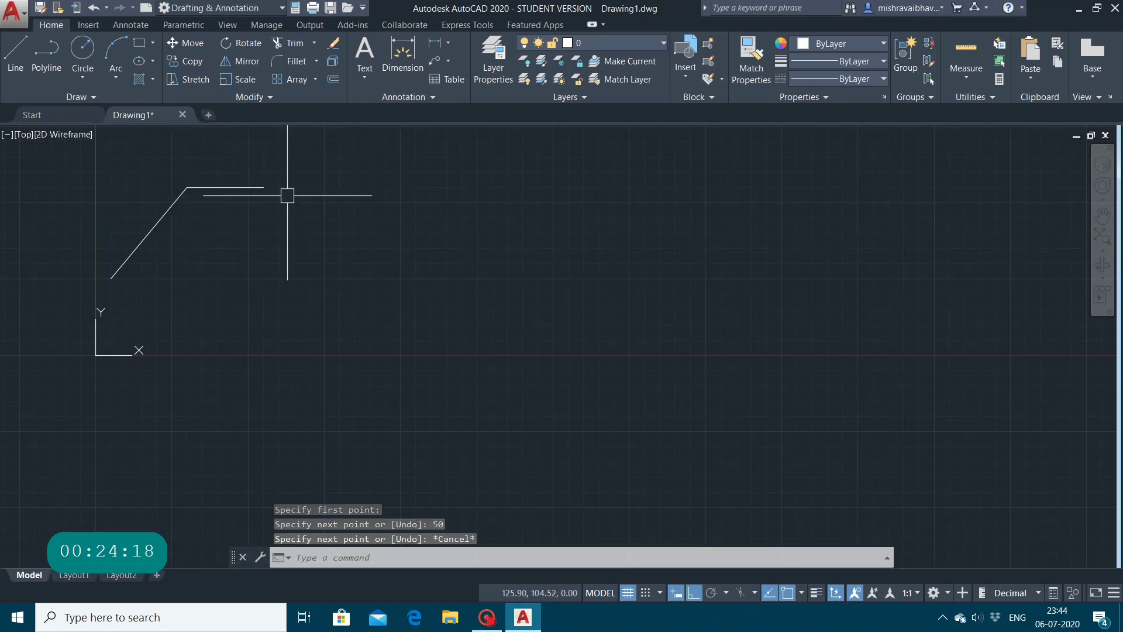
Select the horizontal line, check its length at the outer endpoint grip, and clear the selection
left_click(241, 187)
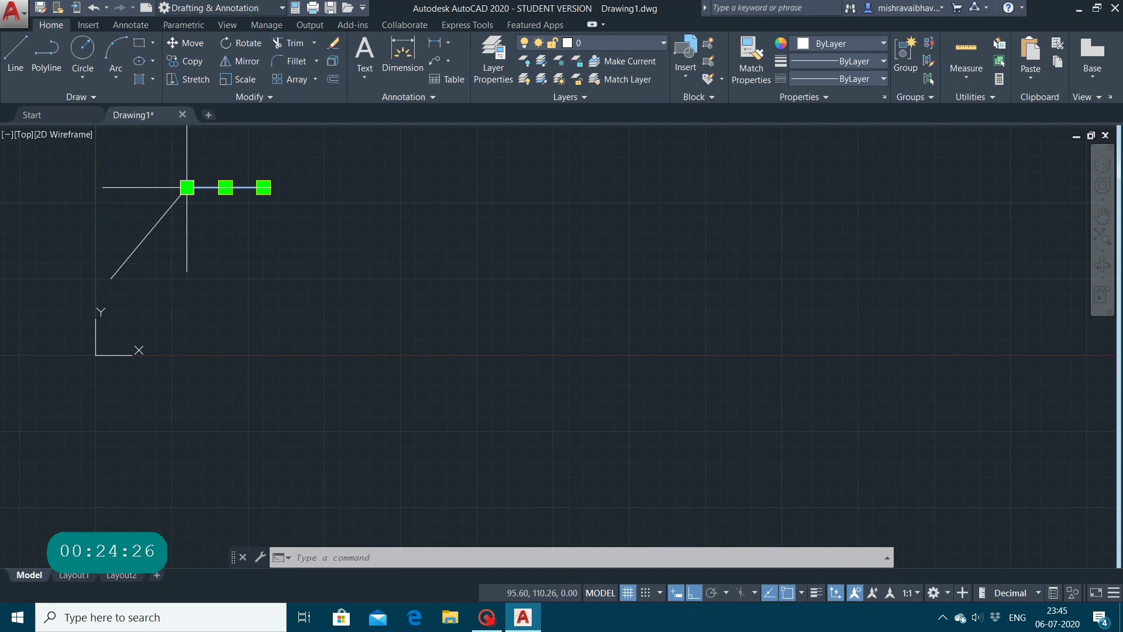
left_click(263, 188)
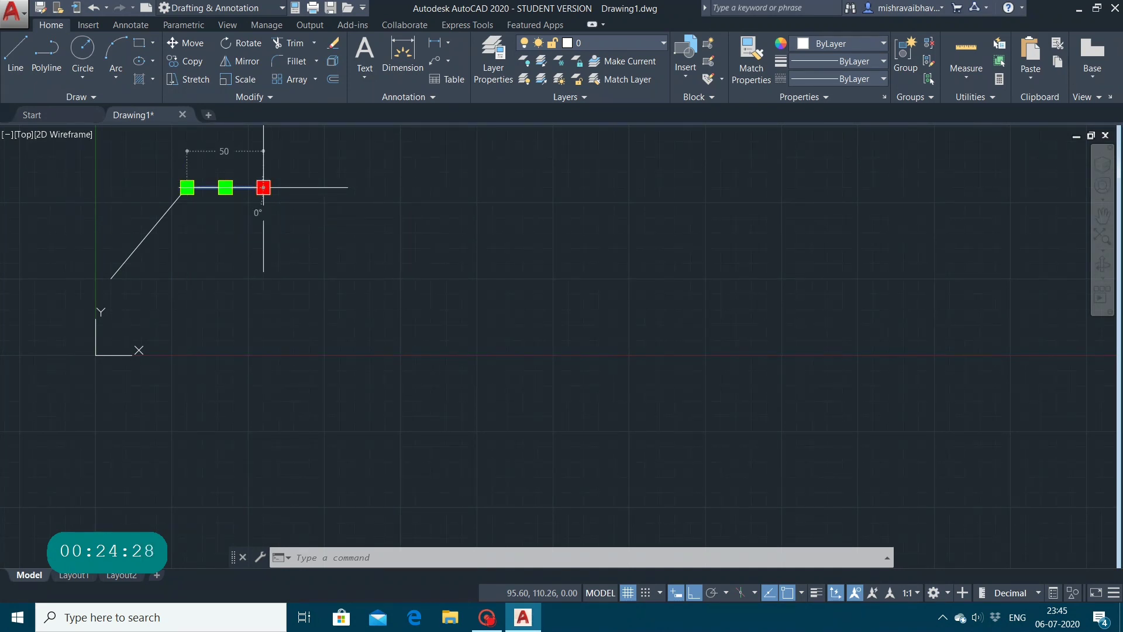
key("Escape")
key("Escape")
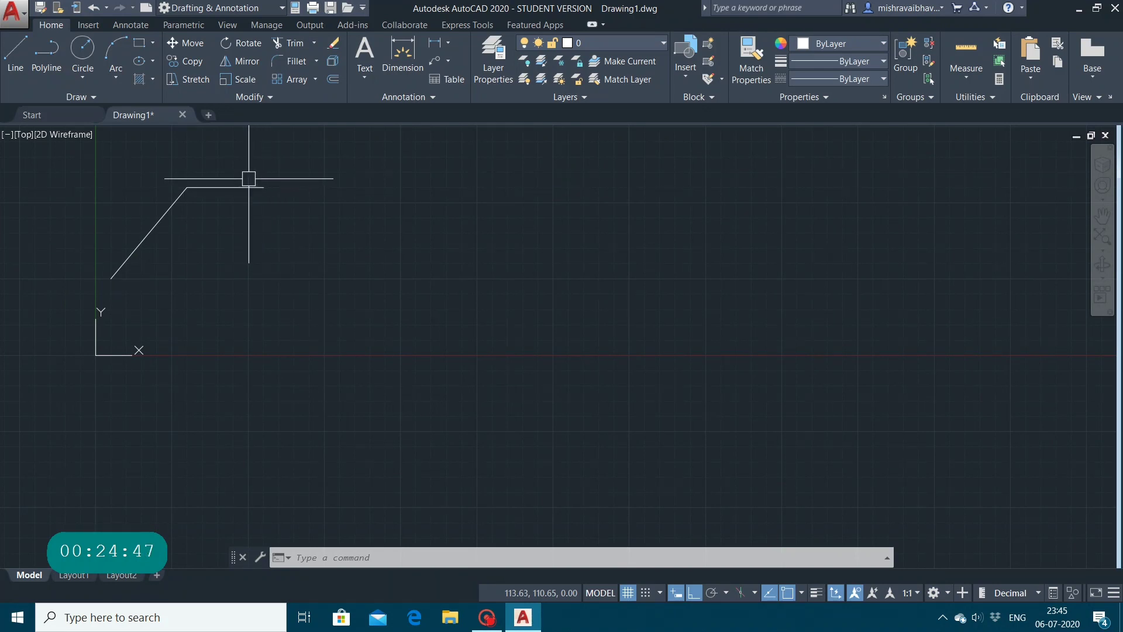
type("l")
key("Return")
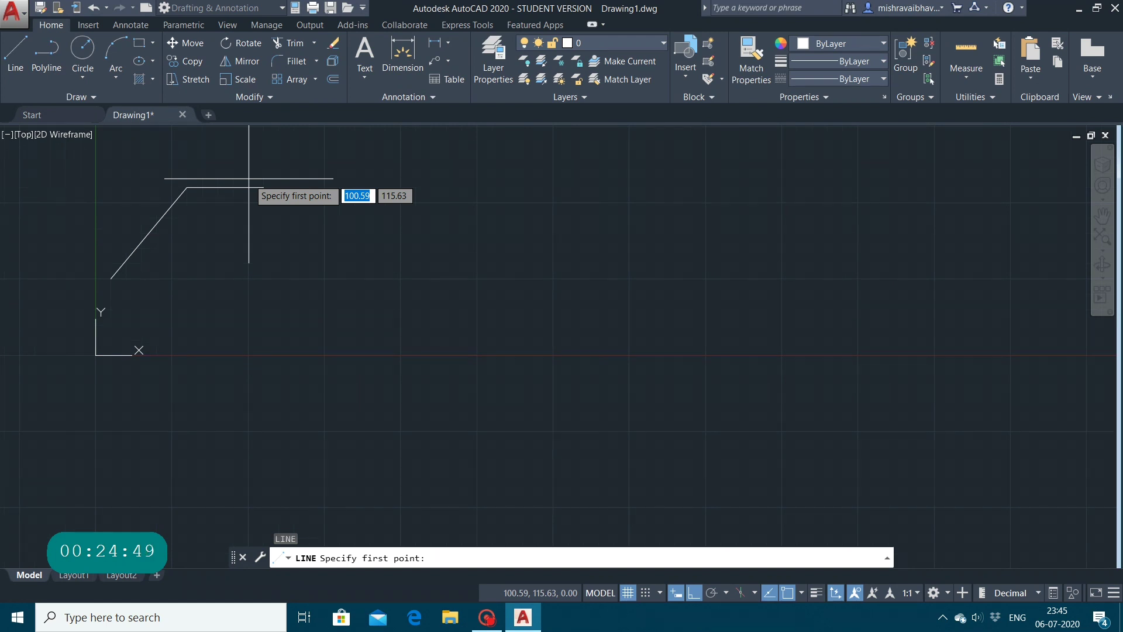
type("@")
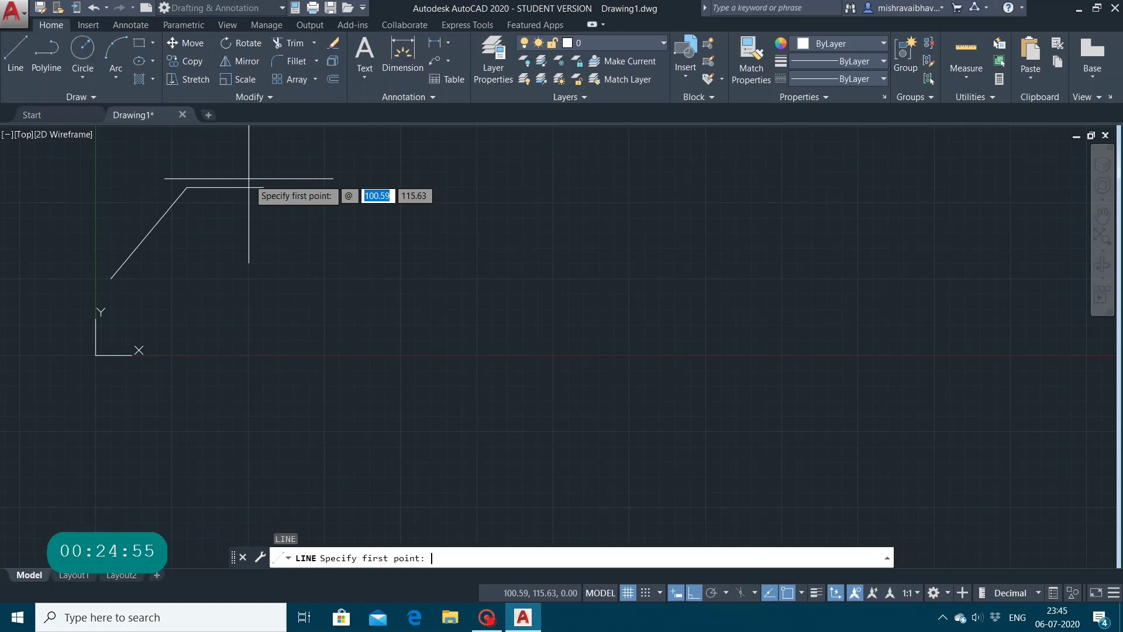
type("50")
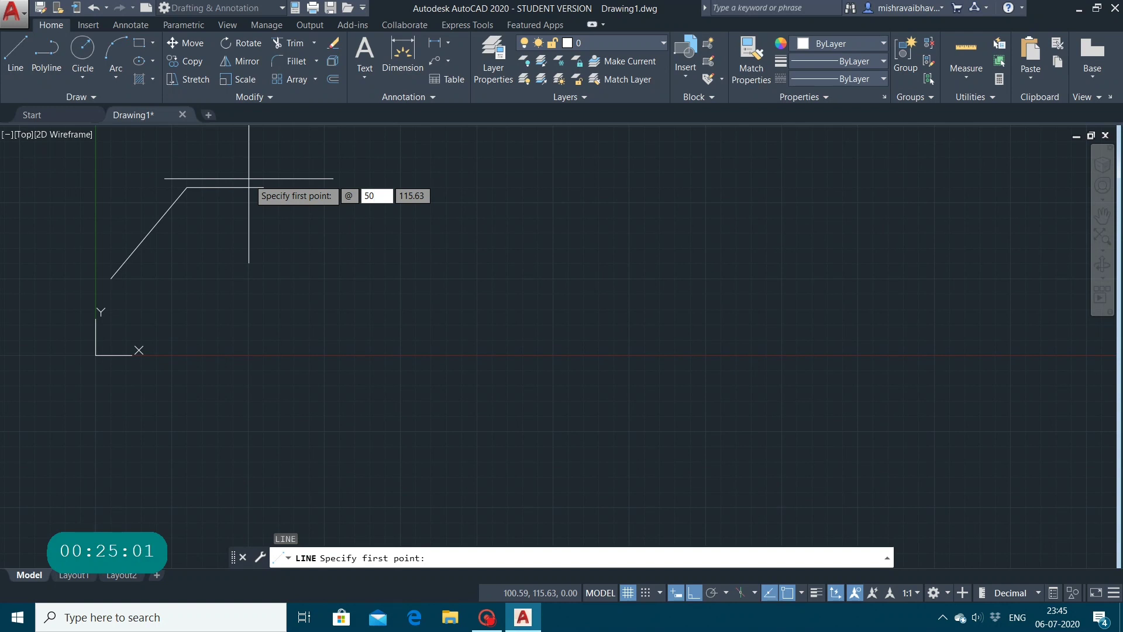
key("Tab")
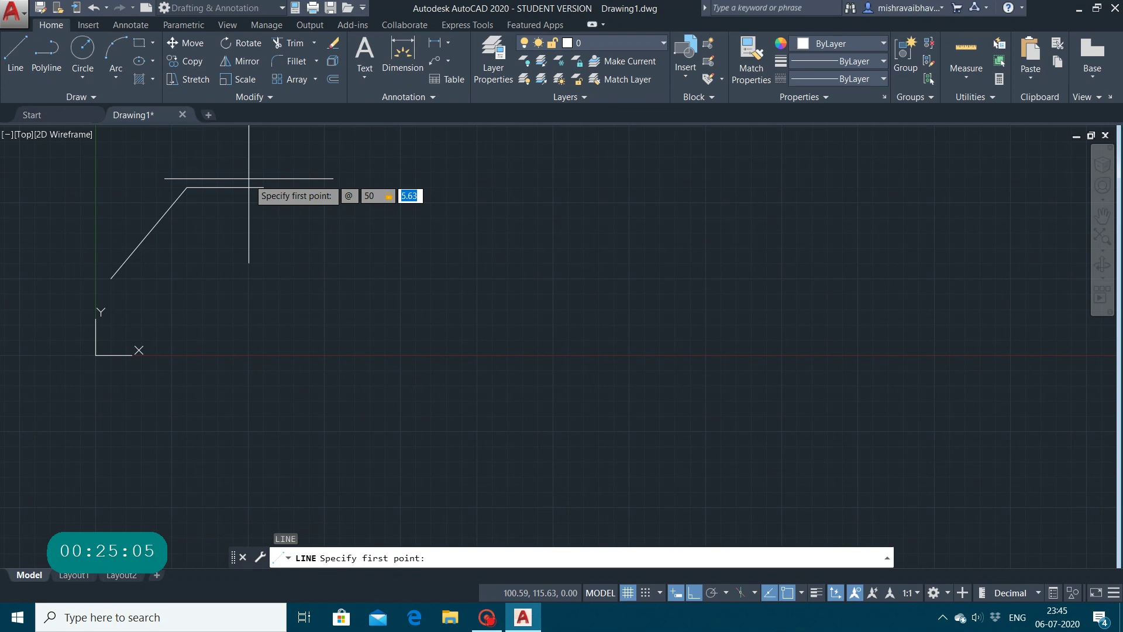
type(",")
key("Escape")
key("Escape")
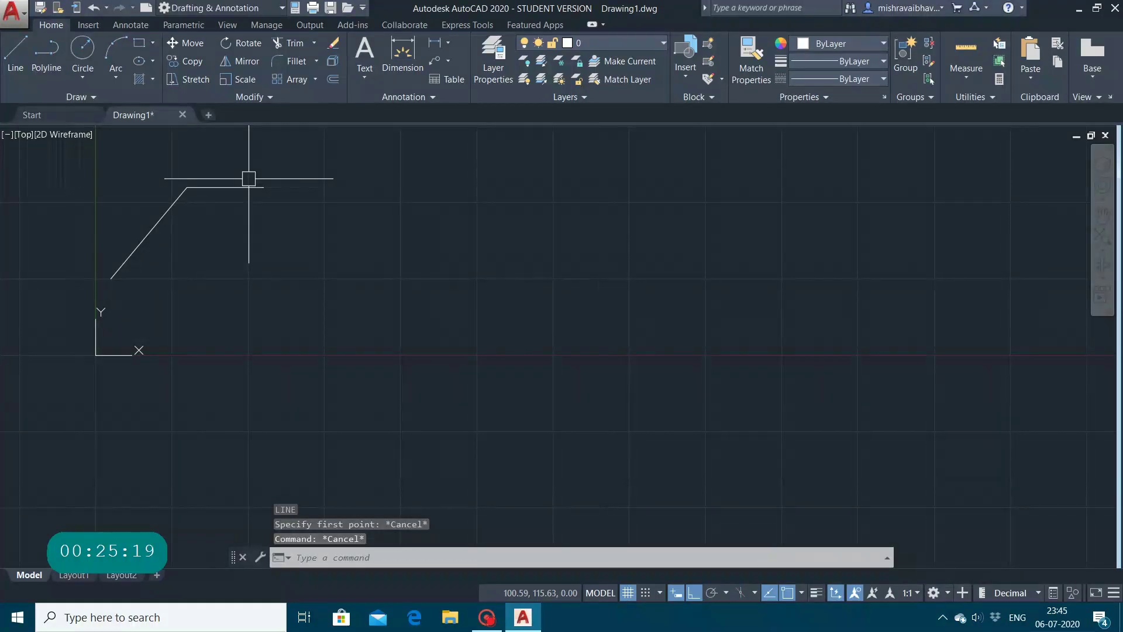
Start a new line at a relative polar offset of 50 at 50° from the last point
key("Return")
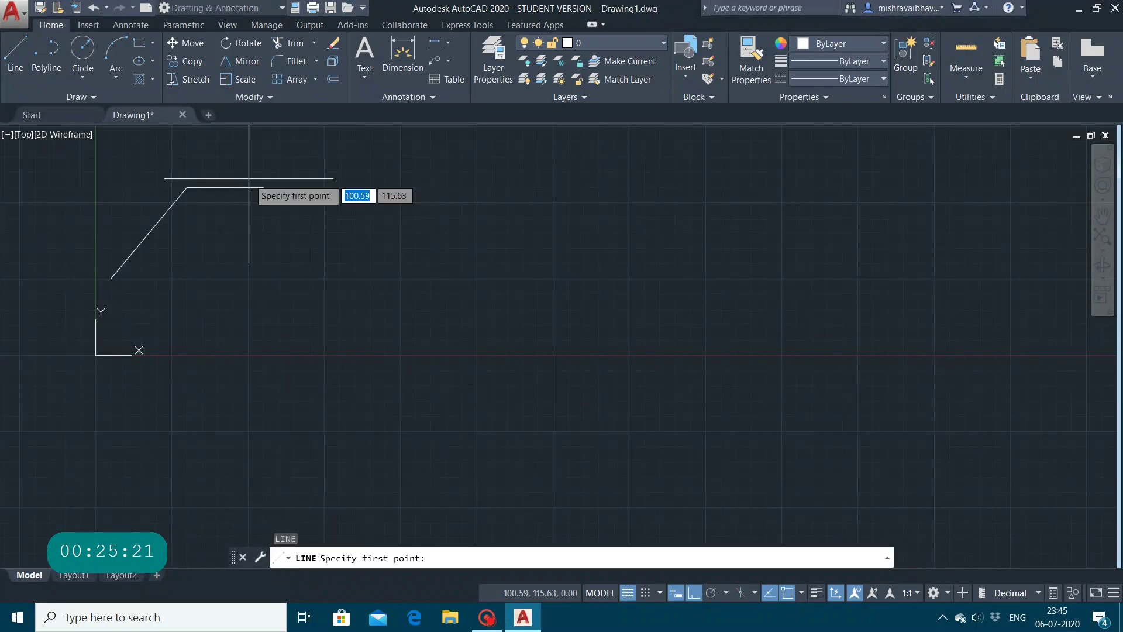
type("@")
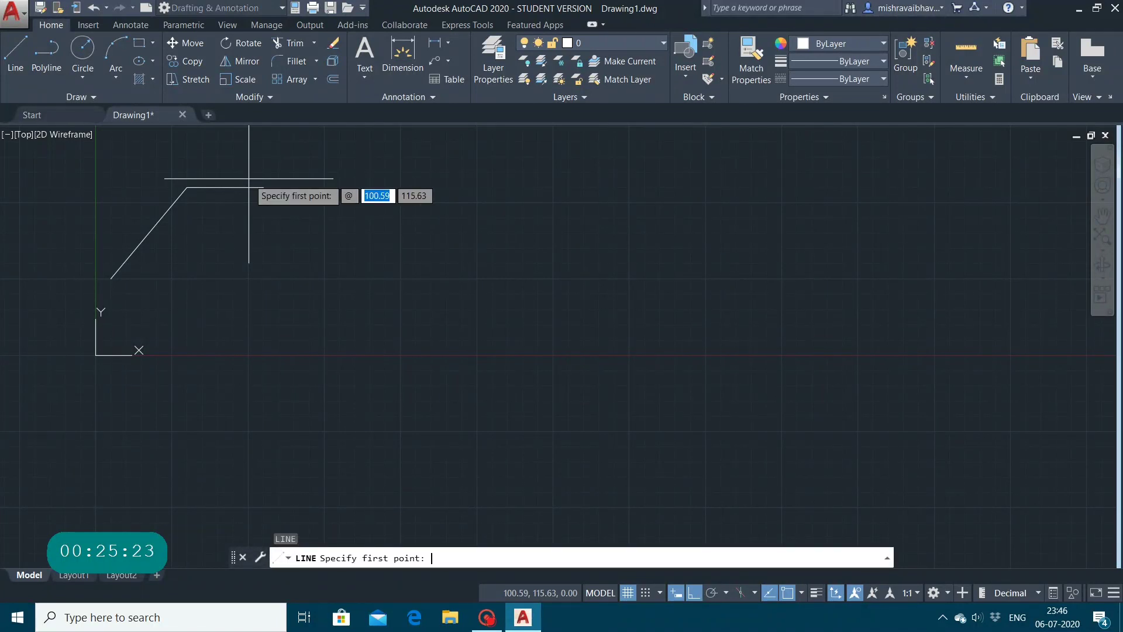
type("50")
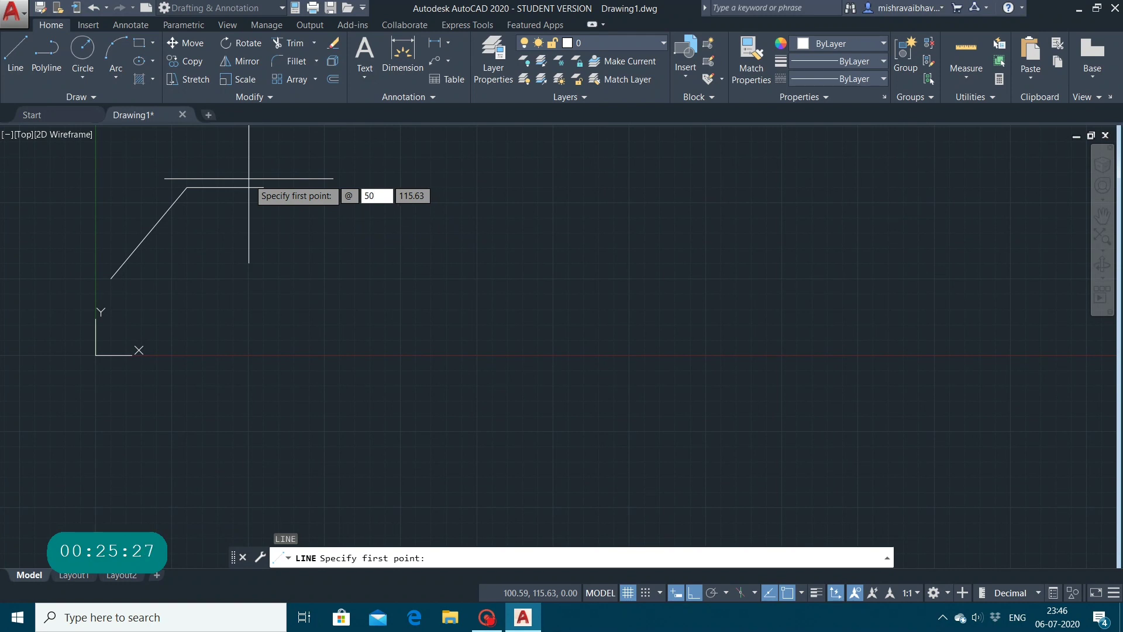
type("< 149°")
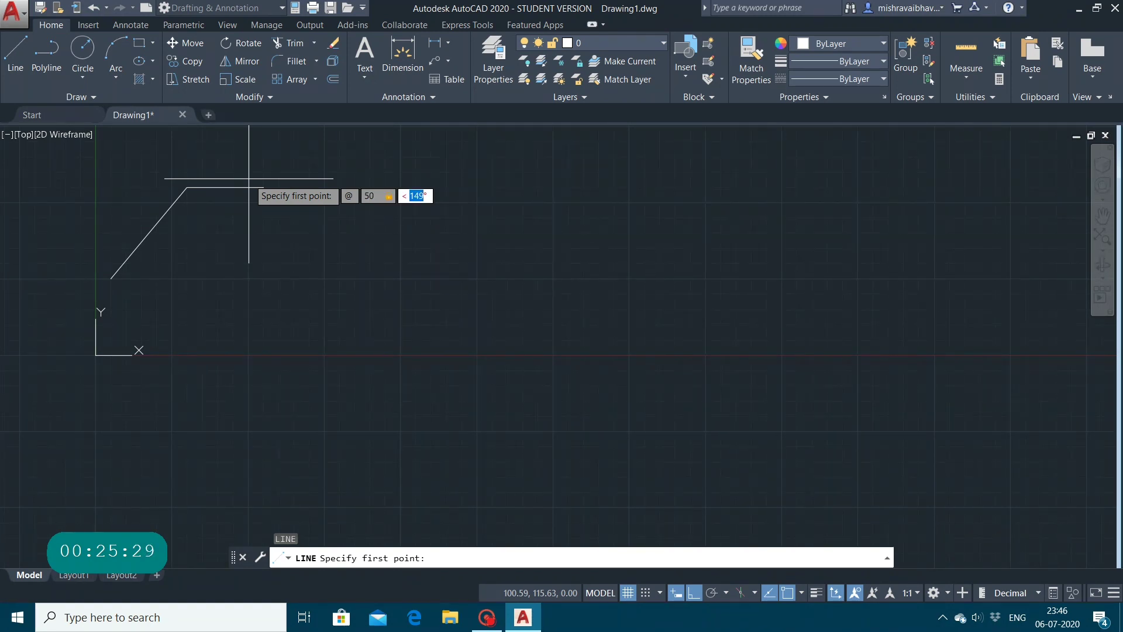
type("50")
key("Return")
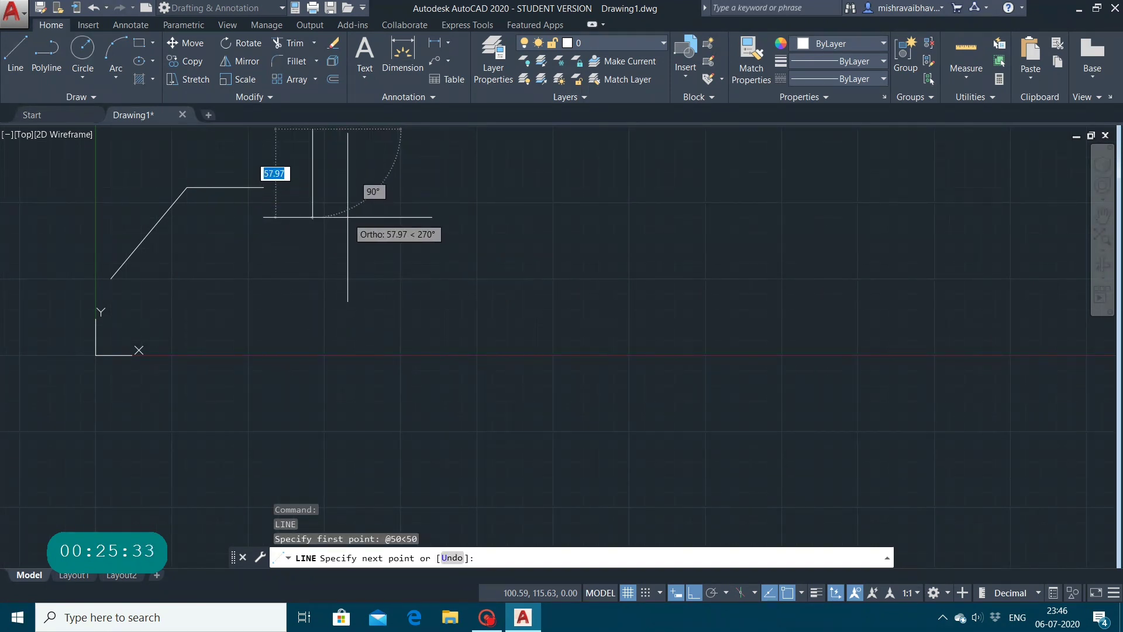
Run the line from its start point to the free endpoint of the horizontal line and end the Line command
scroll(347, 217, "up", 5)
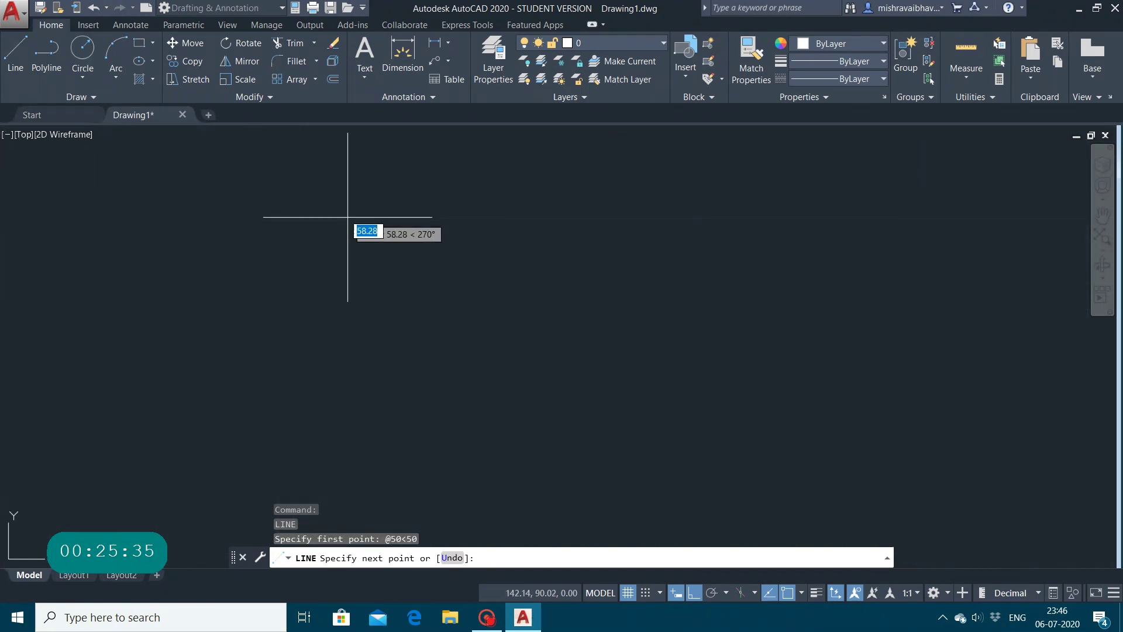
scroll(348, 217, "down", 4)
scroll(348, 217, "down", 2)
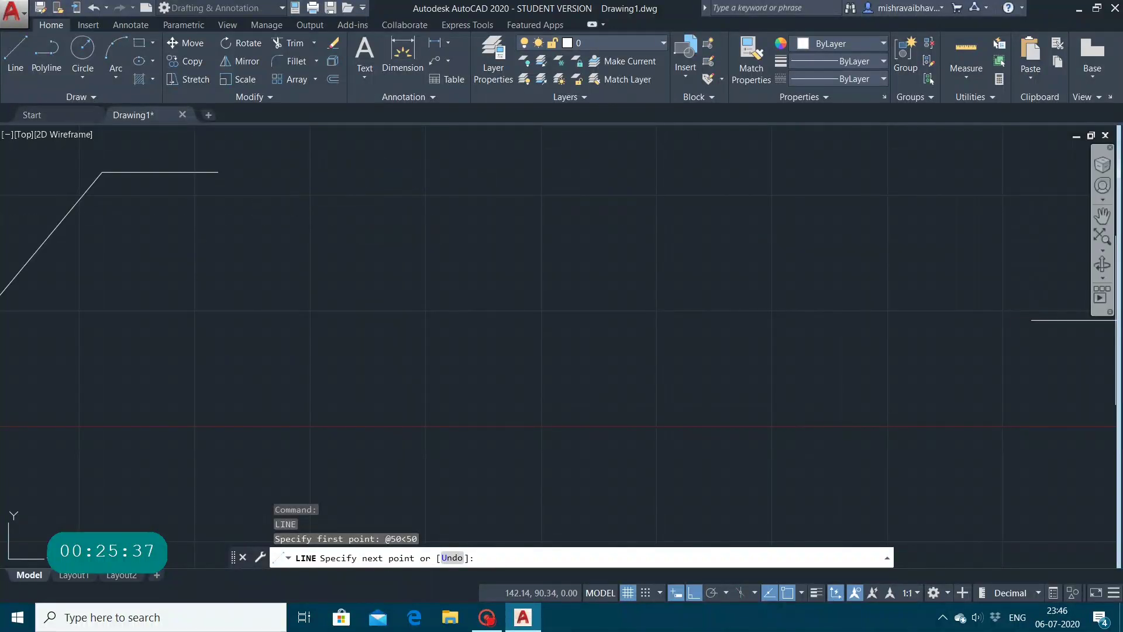
left_click(1104, 216)
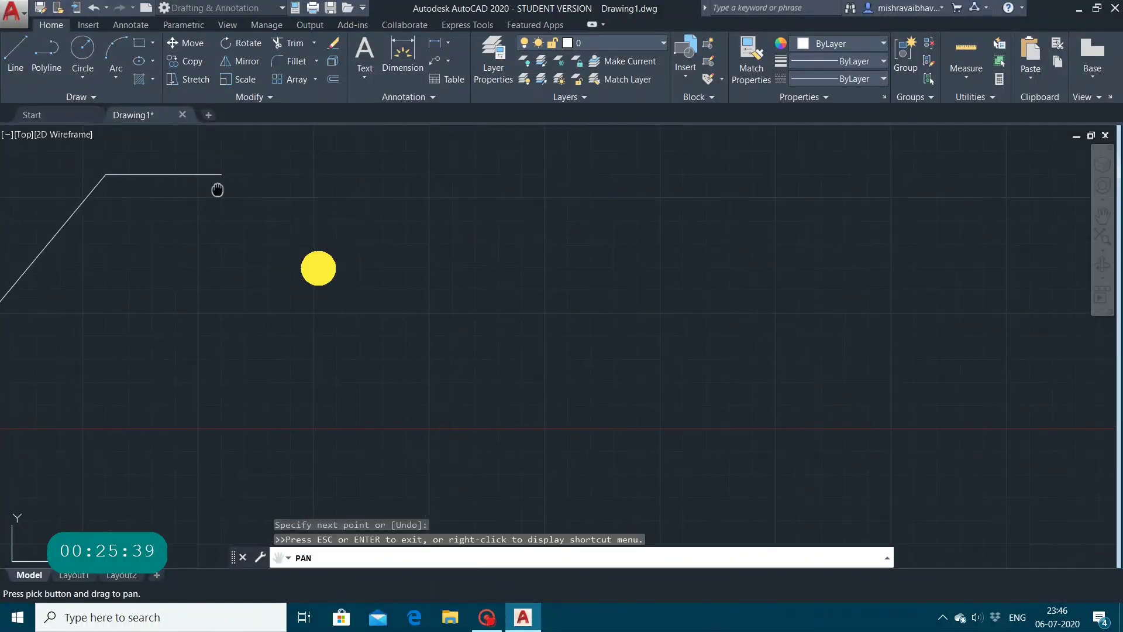
mouse_move(216, 186)
left_mouse_down()
mouse_move(499, 432)
mouse_move(491, 414)
left_mouse_up()
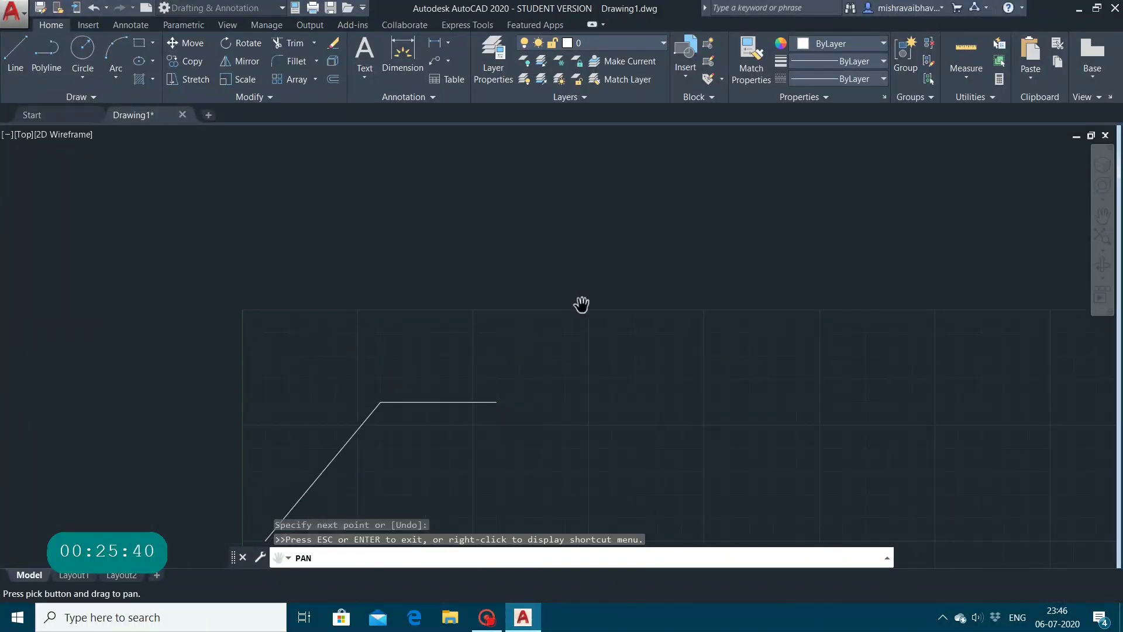
key("Escape")
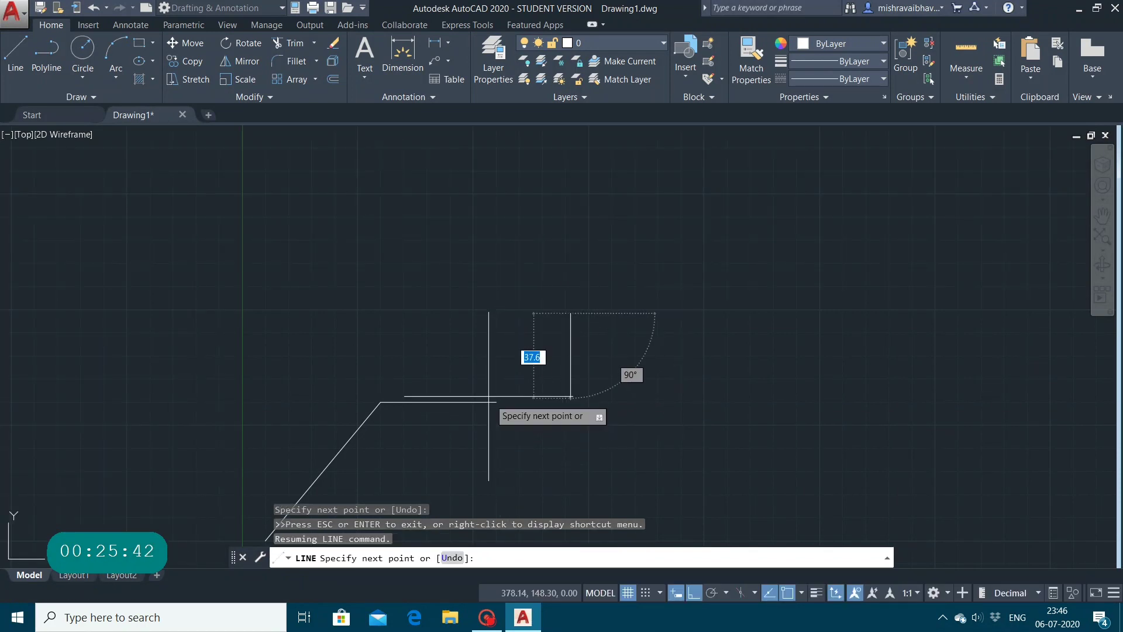
left_click(496, 402)
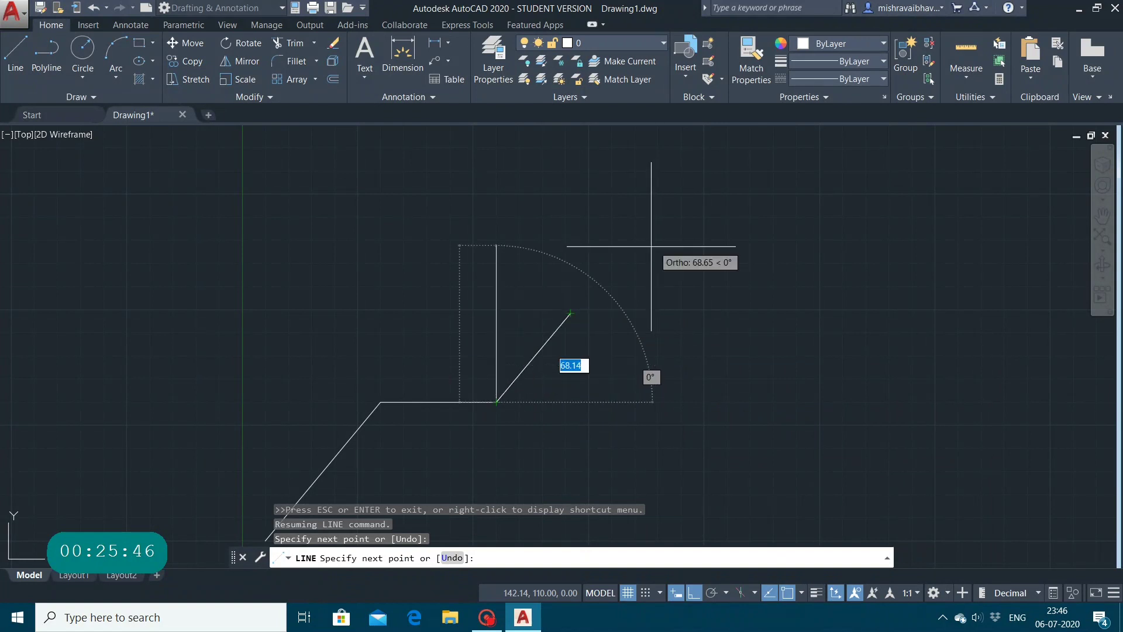
left_click(570, 314)
left_click(496, 402)
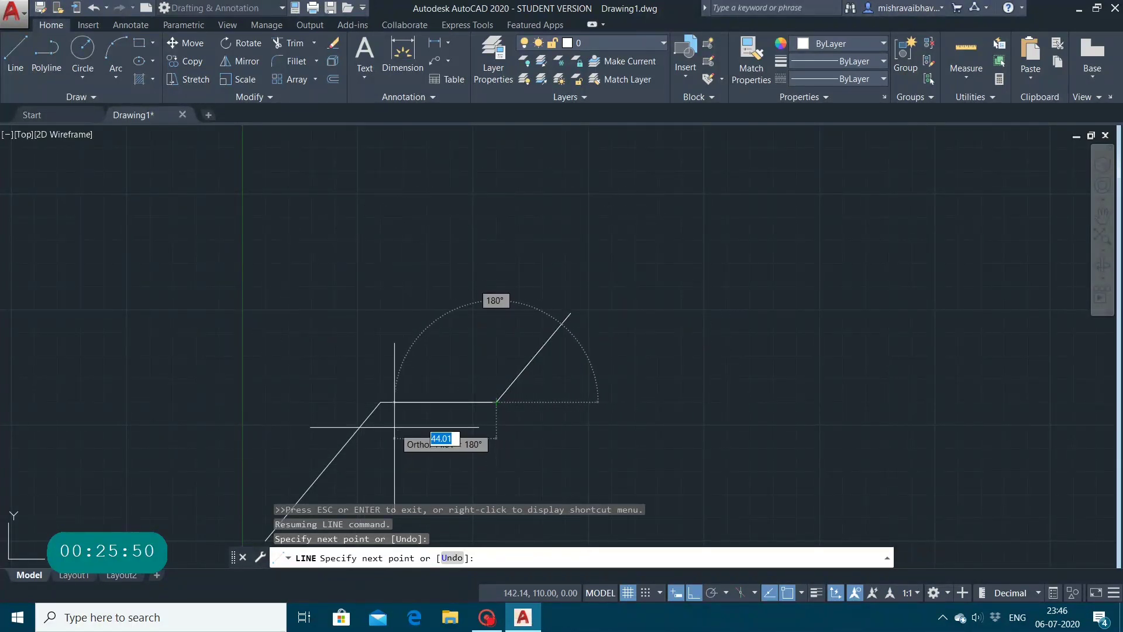
key("Escape")
key("Escape")
key("Escape")
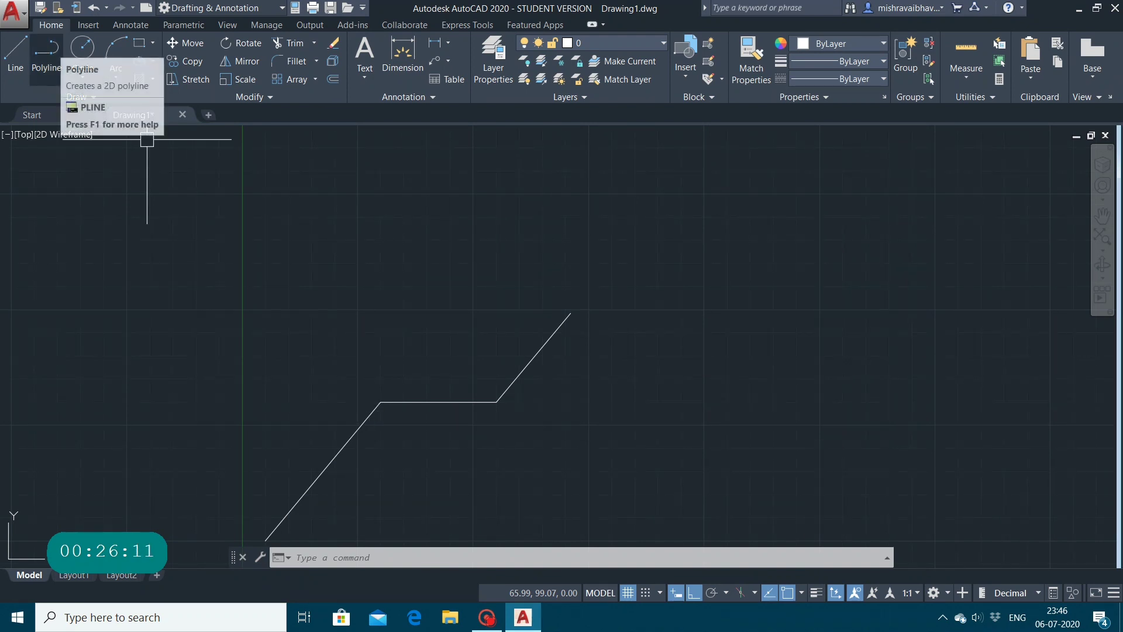
Start a polyline above the existing lines with a horizontal segment about 164 mm long in the positive X direction
left_click(46, 55)
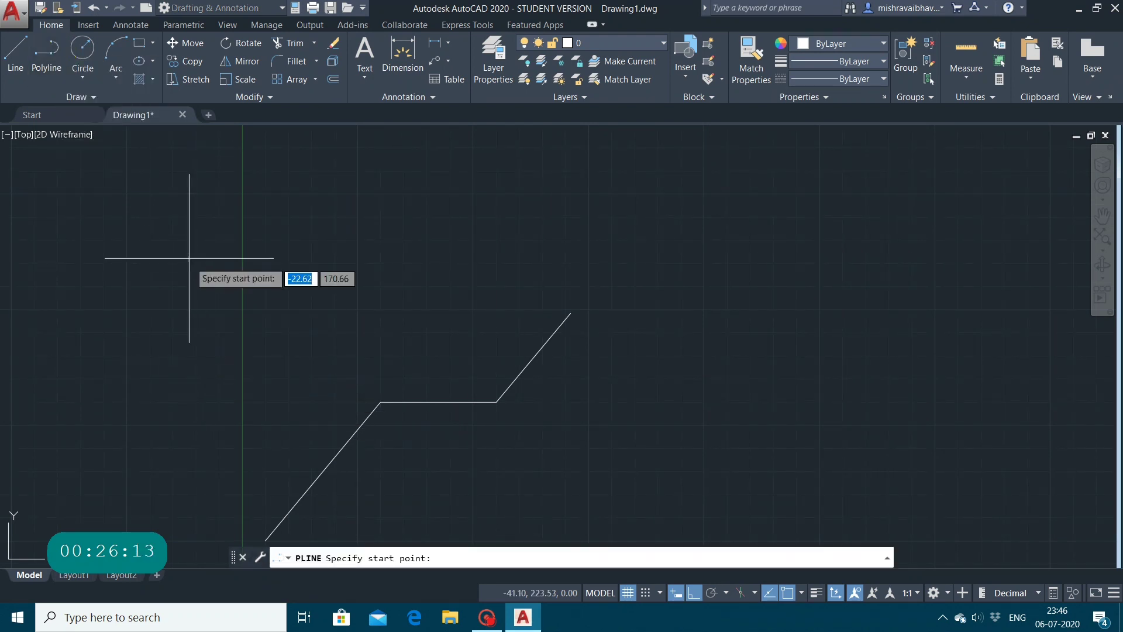
left_click(184, 241)
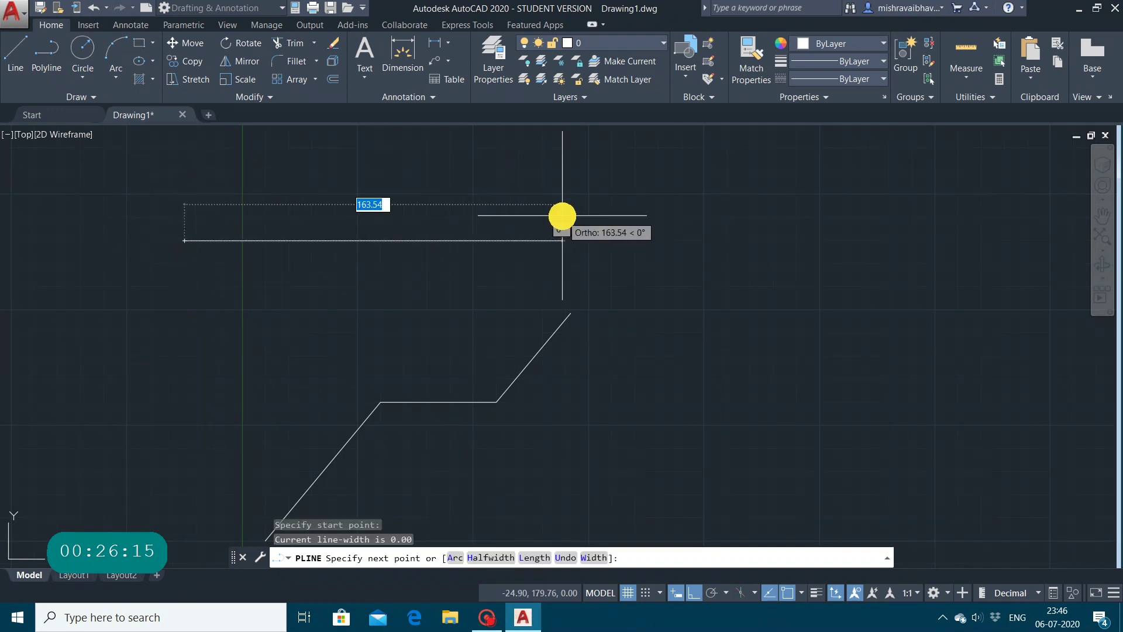
left_click(562, 410)
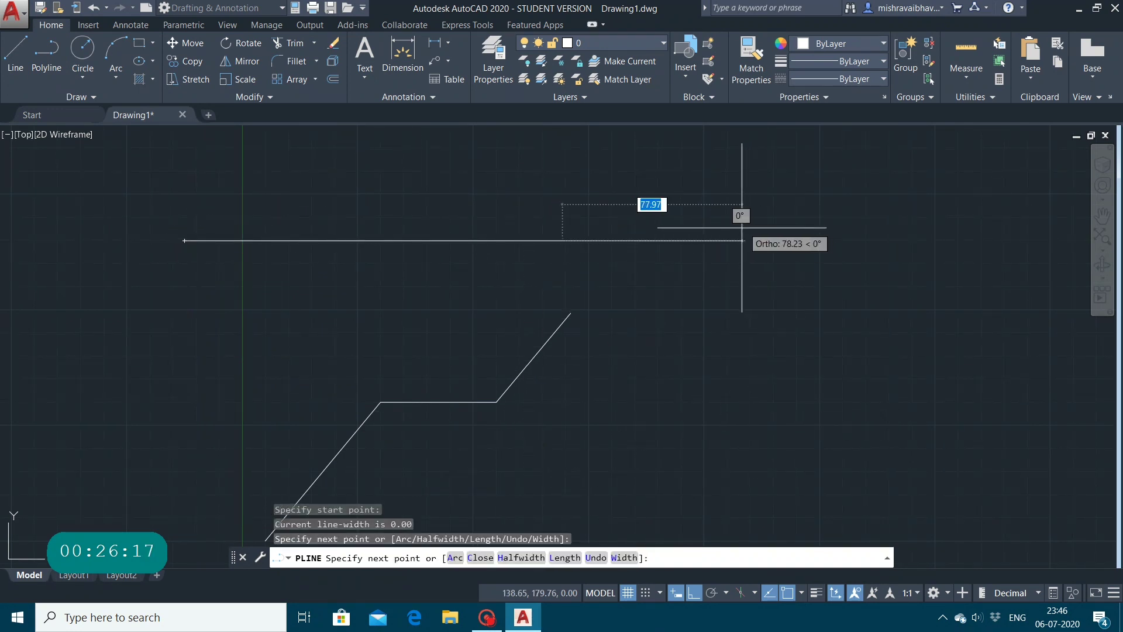
Turn Ortho off and continue the polyline with a short downward-curving arc ending at about (162, 170)
left_click(694, 593)
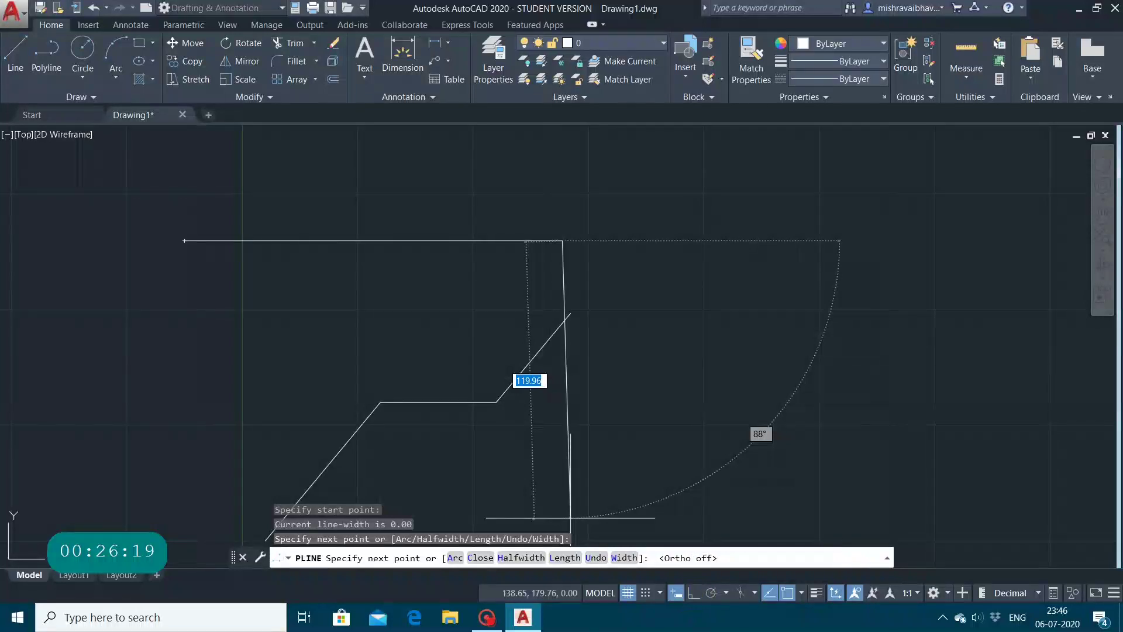
right_click(714, 207)
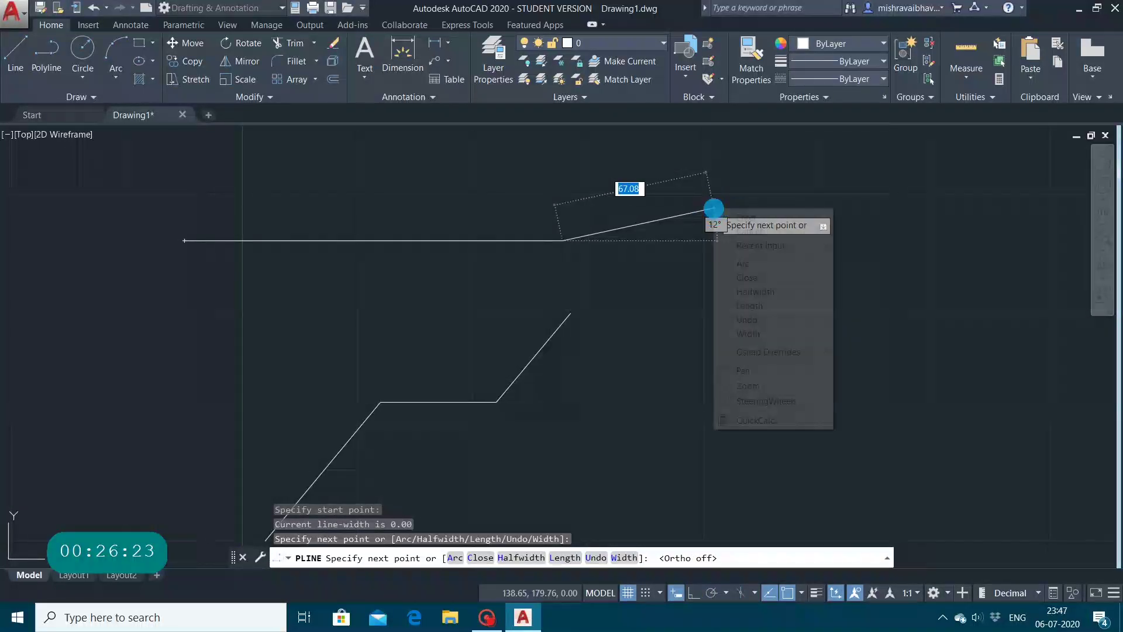
left_click(742, 264)
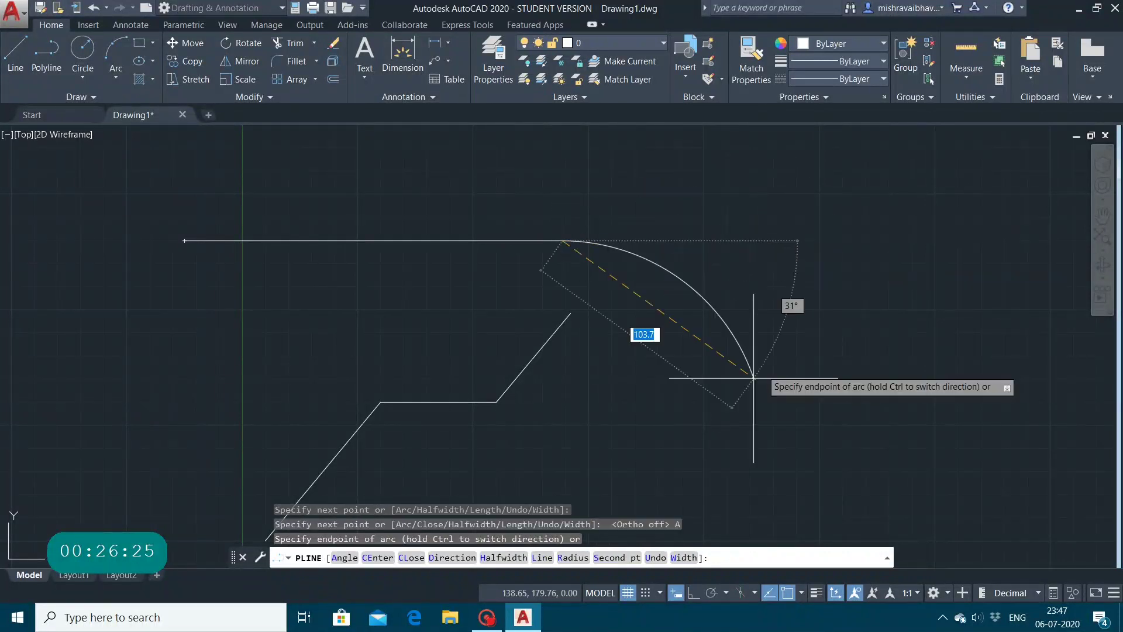
left_click(616, 263)
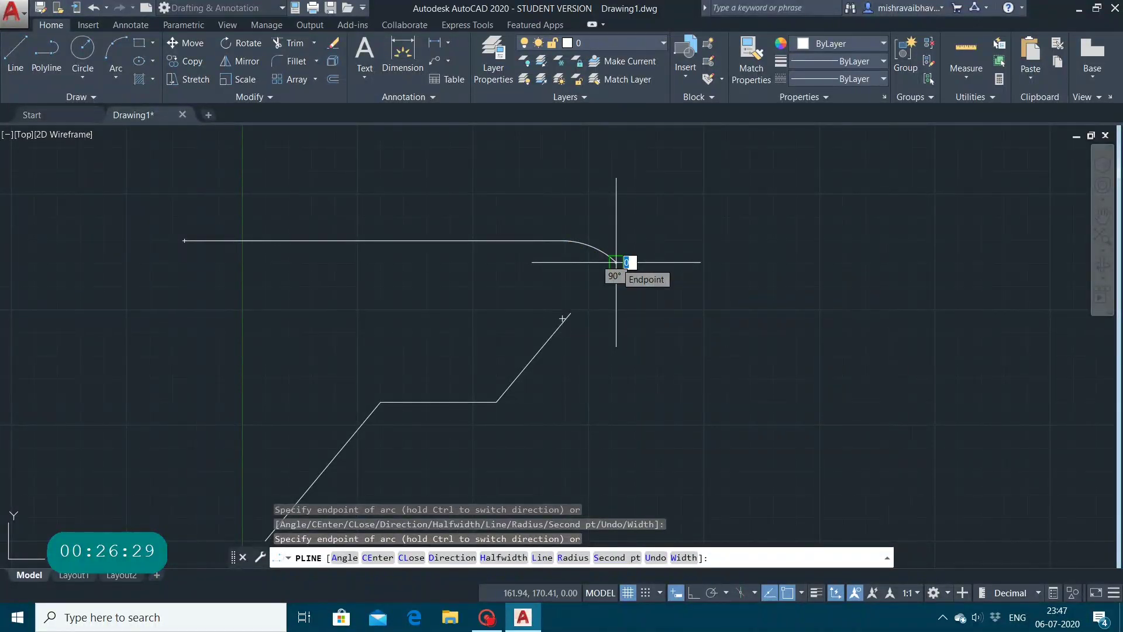
Set the polyline's starting and ending half-width to 0.00 and finish the polyline at the arc's end
right_click(616, 262)
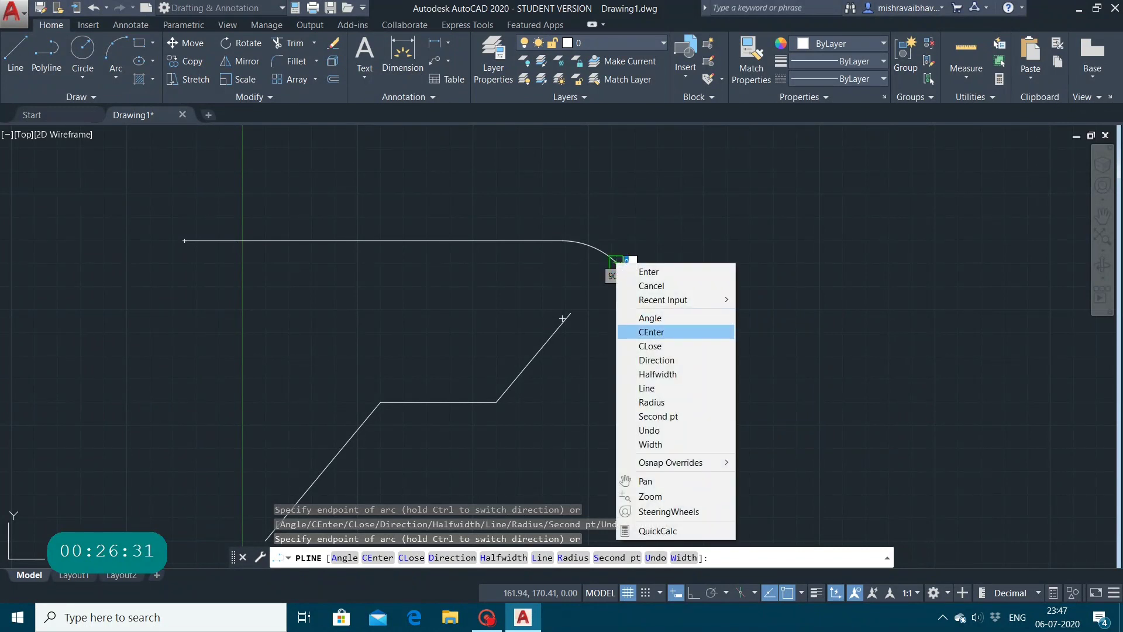
left_click(658, 373)
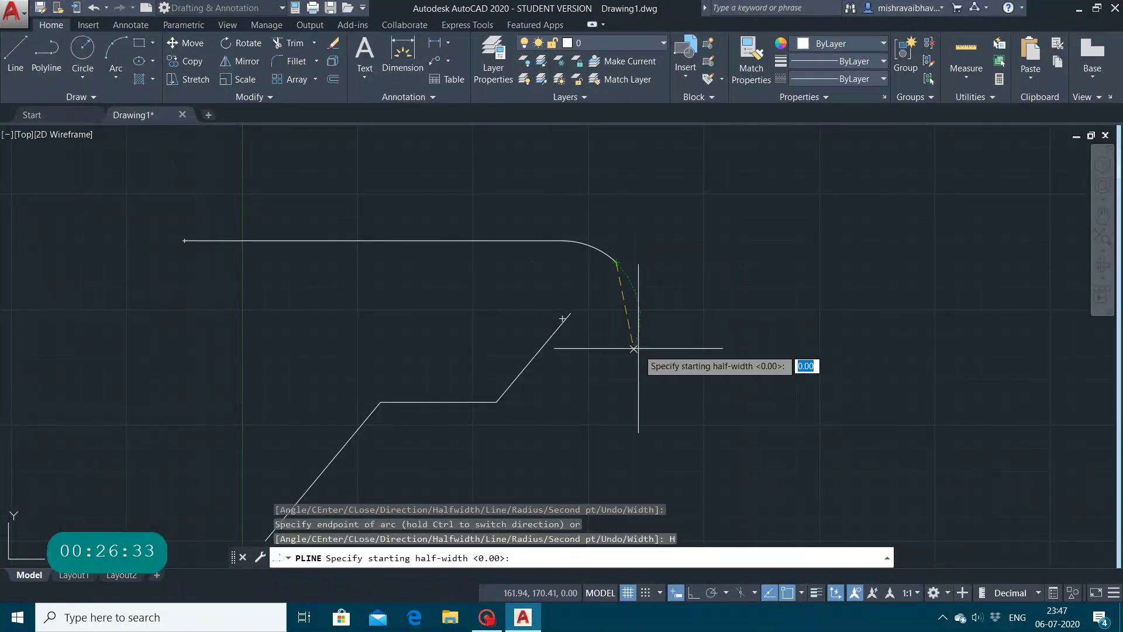
key("Return")
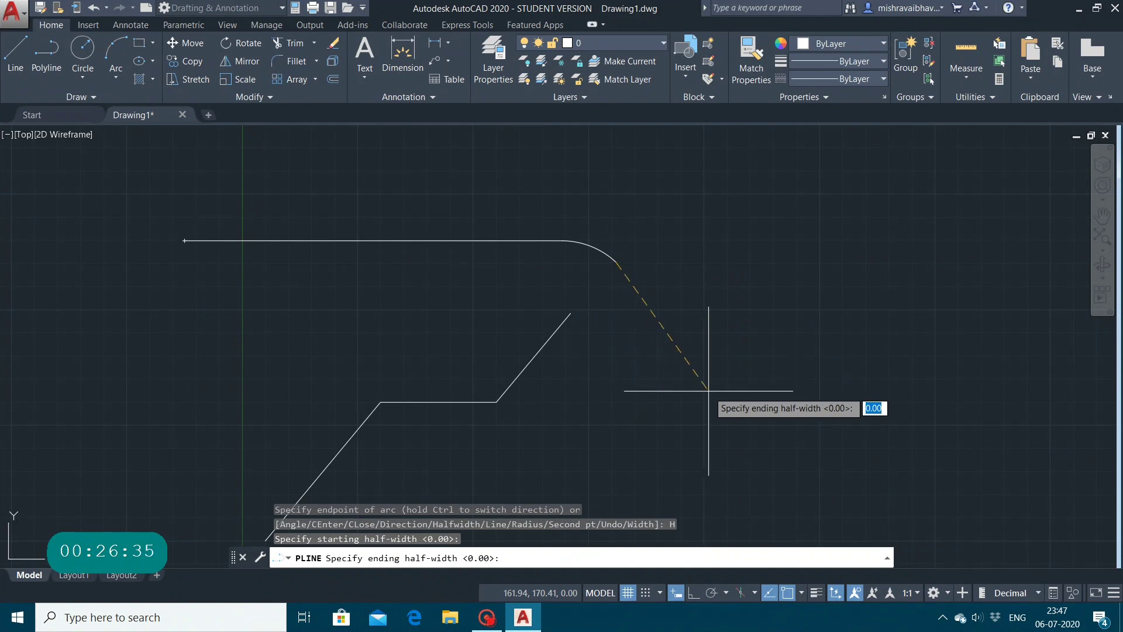
key("Return")
left_click(614, 263)
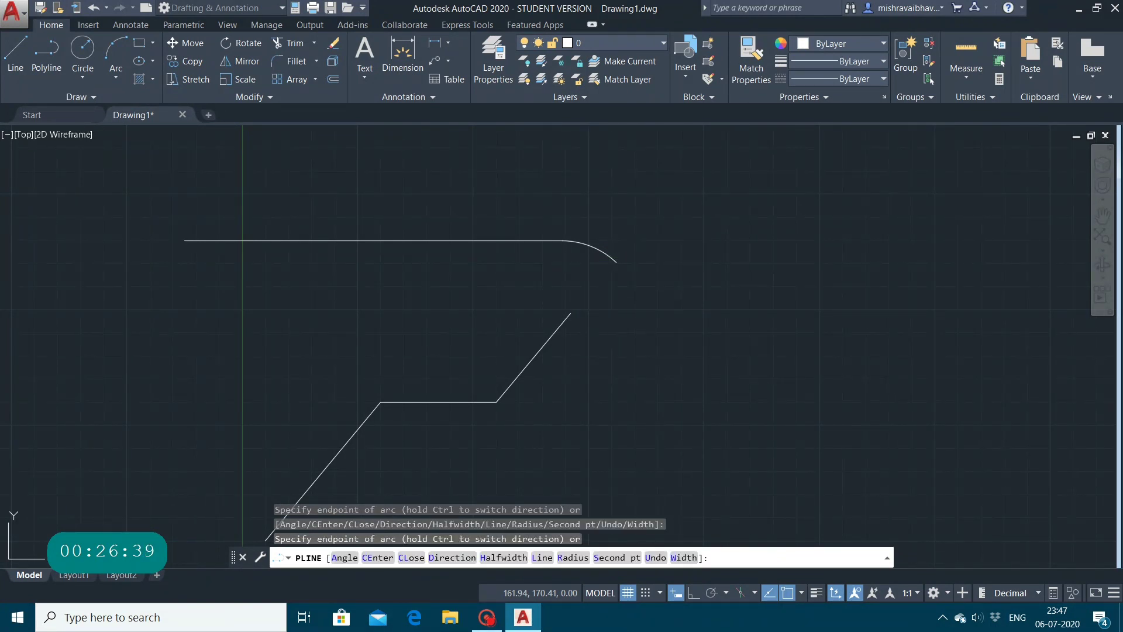
key("Return")
Draw a second polyline from about (180, 157) to (301, 163), continuing it with a large arc curving back to about (267, 109)
key("Return")
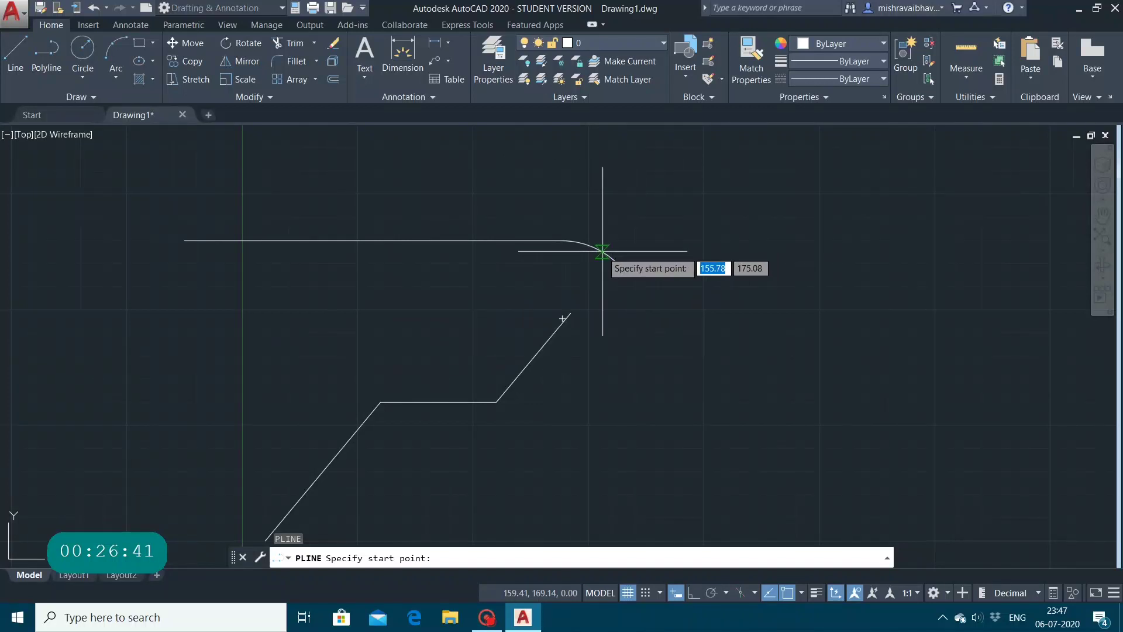
left_click(658, 292)
left_click(940, 283)
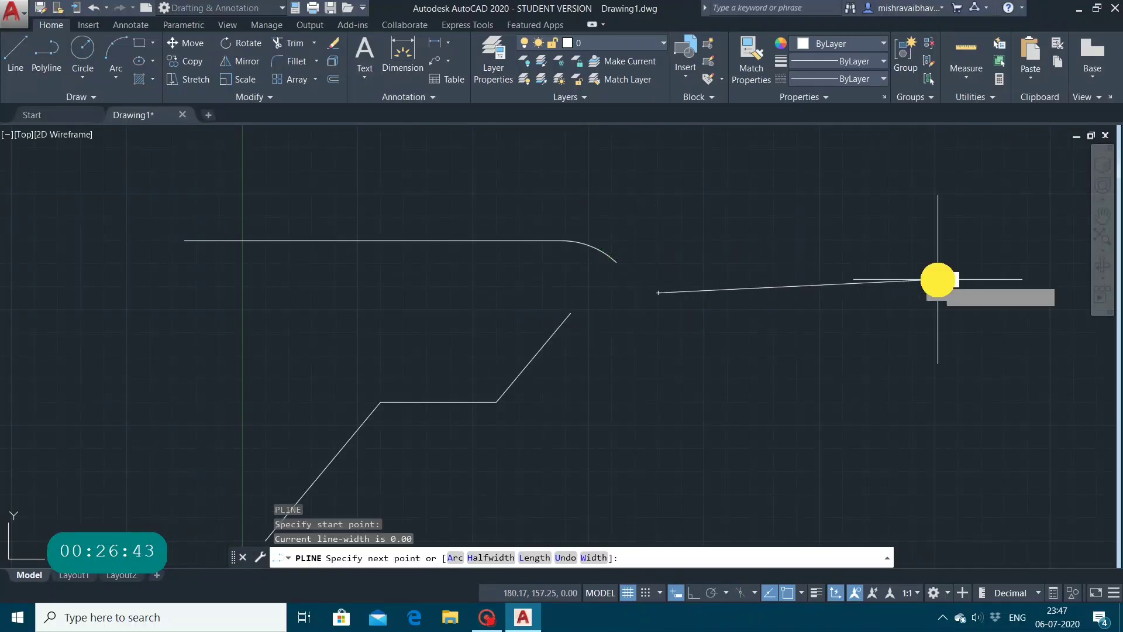
right_click(938, 279)
left_click(968, 334)
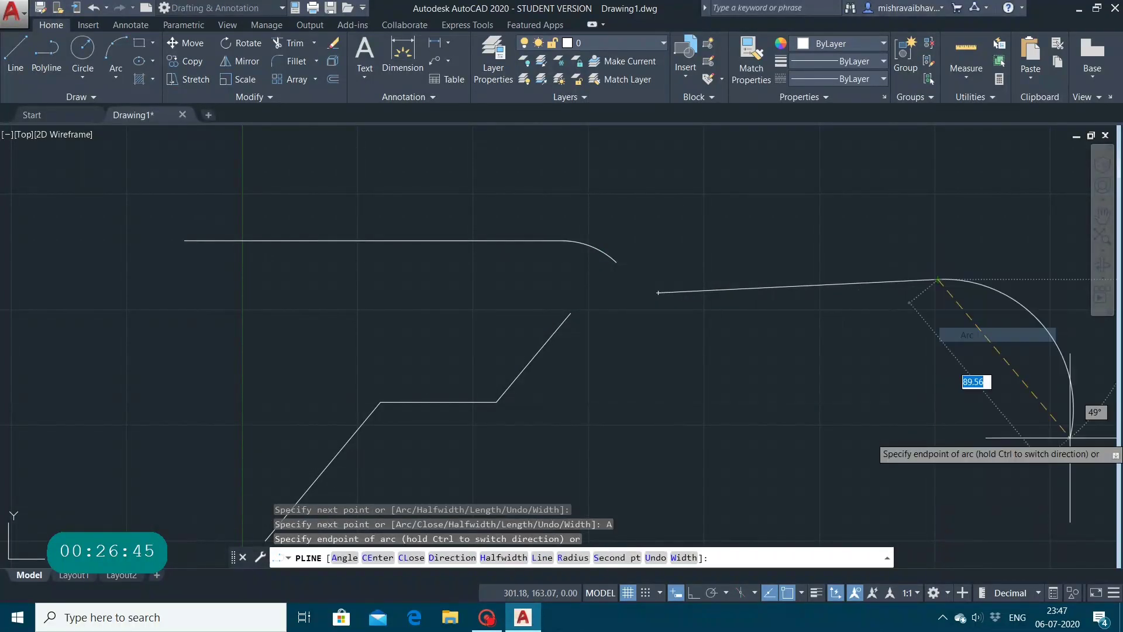
Switch the second polyline back to straight segments, add one from the arc's end to about (195, 123), and end the command
right_click(860, 405)
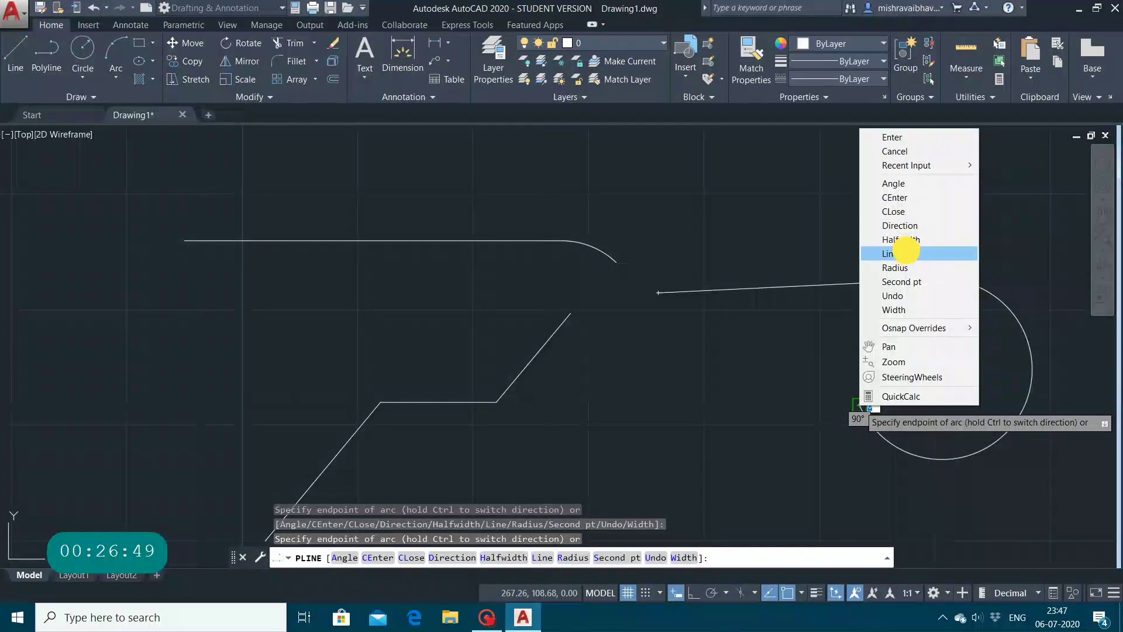
left_click(893, 254)
left_click(692, 373)
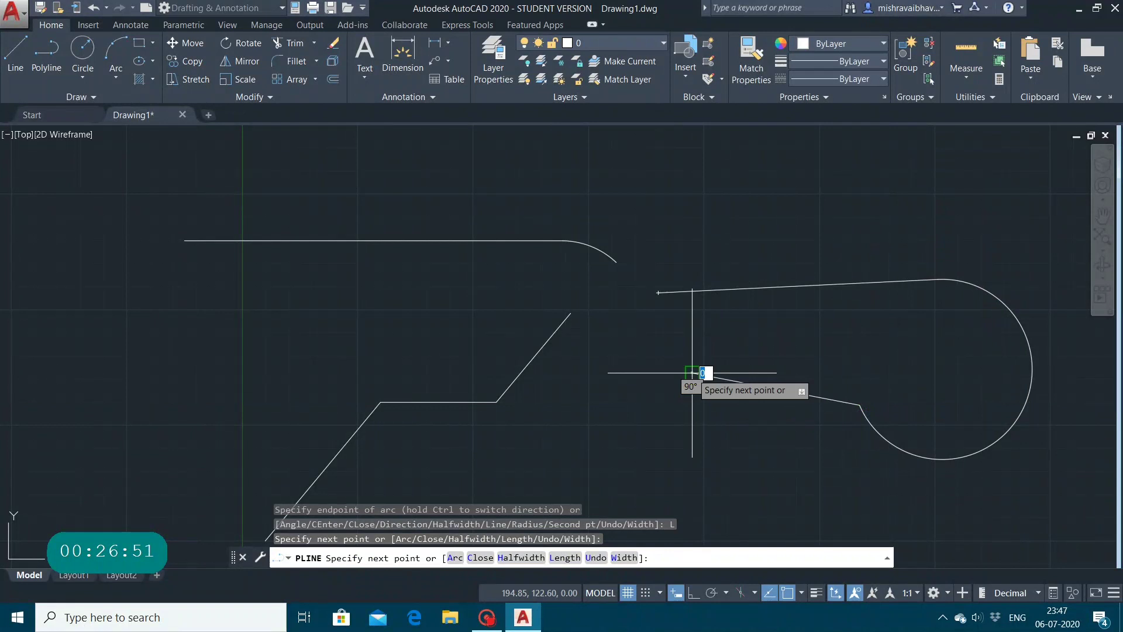
key("Escape")
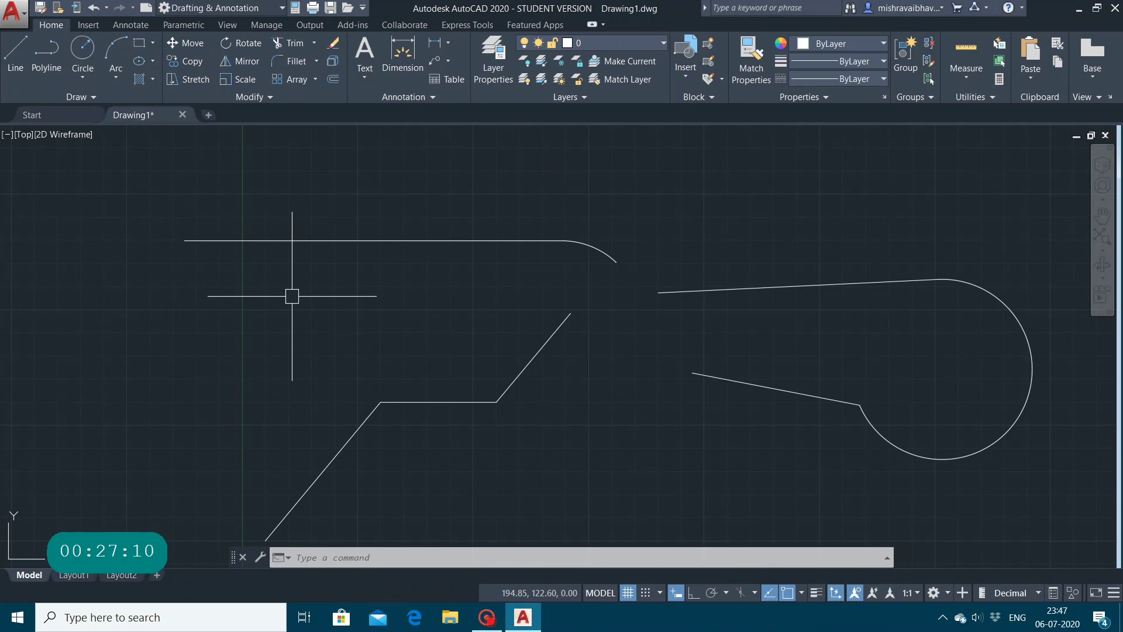
Select the upper polyline to examine which segments belong to the object, and clear the selection
left_click(358, 241)
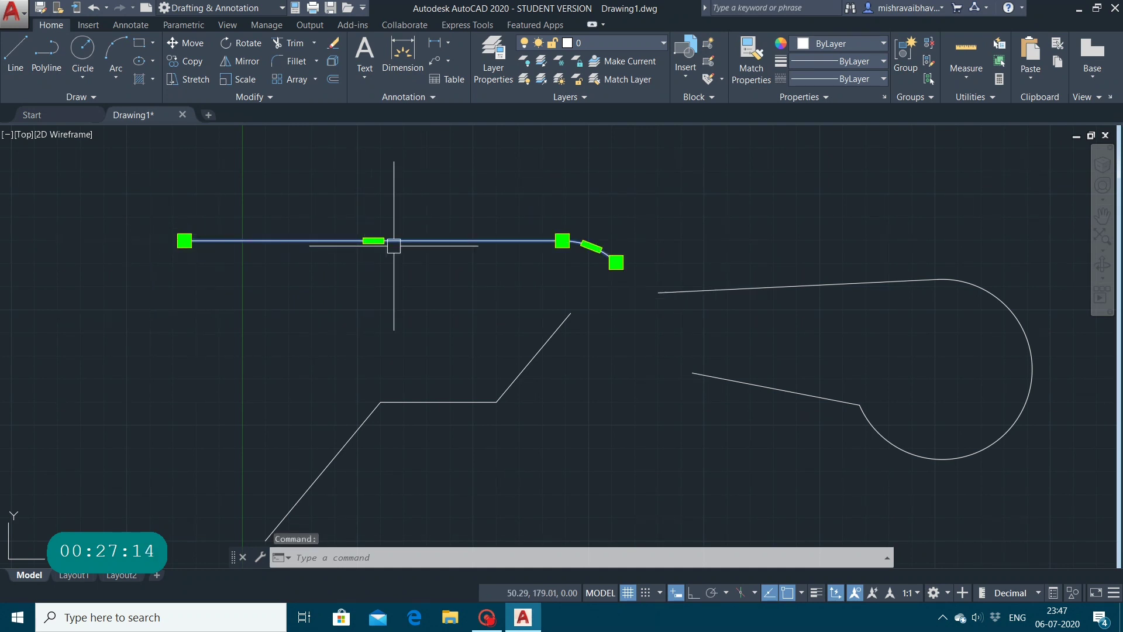
left_click(380, 307)
key("Escape")
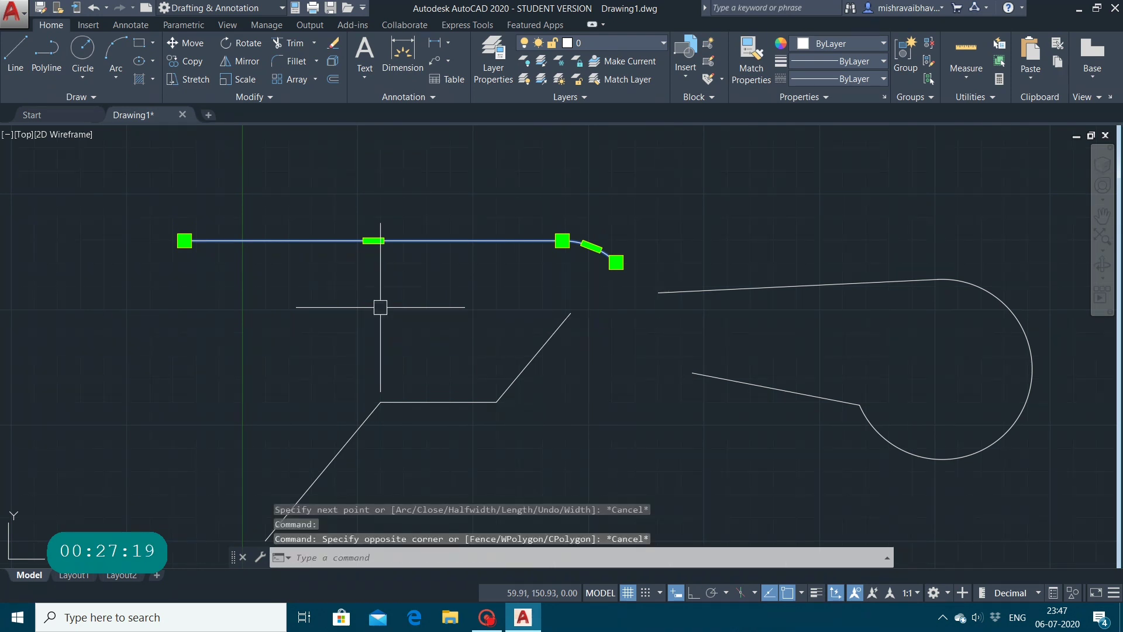
key("Escape")
key("Escape")
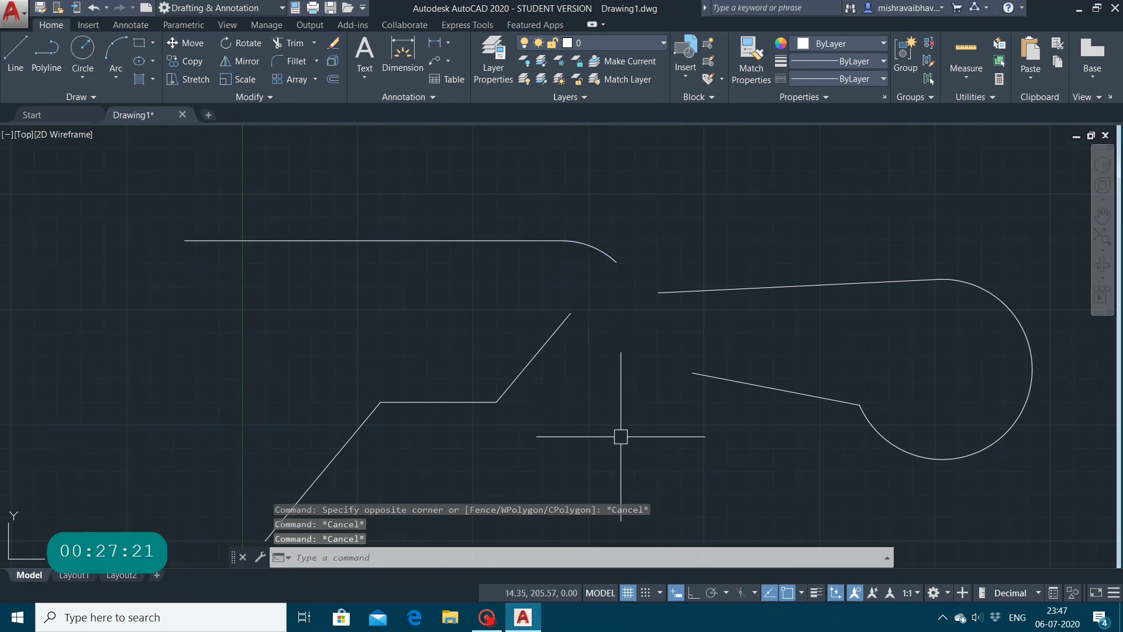
Delete the three connected lines and the upper polyline with the short arc
left_click(528, 364)
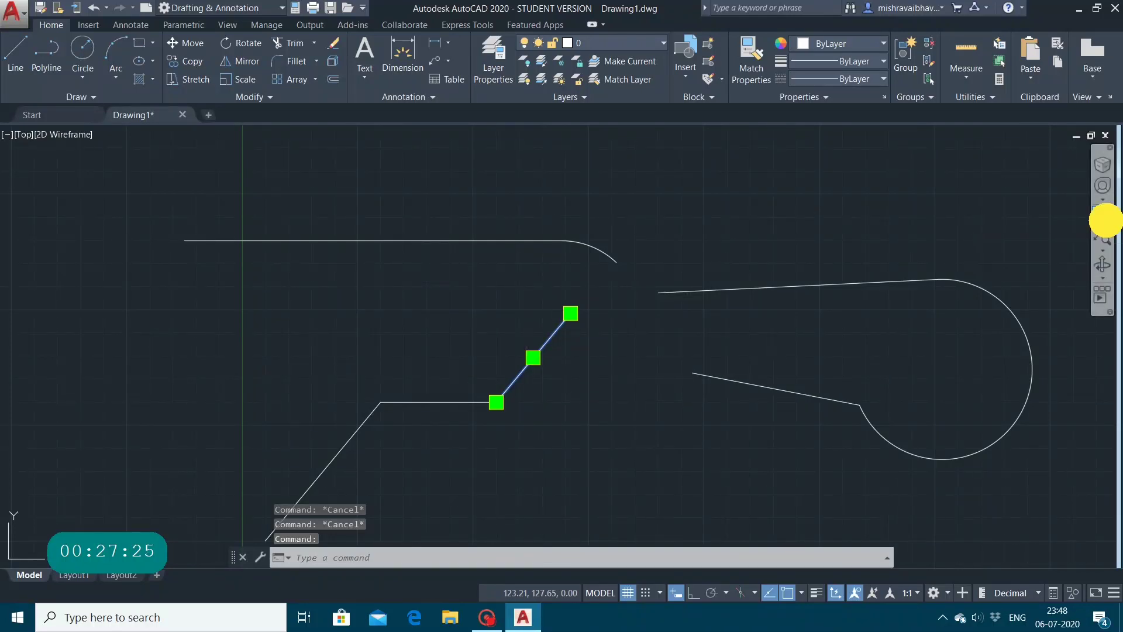
left_click(1103, 216)
left_click_drag(465, 362, 517, 262)
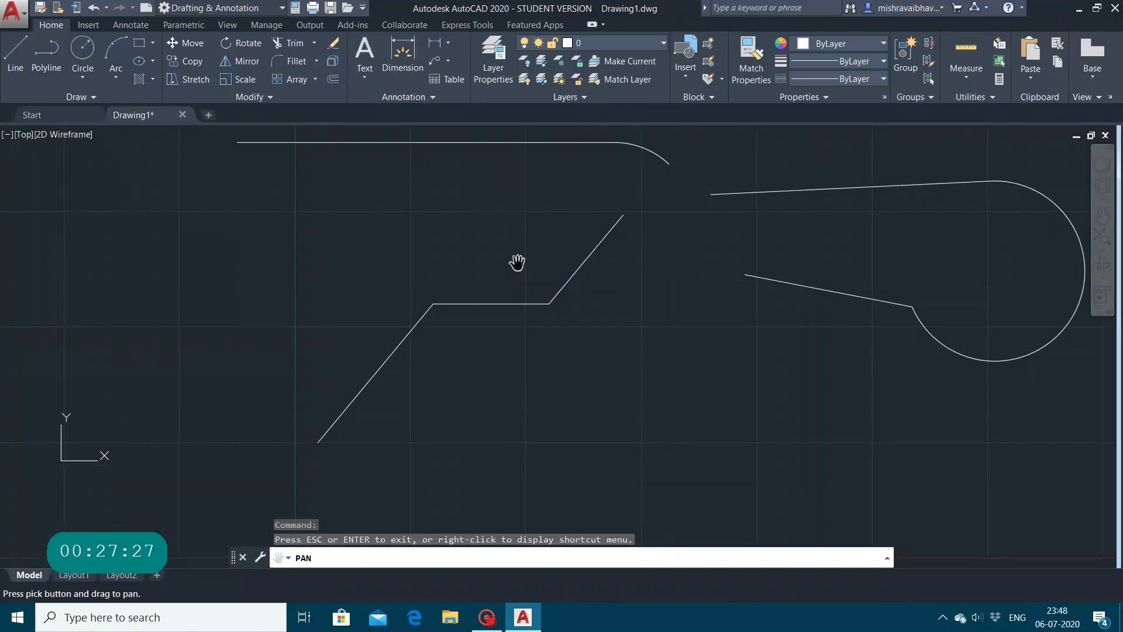
key("Escape")
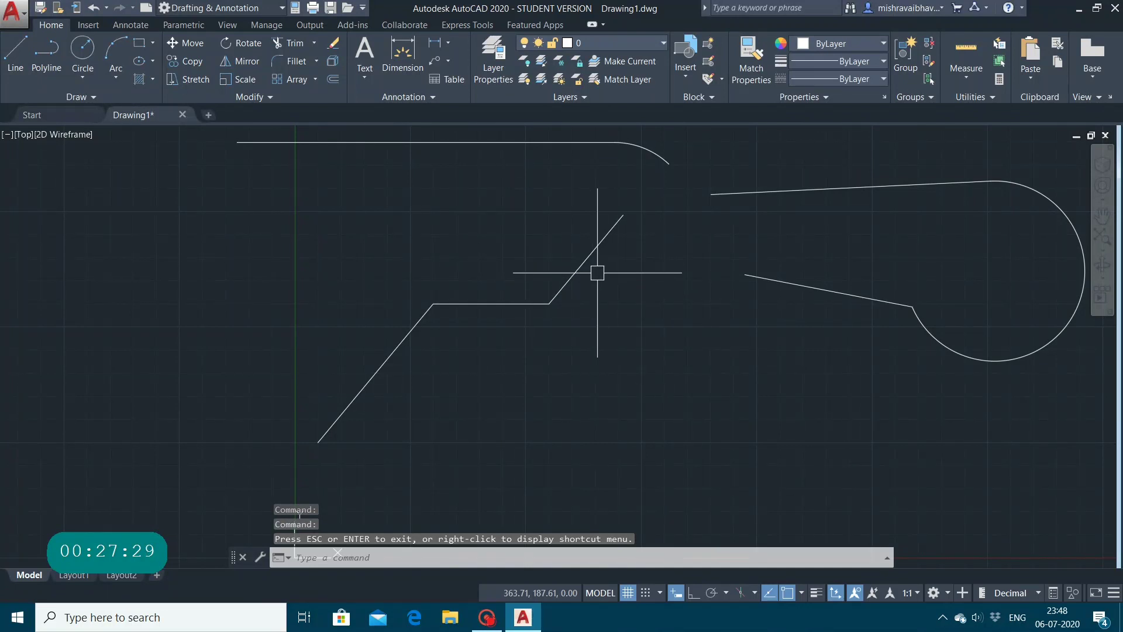
left_click(586, 259)
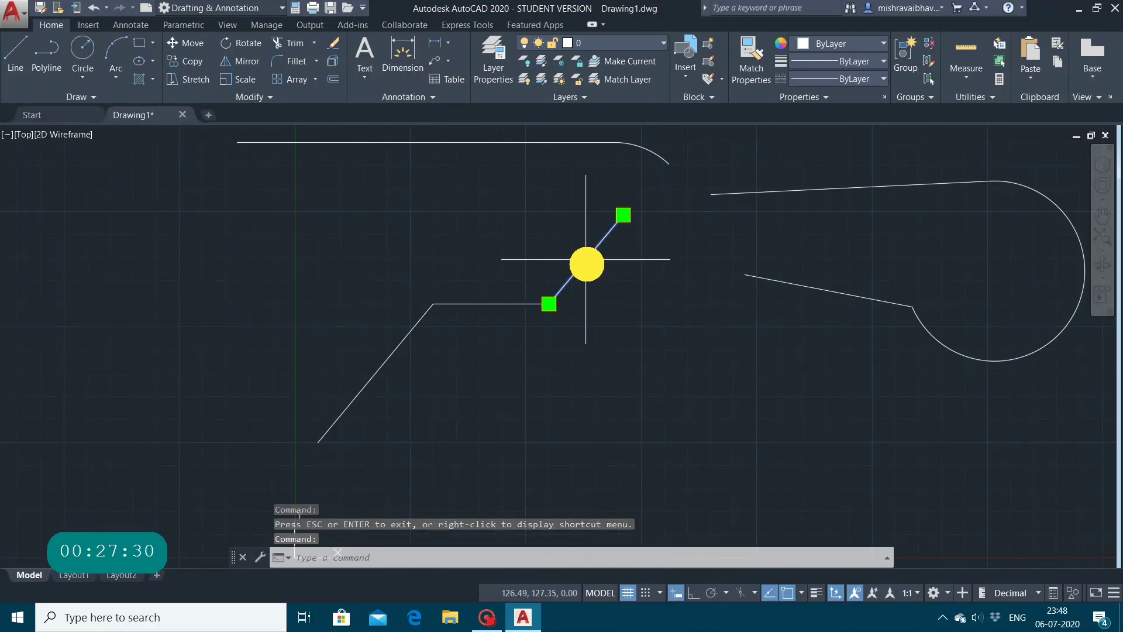
left_click(500, 301)
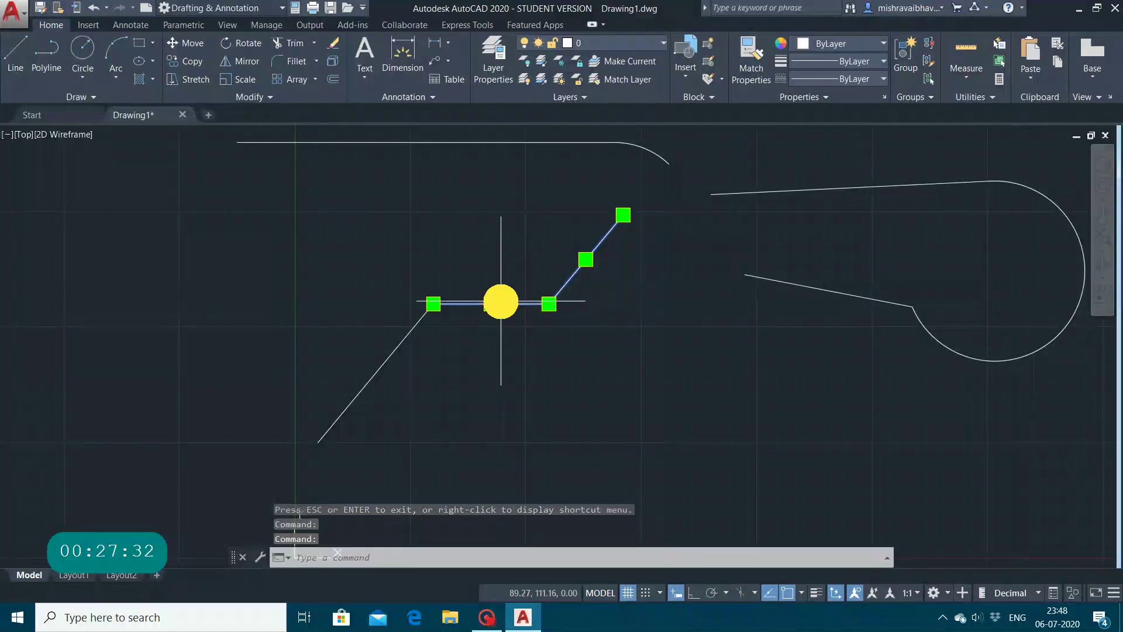
left_click(392, 352)
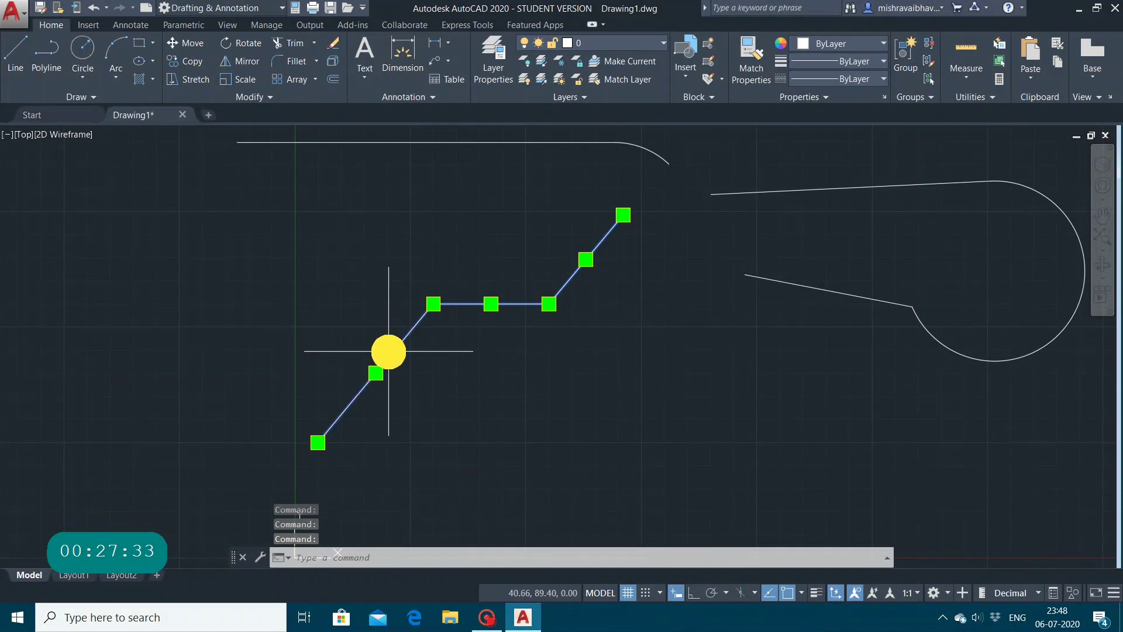
left_click(444, 142)
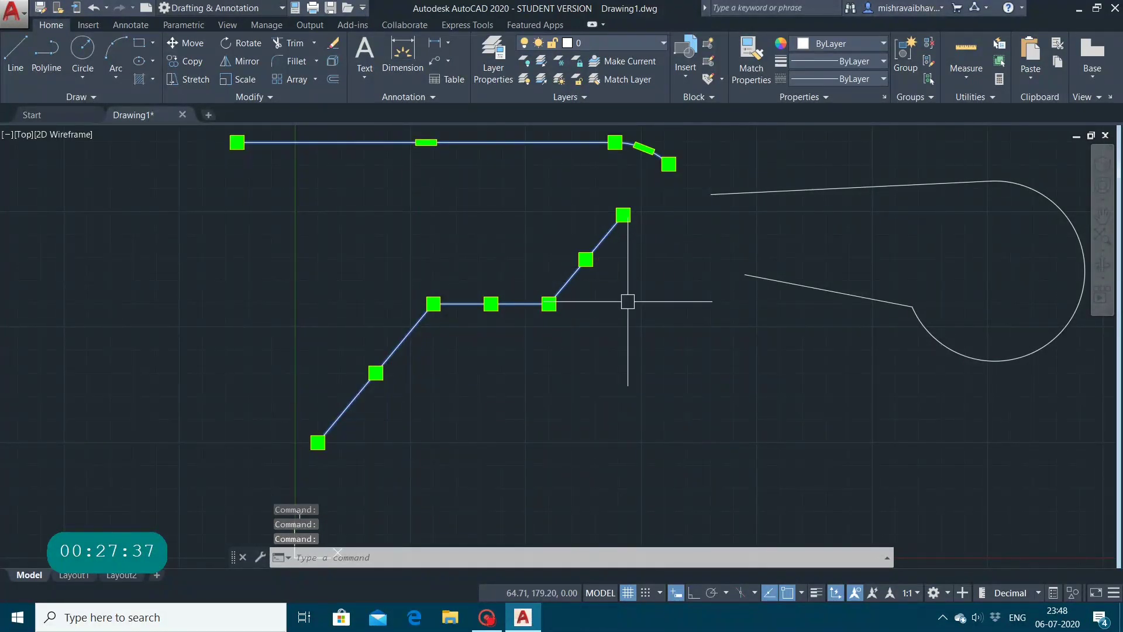
key("Delete")
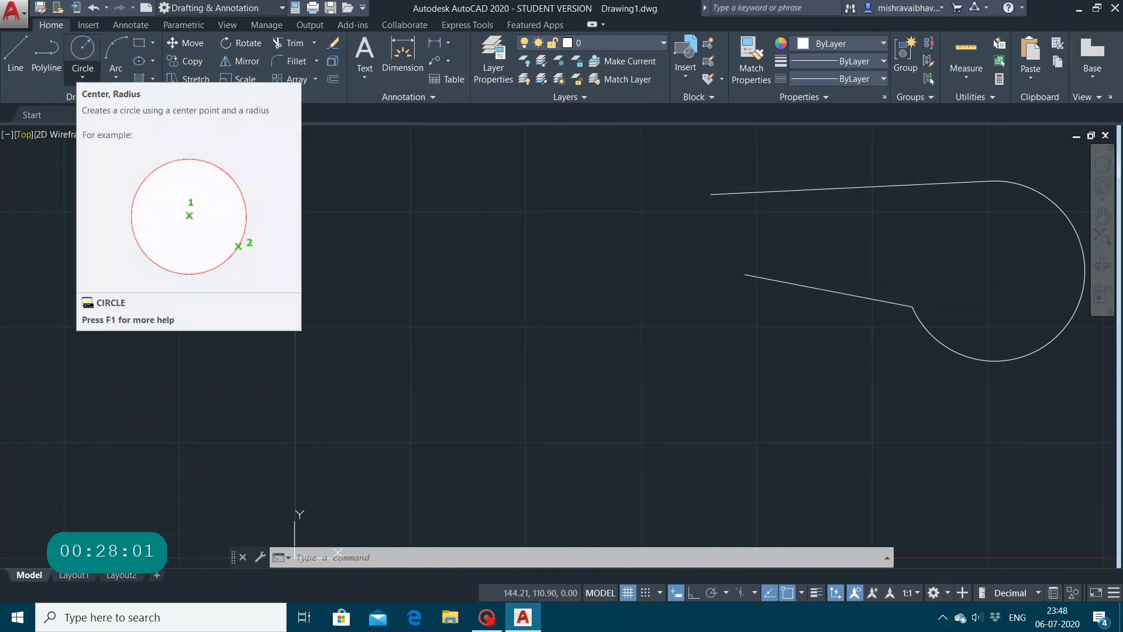
Draw a center-radius circle centred at about (-31, 115) with a radius of 50
left_click(82, 77)
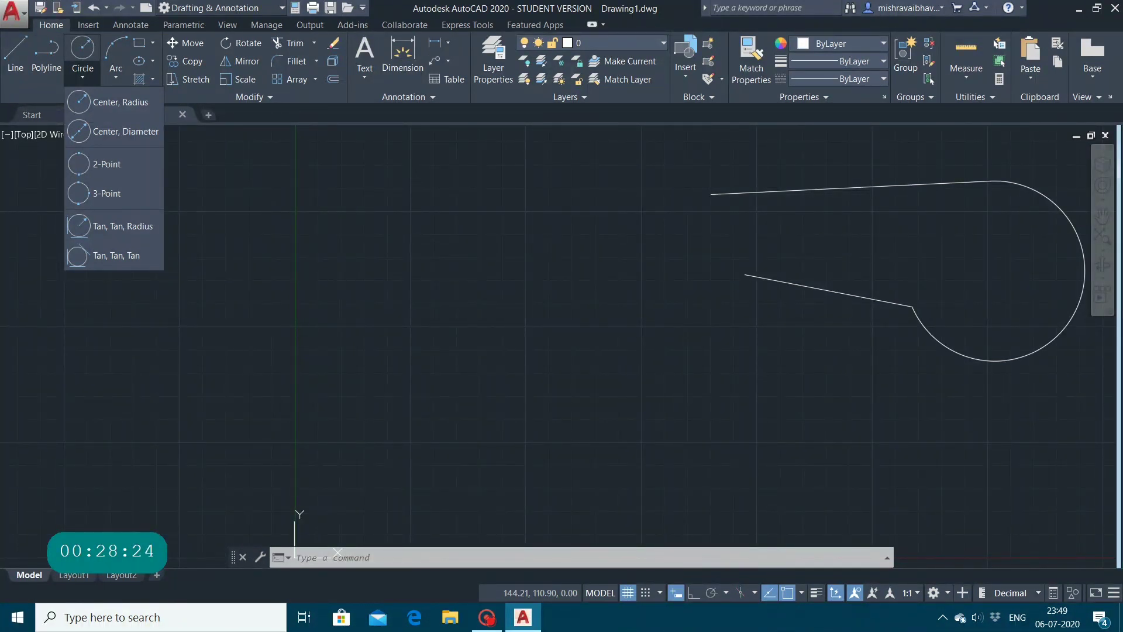
left_click(119, 102)
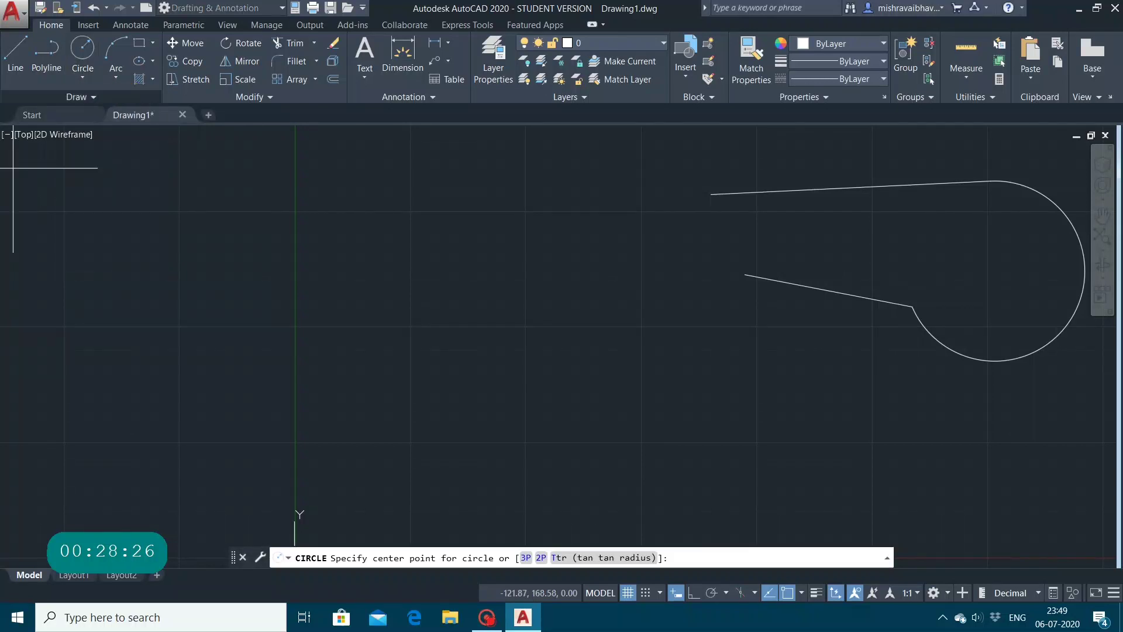
left_click(223, 291)
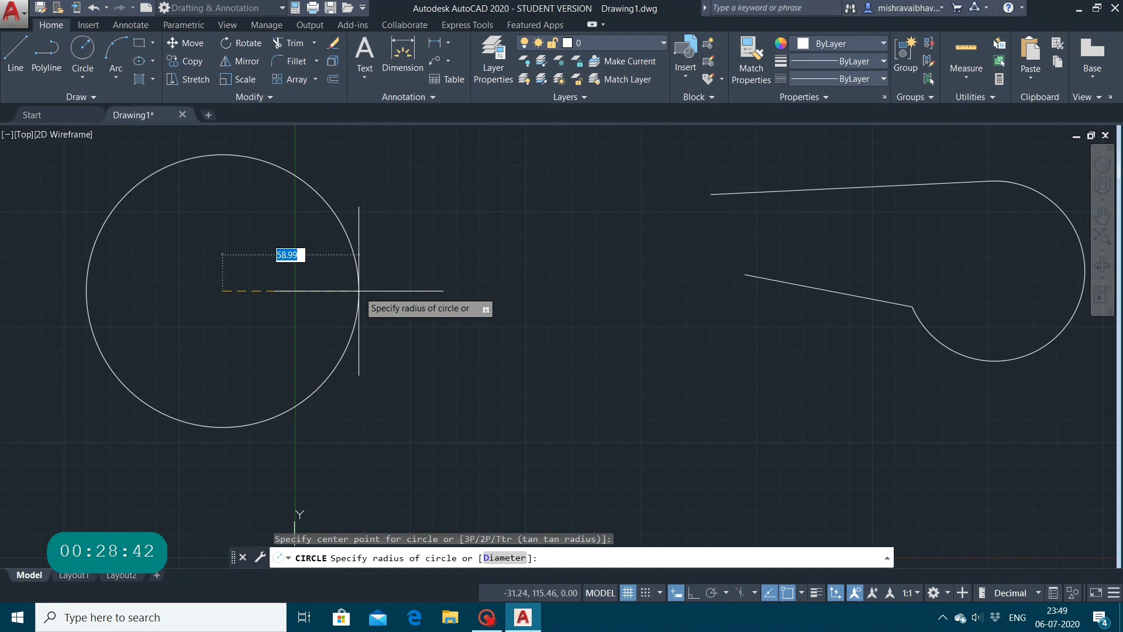
type("50")
key("Return")
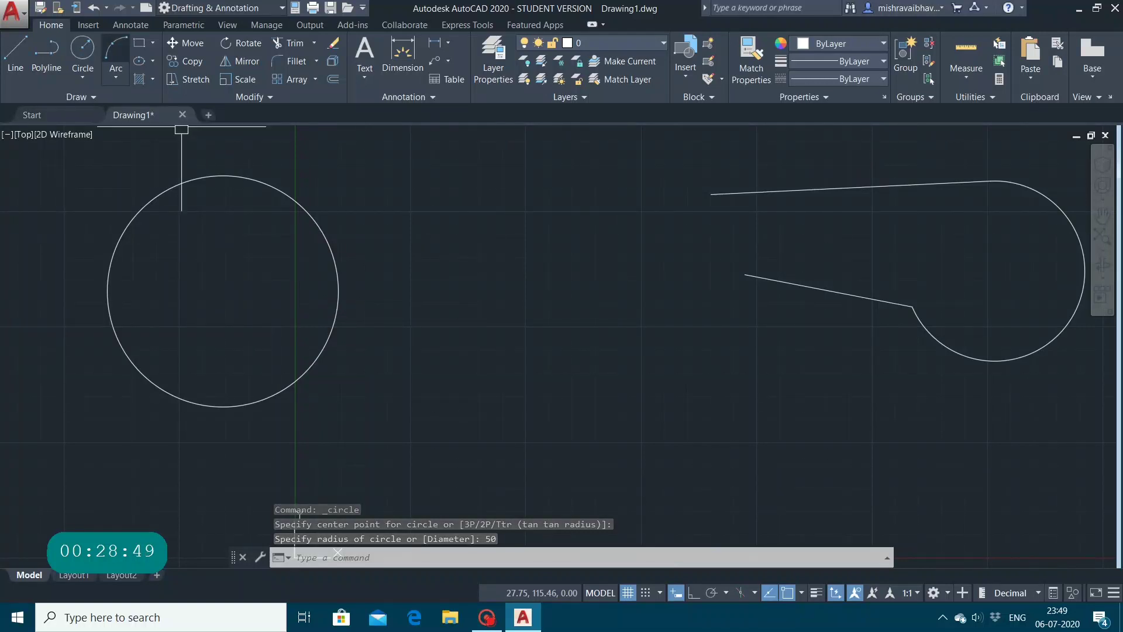
Draw a center-diameter circle centred at about (52, 124), beside the first circle, with a diameter of 50
left_click(81, 76)
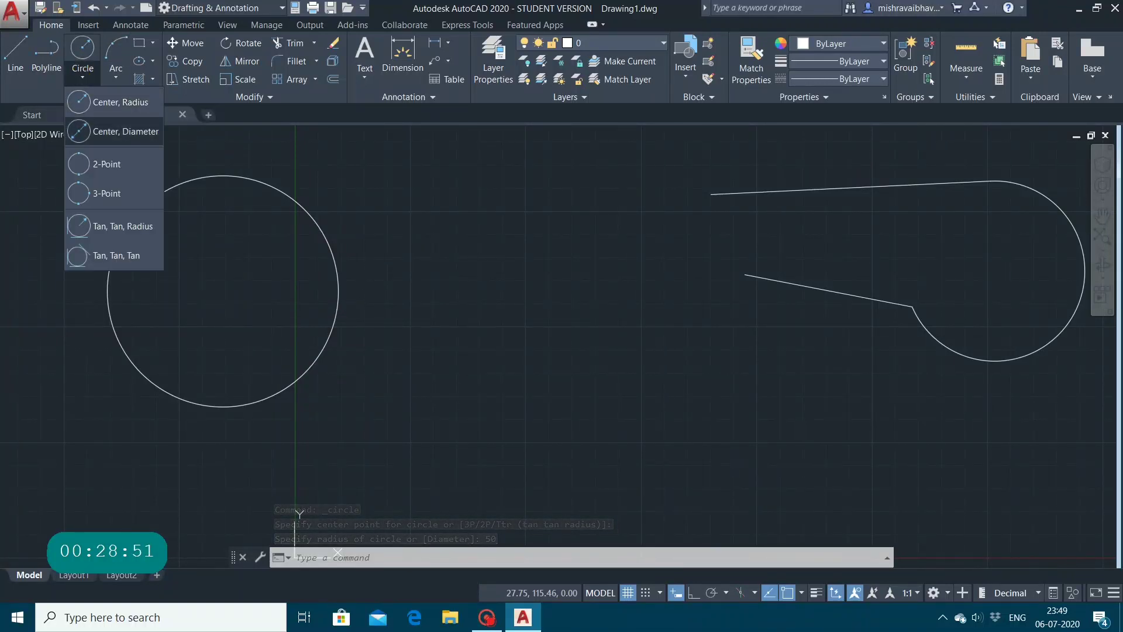
left_click(88, 131)
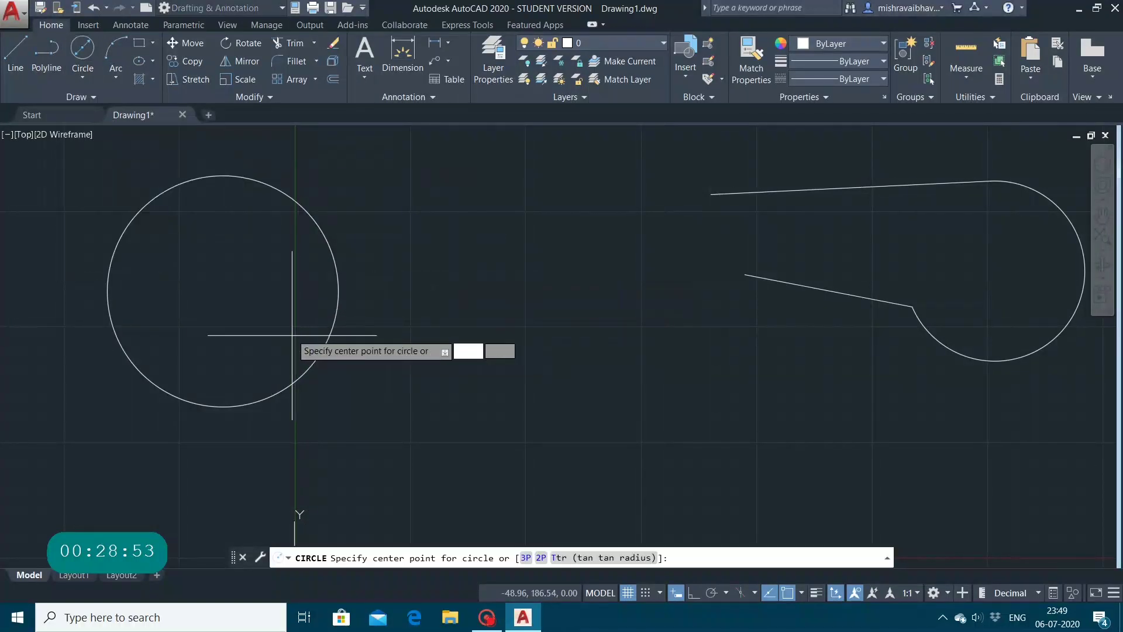
left_click(413, 271)
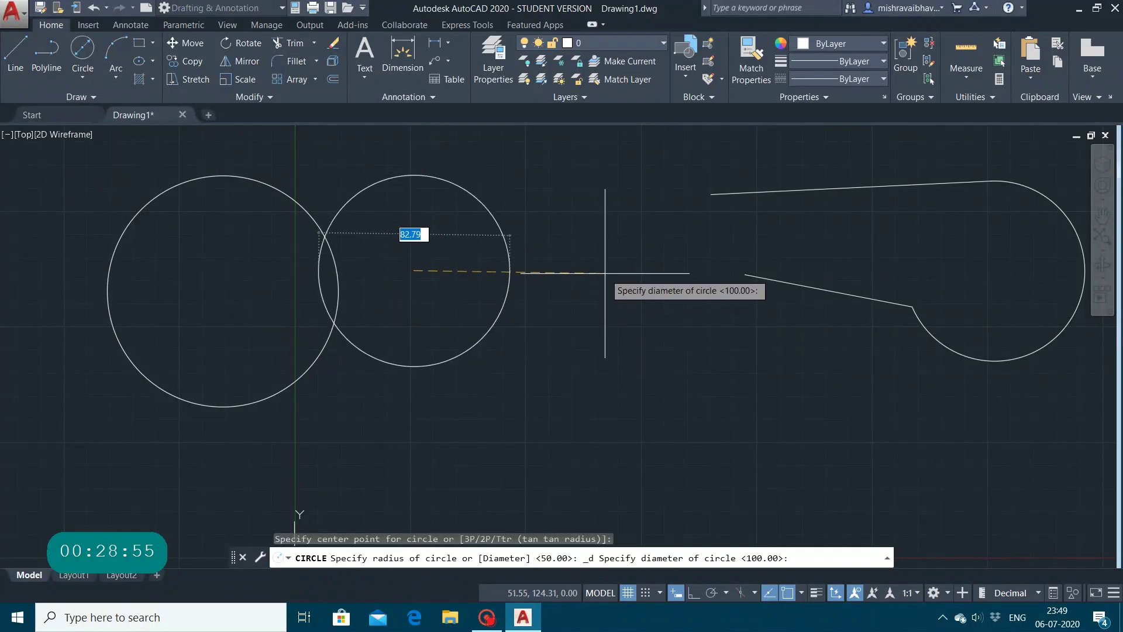
type("5")
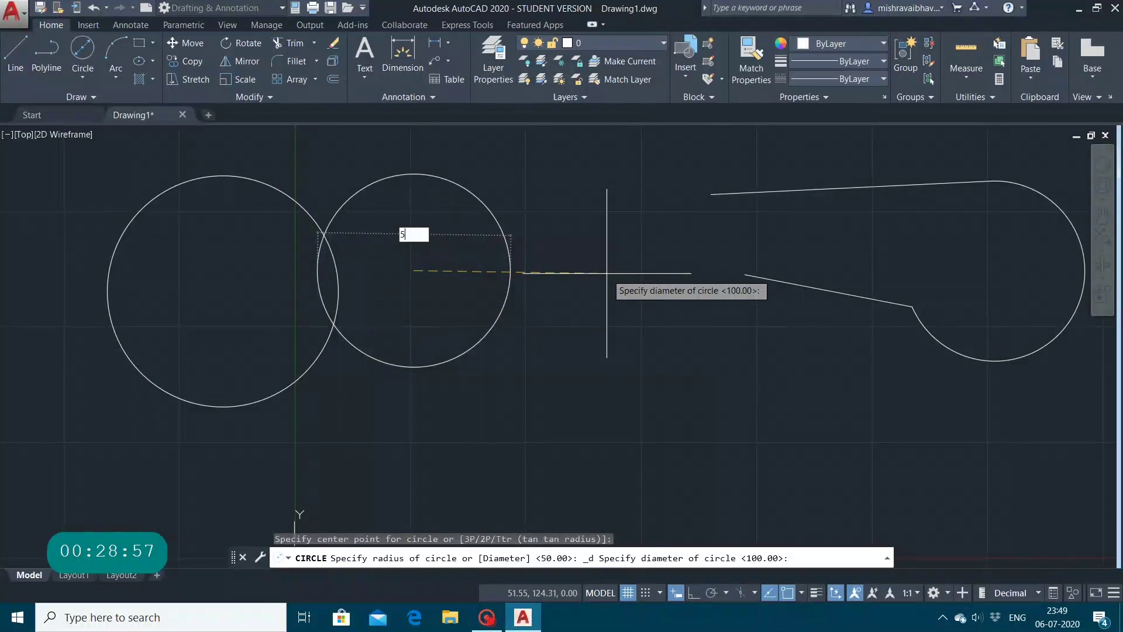
type("0")
key("Return")
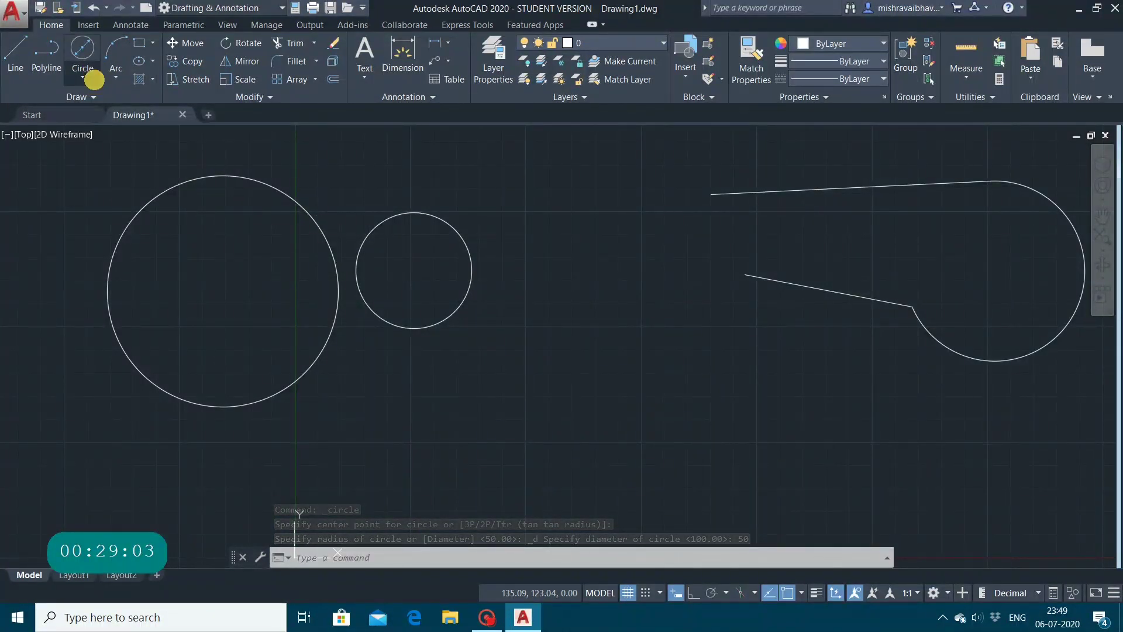
left_click(83, 76)
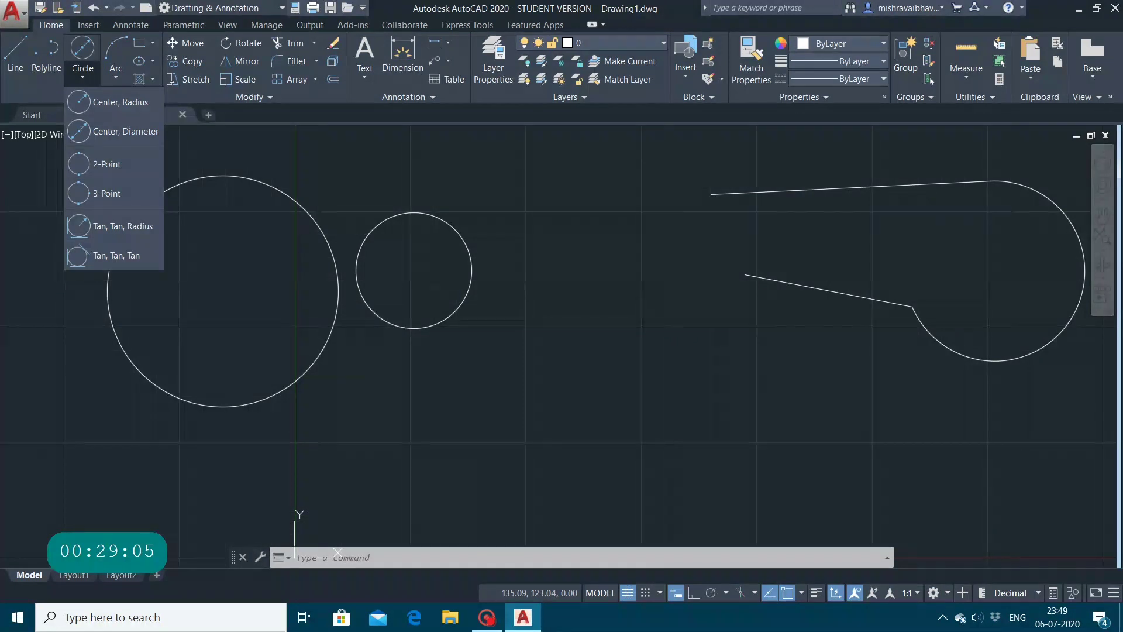
left_click(15, 56)
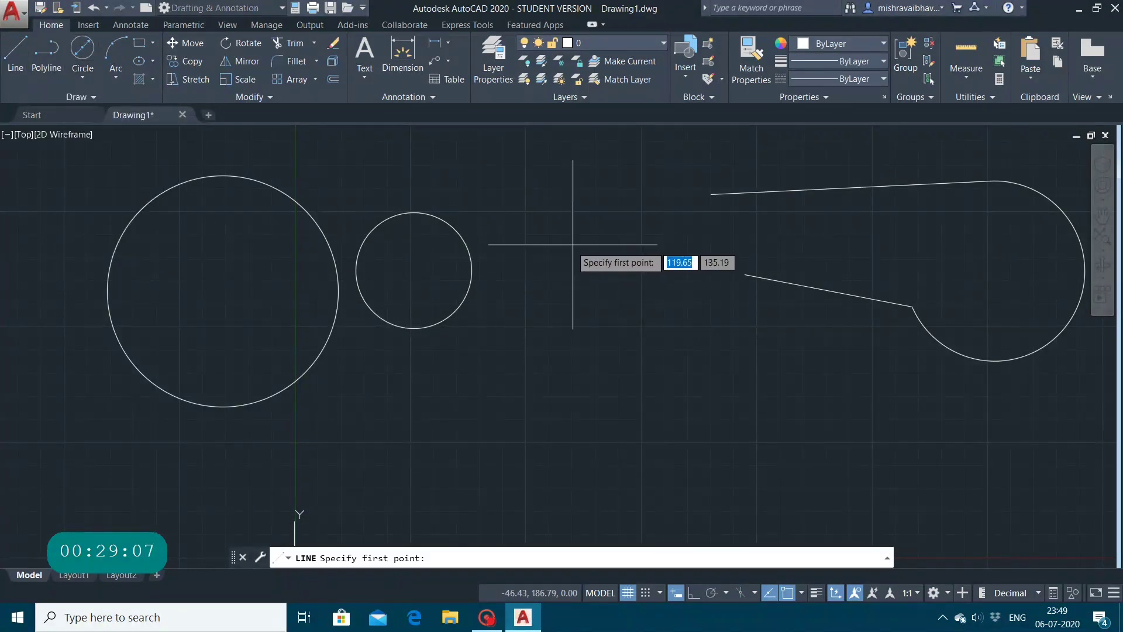
key("Escape")
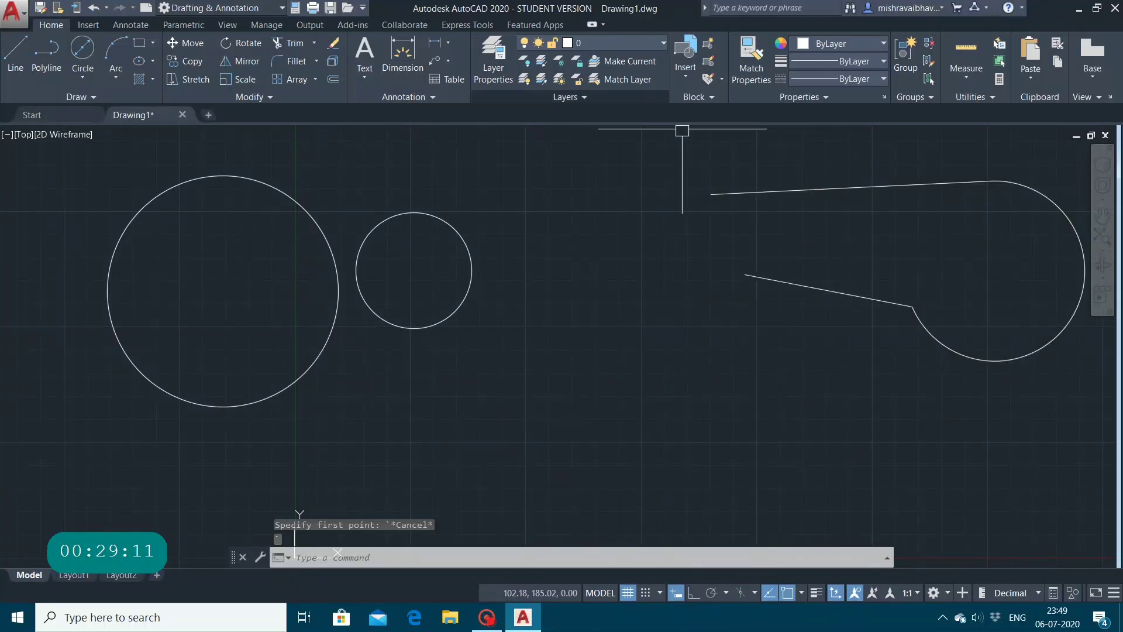
Draw a 2-Point circle from the remaining polyline's upper straight segment to its lower one, ending at about (231, 116)
left_click(83, 77)
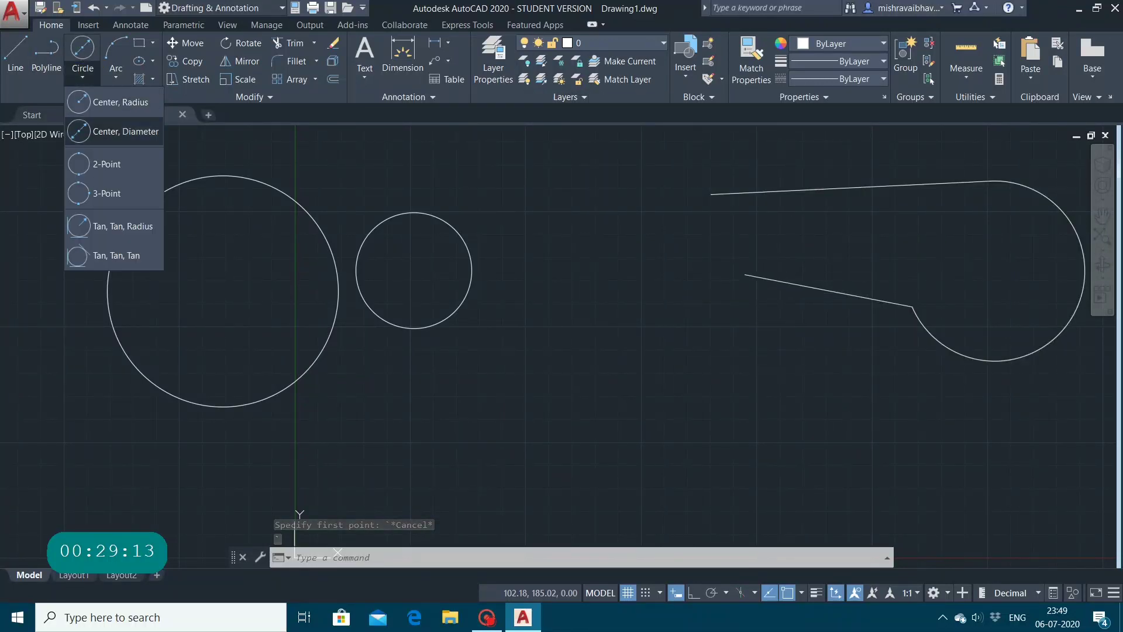
left_click(107, 164)
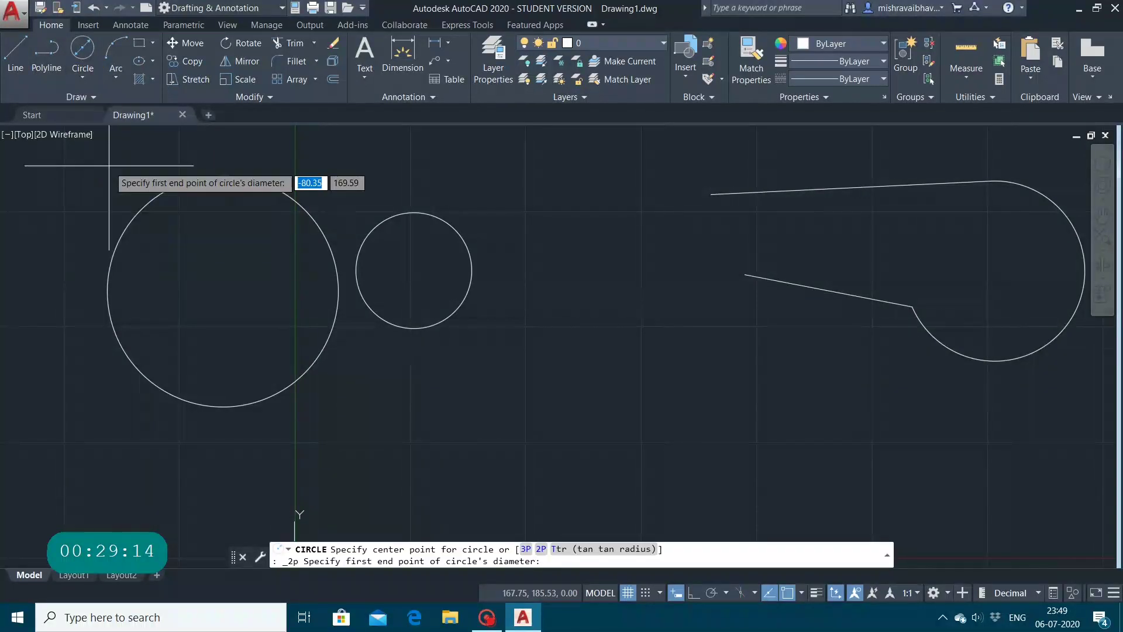
left_click(803, 190)
left_click(830, 291)
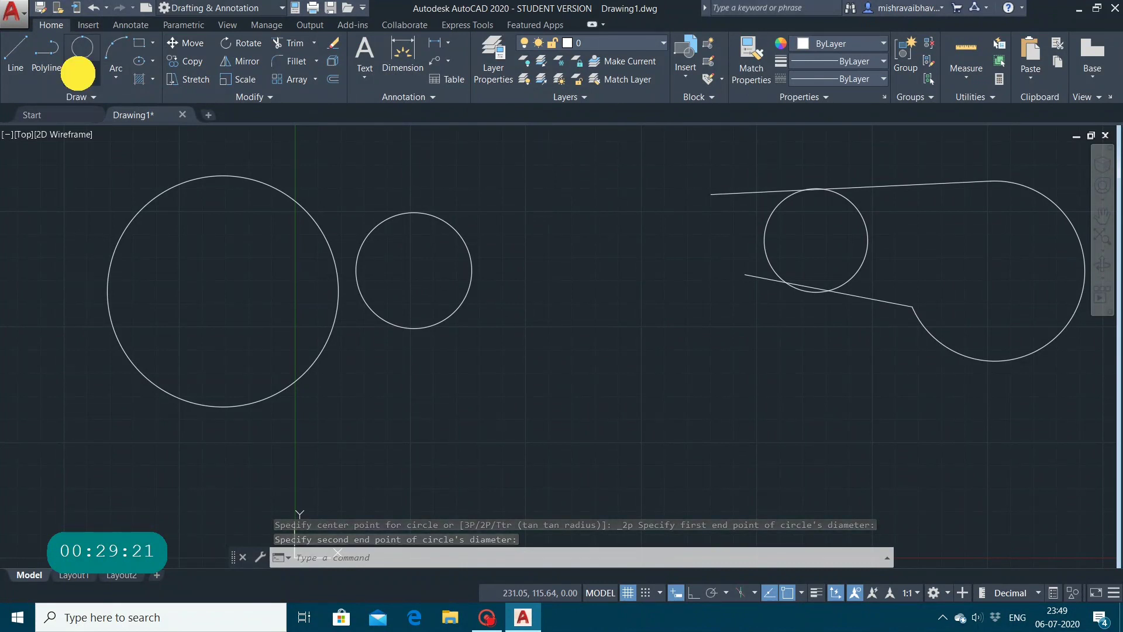
Draw a 3-Point circle through three points on the remaining polyline's large arc, the last at about (270, 104)
left_click(83, 77)
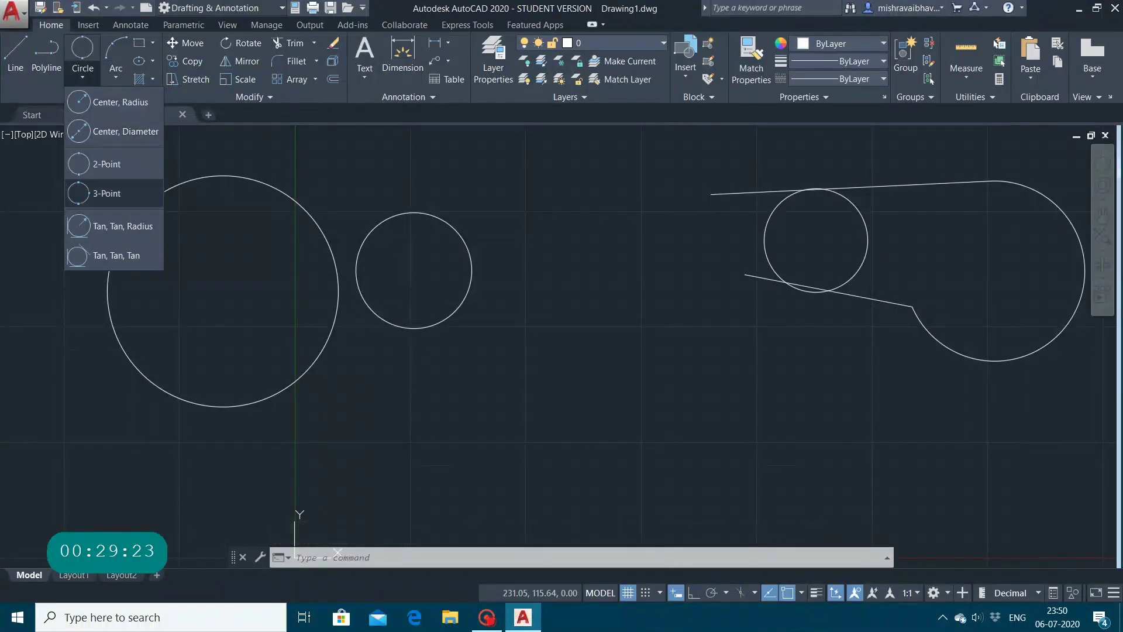
left_click(118, 195)
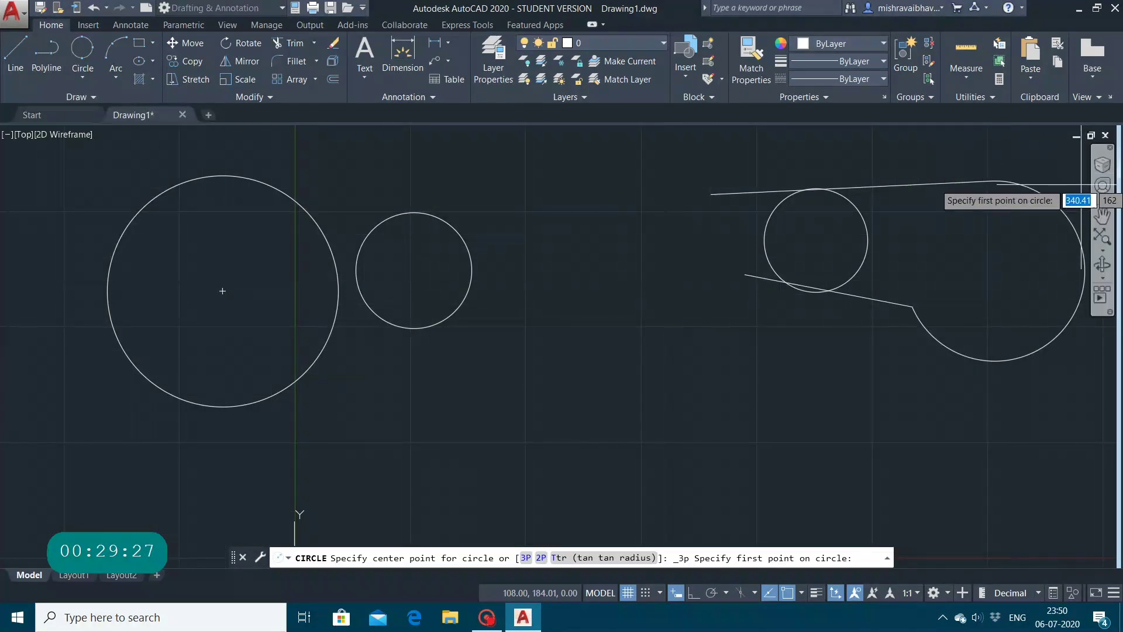
left_click(1059, 205)
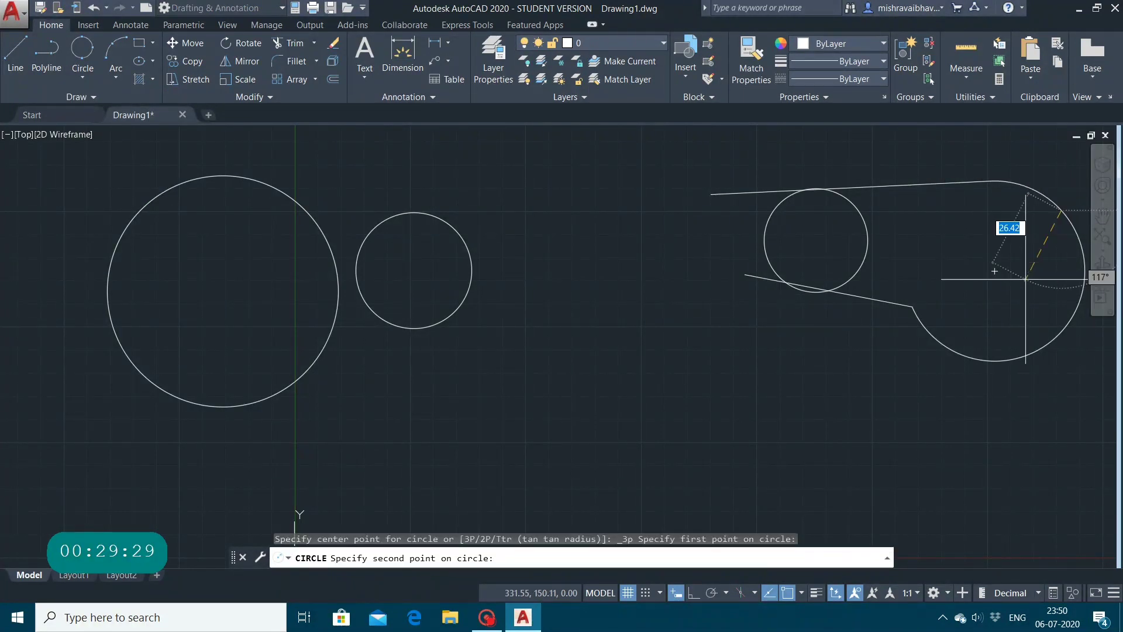
left_click(1012, 357)
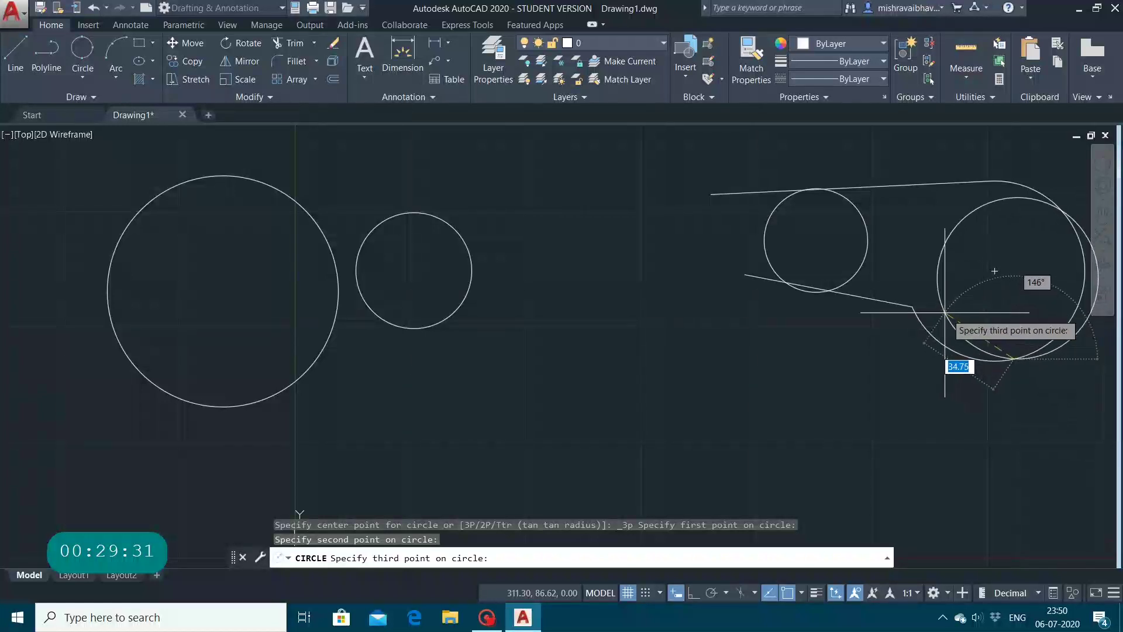
left_click(918, 318)
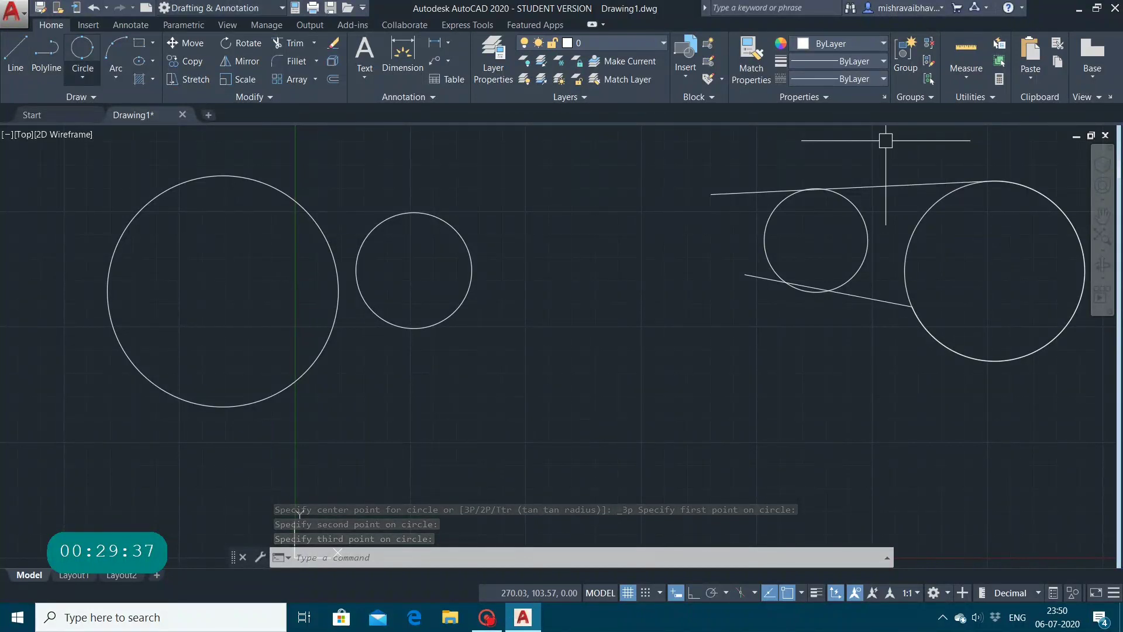
Draw a 3-Point arc below the circles from about (53, 66) through about (129, 88) to about (179, 51)
left_click(82, 77)
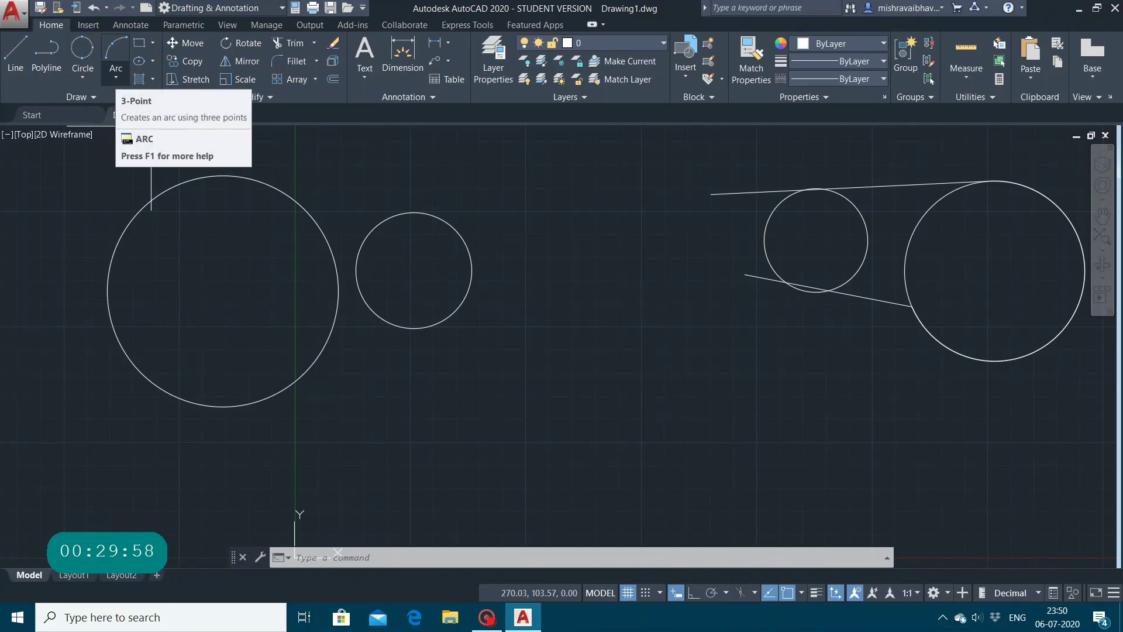
left_click(116, 77)
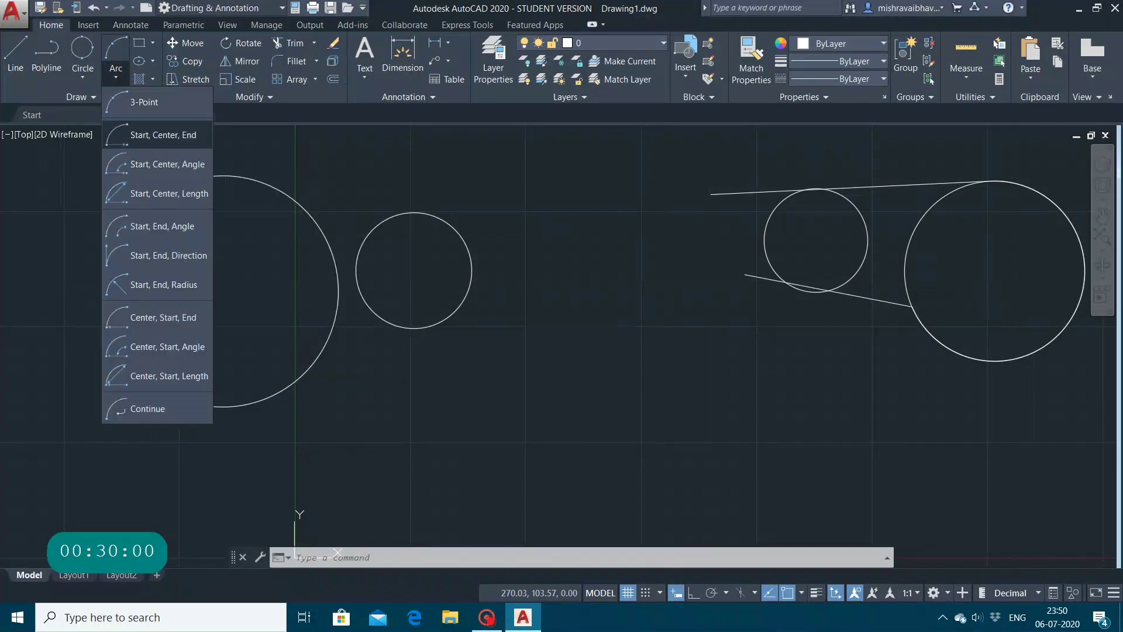
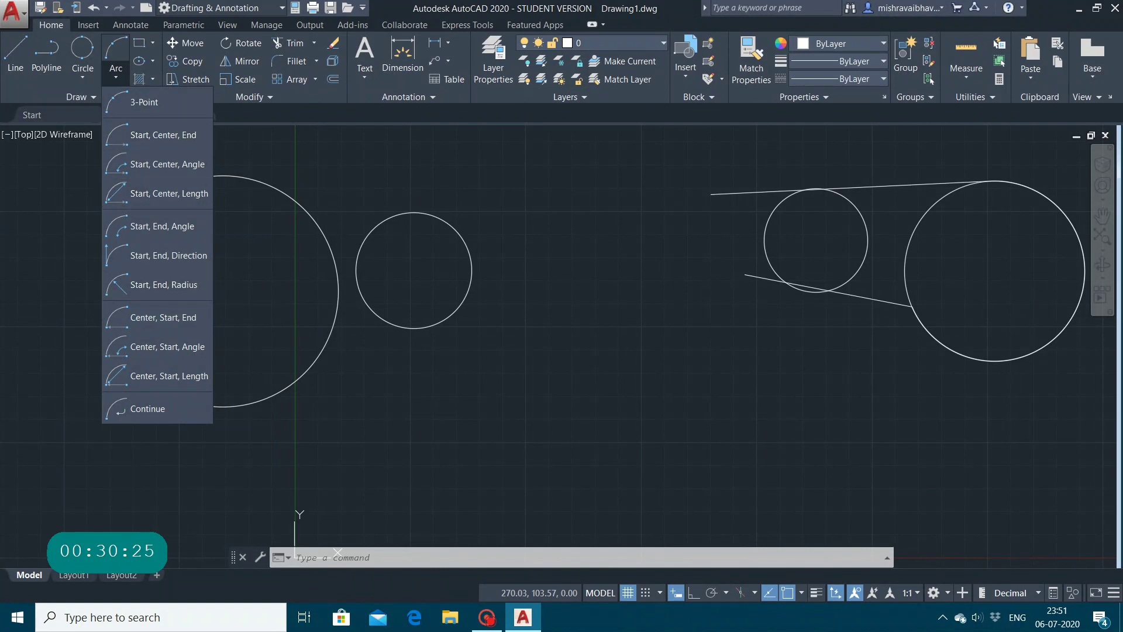
left_click(157, 99)
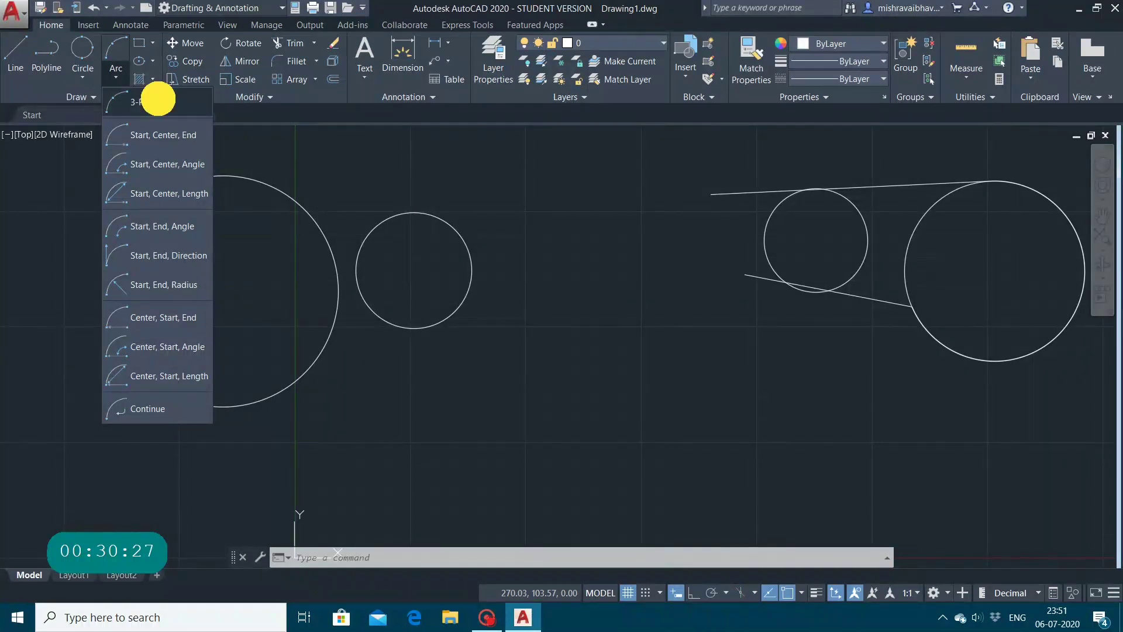
left_click(417, 405)
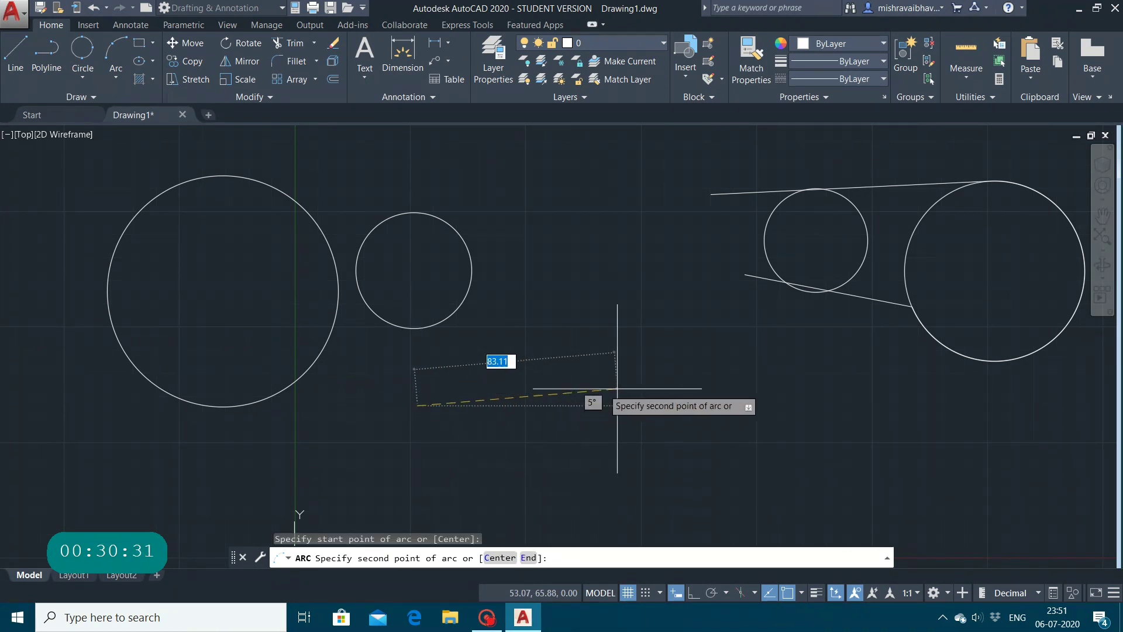
left_click(593, 354)
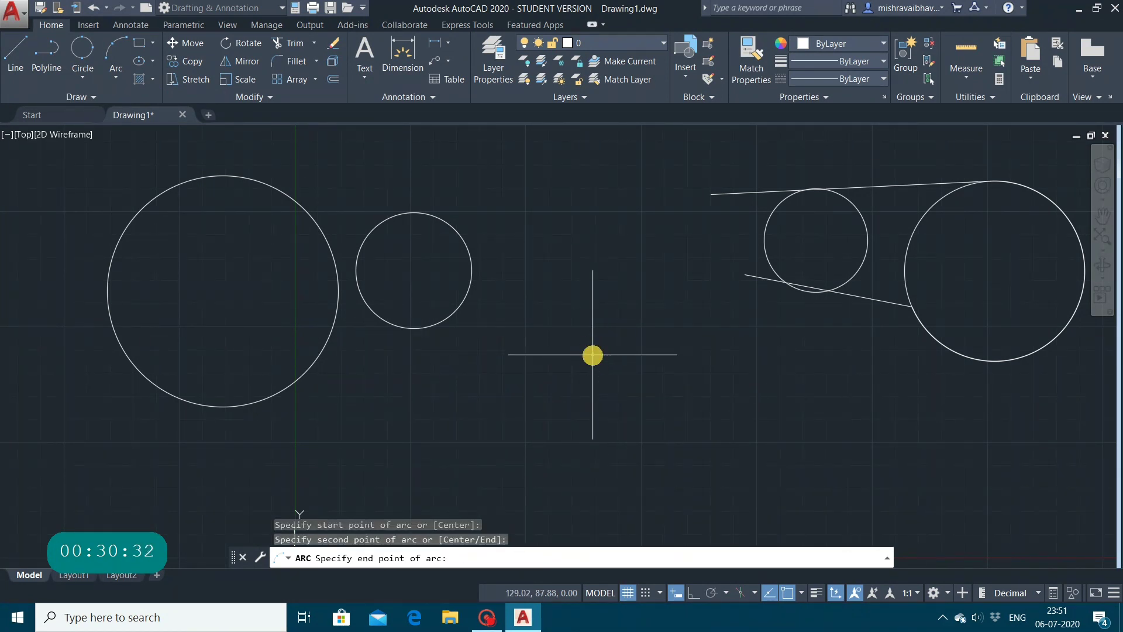
left_click(709, 440)
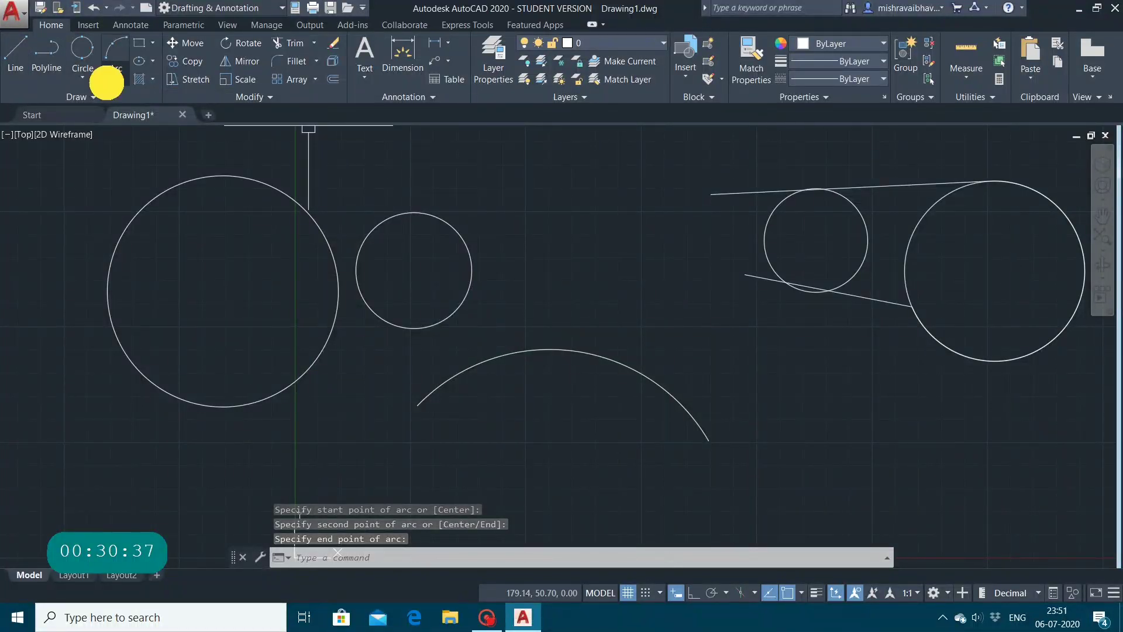
Draw a rectangle in the empty area below the arc, from corner about (-73, -98) to opposite corner about (129, -10)
left_click(116, 77)
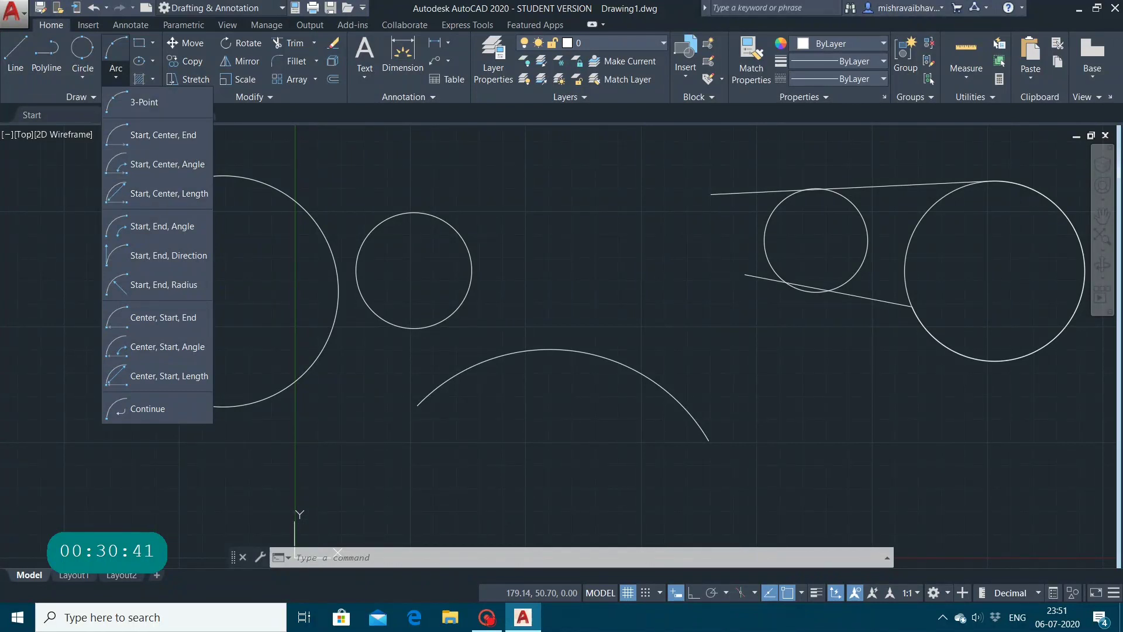
left_click(14, 230)
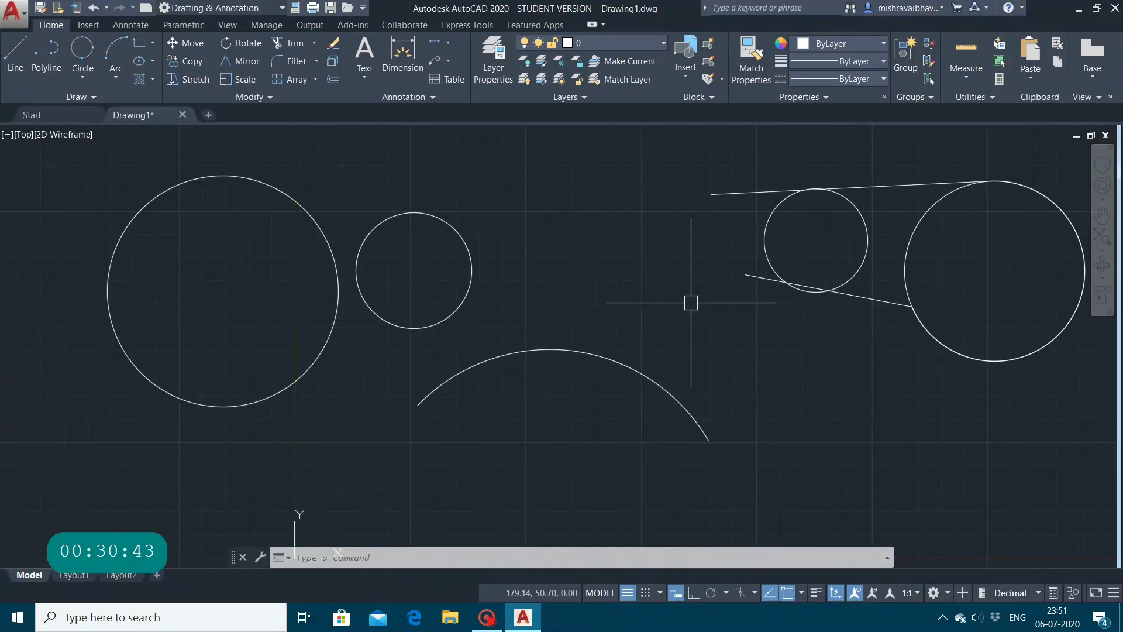
left_click(1102, 216)
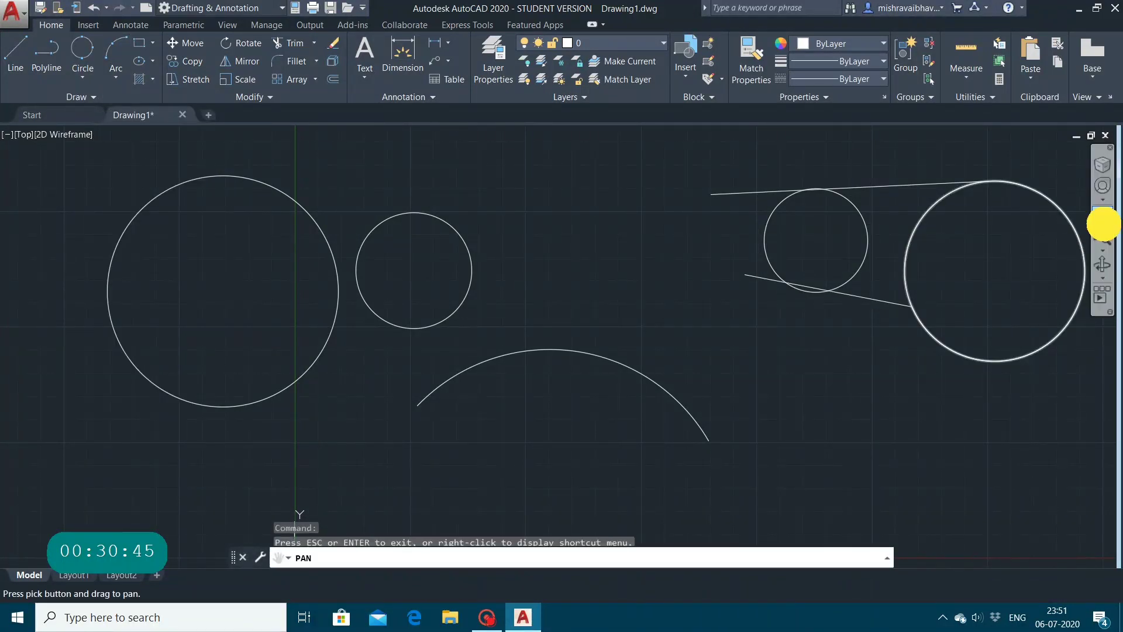
left_click_drag(644, 406, 727, 93)
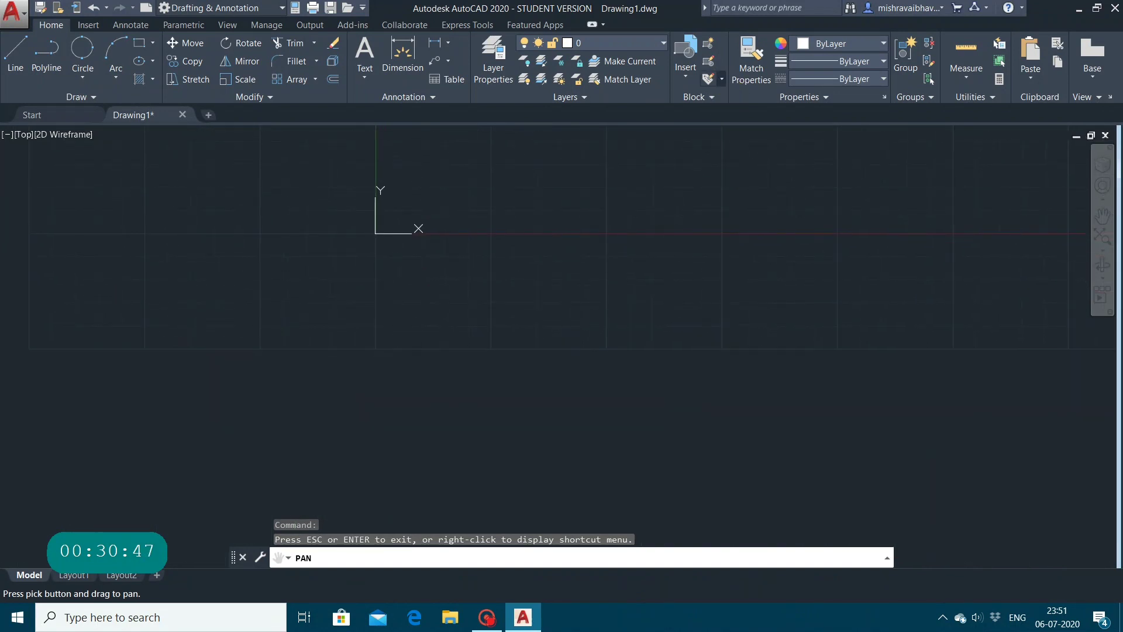
key("Escape")
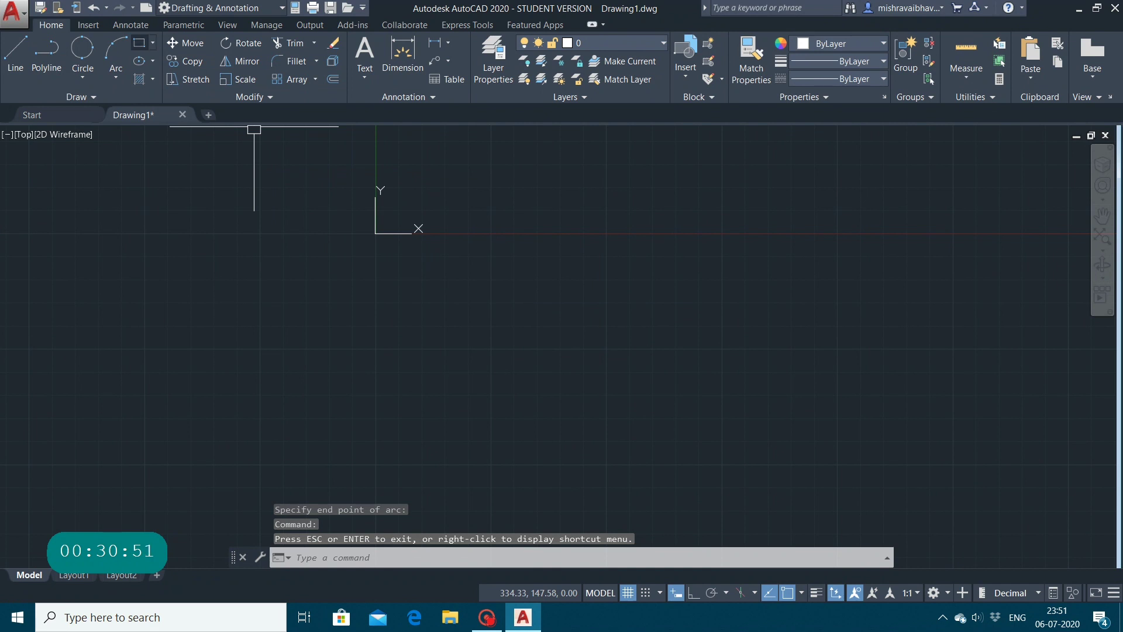
left_click(141, 43)
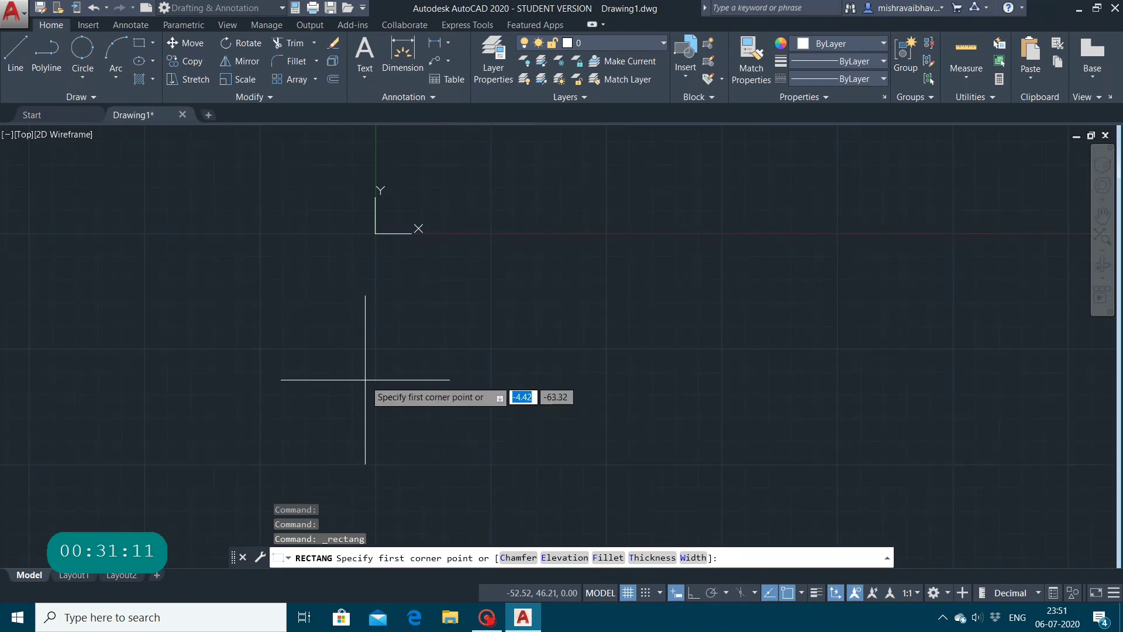
left_click(206, 460)
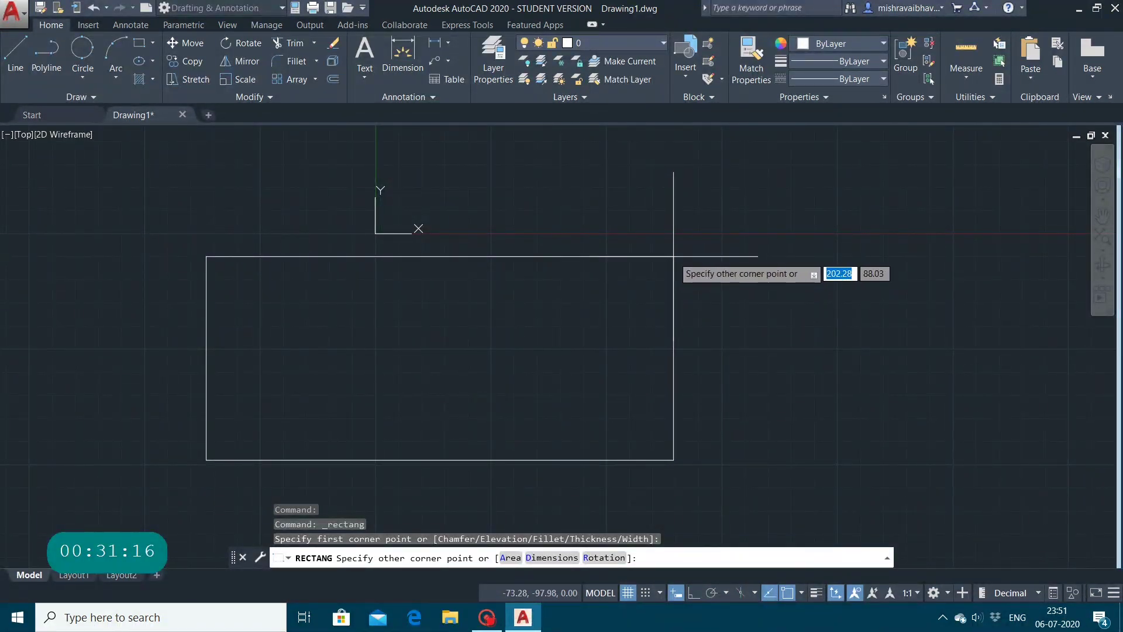
left_click(673, 256)
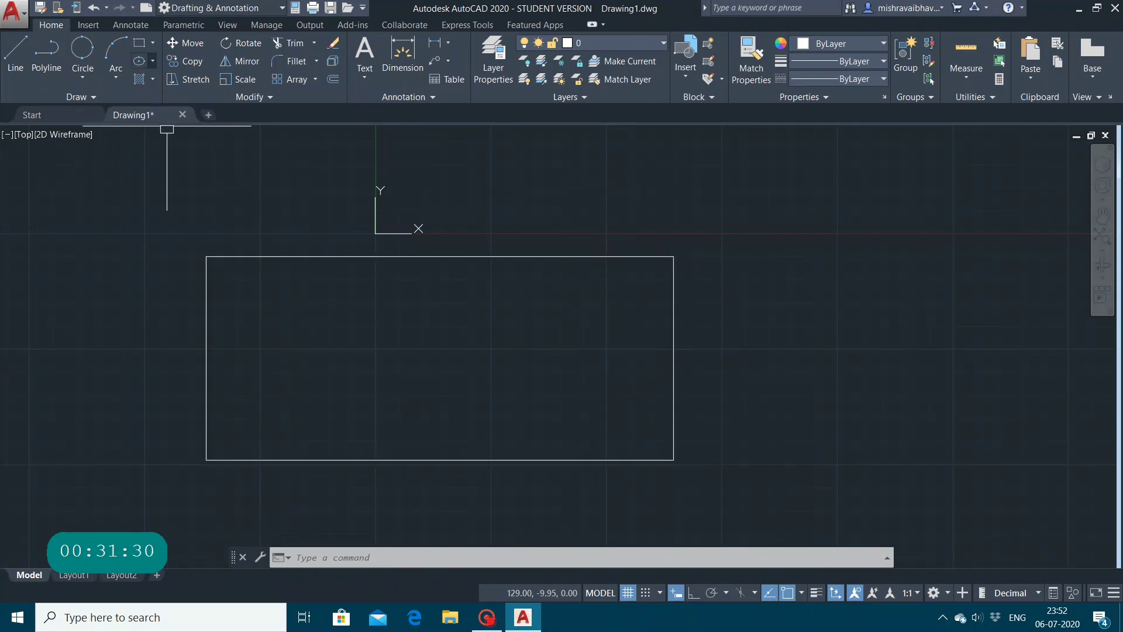
Draw a second rectangle beside the first from a corner at about (156, -100), using Dimensions with length 50 and width 100
left_click(139, 42)
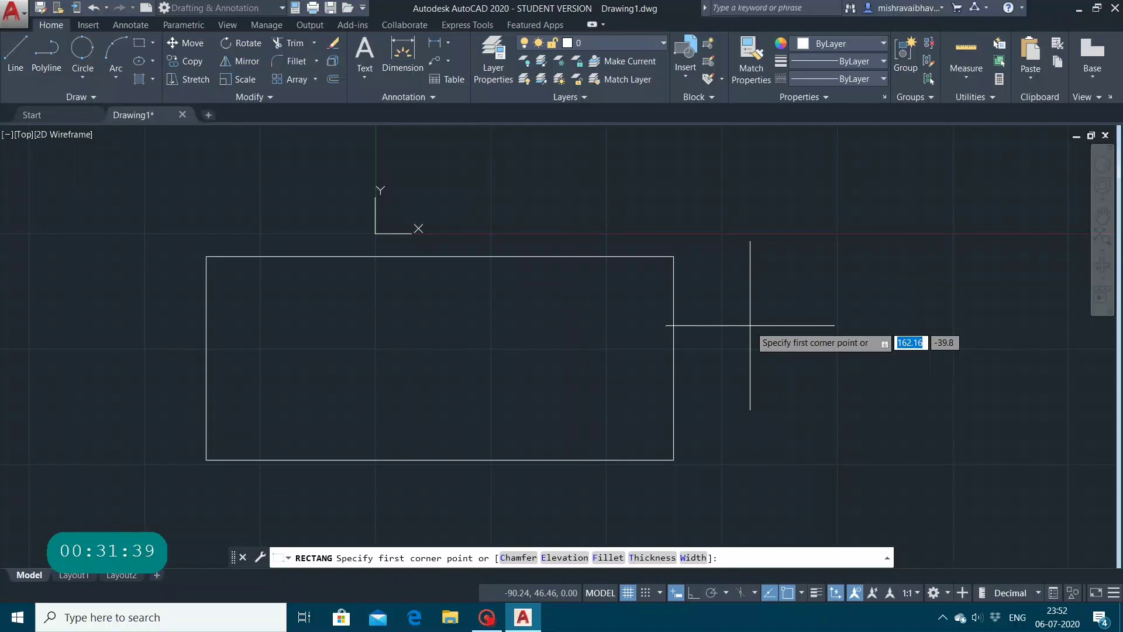
left_click(736, 465)
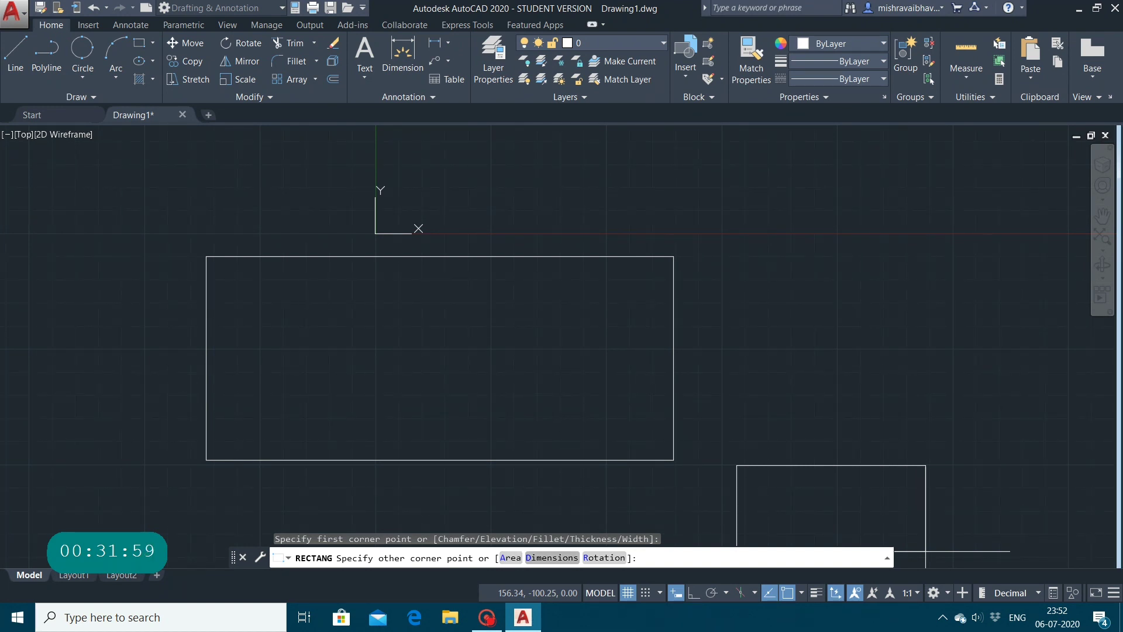
left_click(552, 558)
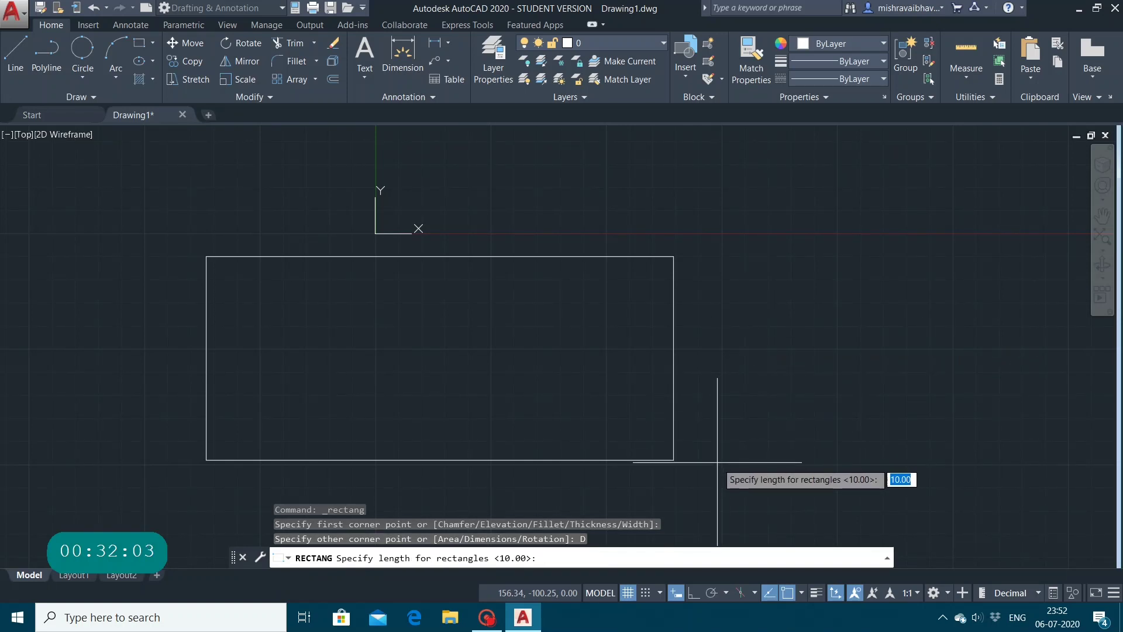
type("50")
key("Return")
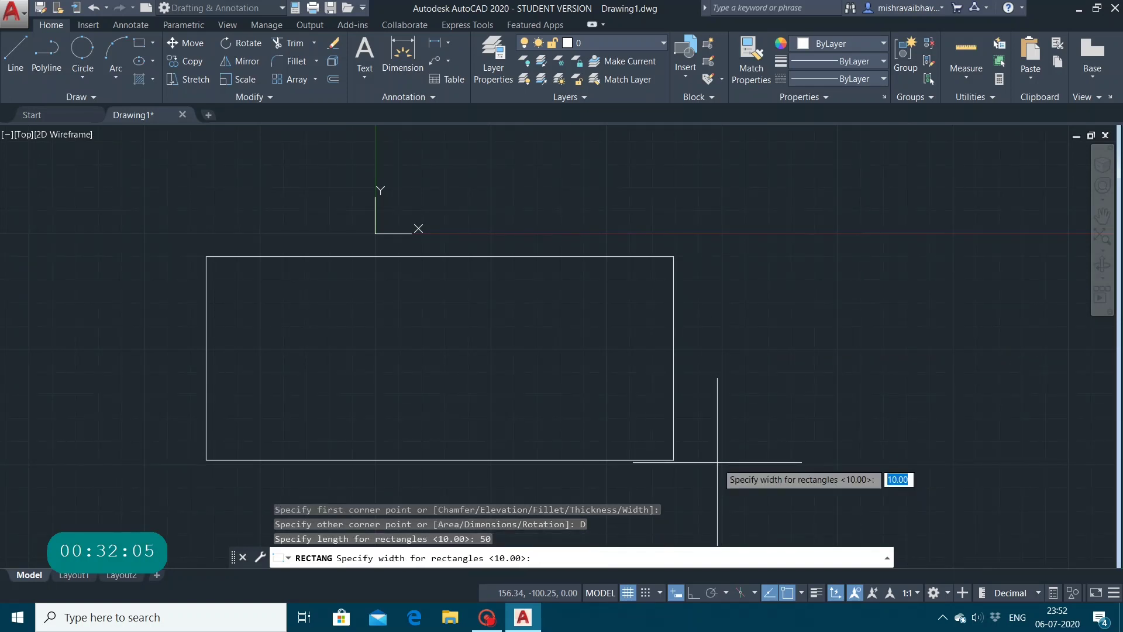
type("1")
key("Return")
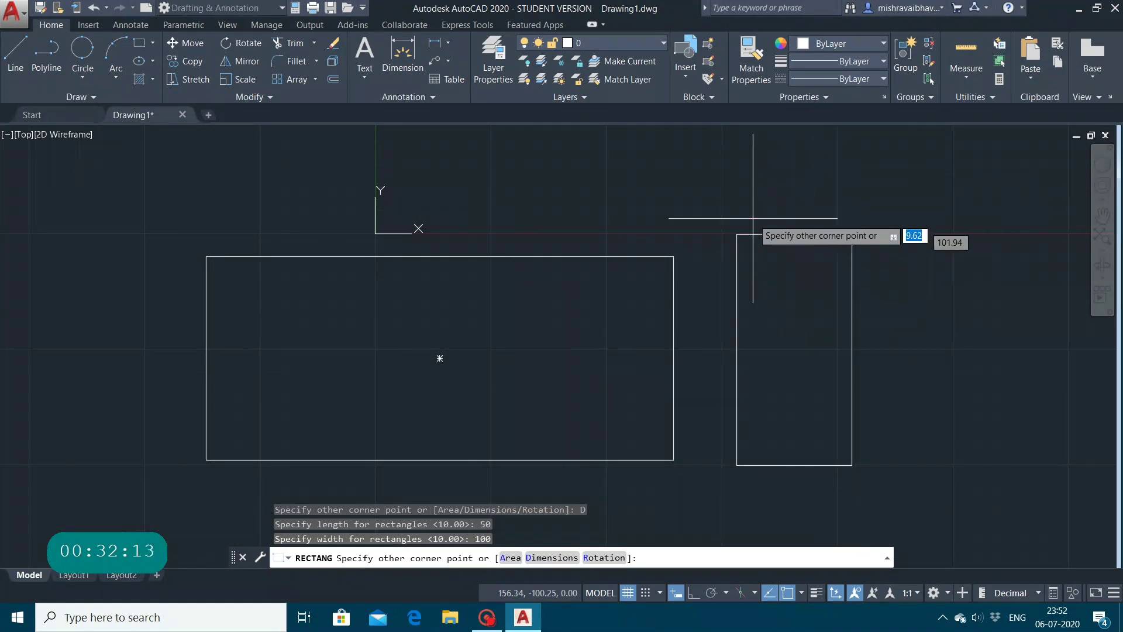
left_click(905, 292)
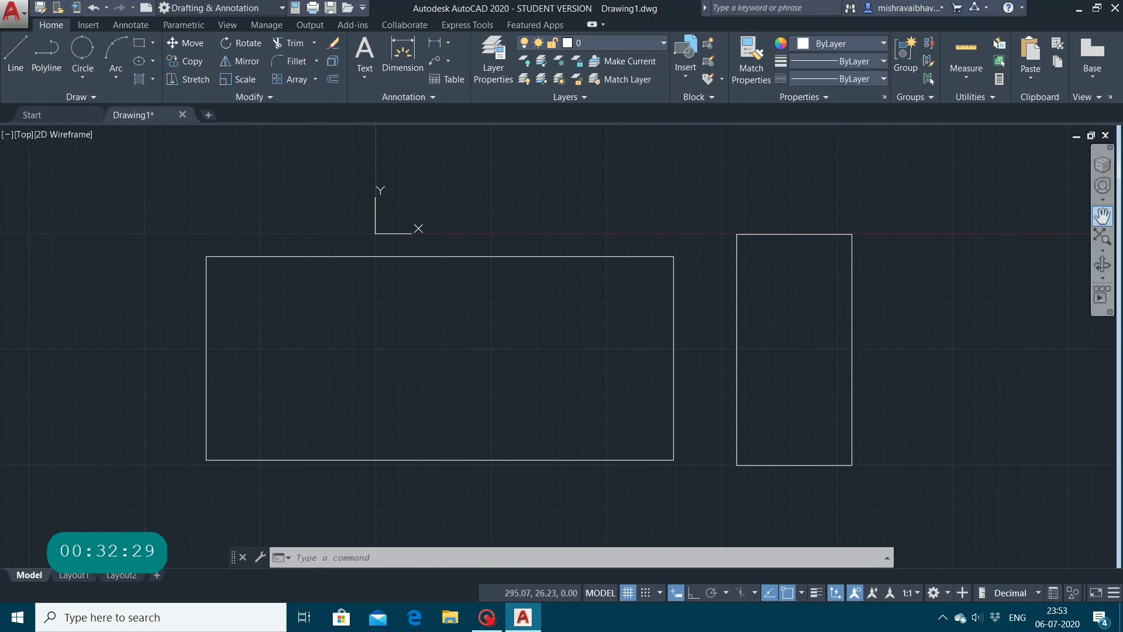
Begin a 3-sided polygon in the empty area below the rectangles, centred at about (-40, -200)
left_click(1102, 216)
left_click_drag(639, 314, 750, 6)
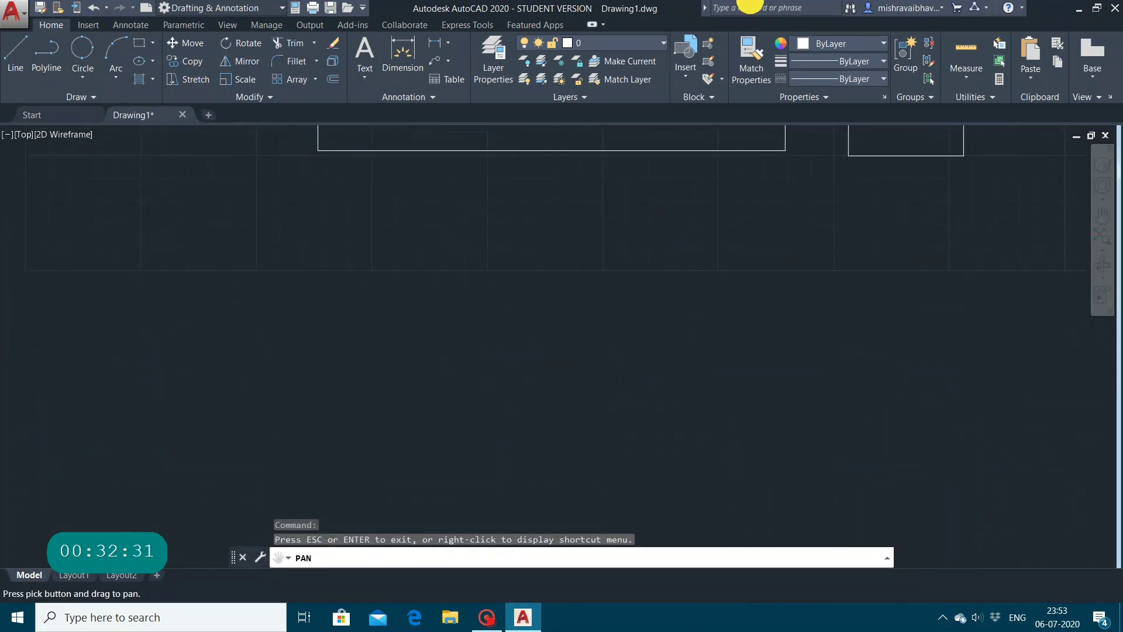
left_click_drag(489, 208, 535, 177)
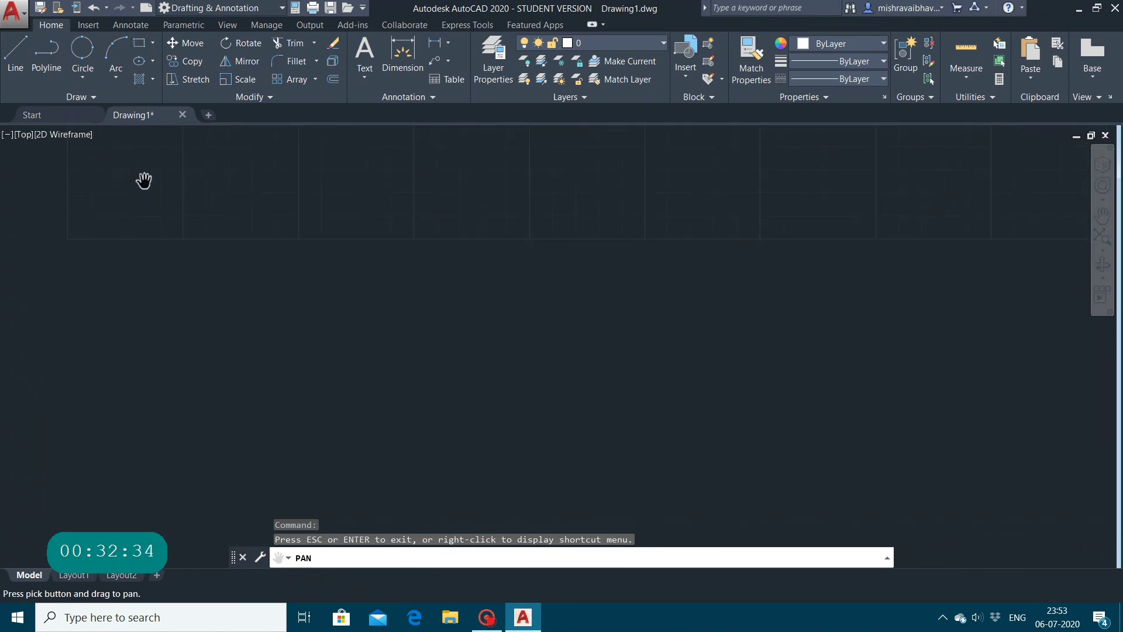
key("Escape")
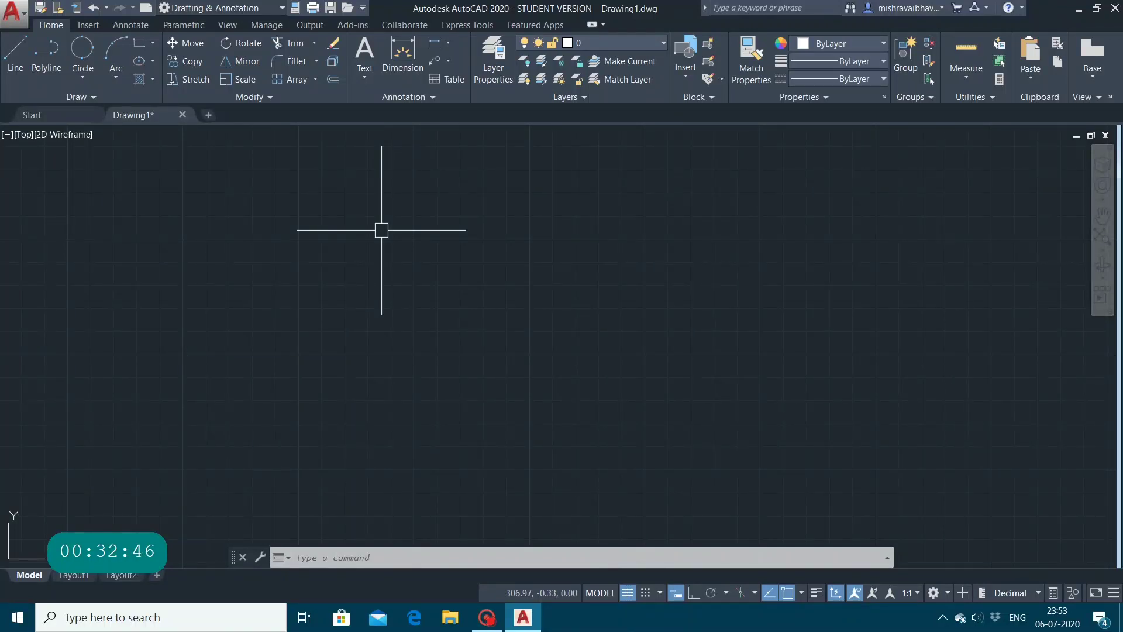
mouse_move(382, 230)
left_mouse_down()
mouse_move(371, 175)
mouse_move(310, 129)
left_mouse_up()
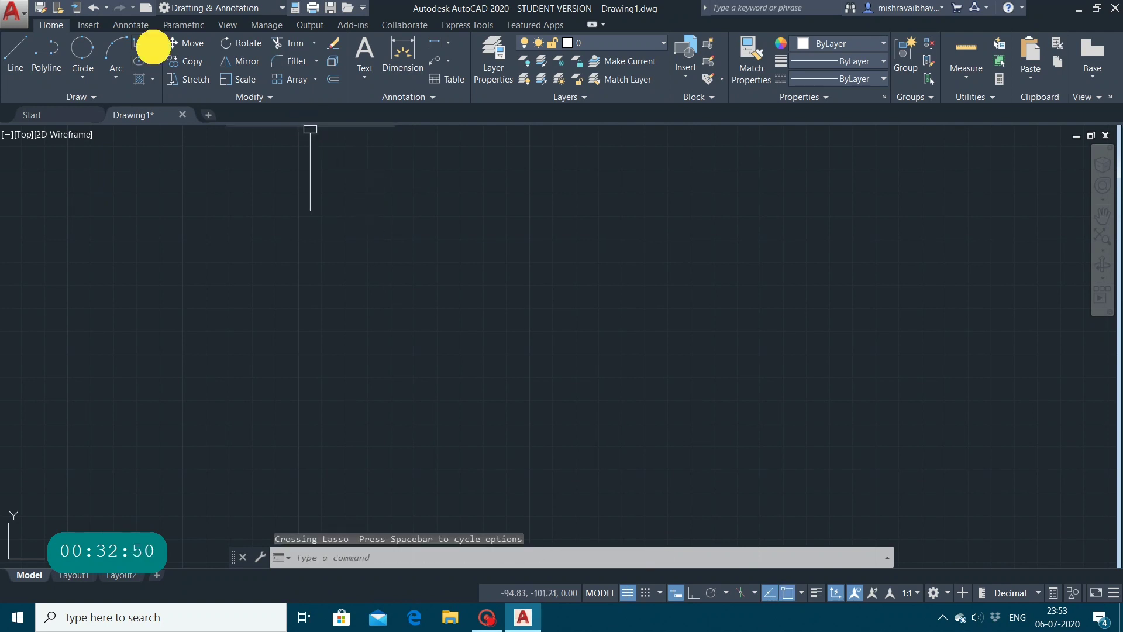
left_click(152, 42)
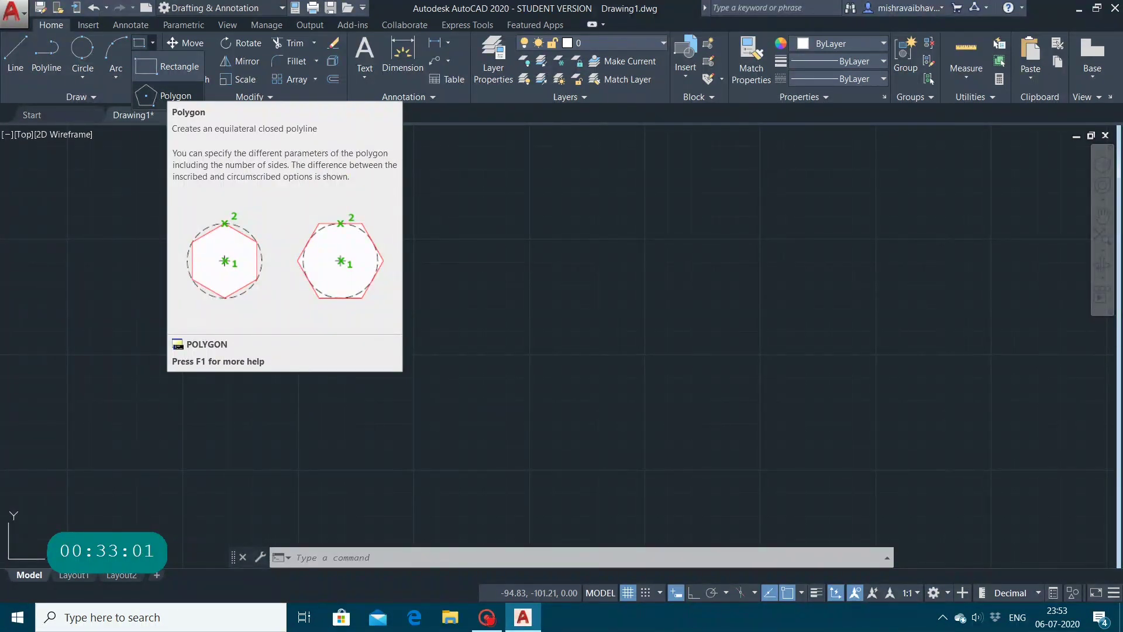
left_click(166, 94)
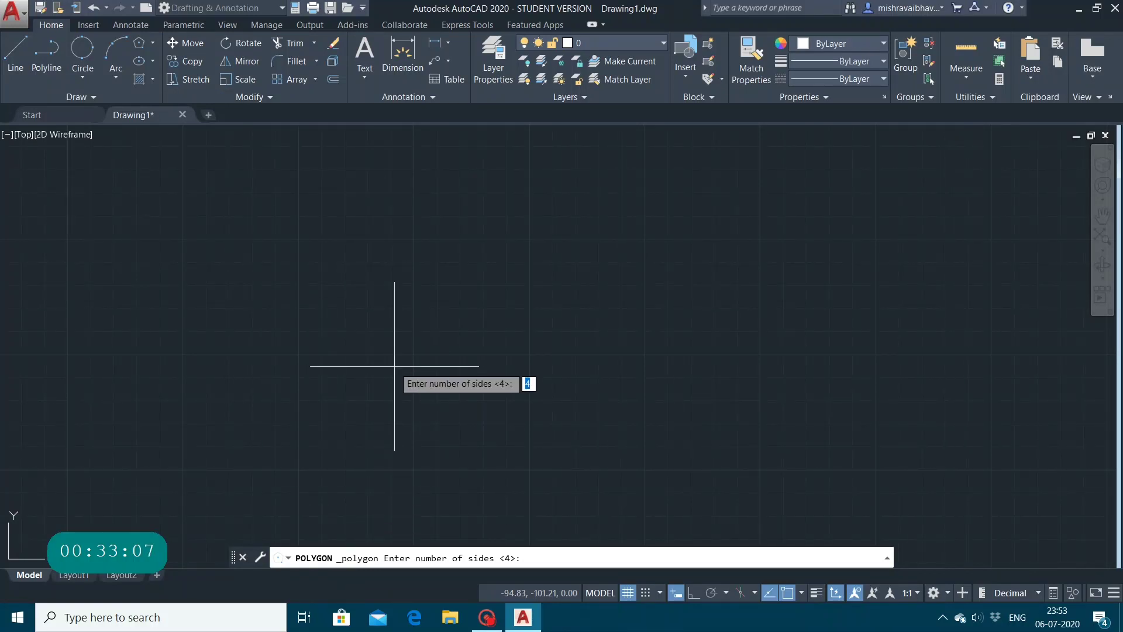
type("3")
key("Return")
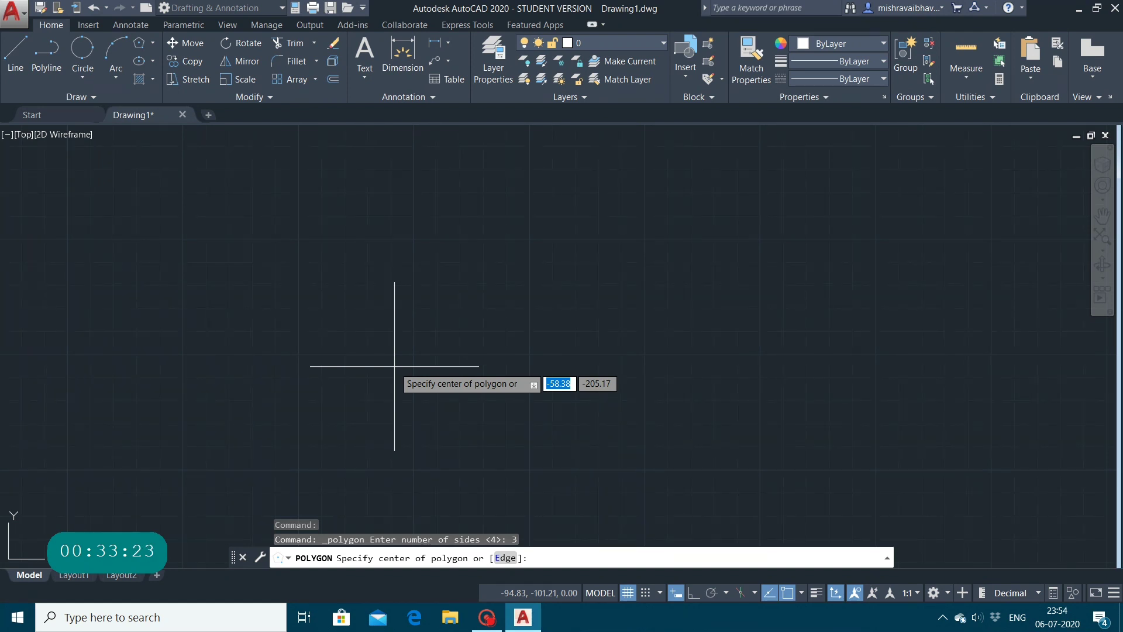
left_click(436, 353)
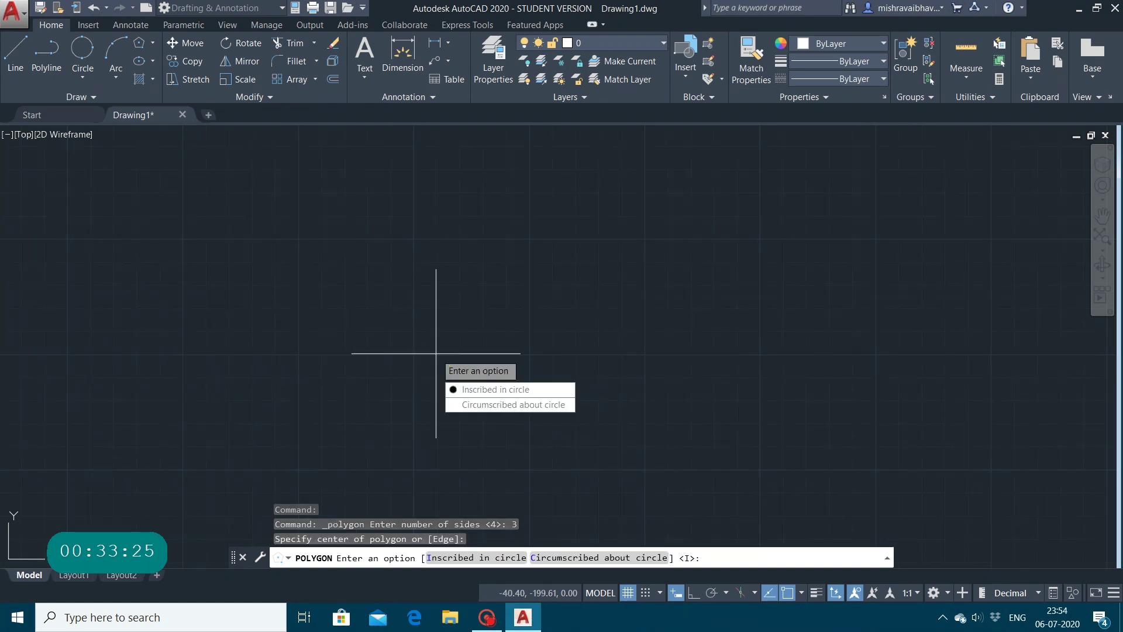
Complete the triangle as a polygon inscribed in a circle with a radius of 60
key("Down")
key("Down")
key("Up")
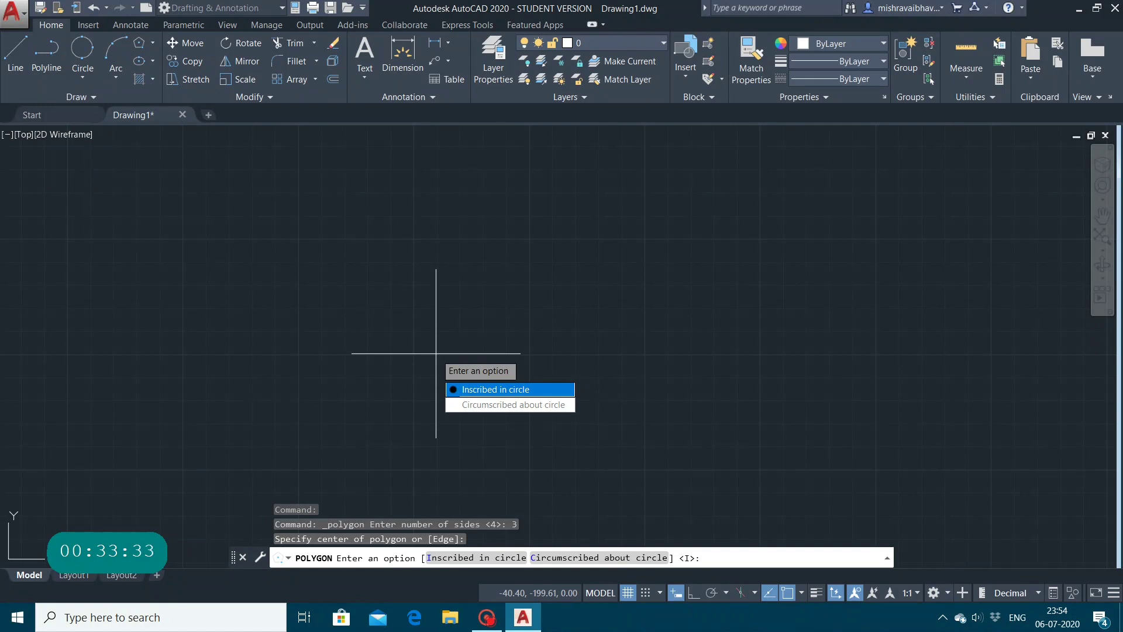
key("Return")
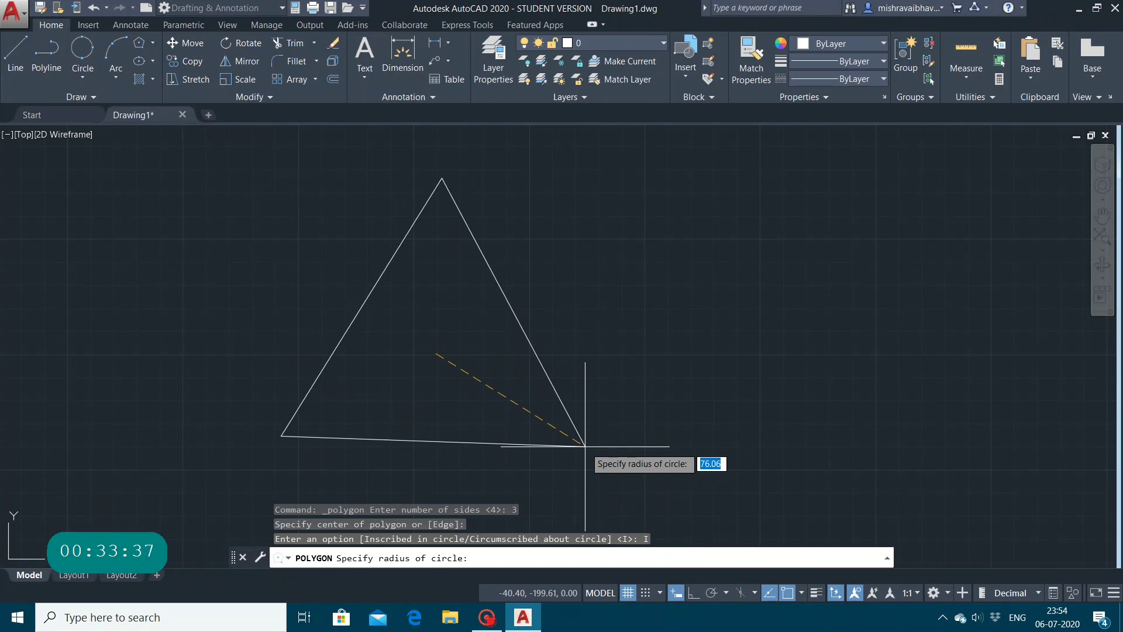
type("60")
key("Return")
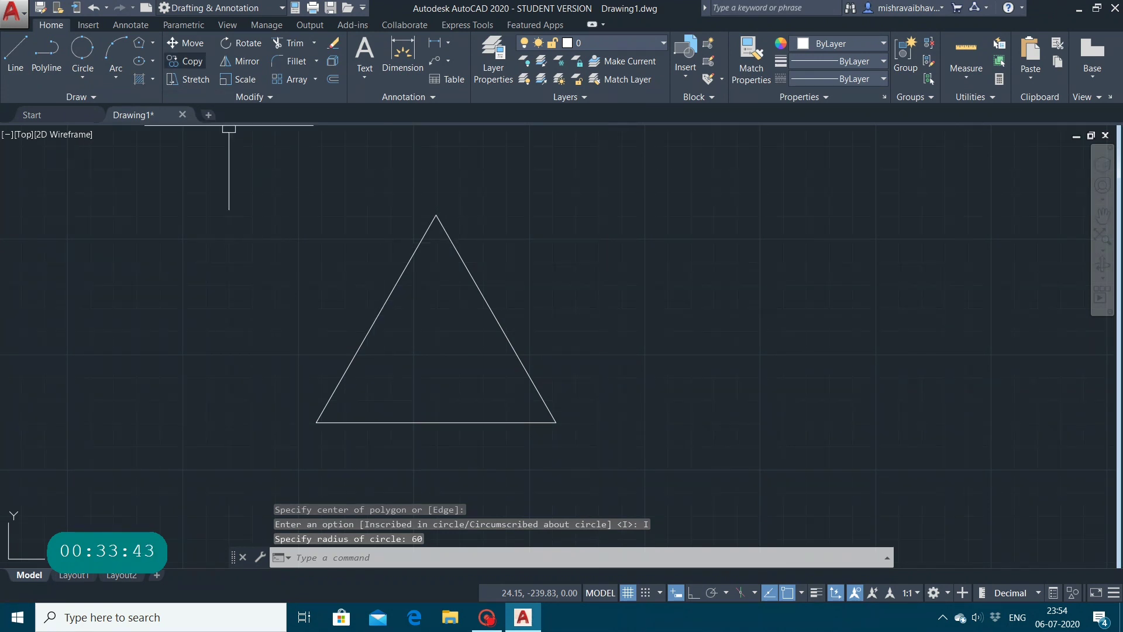
Draw a 3-sided polygon around the existing triangle, centred on that triangle's centre and circumscribed about a circle of radius 60
left_click(152, 42)
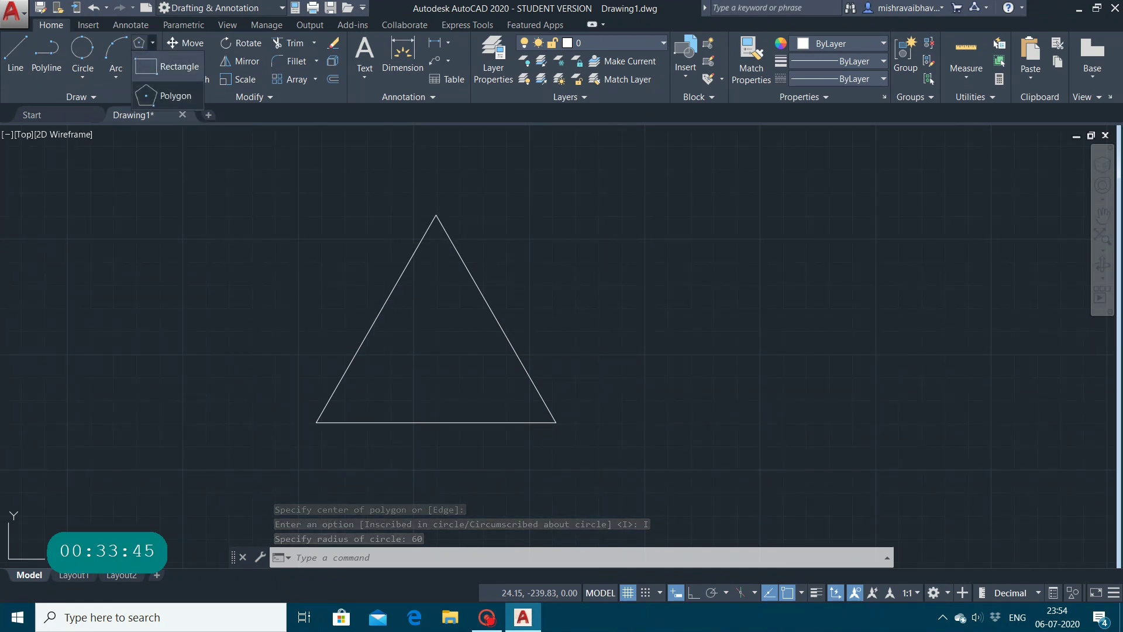
left_click(170, 95)
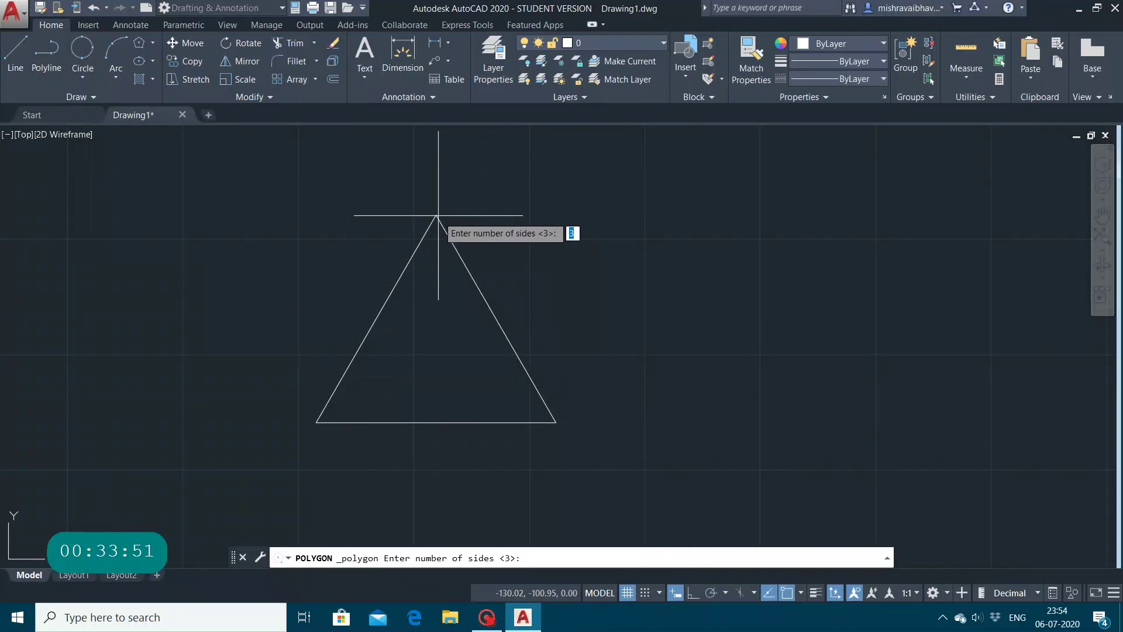
key("Return")
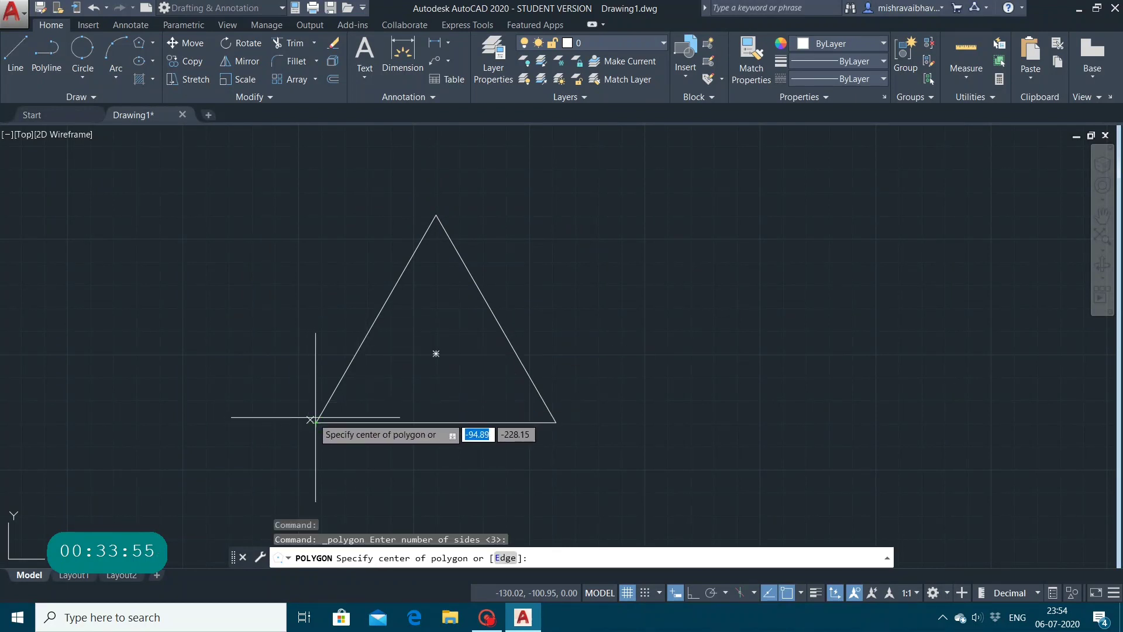
left_click(436, 353)
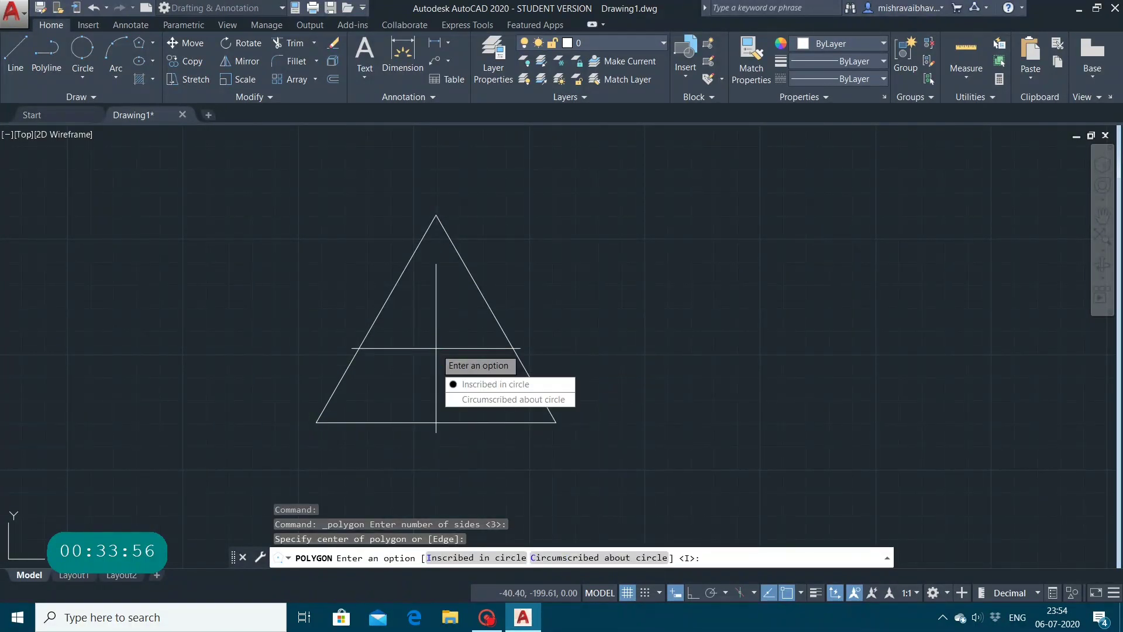
key("Down")
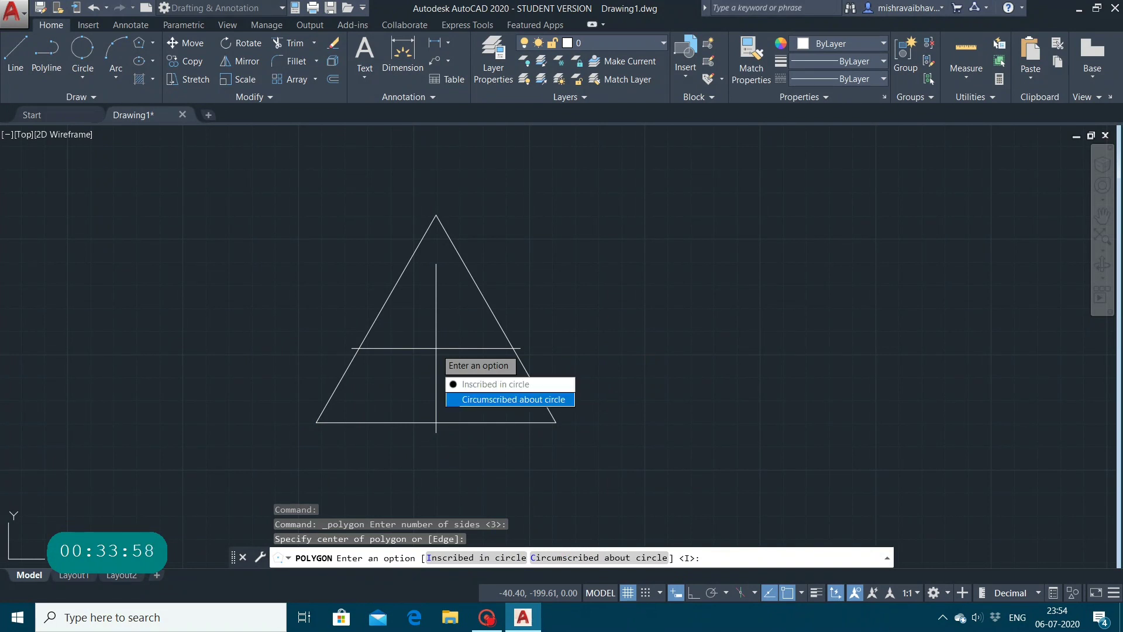
key("Return")
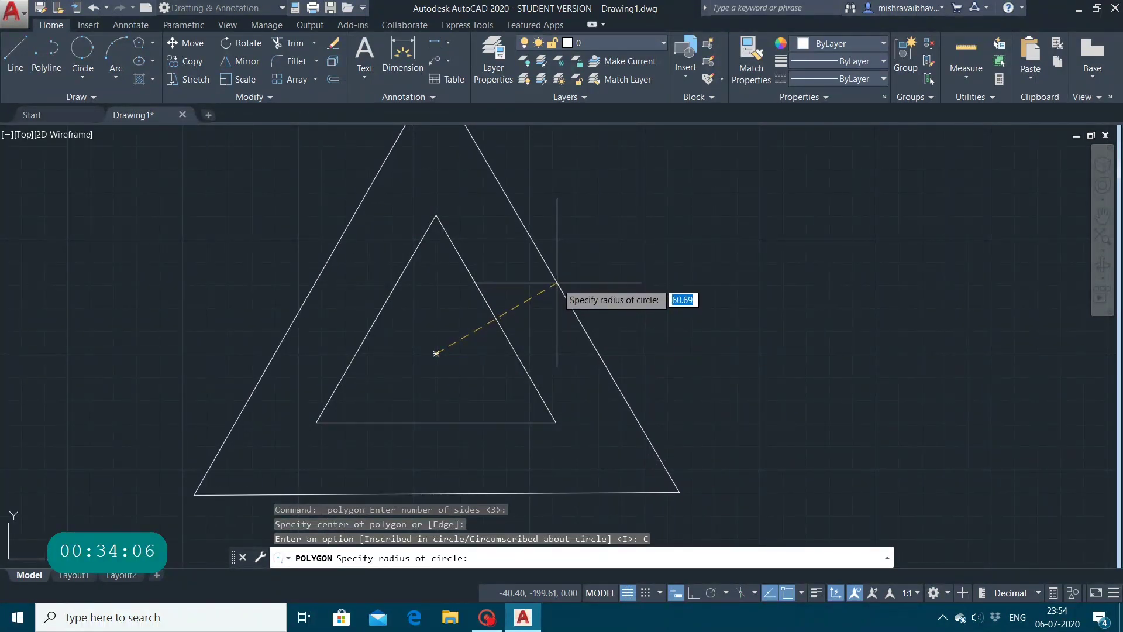
type("60")
key("Return")
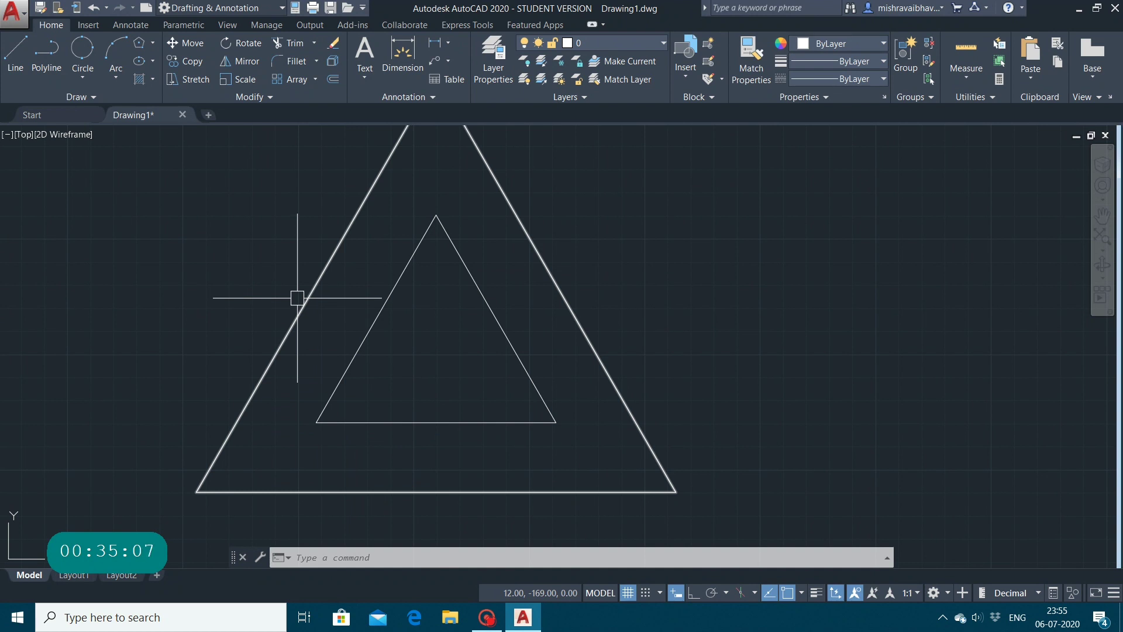
Draw an ellipse by Center in the empty area beside the triangles at about (115, -180), with both axis distances set to 30
left_click(138, 61)
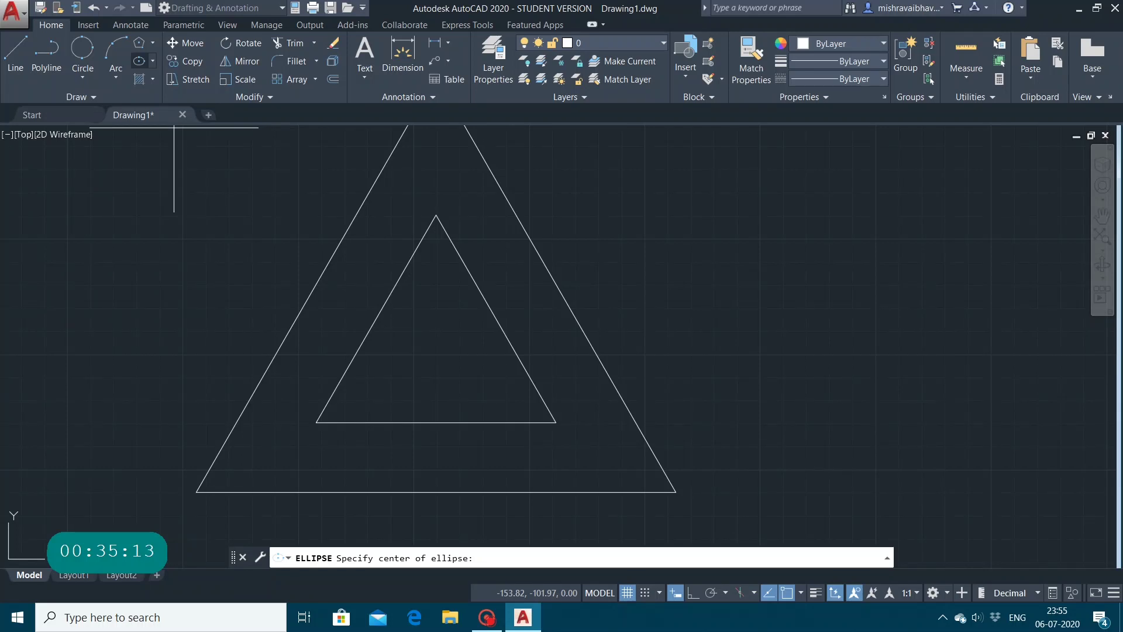
left_click(141, 61)
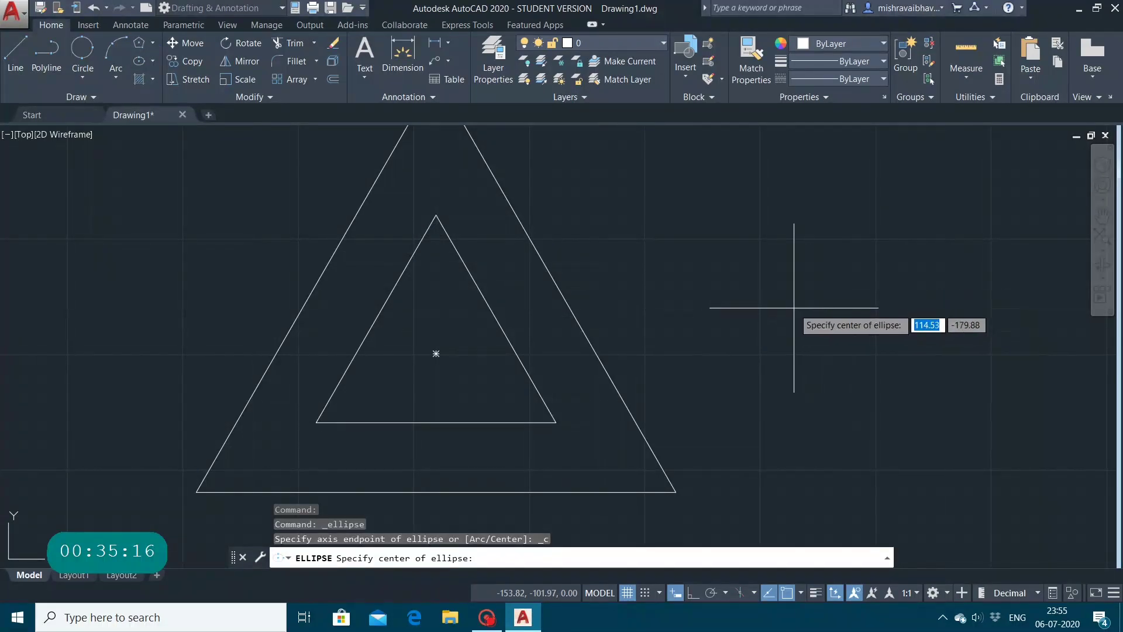
left_click(794, 307)
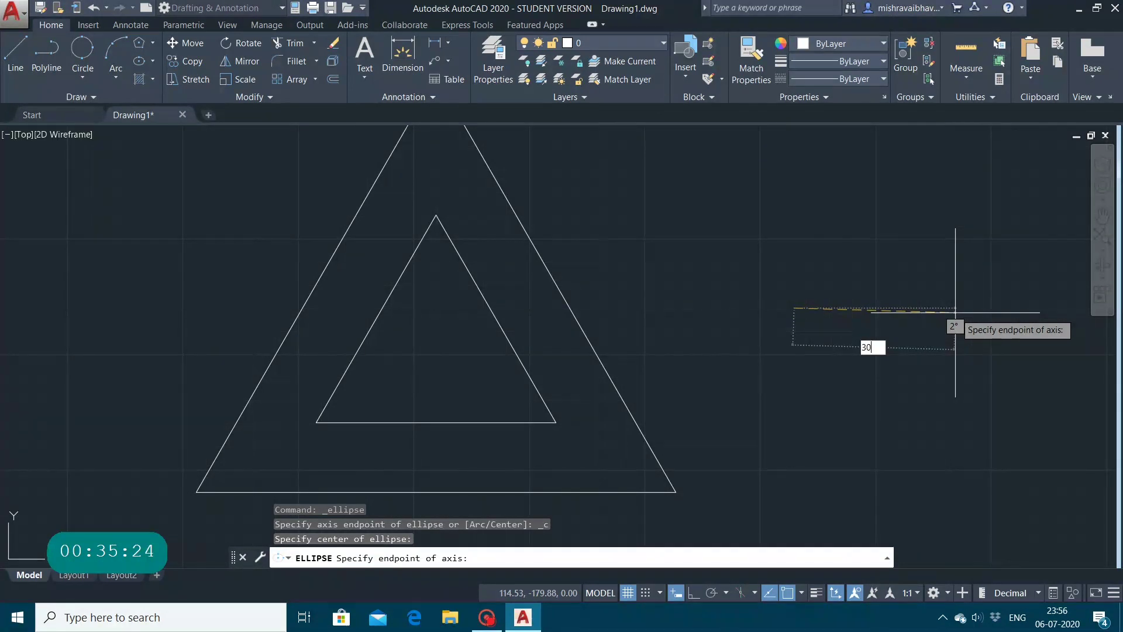
key("Return")
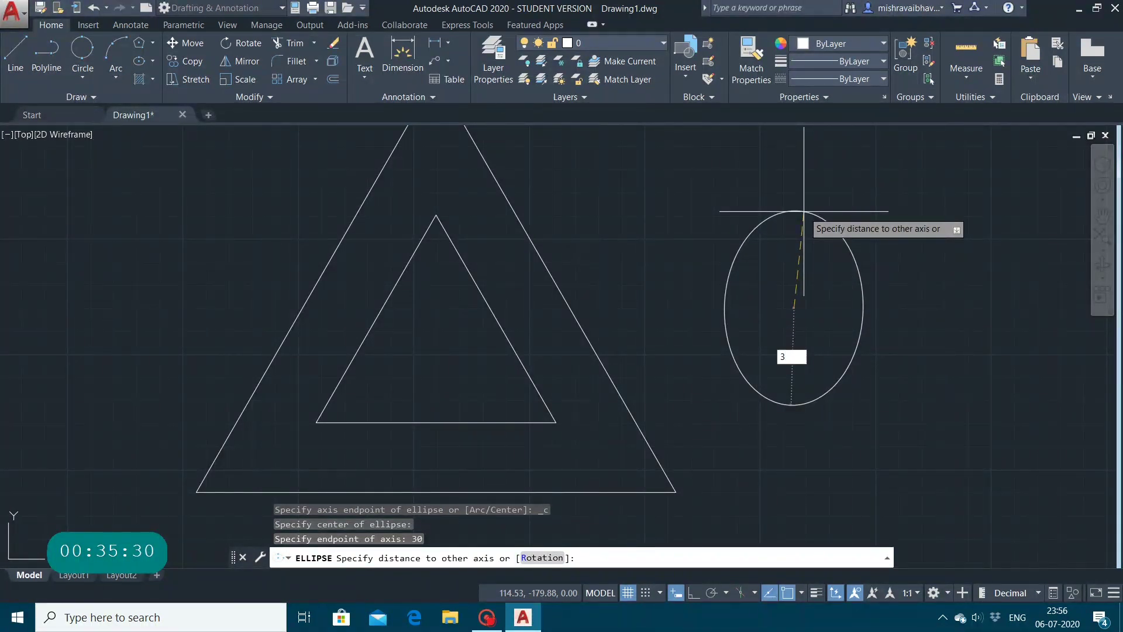
key("Return")
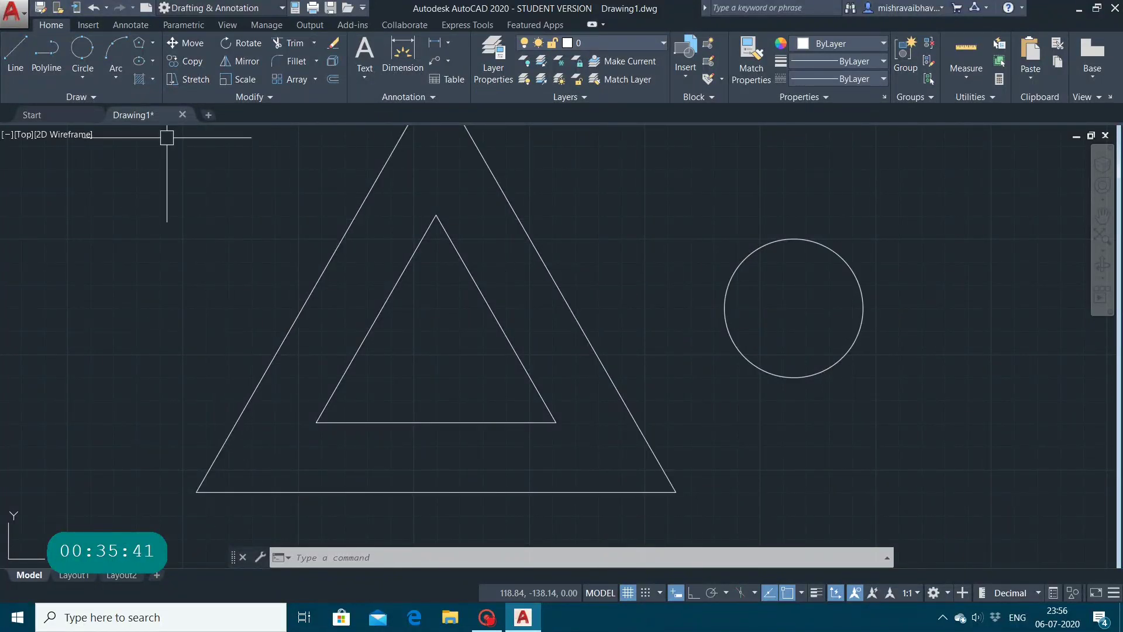
Try to draw an elliptical arc with axis endpoints at about (-167, -157) and (-202, -215) and a distance of 30 to the other axis
left_click(152, 61)
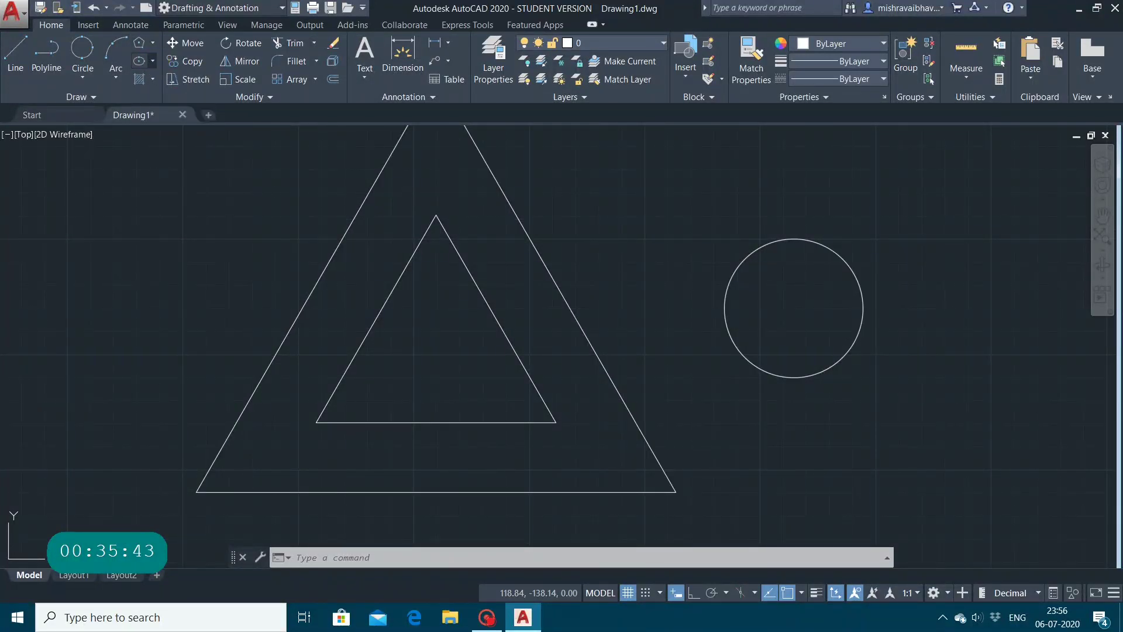
left_click(152, 60)
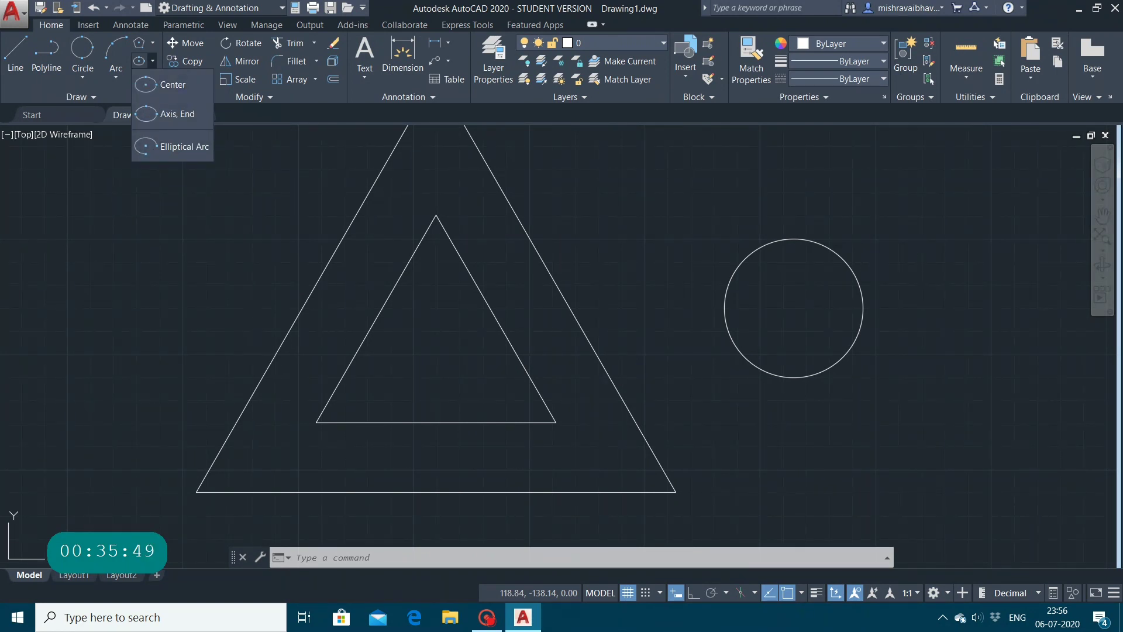
left_click(183, 145)
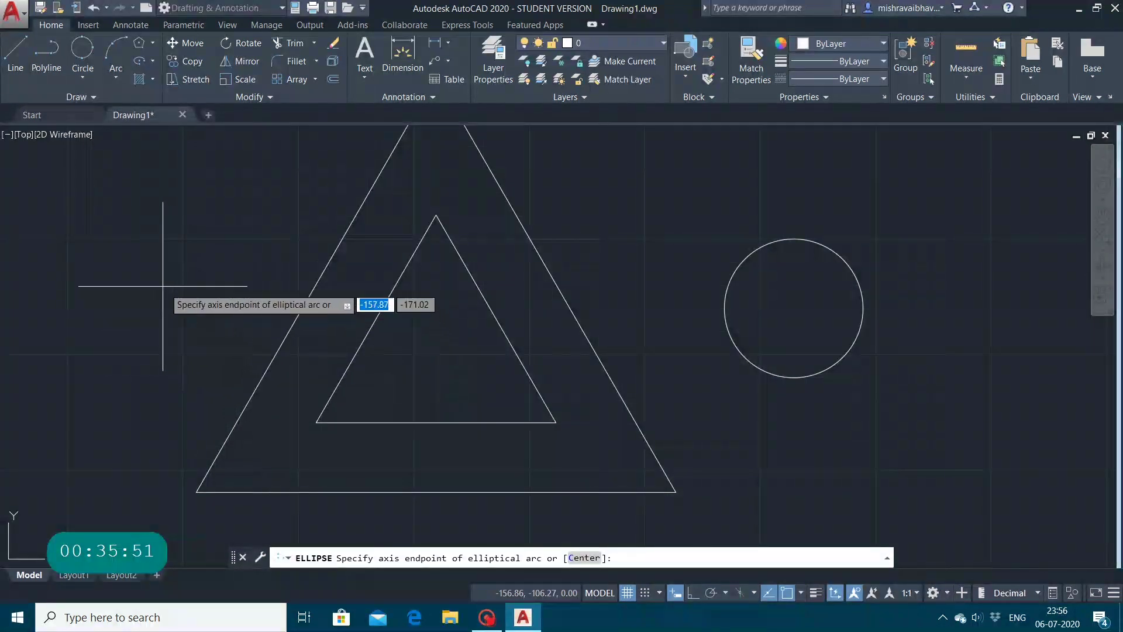
left_click(143, 255)
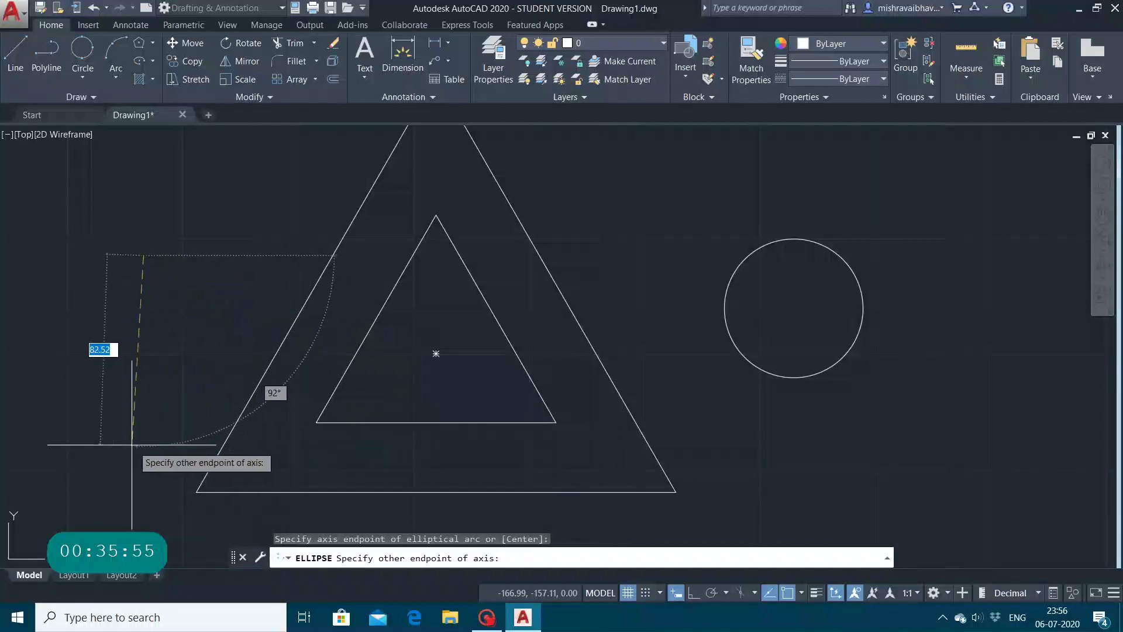
left_click(64, 390)
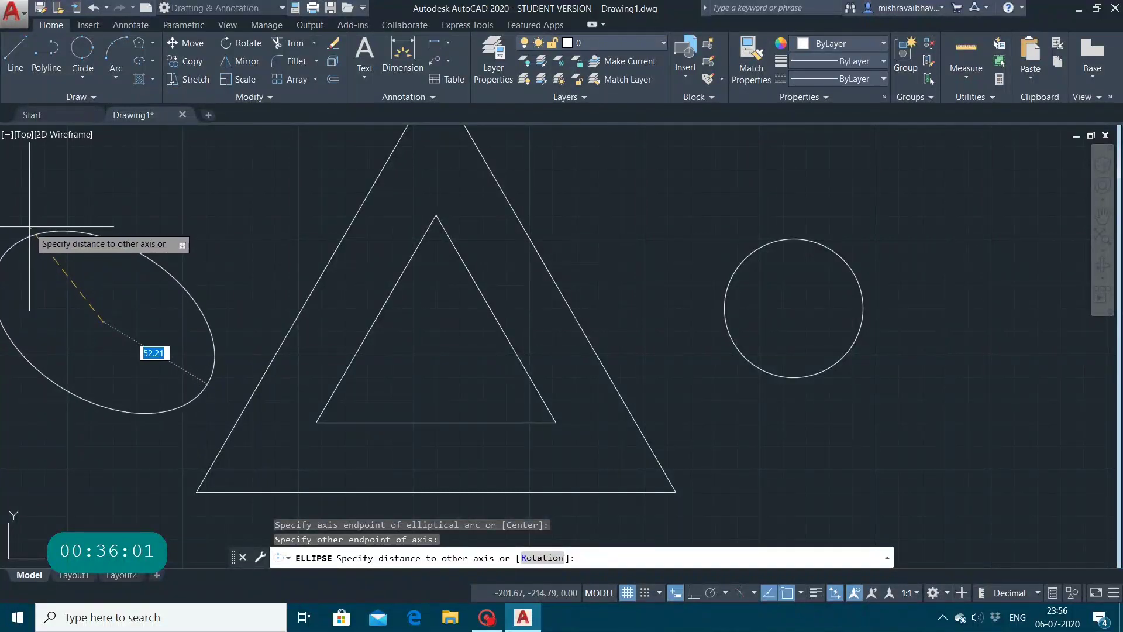
type("30")
key("Return")
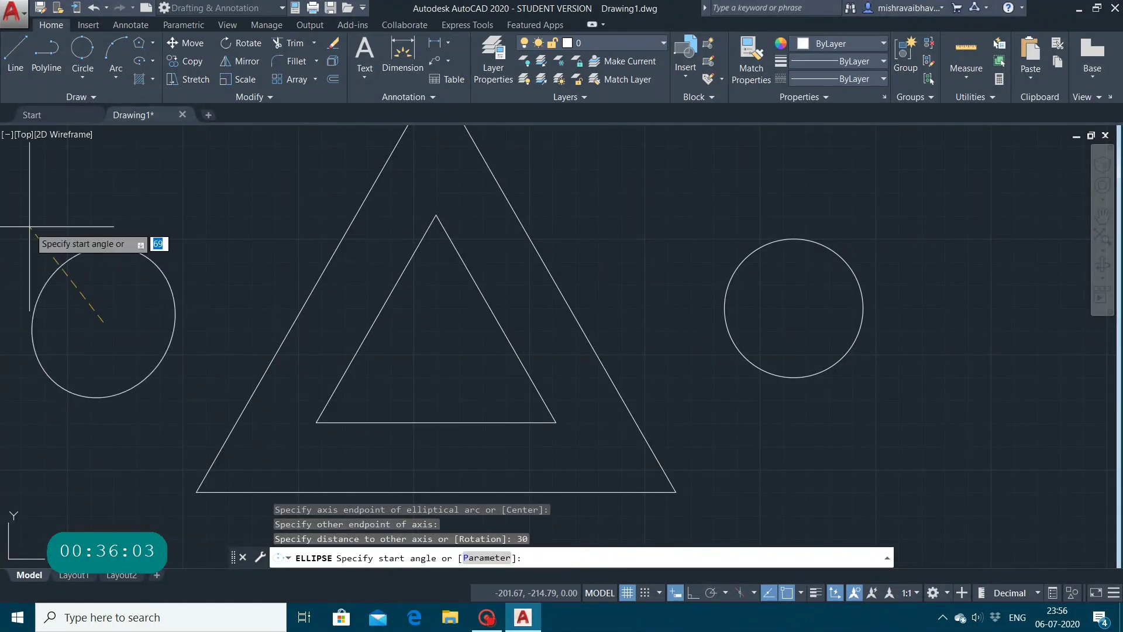
key("Escape")
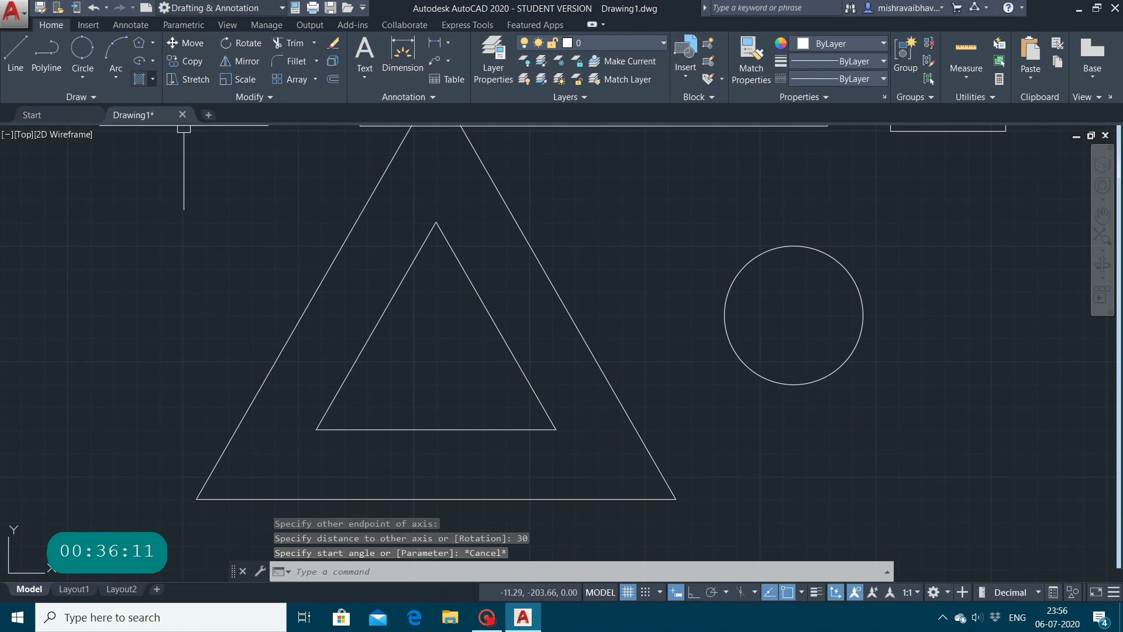
left_click(153, 79)
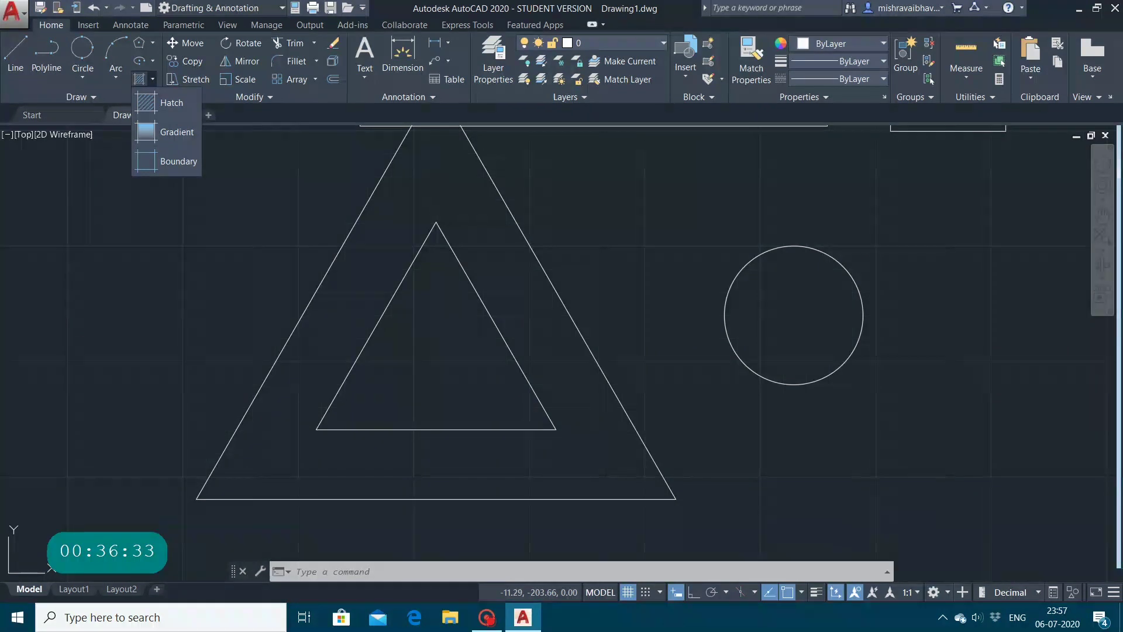
left_click(469, 359)
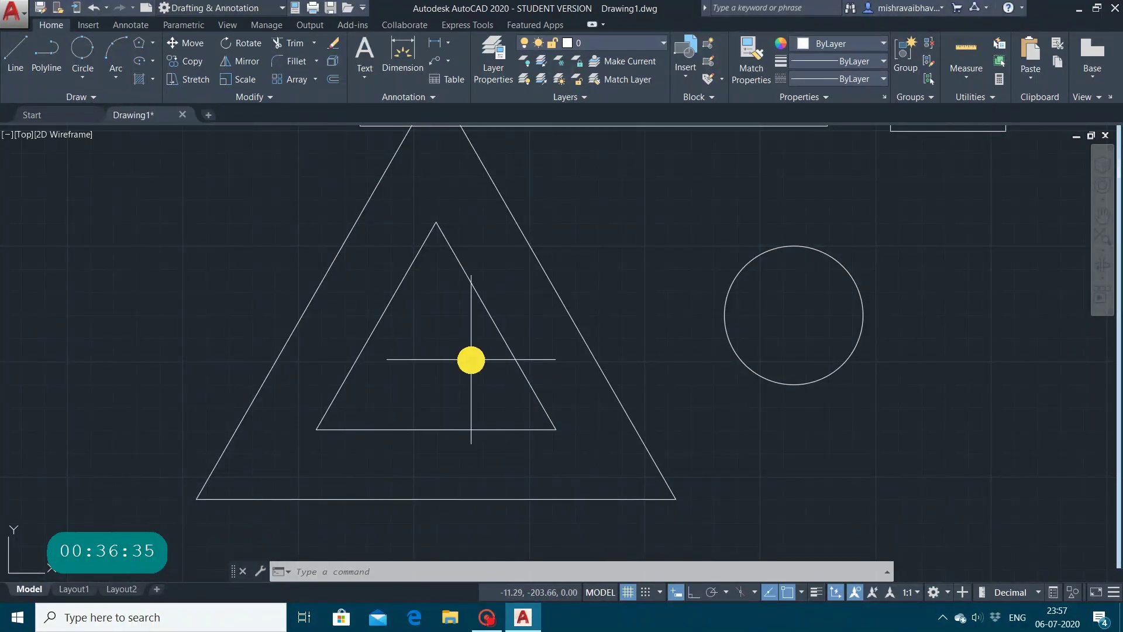
left_click(501, 230)
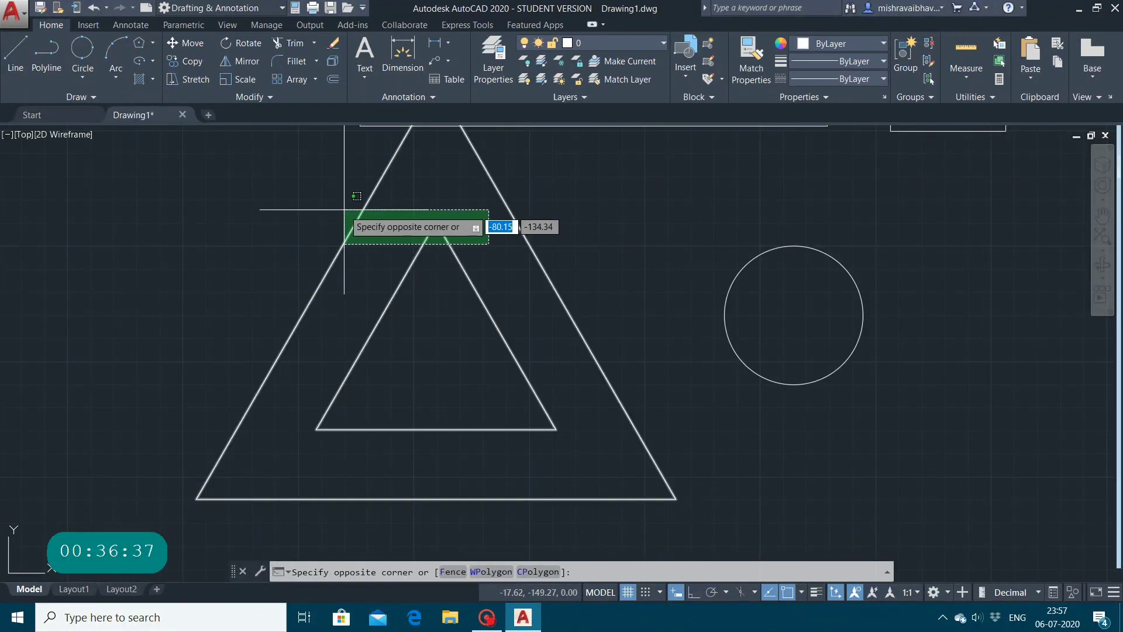
key("Escape")
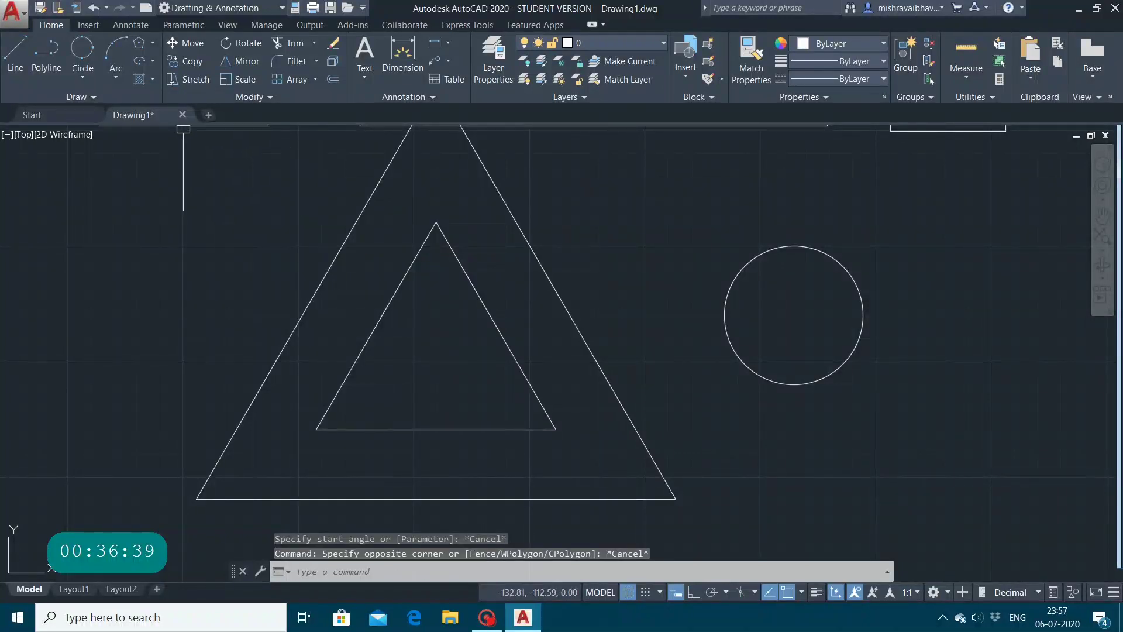
Hatch the interior of the inner triangle with the GOST_GROUND pattern
left_click(152, 79)
left_click(176, 100)
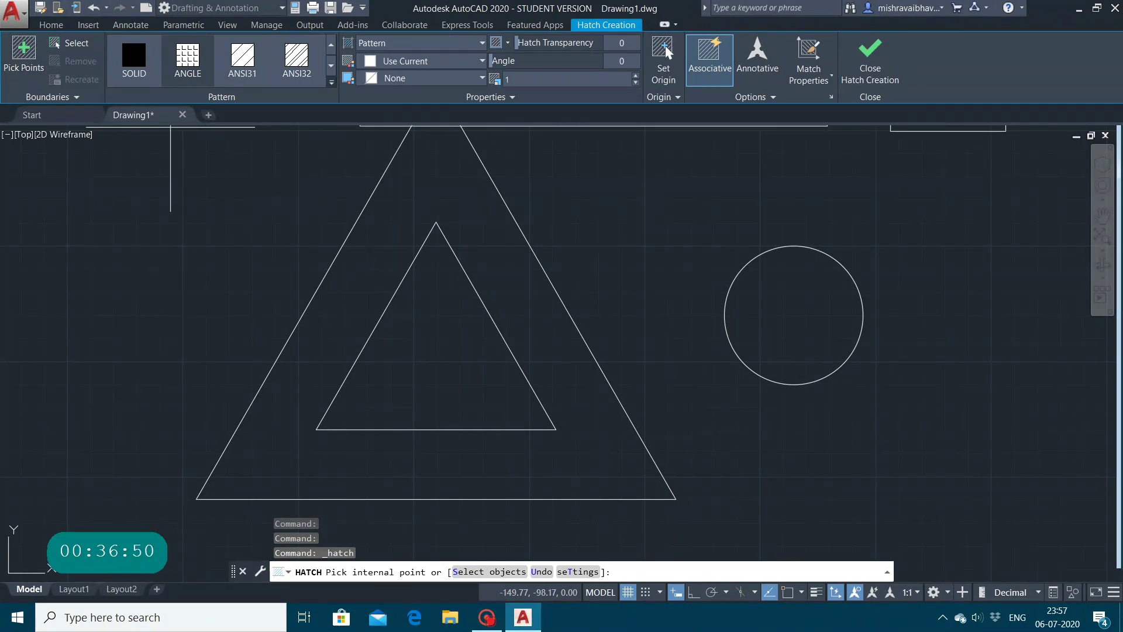
left_click(331, 82)
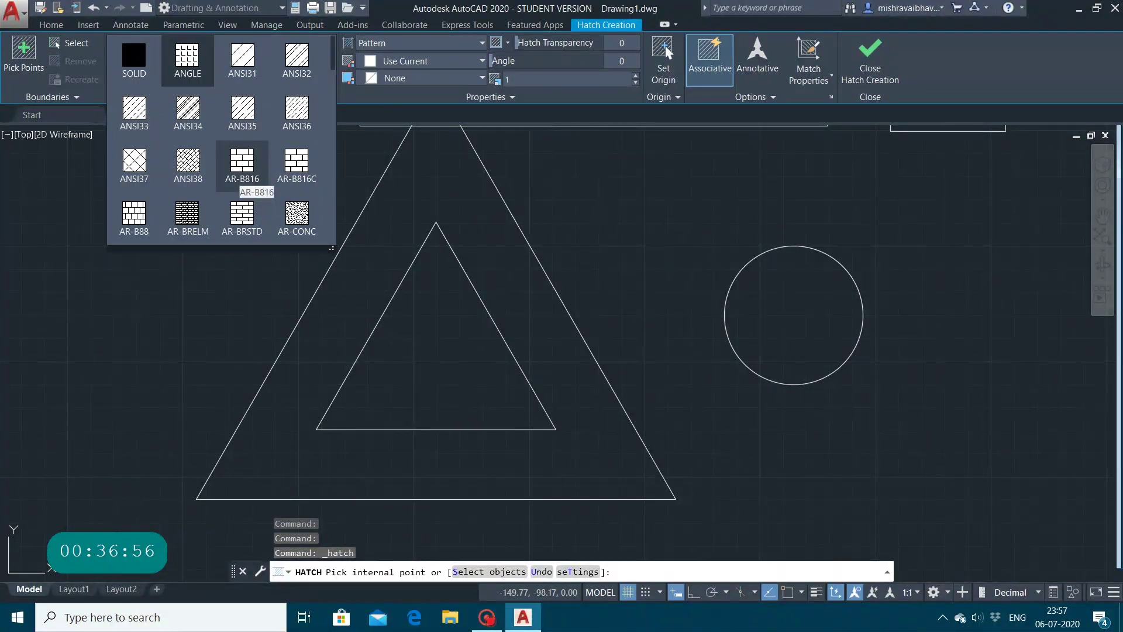
scroll(243, 167, "down", 6)
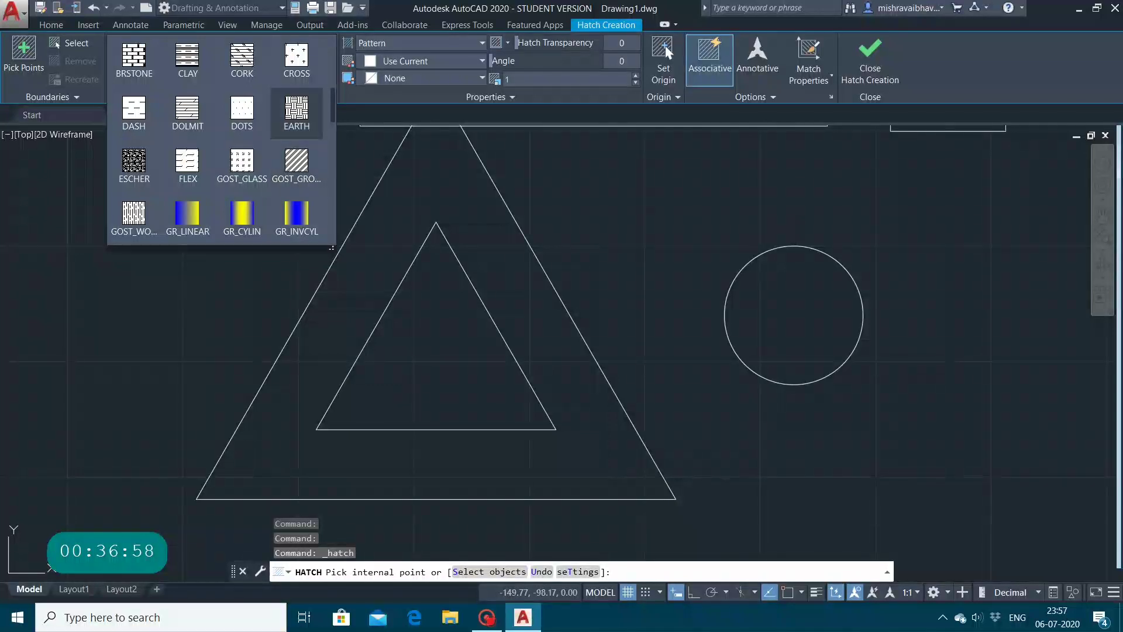
left_click(297, 164)
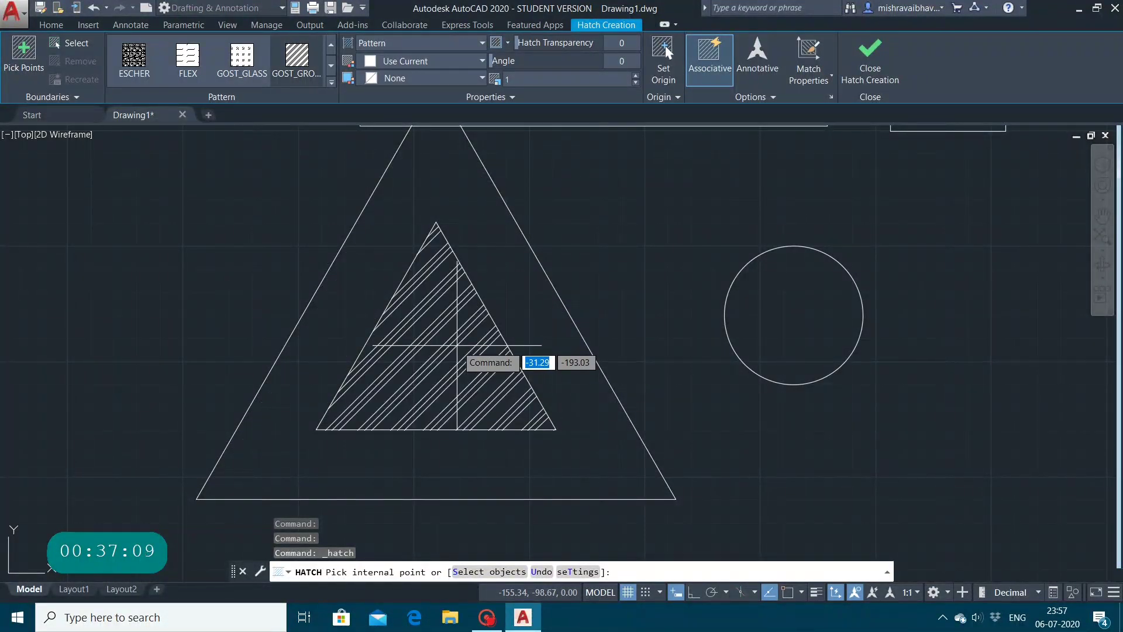
left_click(457, 345)
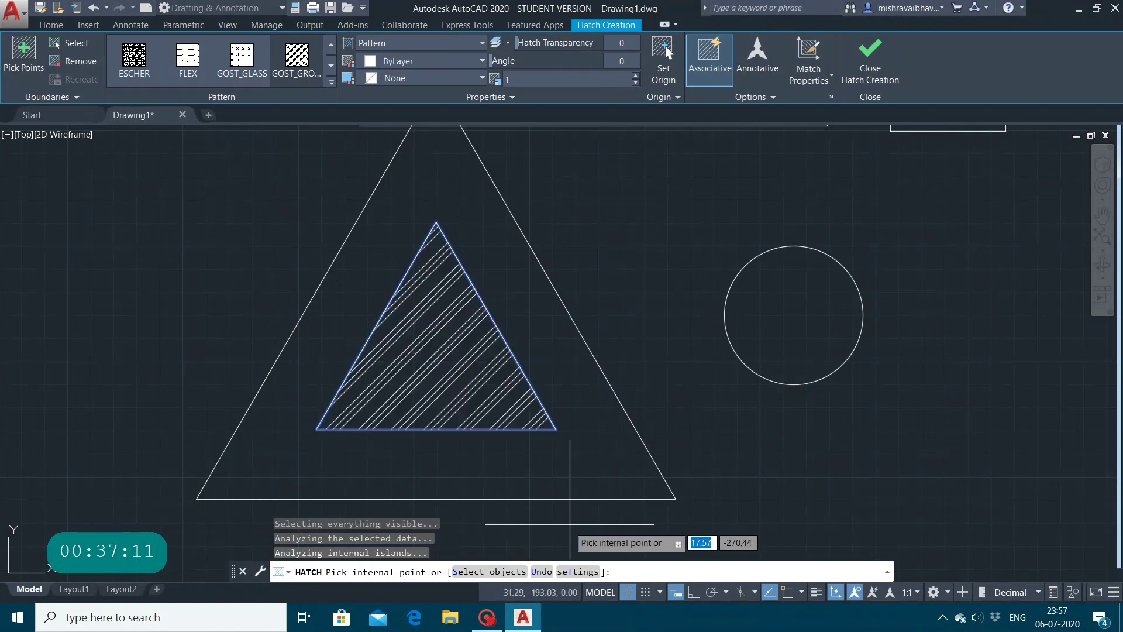
key("Escape")
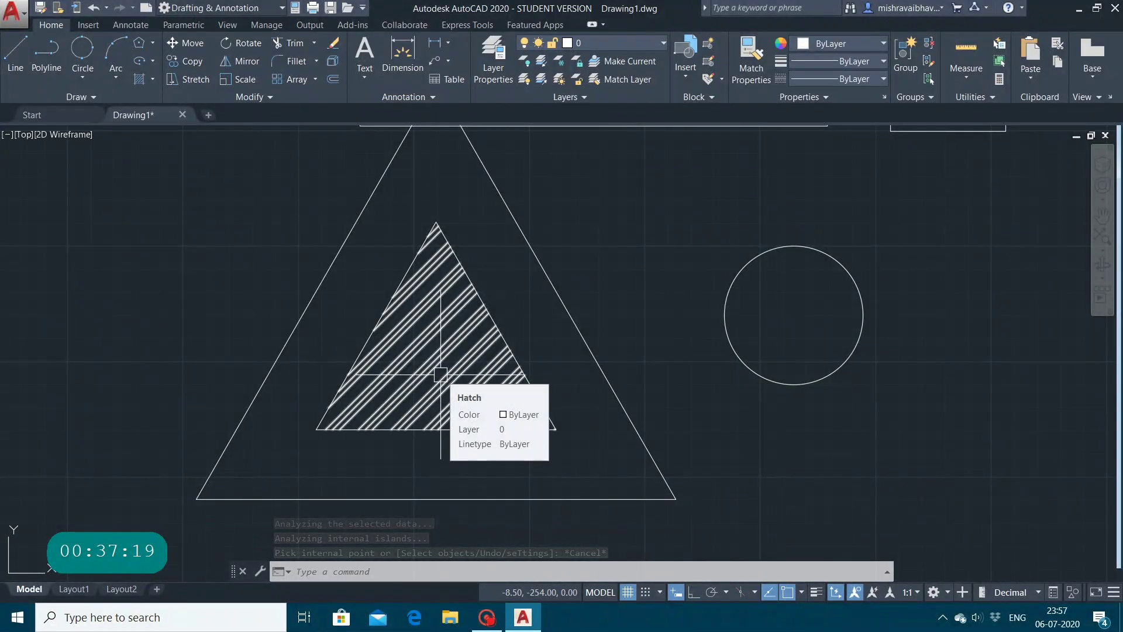
Change the pattern of the inner triangle's hatch to ESCHER
left_click(441, 375)
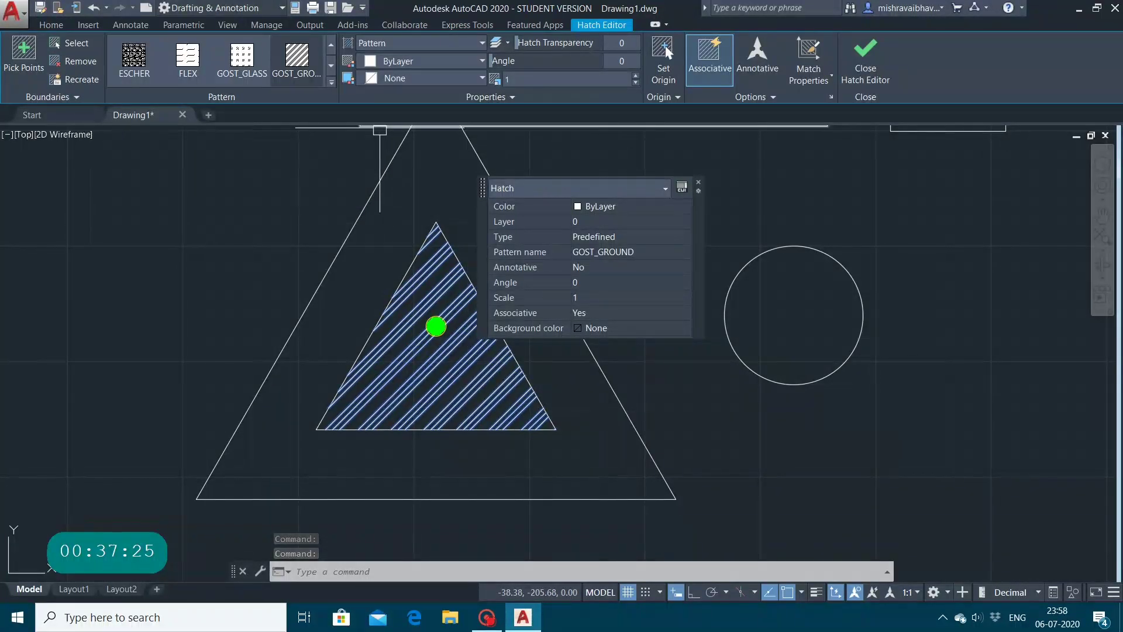
left_click(406, 42)
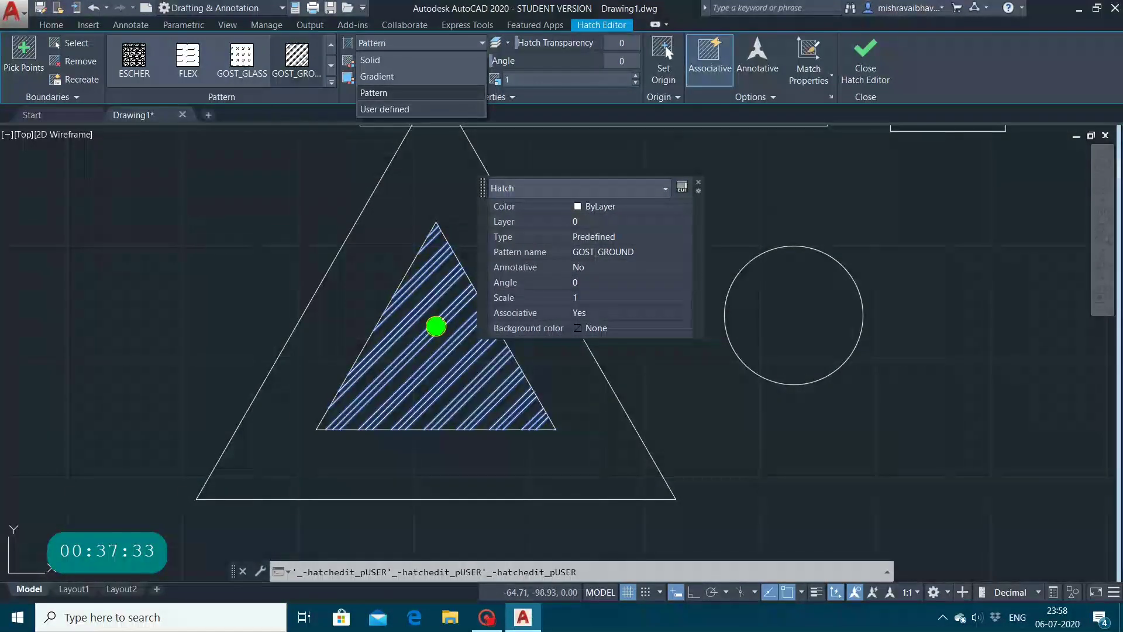
left_click(331, 83)
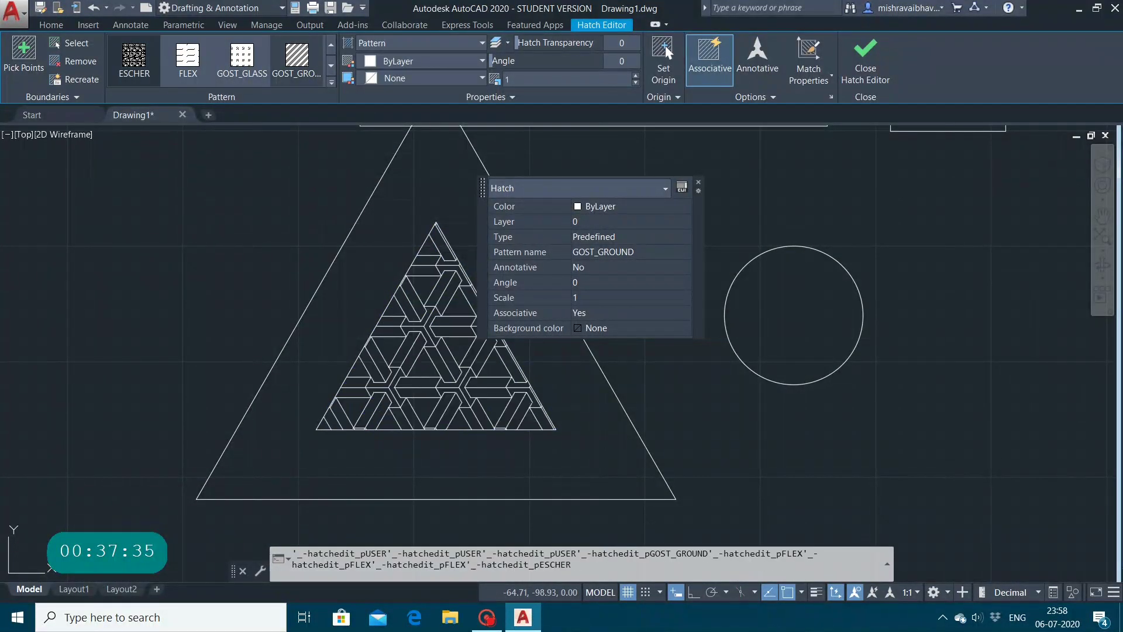
left_click(134, 59)
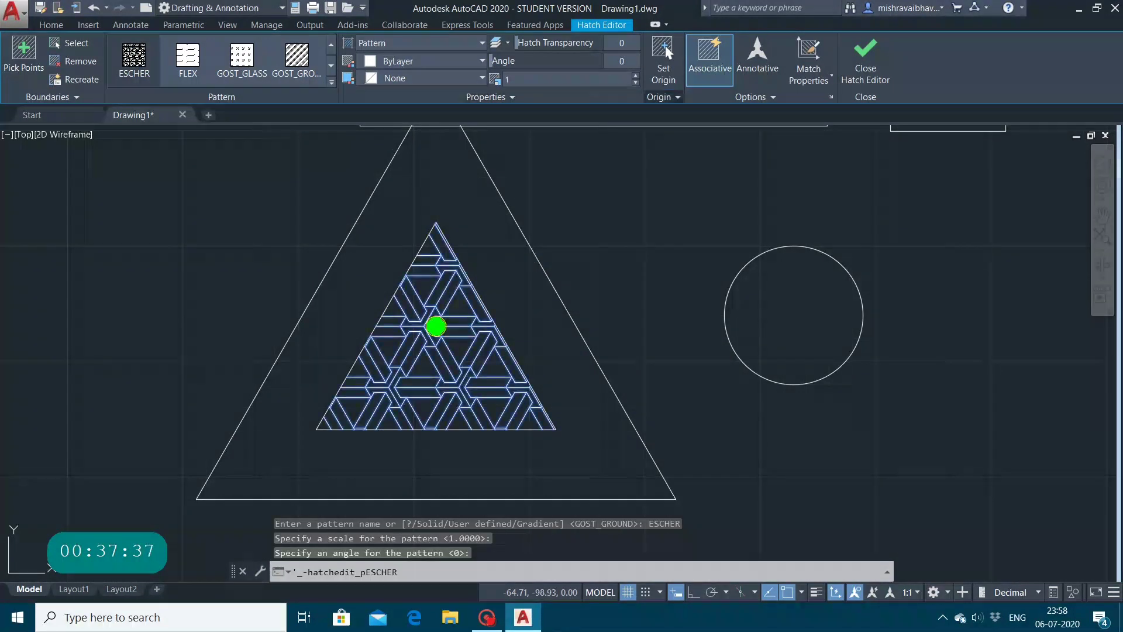
Set the inner triangle's hatch transparency to 3 and its angle to 15
left_click_drag(522, 40, 658, 56)
left_click_drag(500, 62, 509, 57)
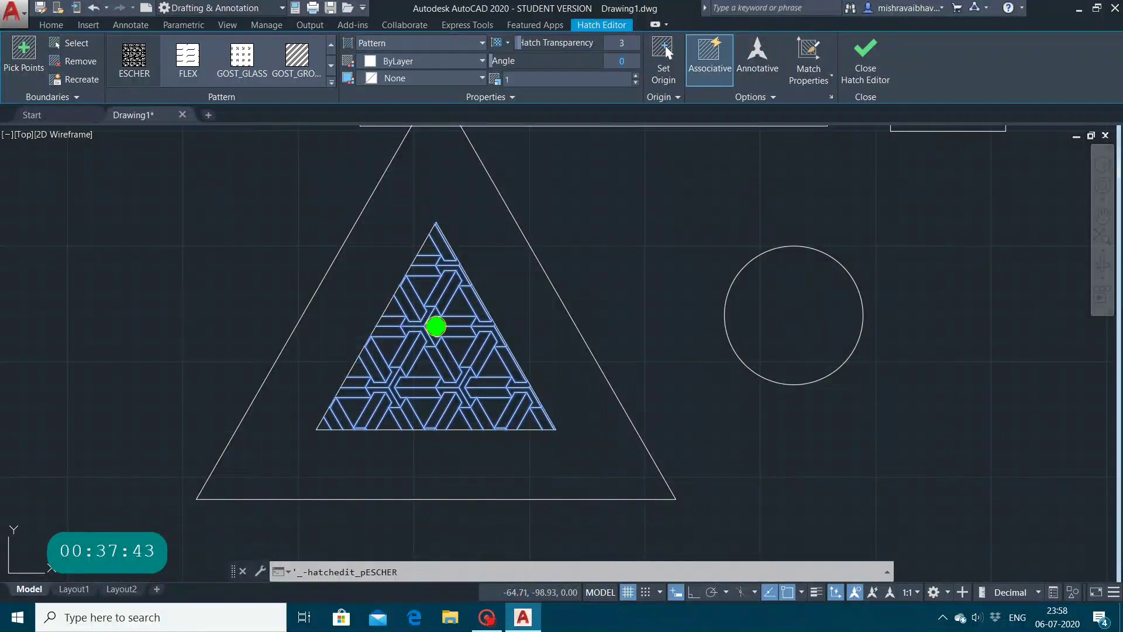
mouse_move(530, 63)
left_mouse_down()
mouse_move(618, 65)
mouse_move(576, 61)
left_mouse_up()
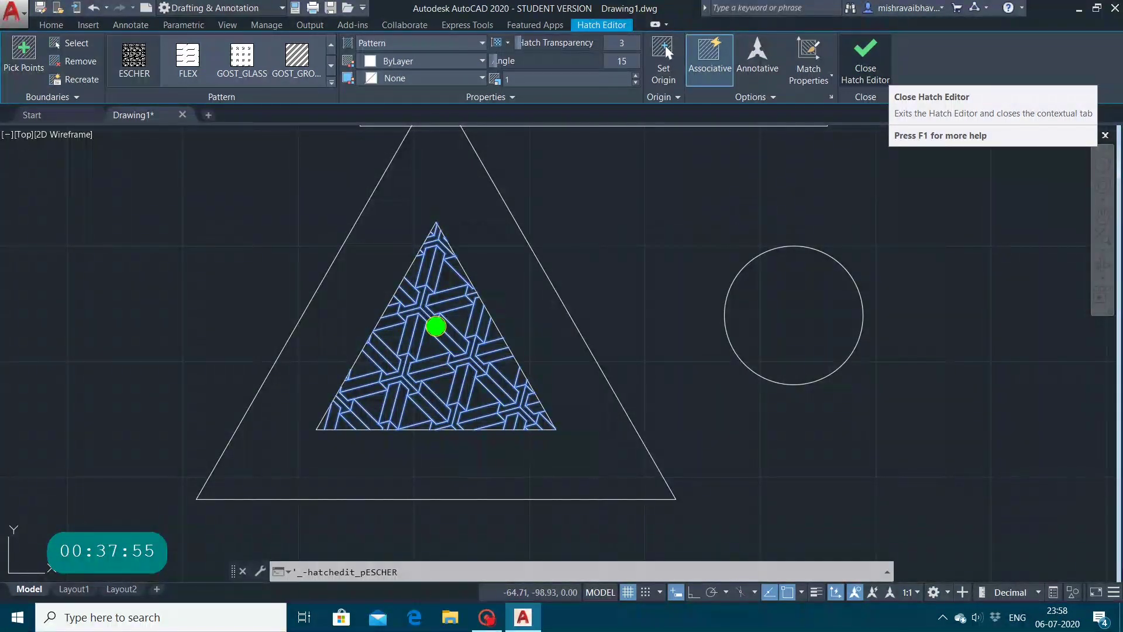
Finish editing the inner triangle's hatch
left_click(883, 73)
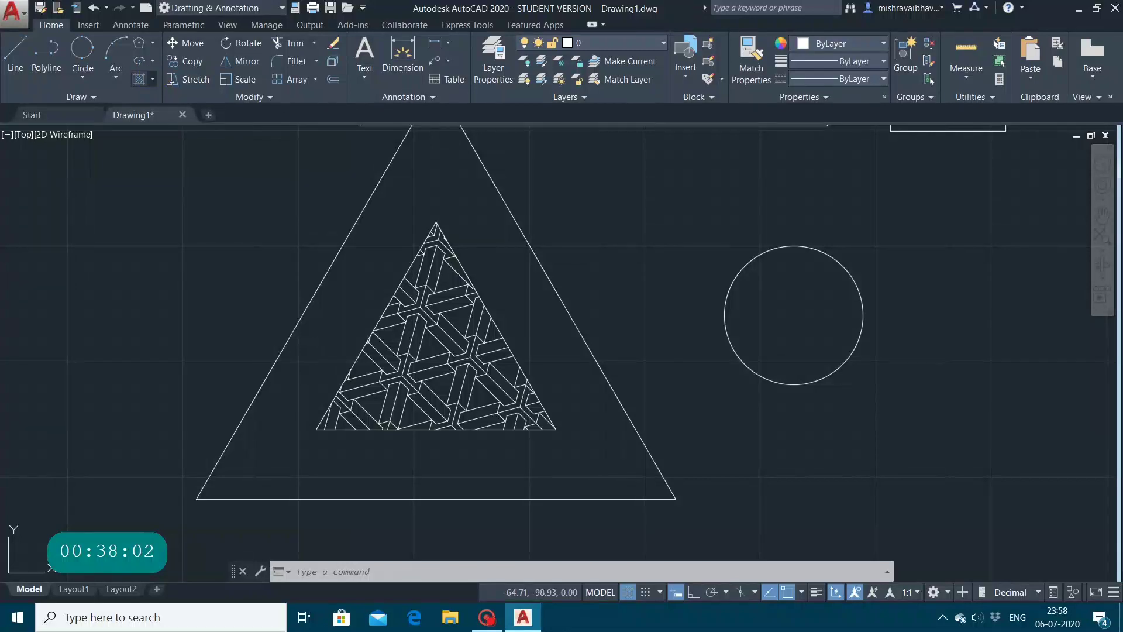
left_click(152, 79)
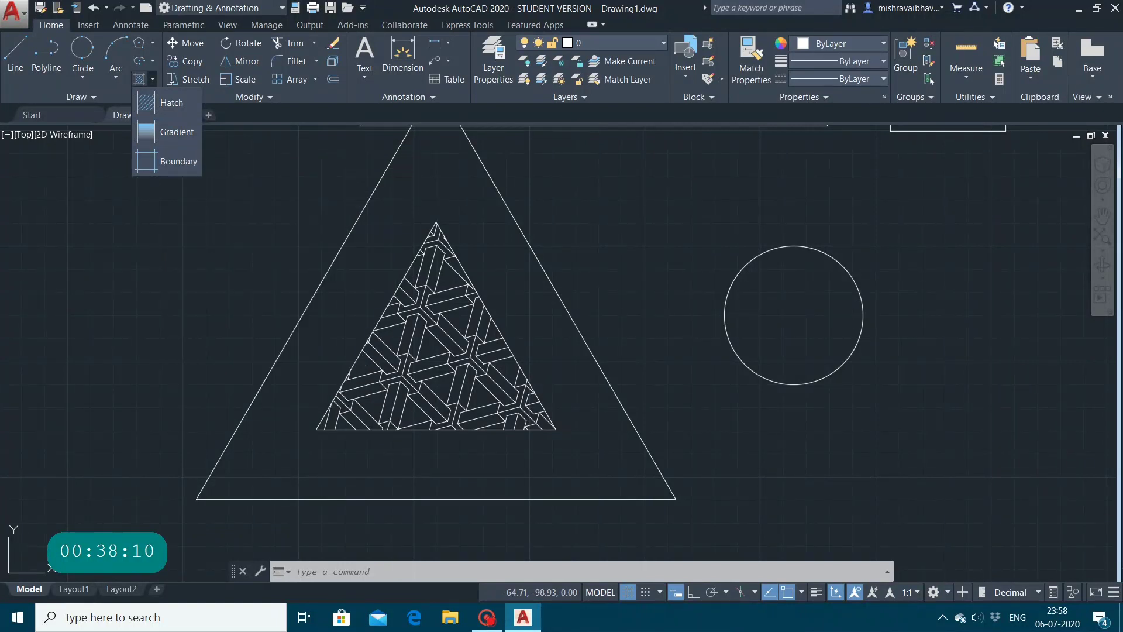
left_click(80, 96)
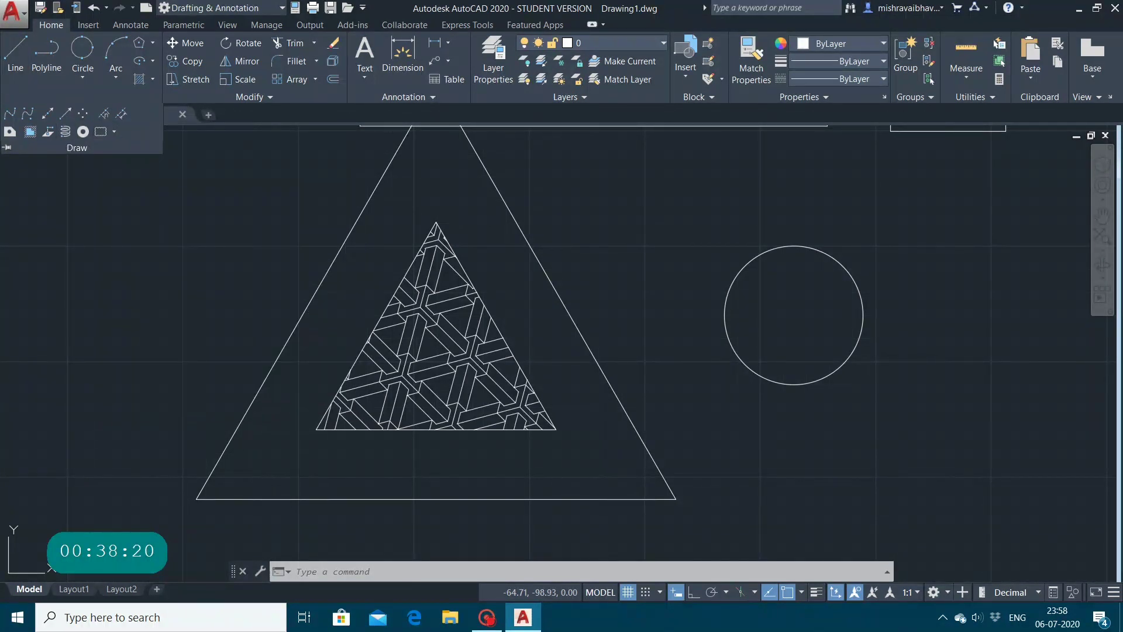
mouse_move(83, 206)
left_mouse_down()
mouse_move(85, 83)
mouse_move(86, 98)
left_mouse_up()
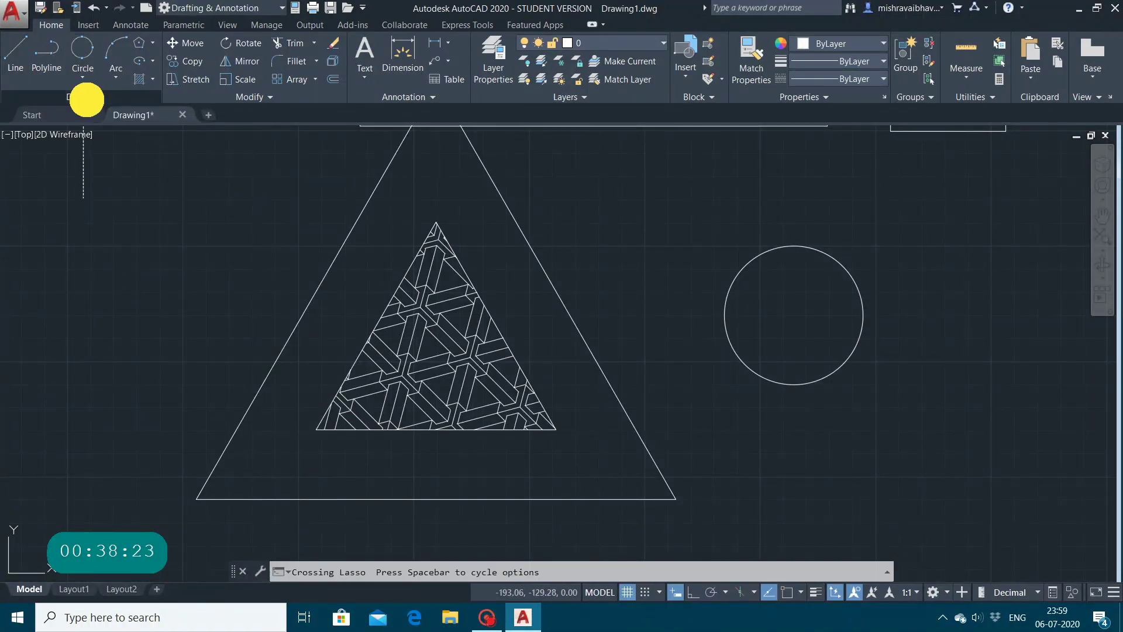
left_click(87, 99)
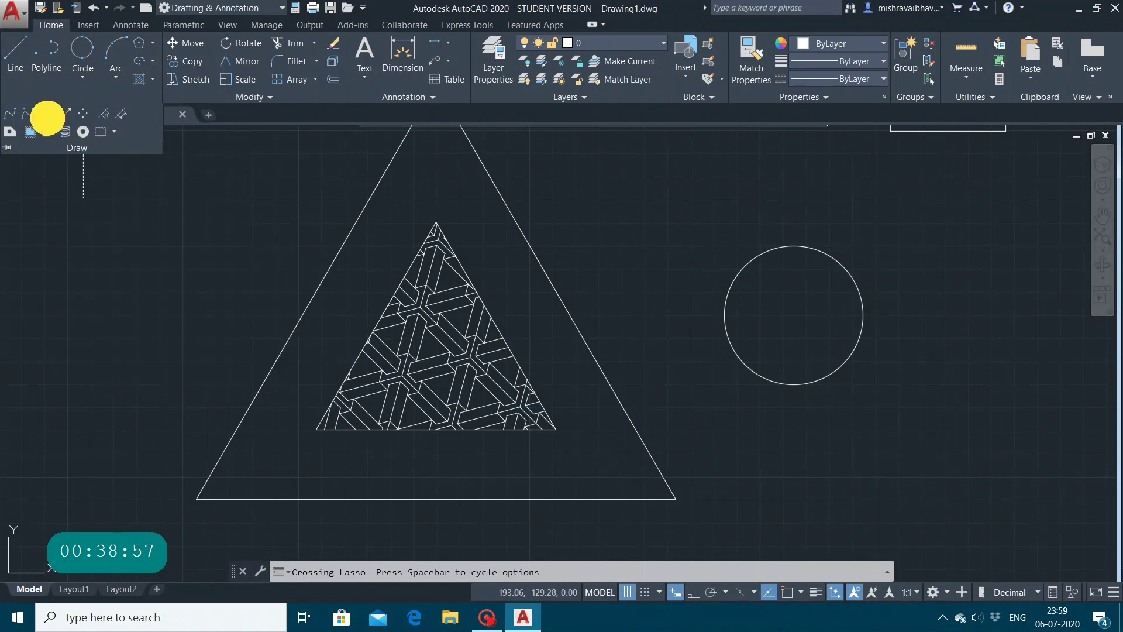
left_click(48, 114)
left_click(225, 271)
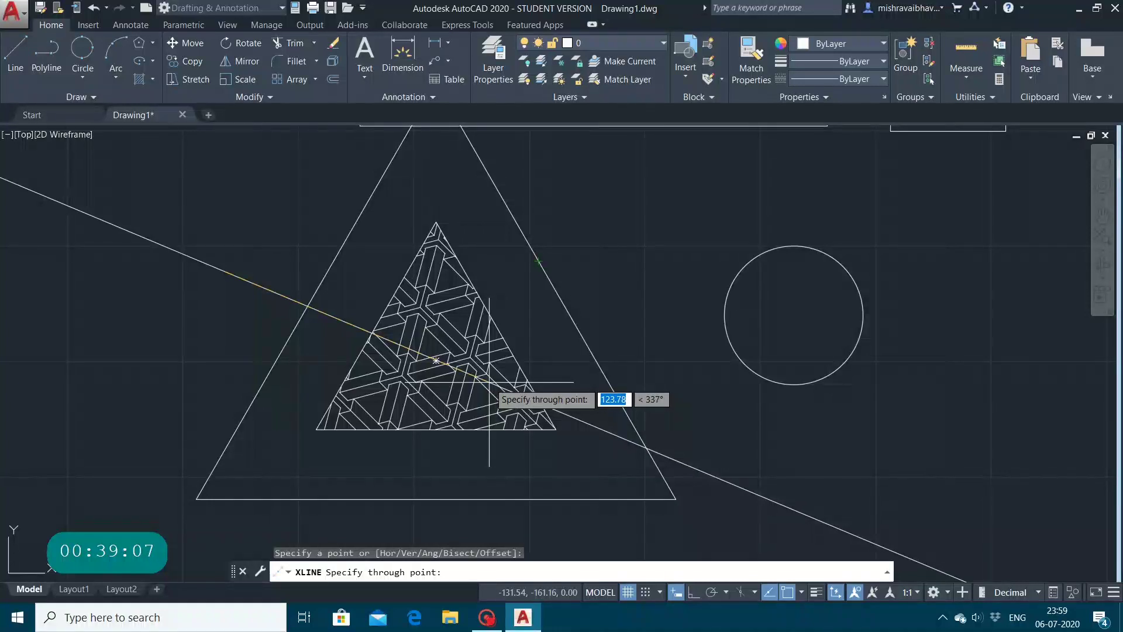
key("Escape")
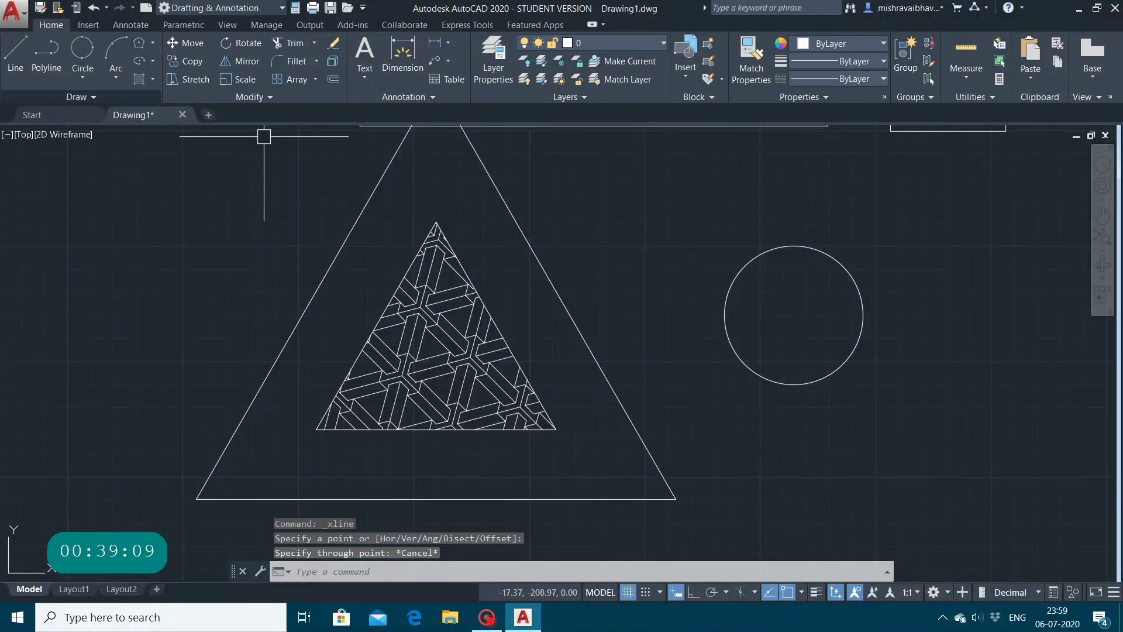
Draw four rays from about (-119, -159) through about (72, -155), (-135, -210), (31, -236) and (121, -227)
left_click(76, 97)
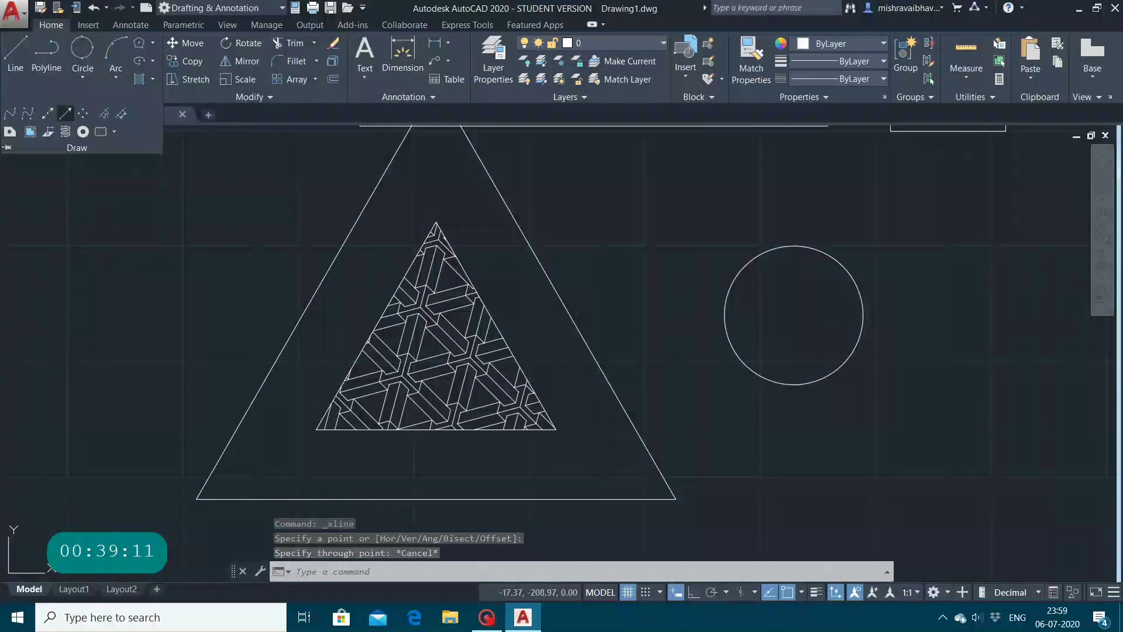
left_click(65, 113)
left_click(255, 267)
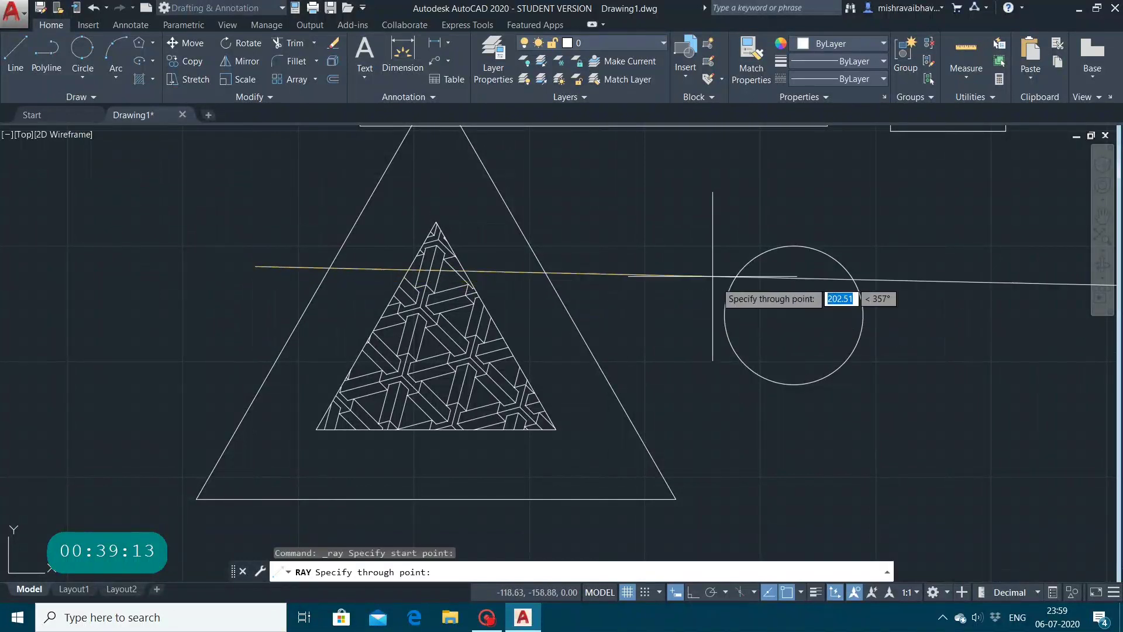
left_click(697, 258)
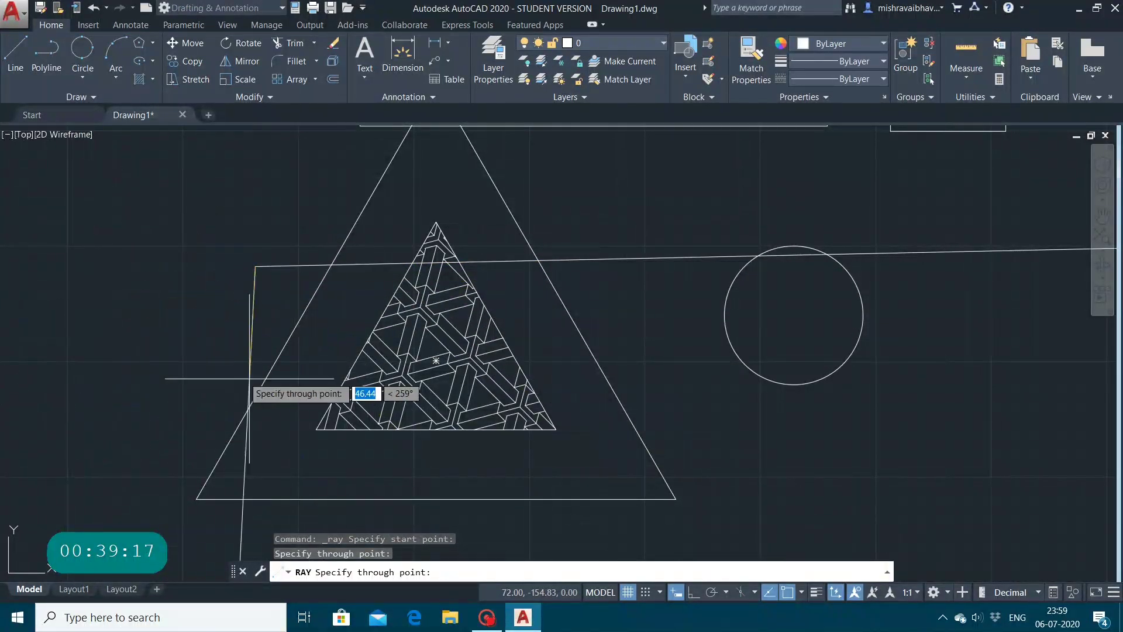
left_click(218, 385)
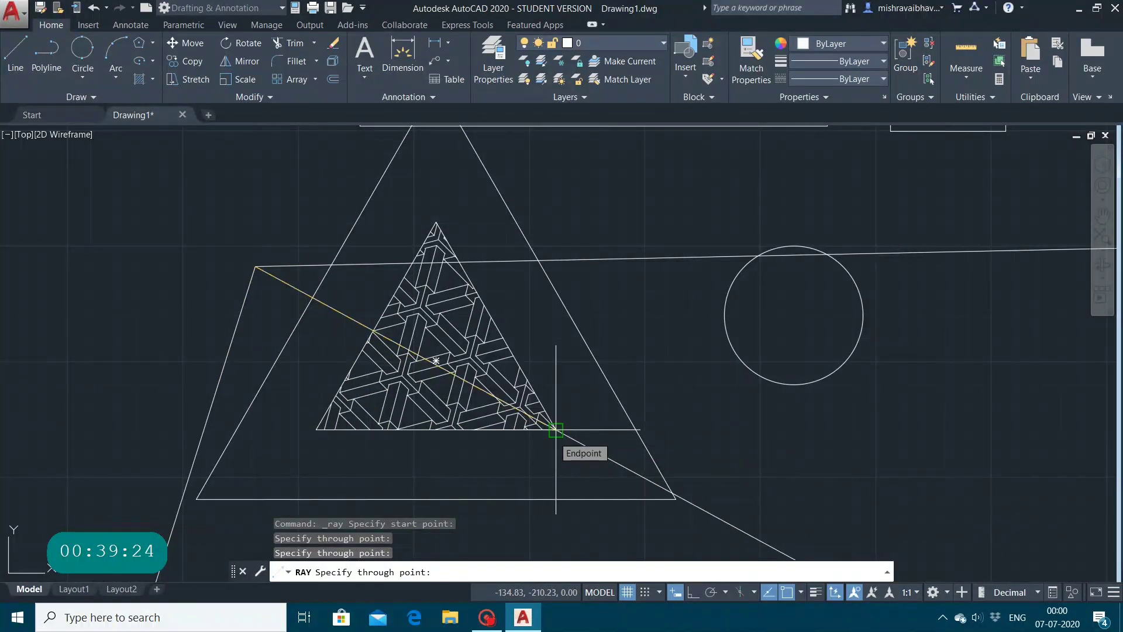
left_click(600, 445)
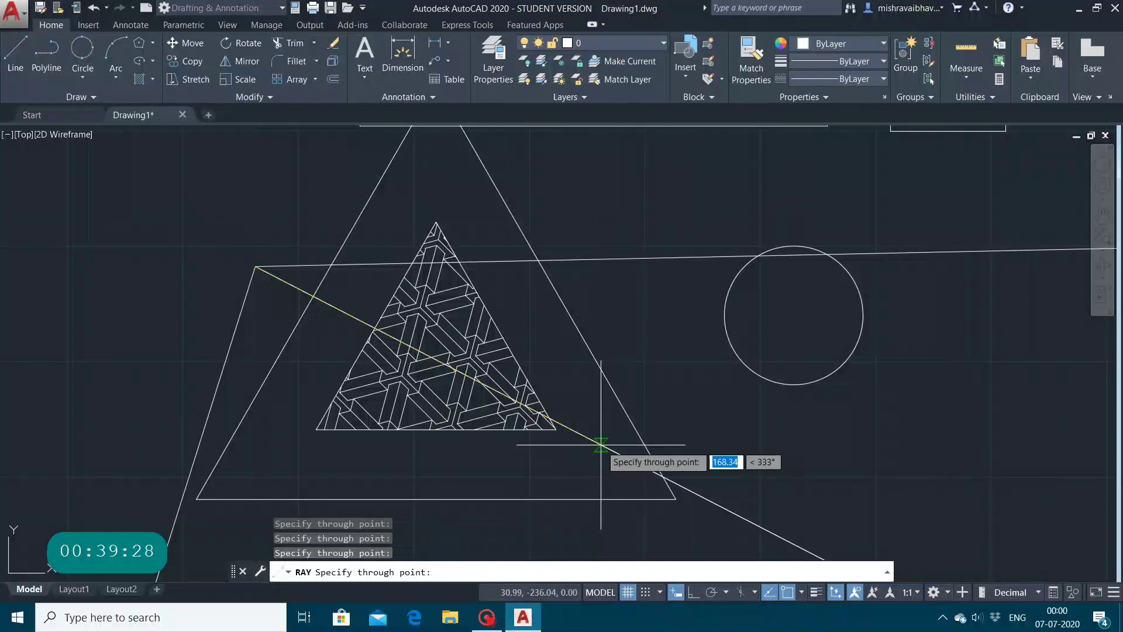
left_click(810, 425)
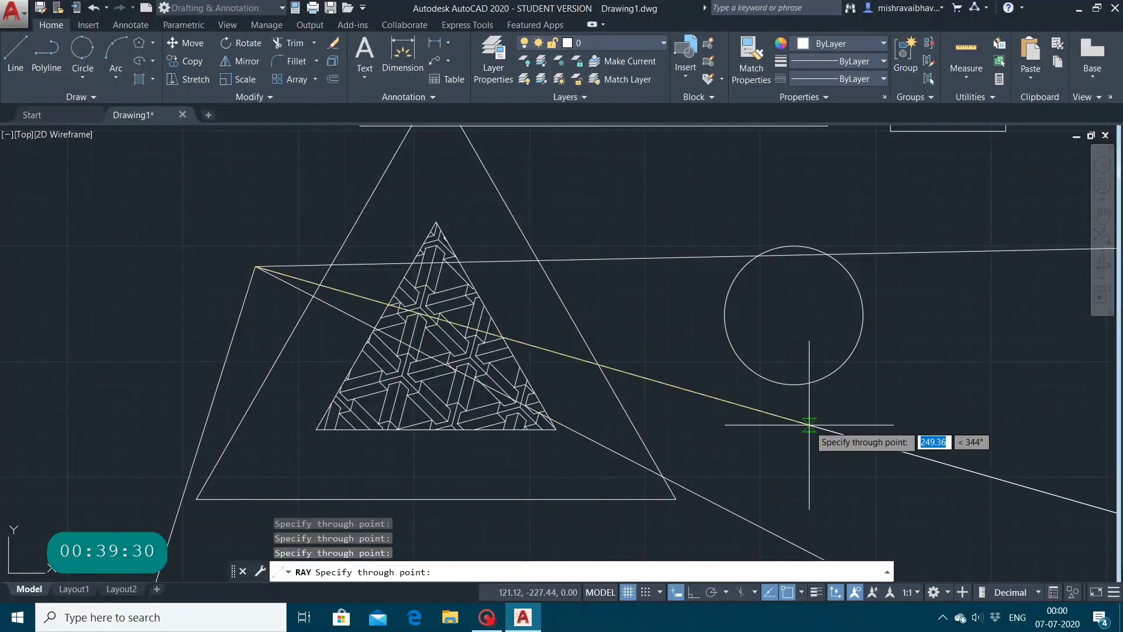
End the Ray command and undo the four rays drawn across the triangles and circle
key("ctrl+z")
key("ctrl+z")
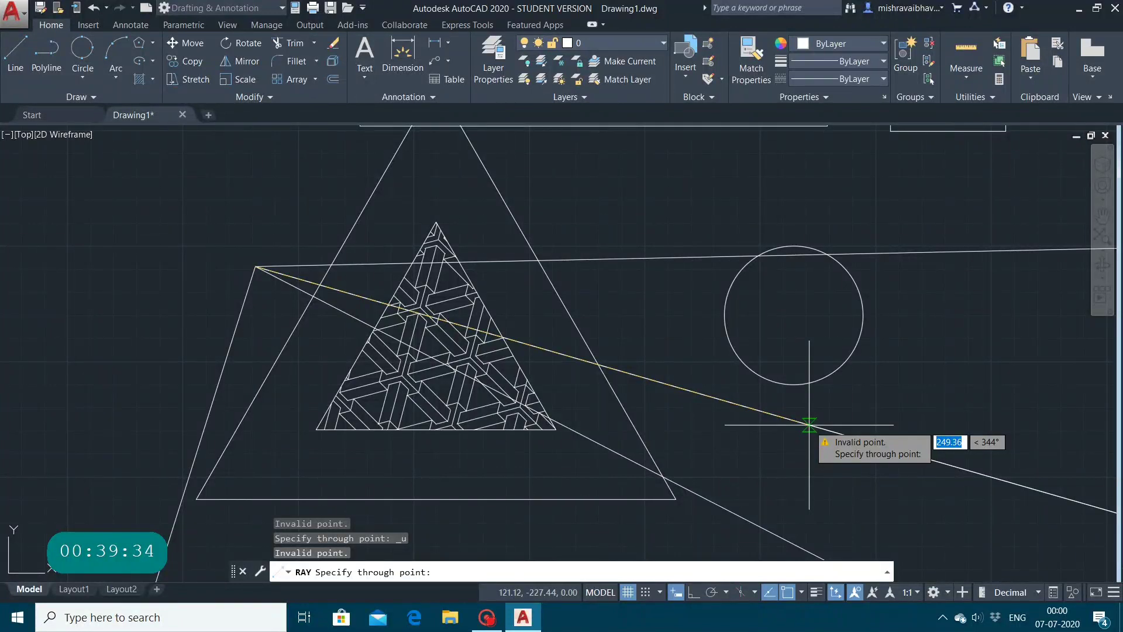
key("Escape")
key("Escape")
key("Escape")
key("ctrl+z")
key("ctrl+z")
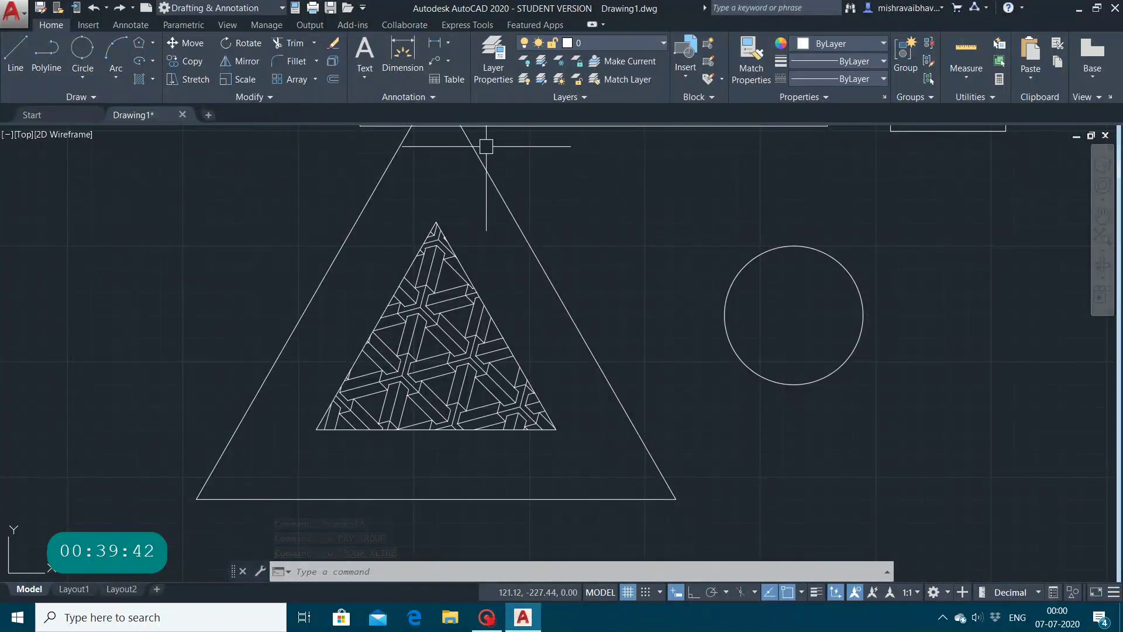
left_click(188, 147)
key("Escape")
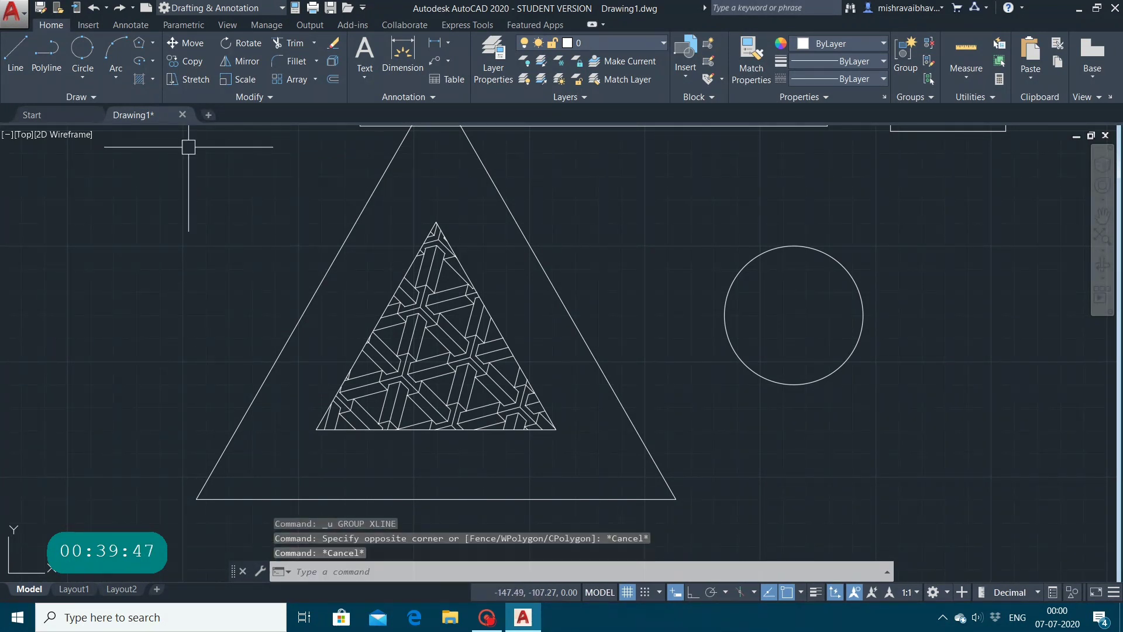
Place a point object at the center of the circle beside the large triangle
left_click(76, 96)
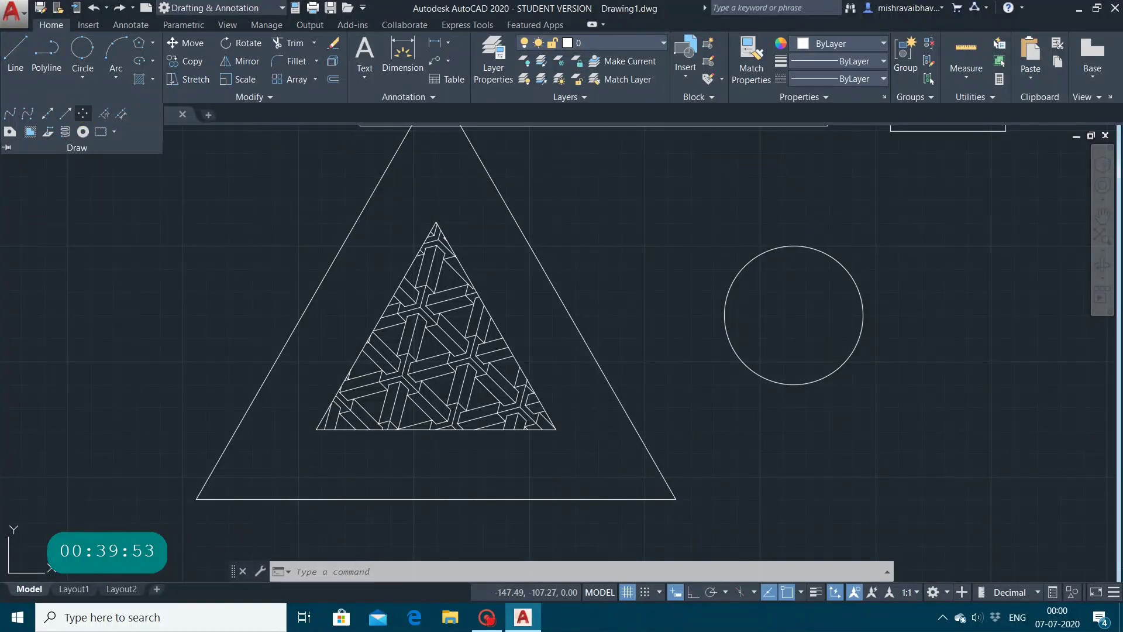
left_click(82, 113)
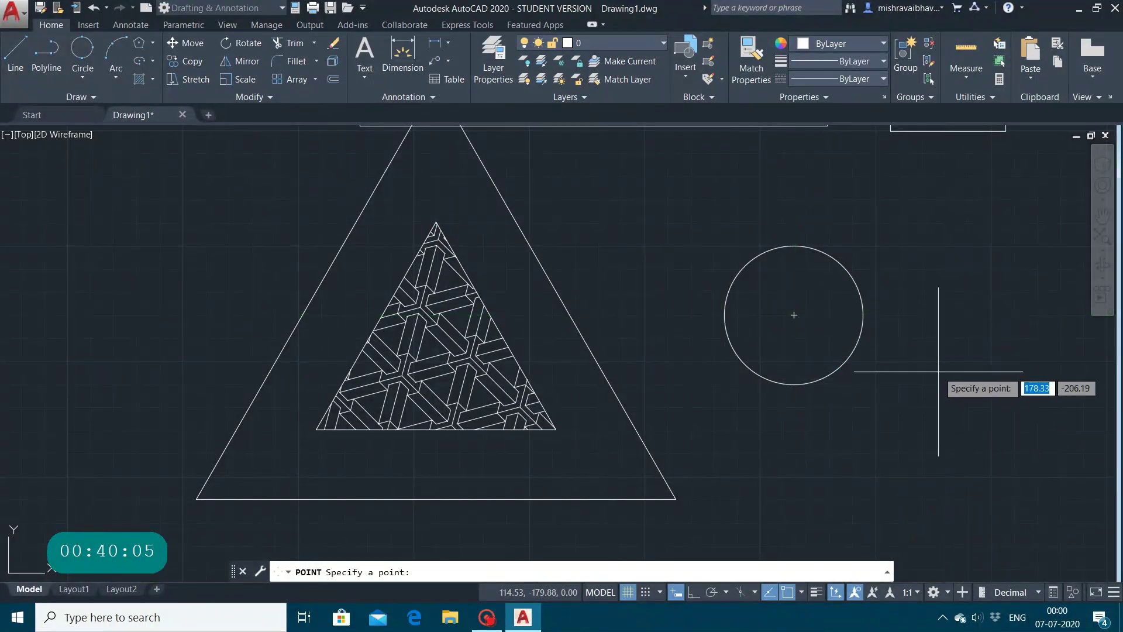
left_click(794, 315)
key("Escape")
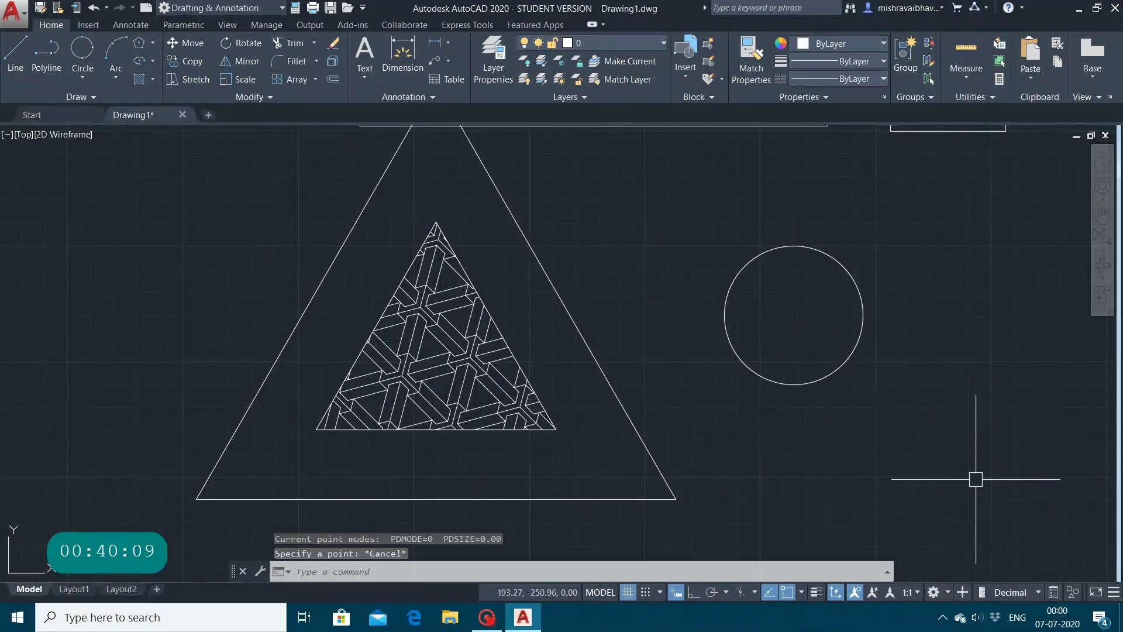
Set the point style with PTYPE to a circle with a cross, sized 15 in absolute units
scroll(793, 338, "up", 4)
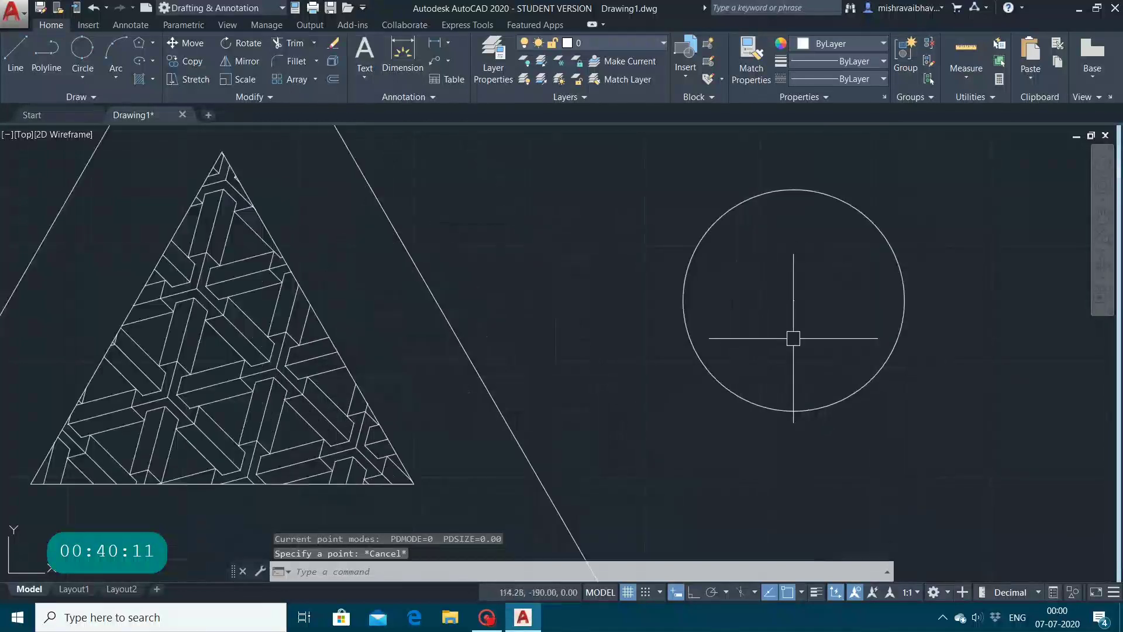
scroll(817, 273, "up", 2)
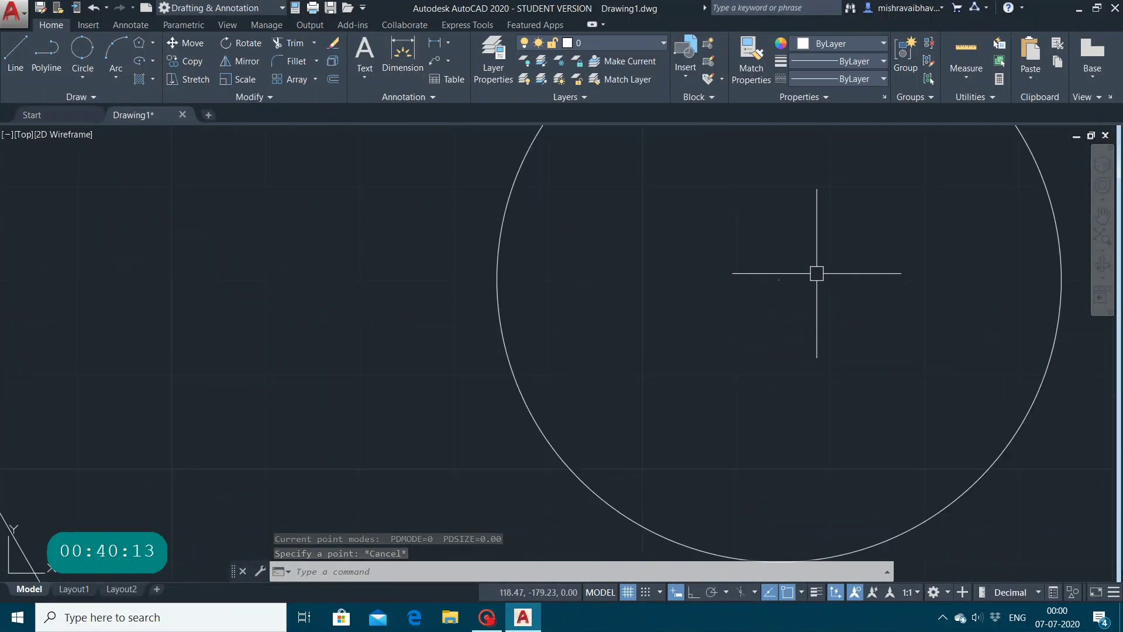
scroll(817, 273, "up", 3)
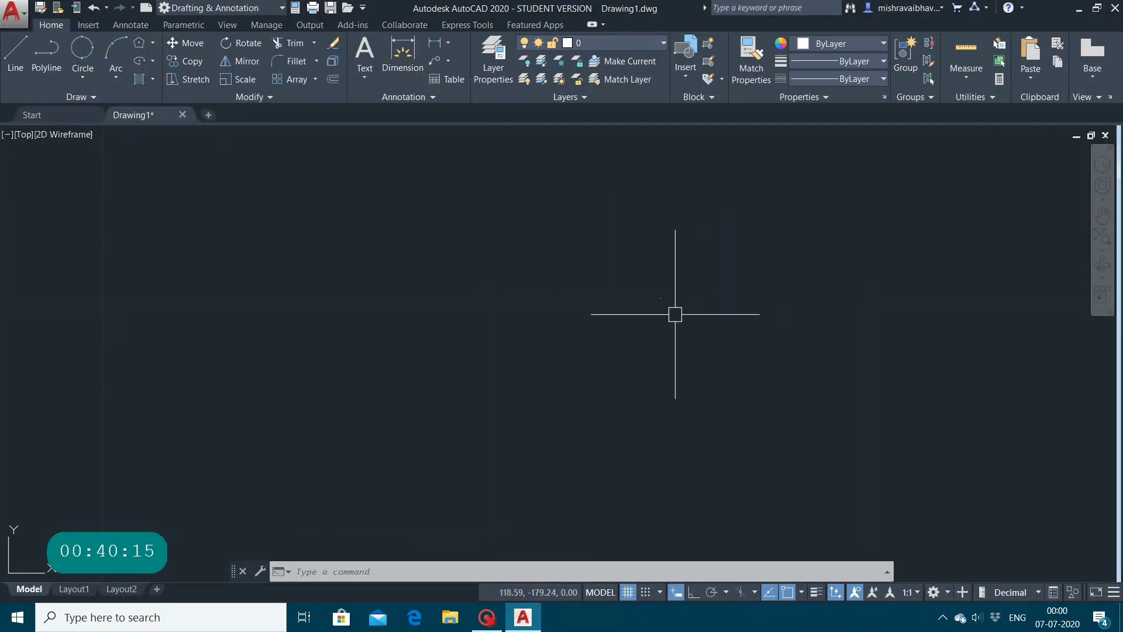
mouse_move(660, 300)
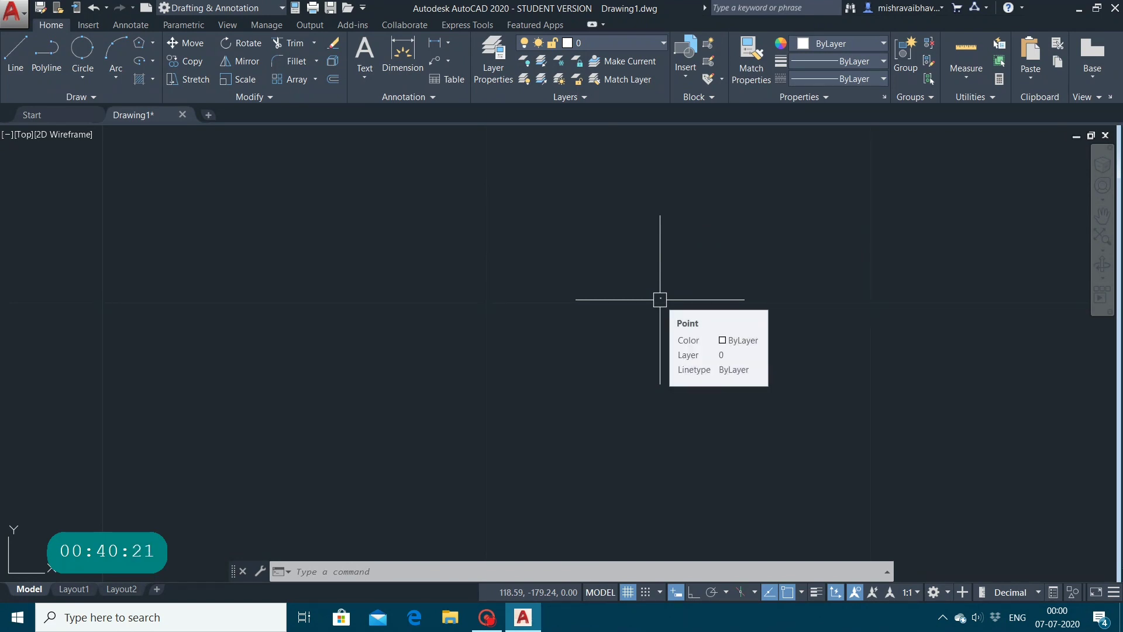
type("pty")
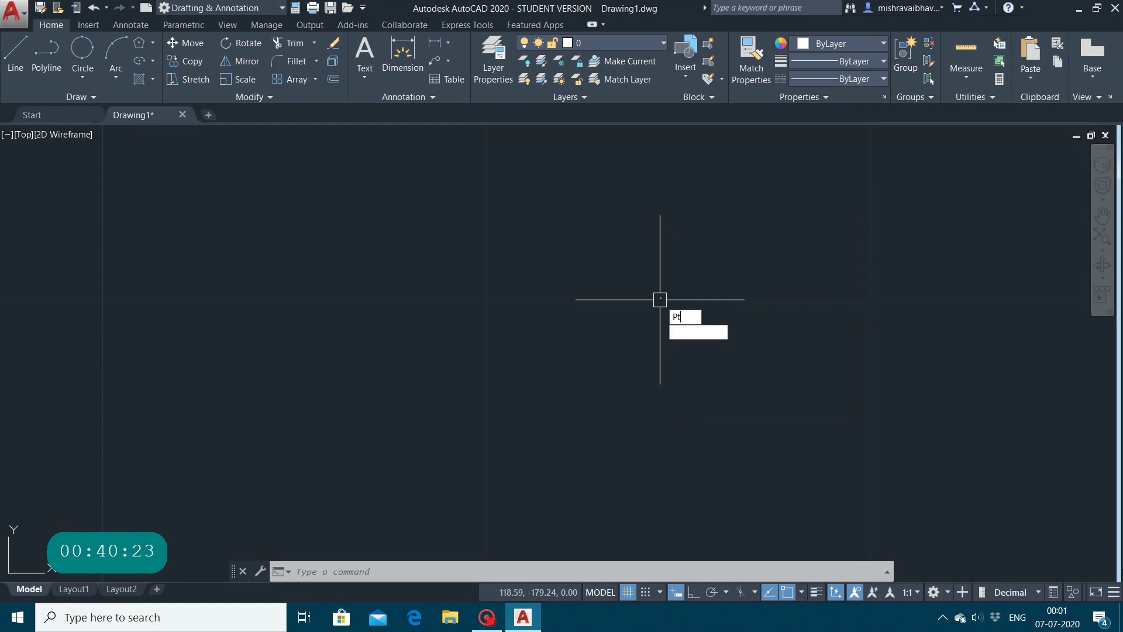
type("p")
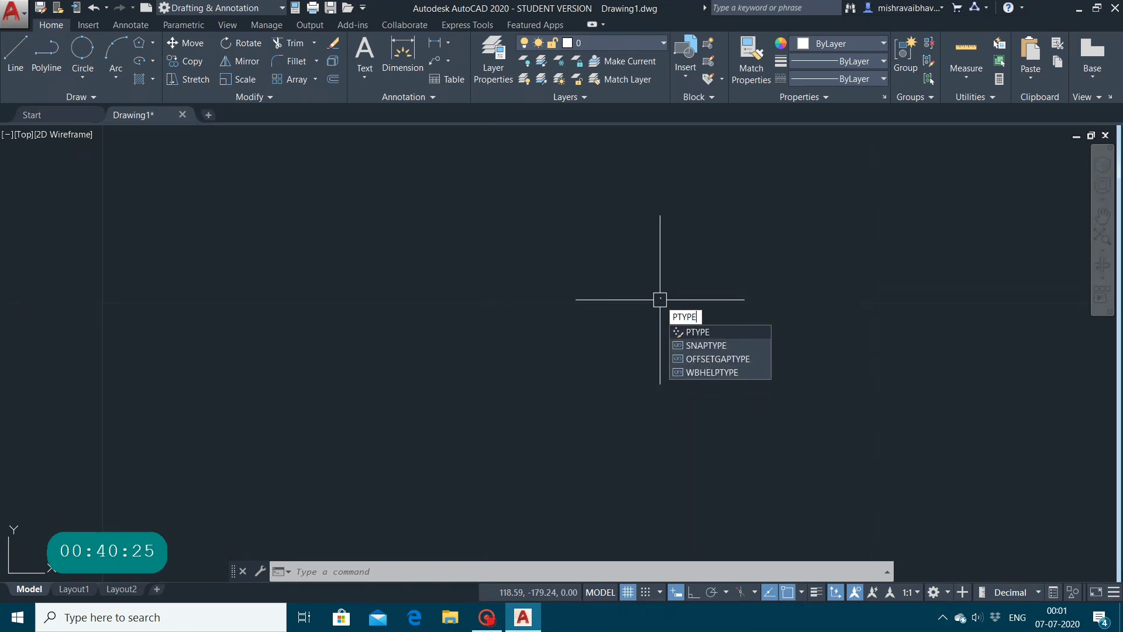
key("Return")
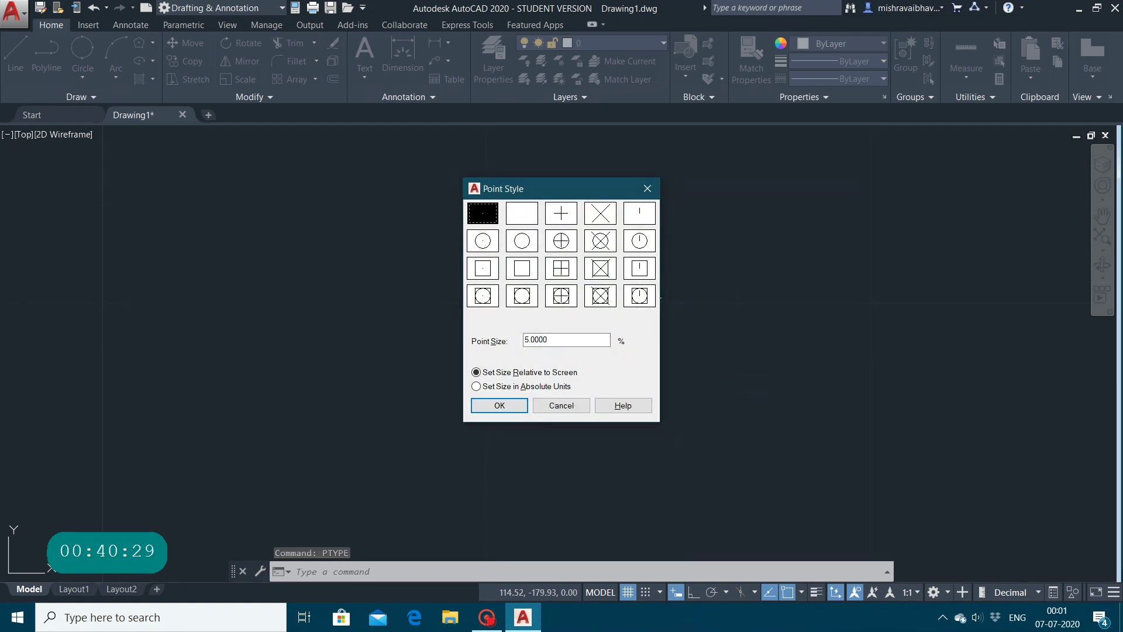
left_click(561, 240)
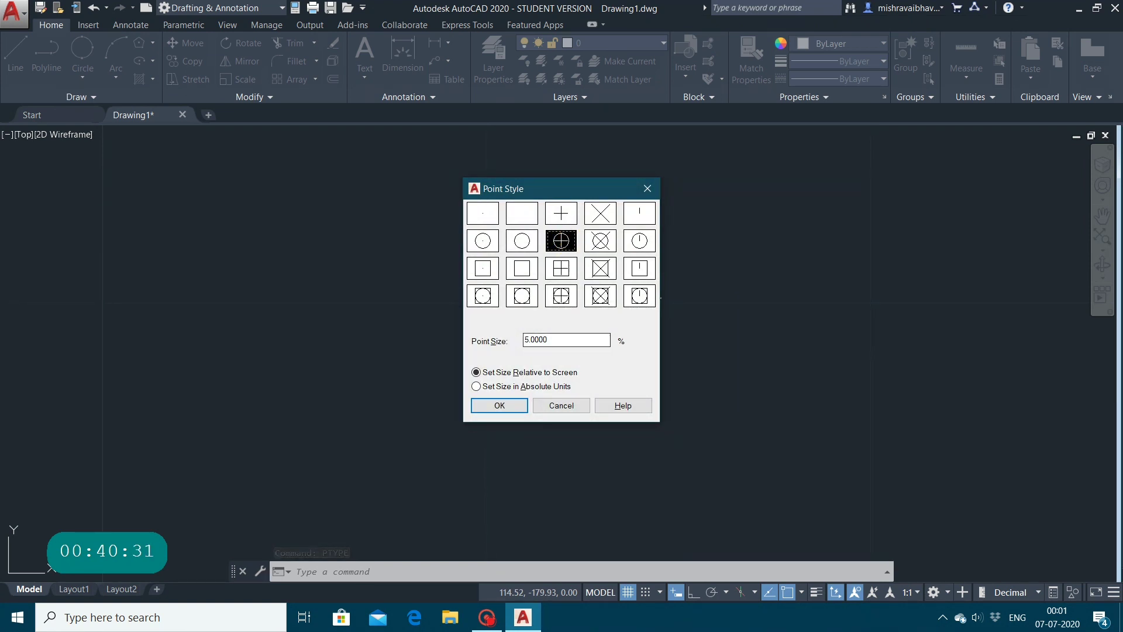
left_click(527, 340)
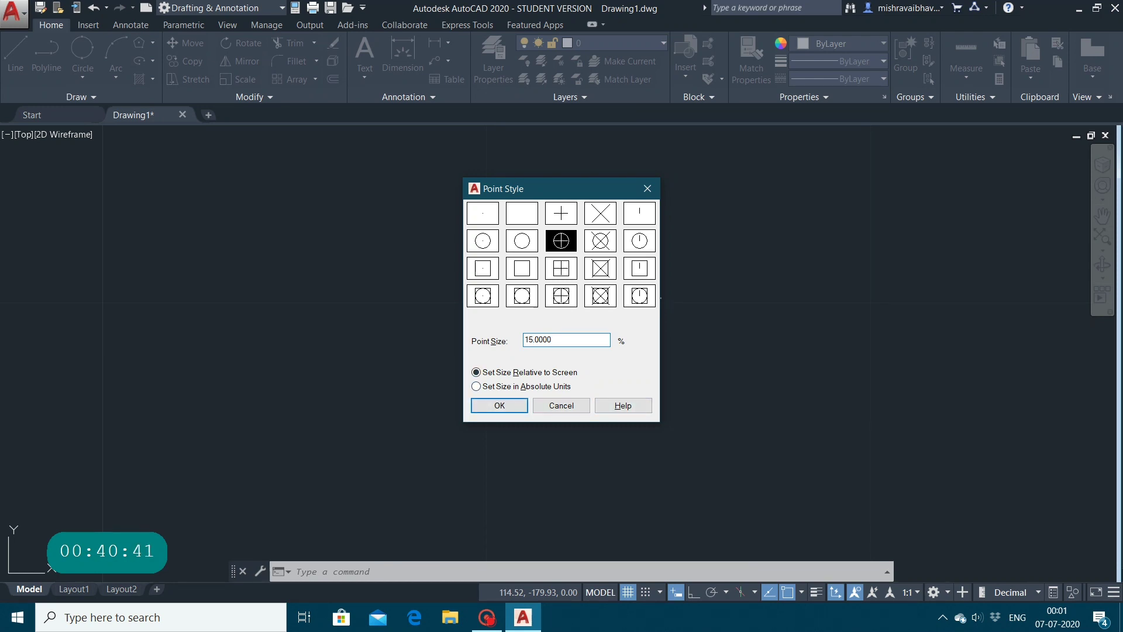
left_click(476, 386)
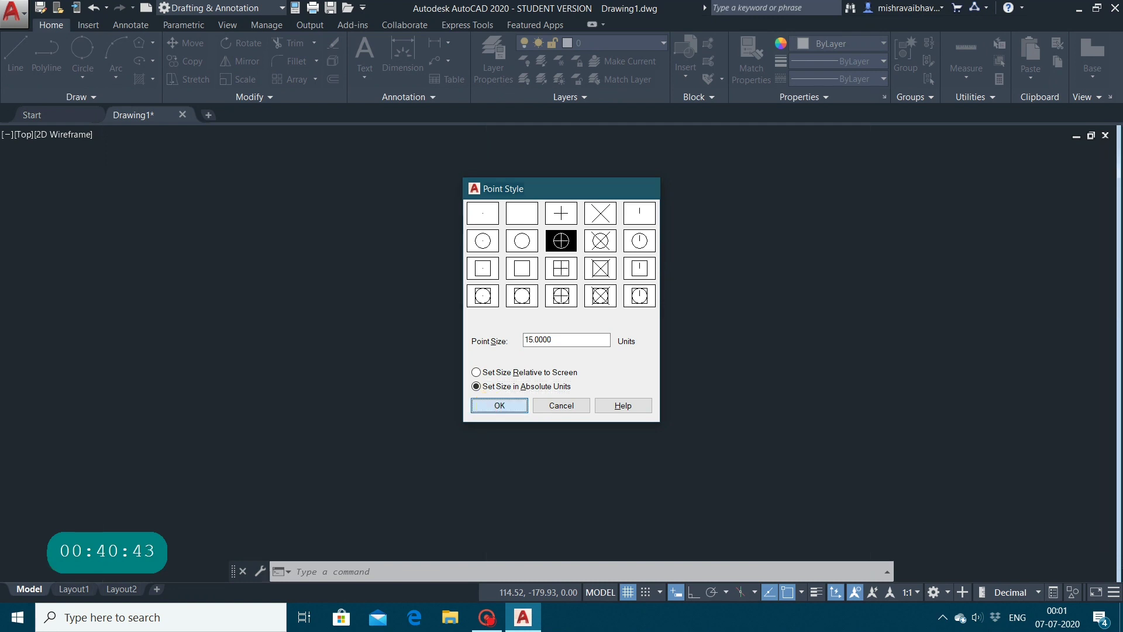
left_click(500, 405)
Draw a single line above the circle from about (54, -139) to about (183, -137)
scroll(599, 398, "down", 5)
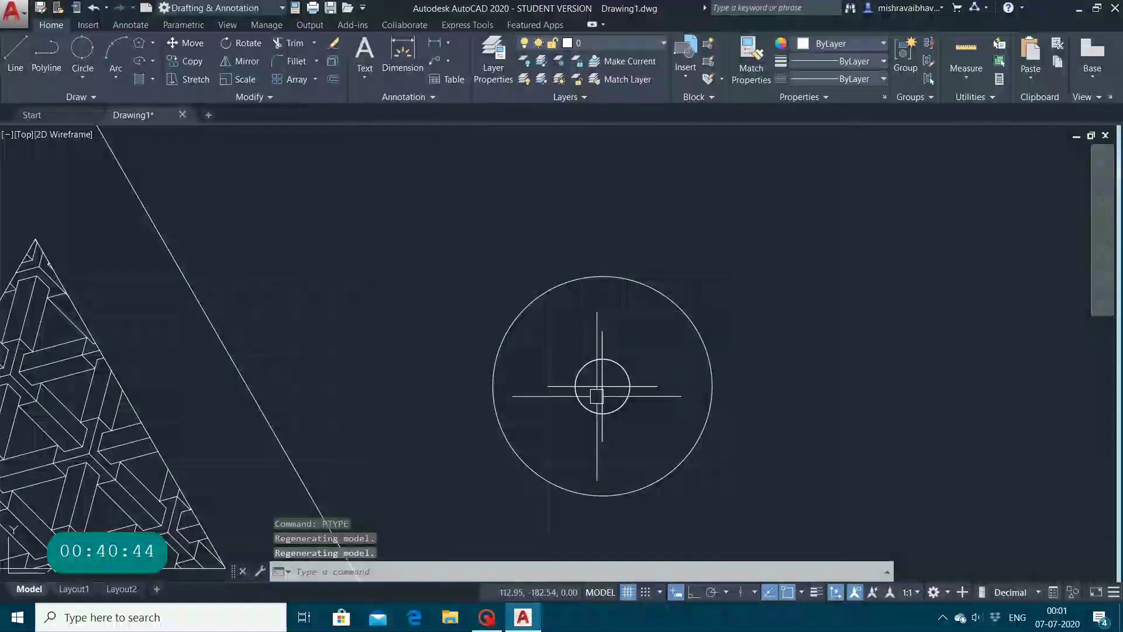
mouse_move(602, 404)
left_mouse_down()
mouse_move(647, 343)
mouse_move(504, 211)
left_mouse_up()
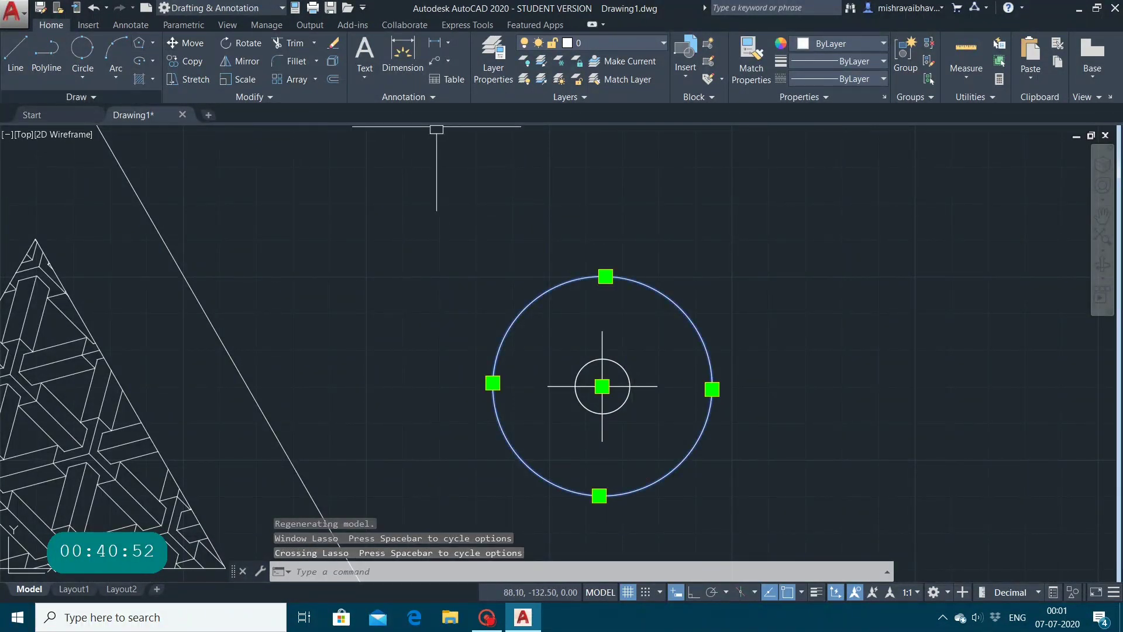
left_click(76, 97)
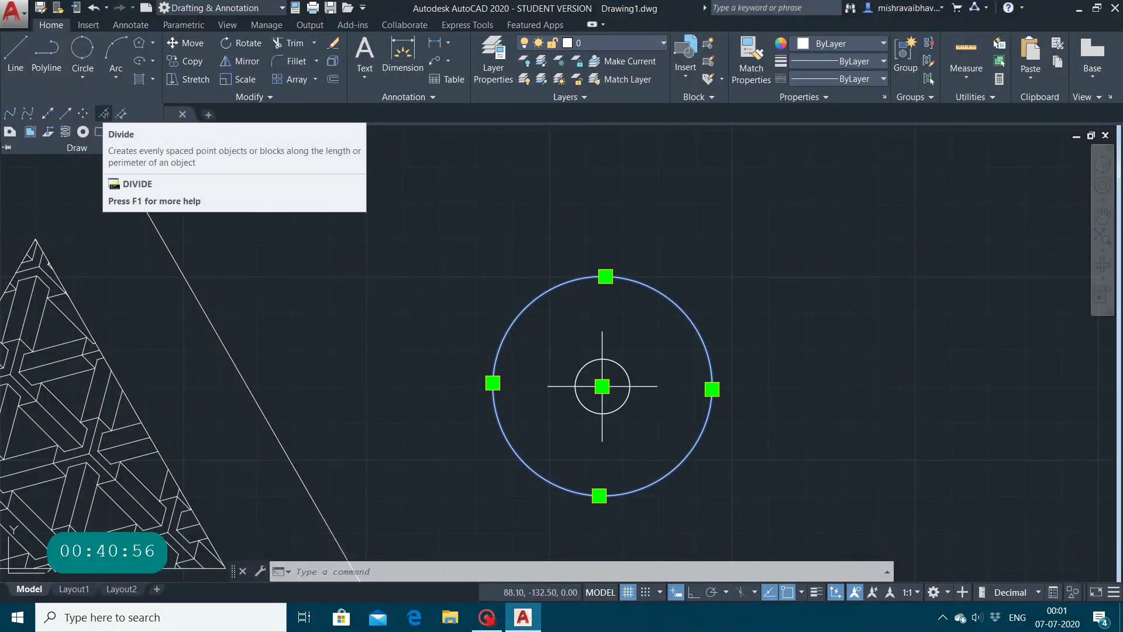
left_click(11, 59)
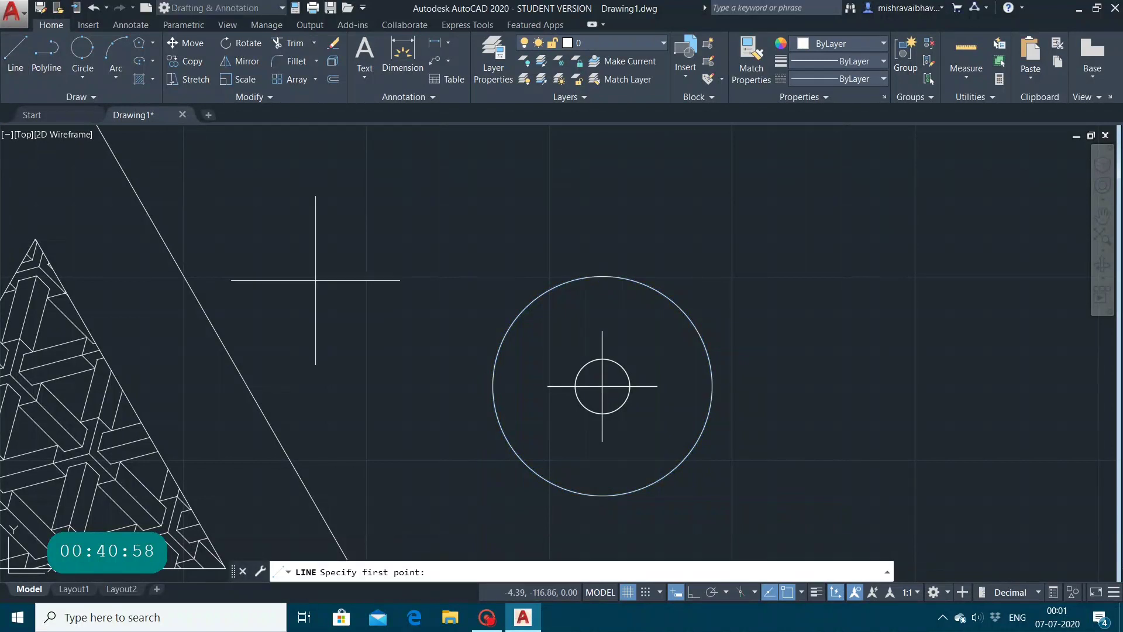
left_click(382, 237)
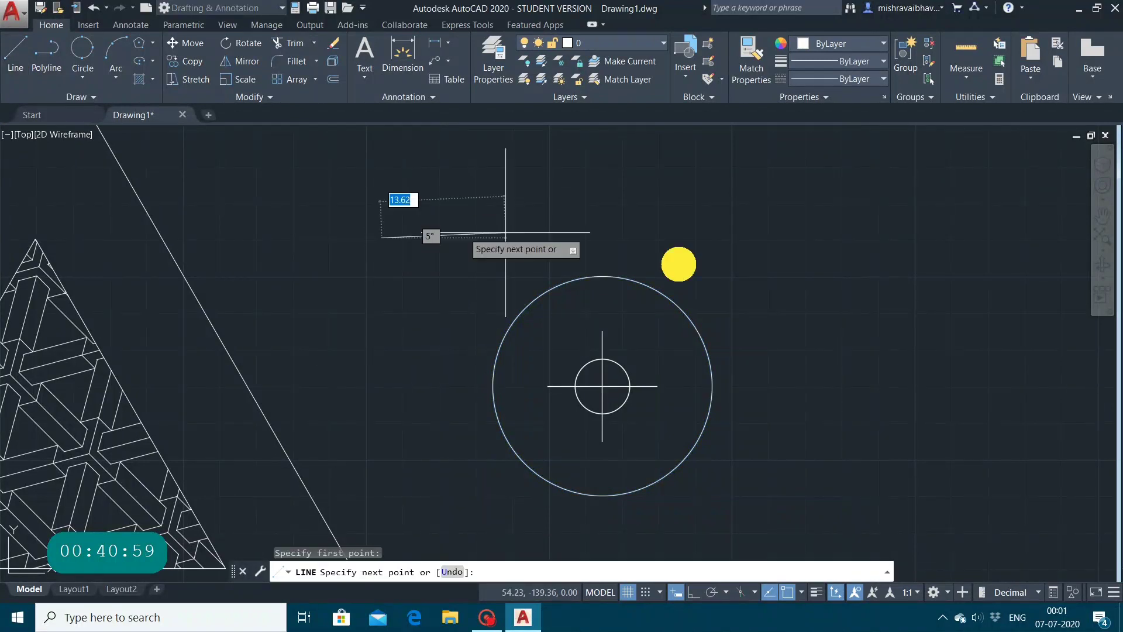
left_click(855, 228)
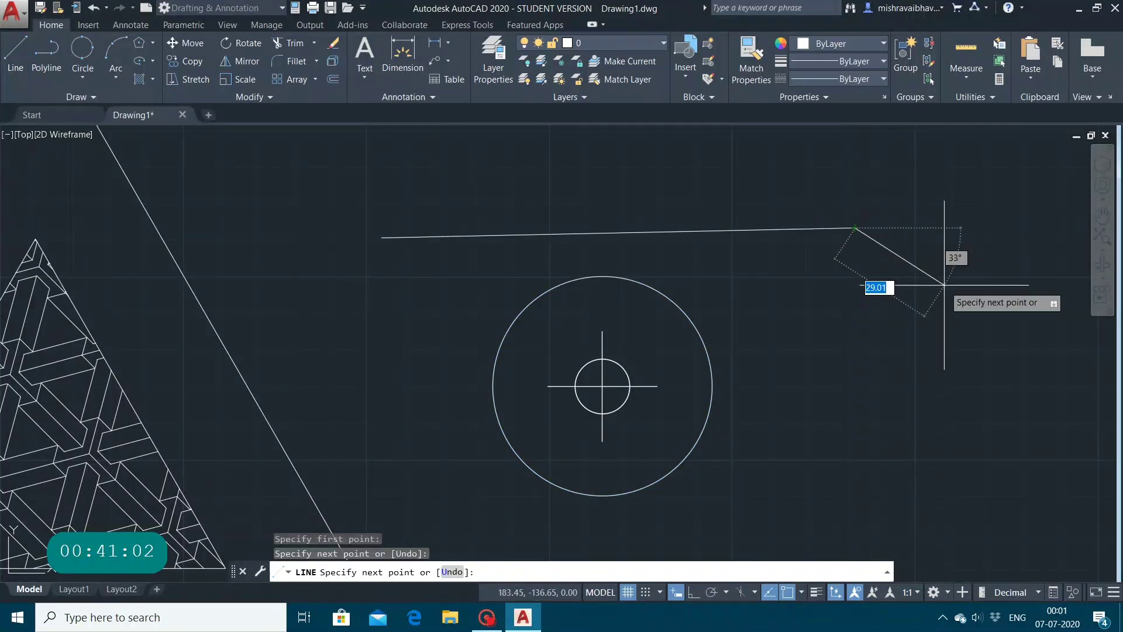
key("Escape")
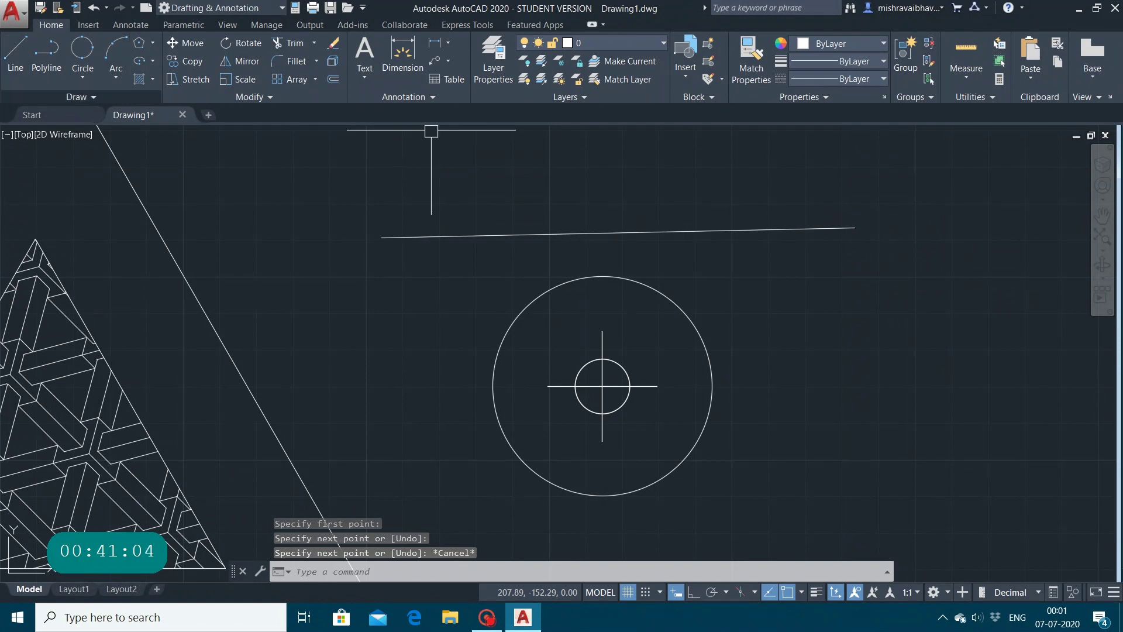
Divide the line above the circle into 6 equal segments with point markers
left_click(91, 97)
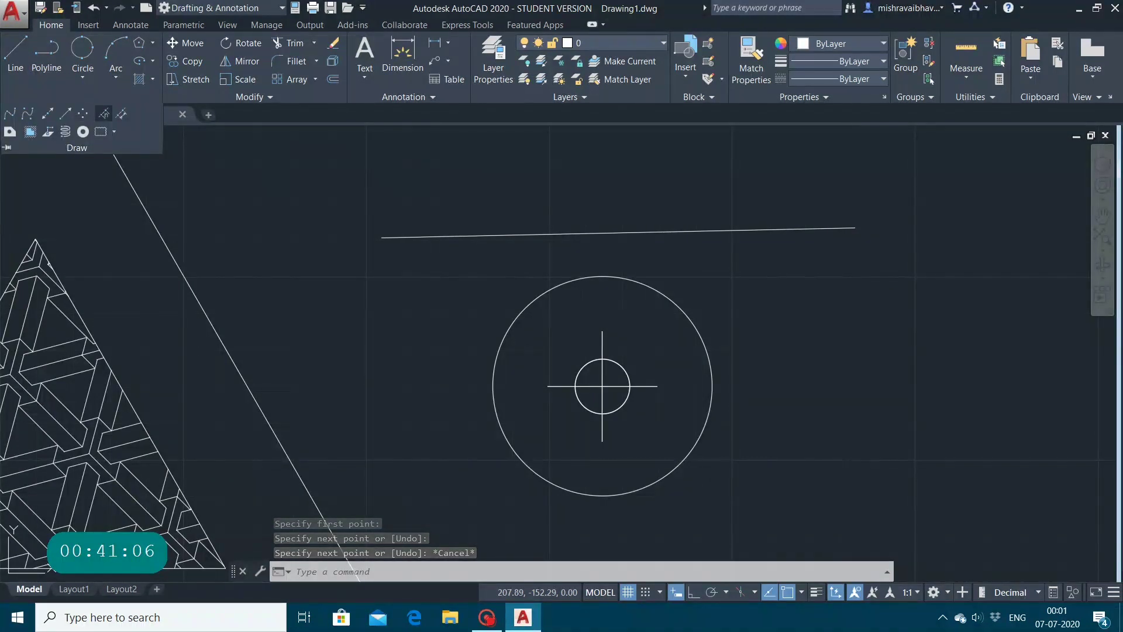
left_click(104, 114)
left_click(447, 236)
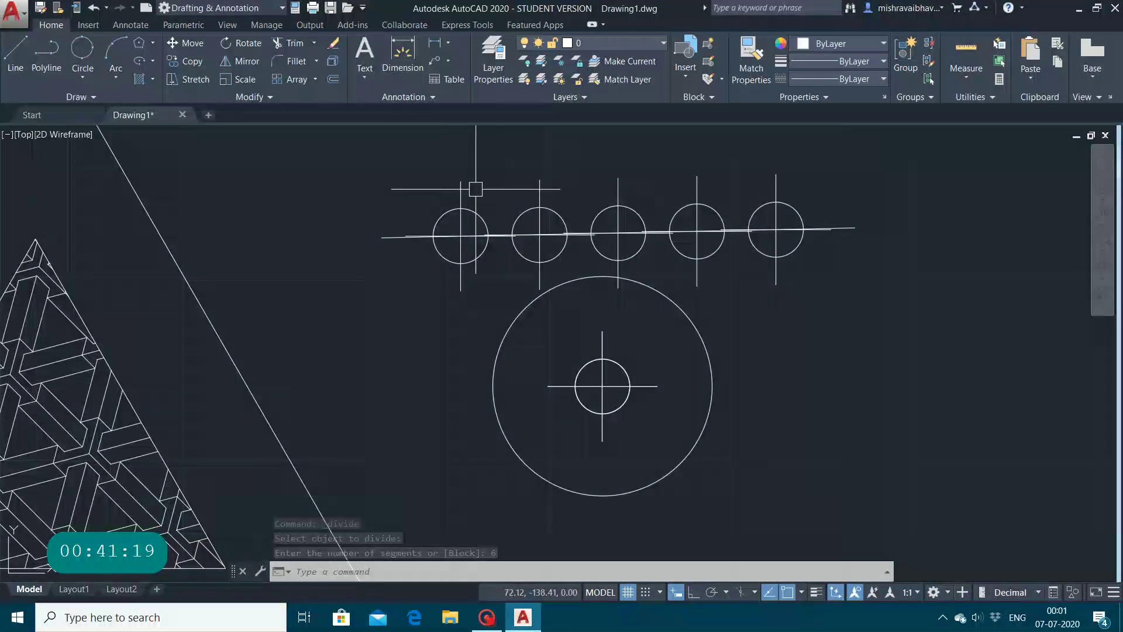
Draw a second line beside the large circle from about (147, -169) to about (249, -171)
left_click(78, 96)
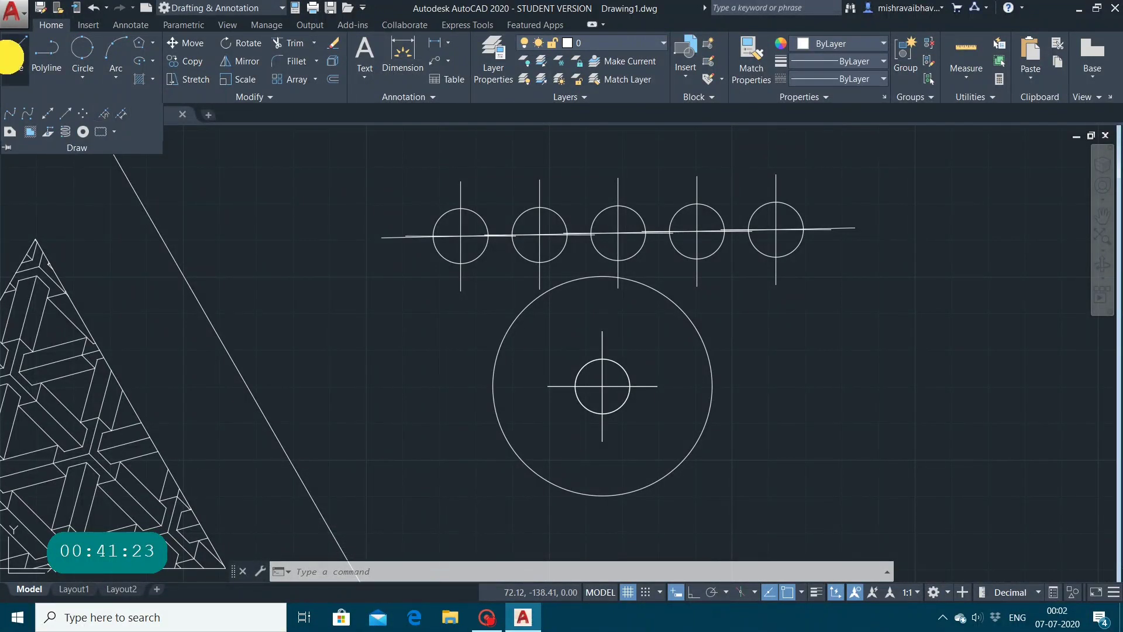
left_click(15, 56)
left_click(720, 347)
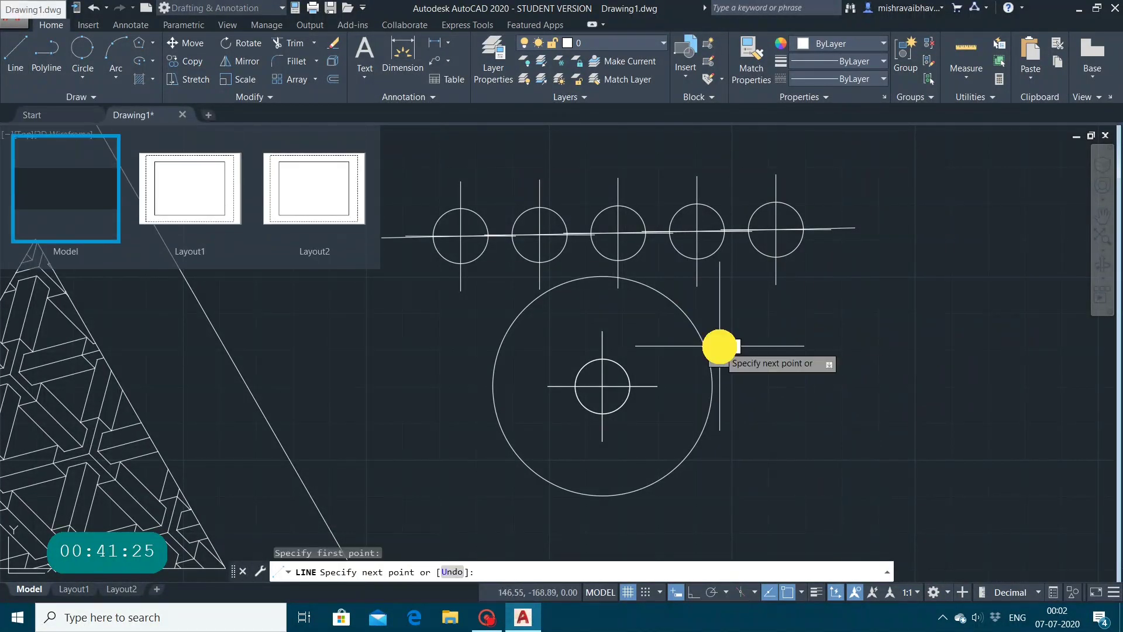
left_click(1096, 353)
key("Escape")
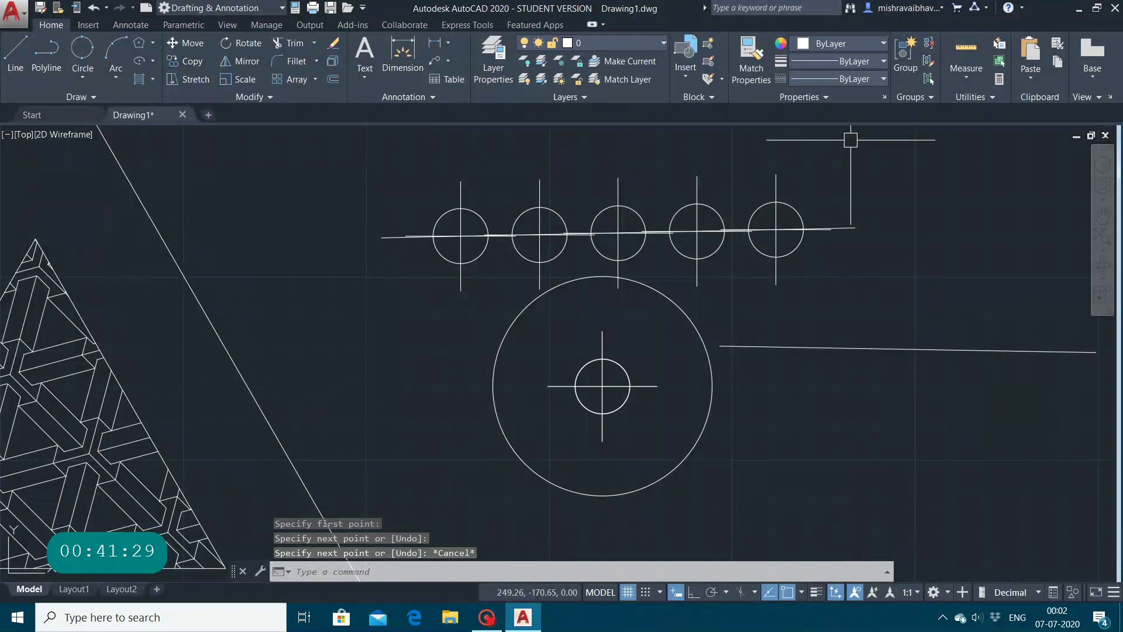
Place point markers along the line beside the large circle with Measure, using a segment length of 2
left_click(96, 98)
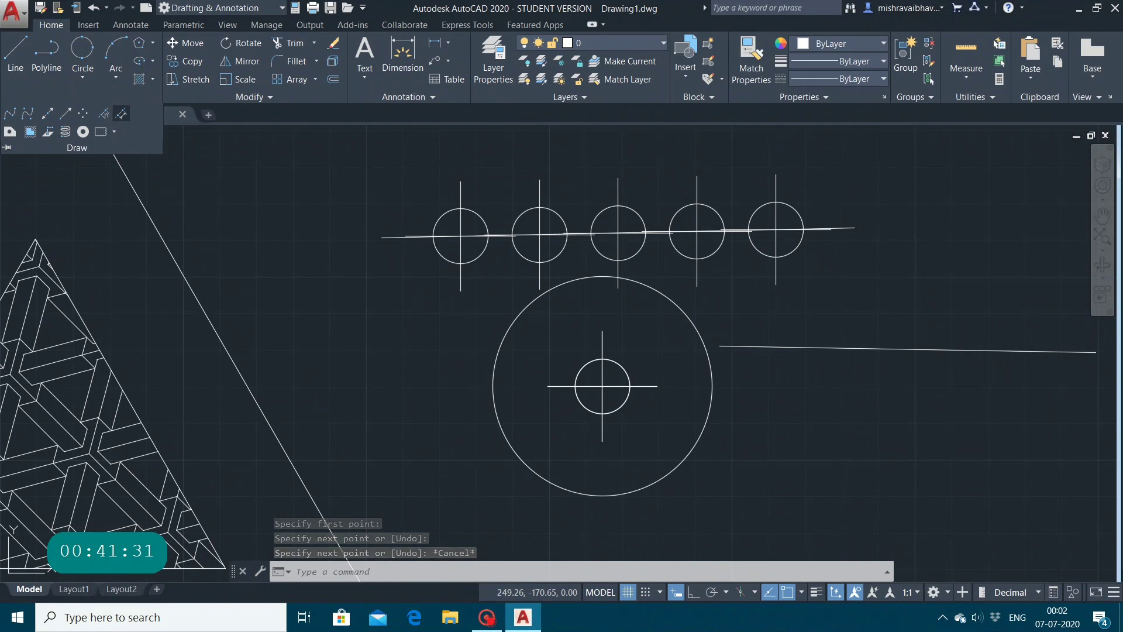
left_click(121, 113)
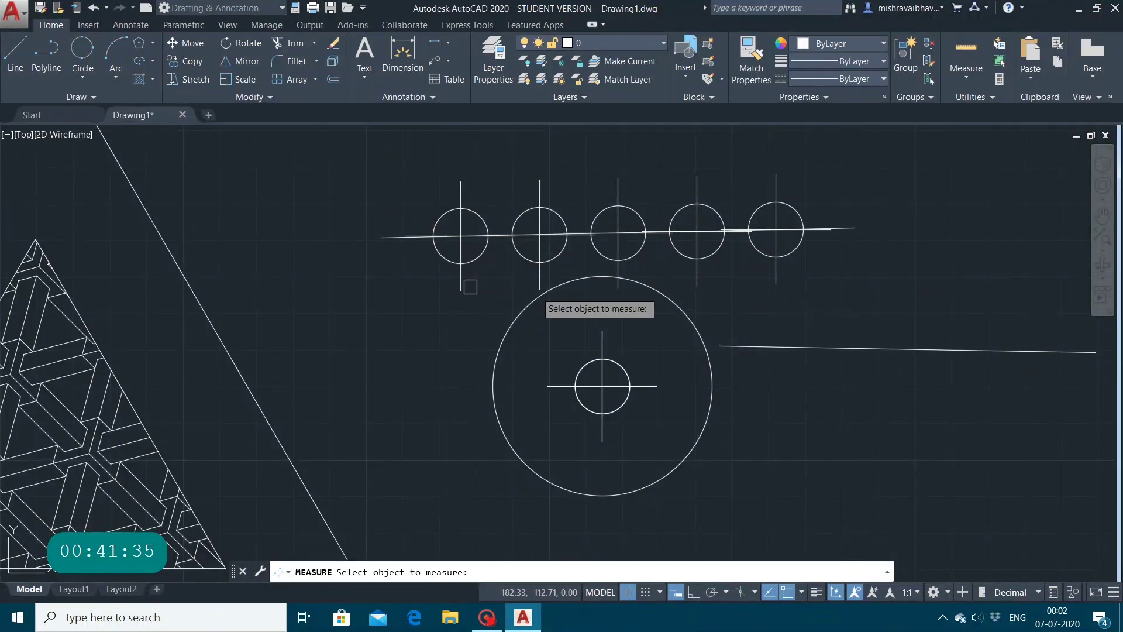
left_click(801, 348)
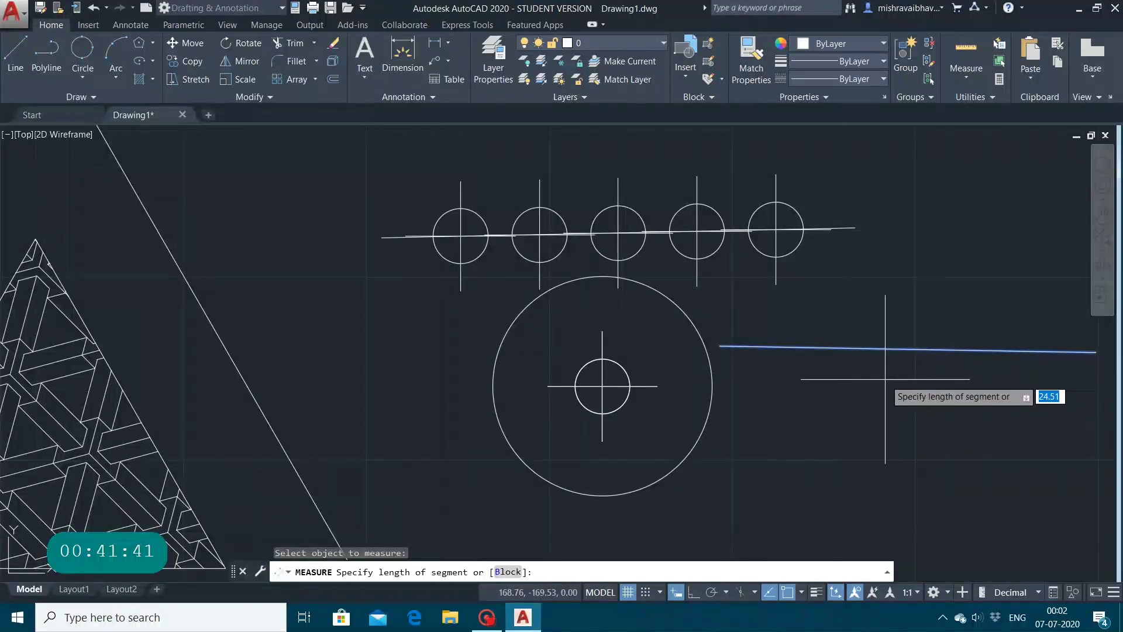
type("2")
key("Return")
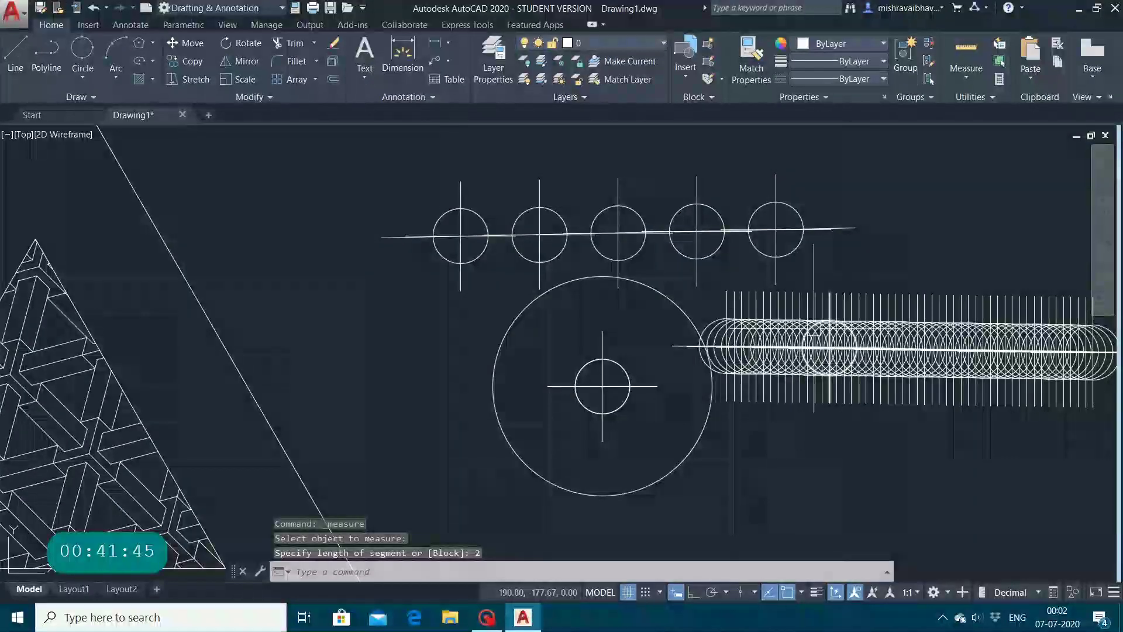
scroll(742, 358, "up", 6)
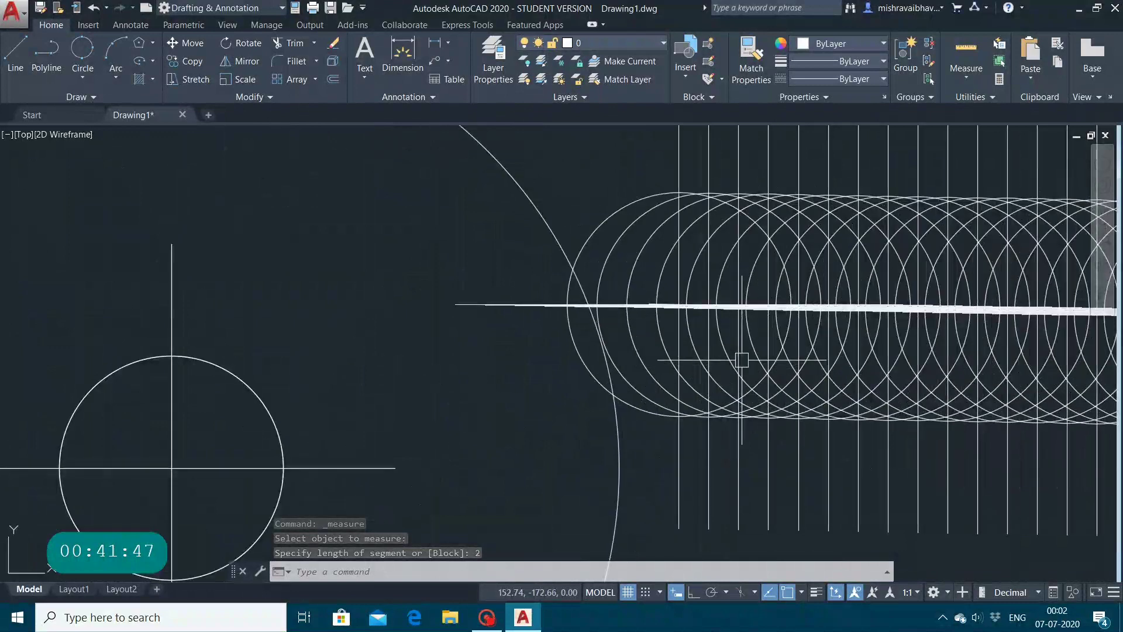
scroll(512, 272, "down", 5)
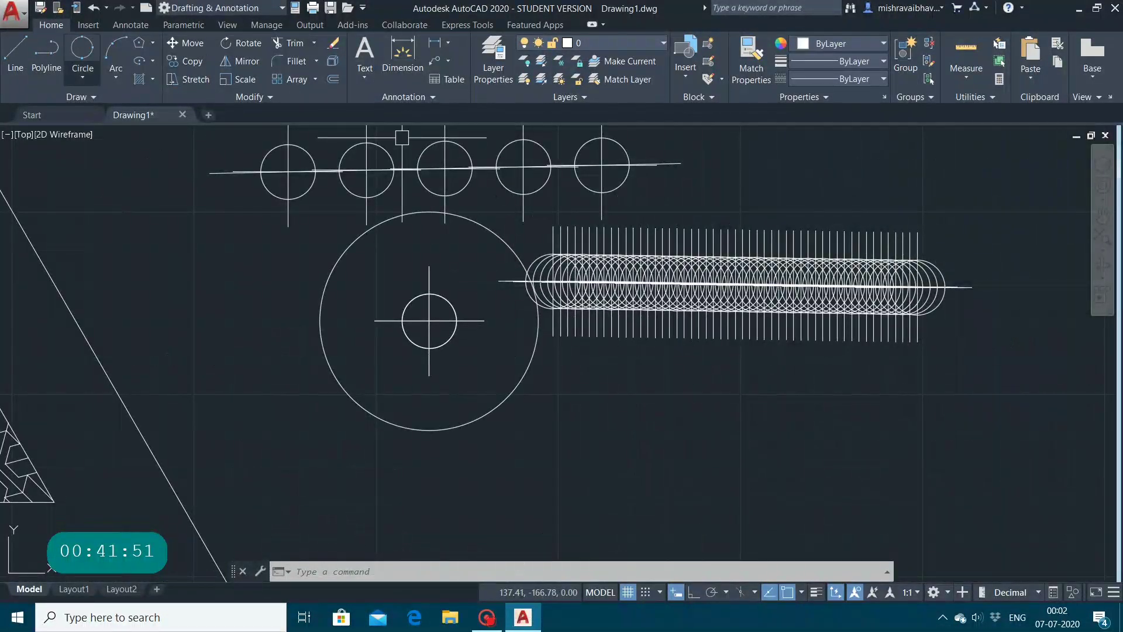
left_click(82, 95)
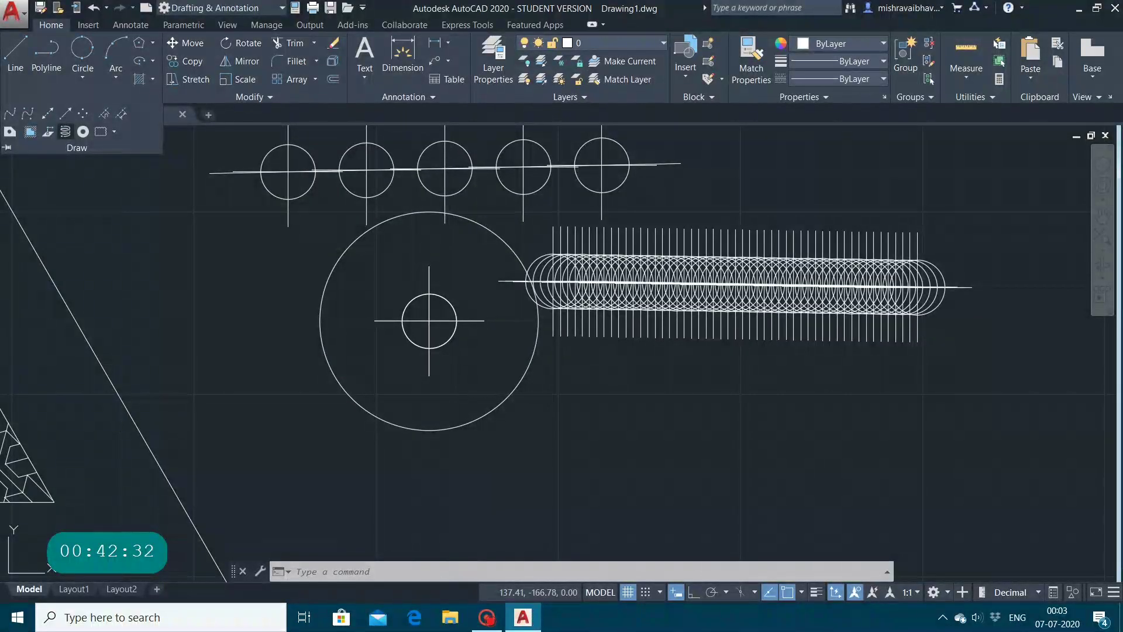
left_click(83, 131)
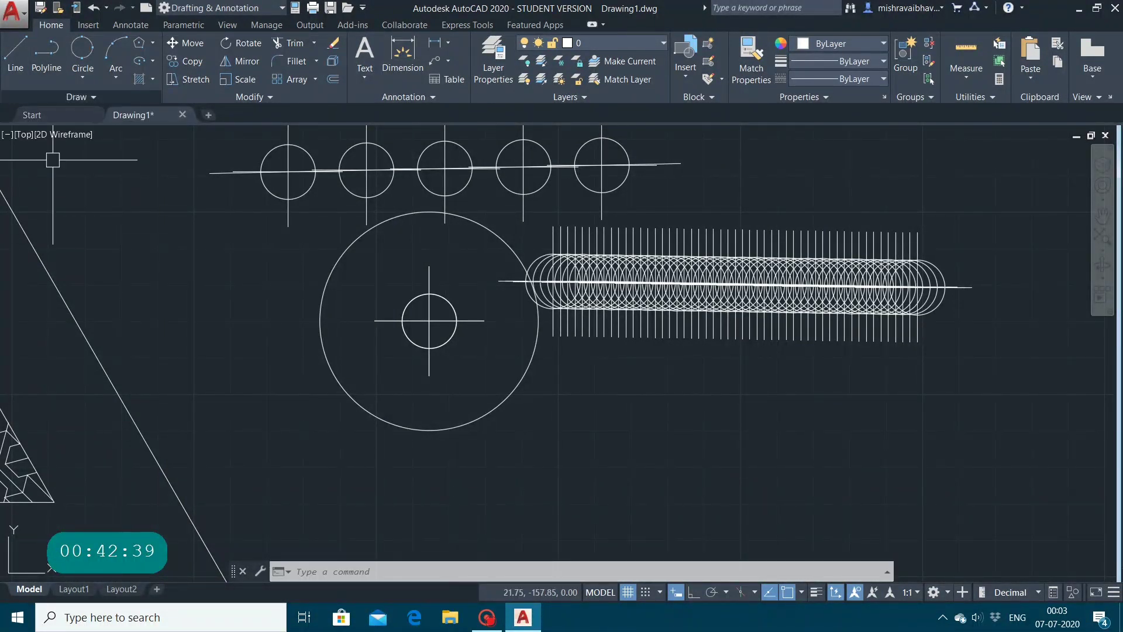
left_click(76, 97)
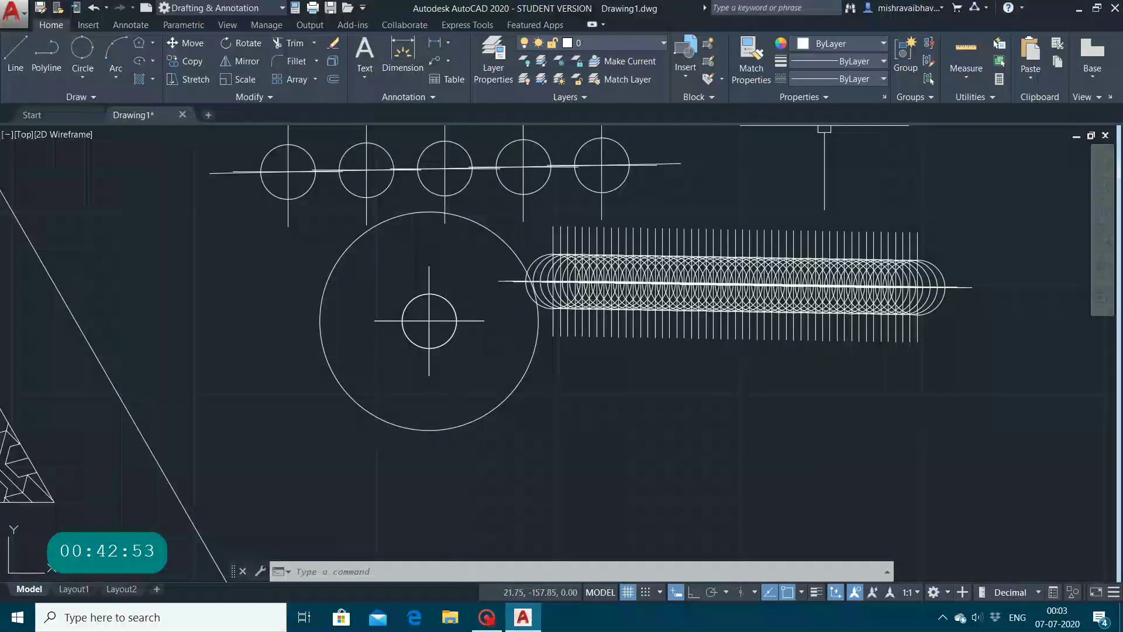
Quit AutoCAD without saving the changes to Drawing1.dwg
left_click(1114, 7)
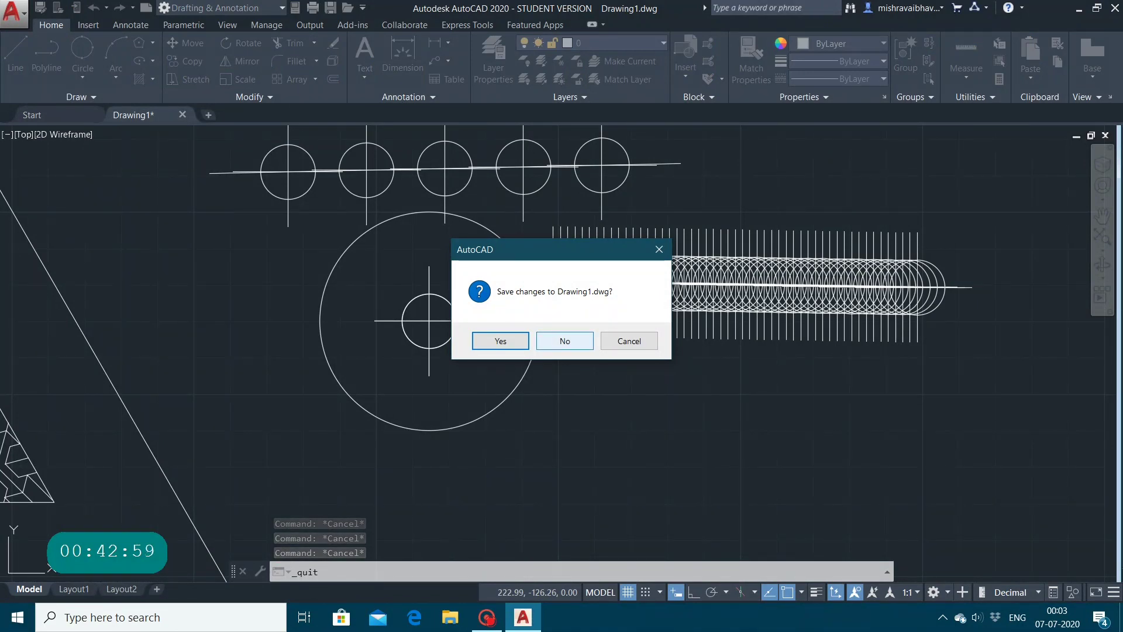
left_click(574, 342)
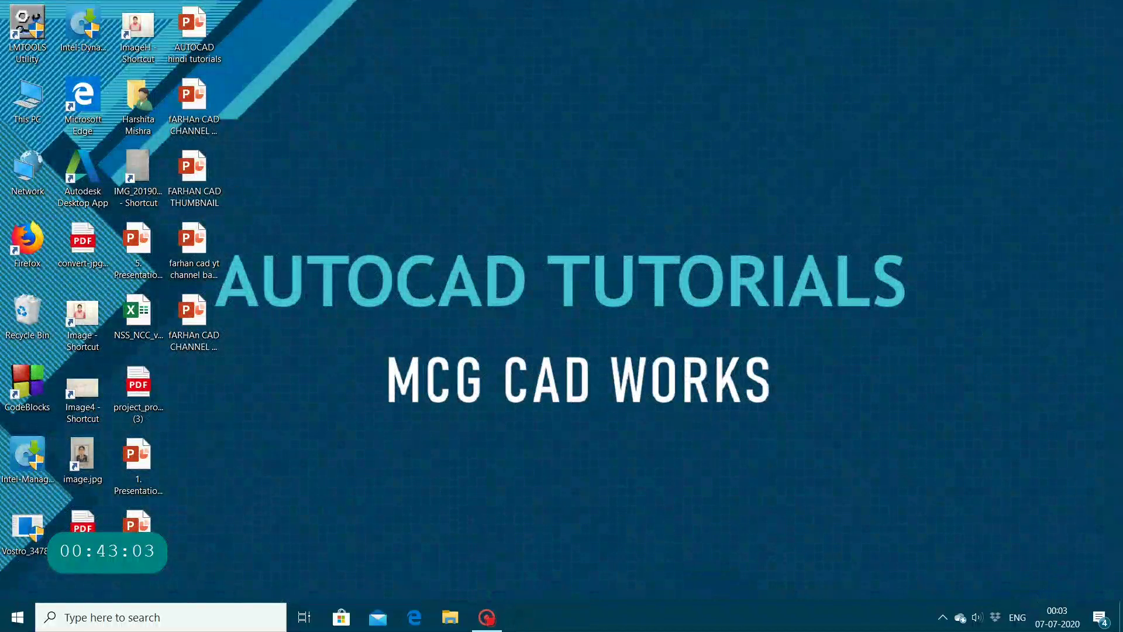
left_click(487, 617)
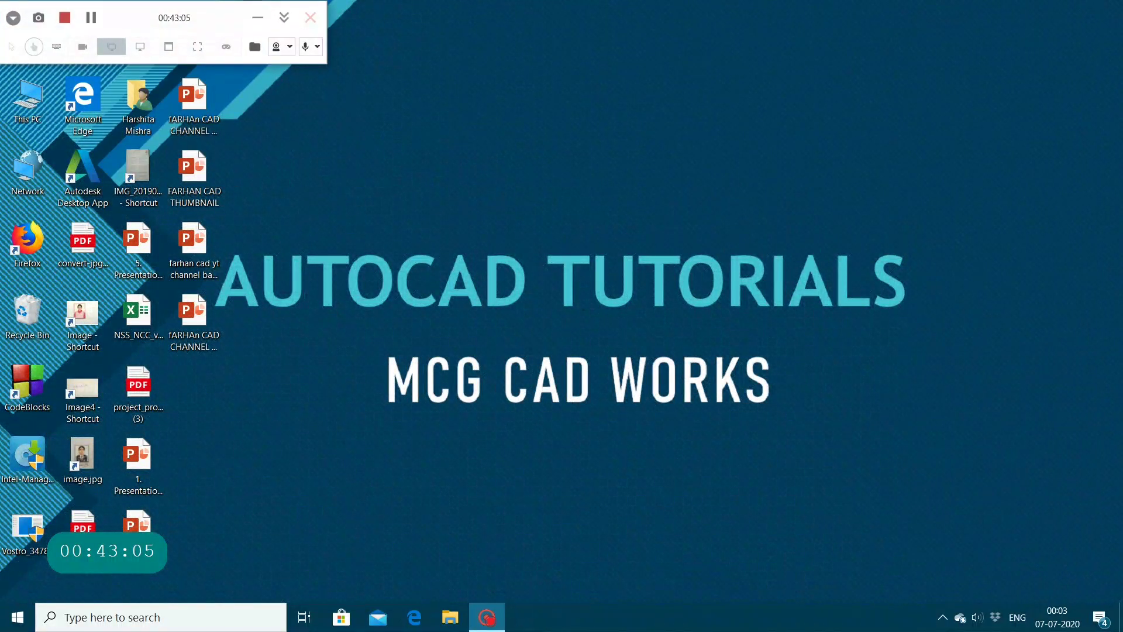